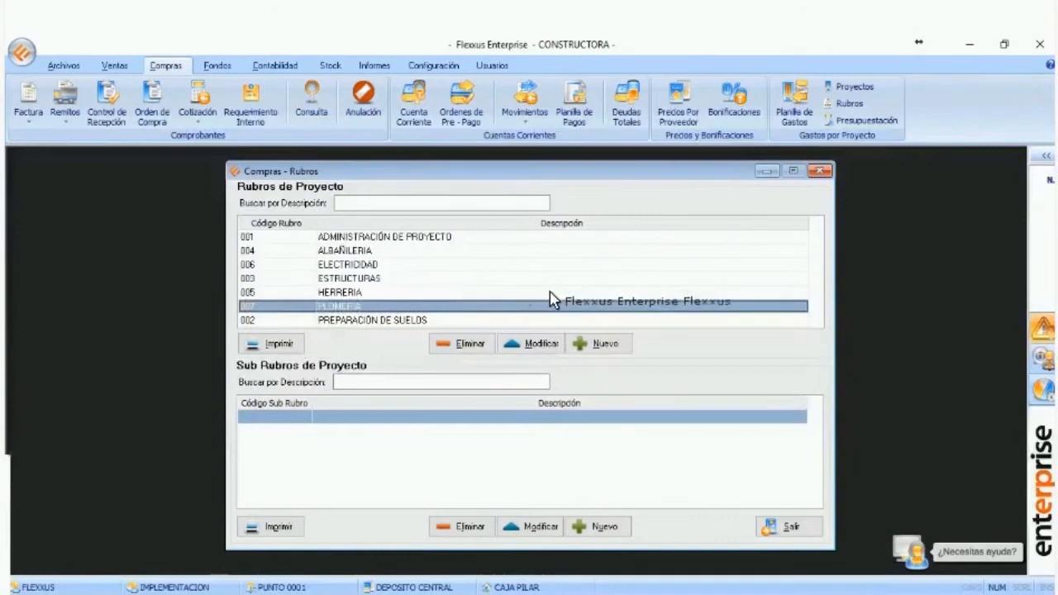
- Add a sub-category described as MATERIALES with code 014 under the PLOMERIA project category and save it
{"action": "left_click", "coordinate": [606, 526]}
{"action": "left_click", "coordinate": [527, 395]}
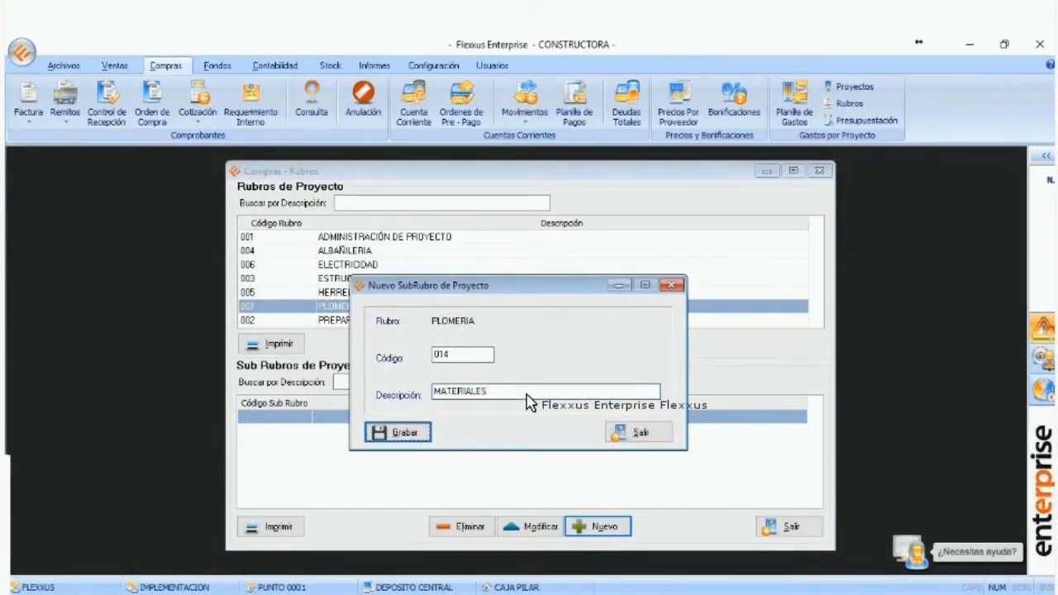
{"action": "key", "text": "Return"}
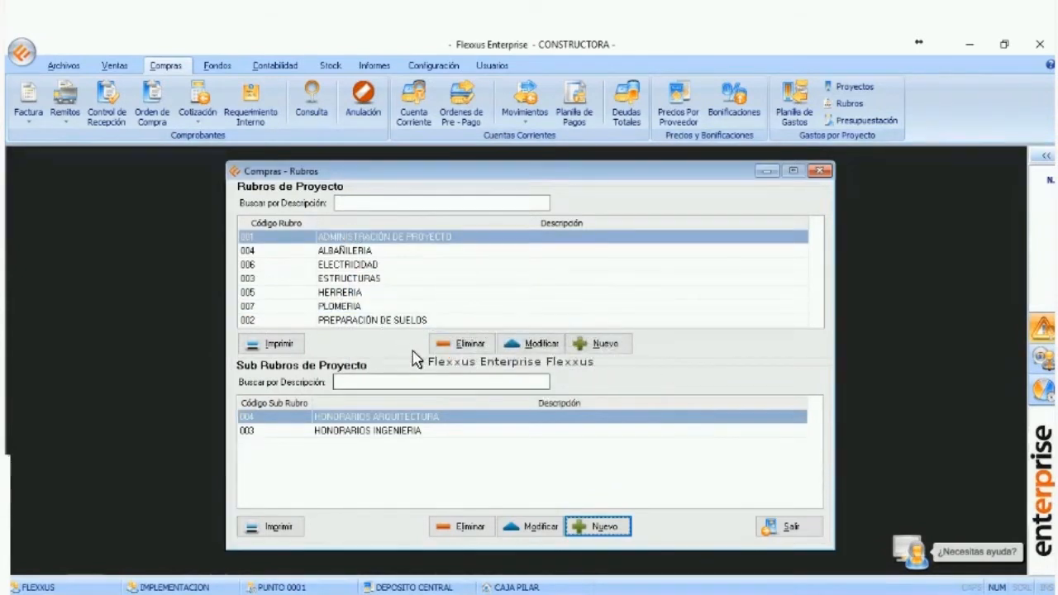
- Add a second PLOMERIA sub-category described as MANO DE OBRA with code 015 and save it
{"action": "left_click", "coordinate": [585, 523]}
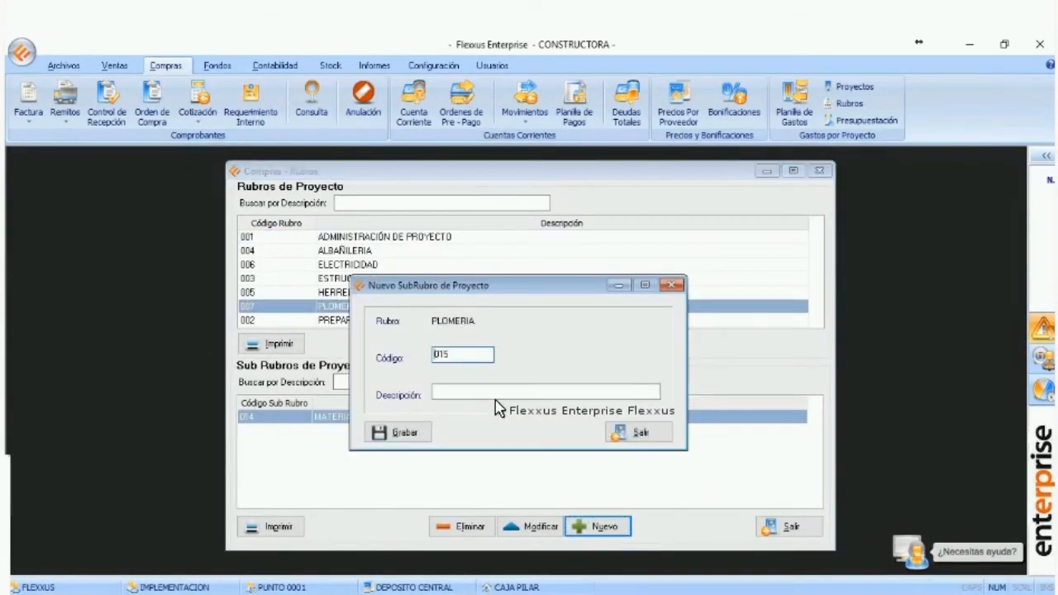
{"action": "type", "text": "MANO DE OBRA"}
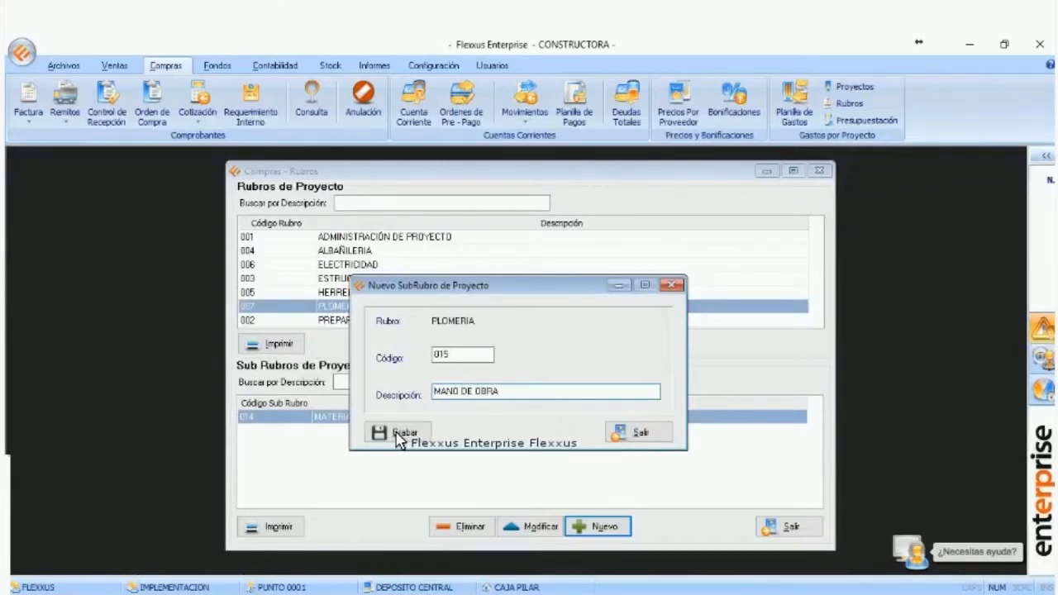
{"action": "key", "text": "Return"}
- Examine the sub-categories assigned to PLOMERIA, HERRERIA, ESTRUCTURAS and the neighbouring project categories
{"action": "left_click", "coordinate": [399, 308]}
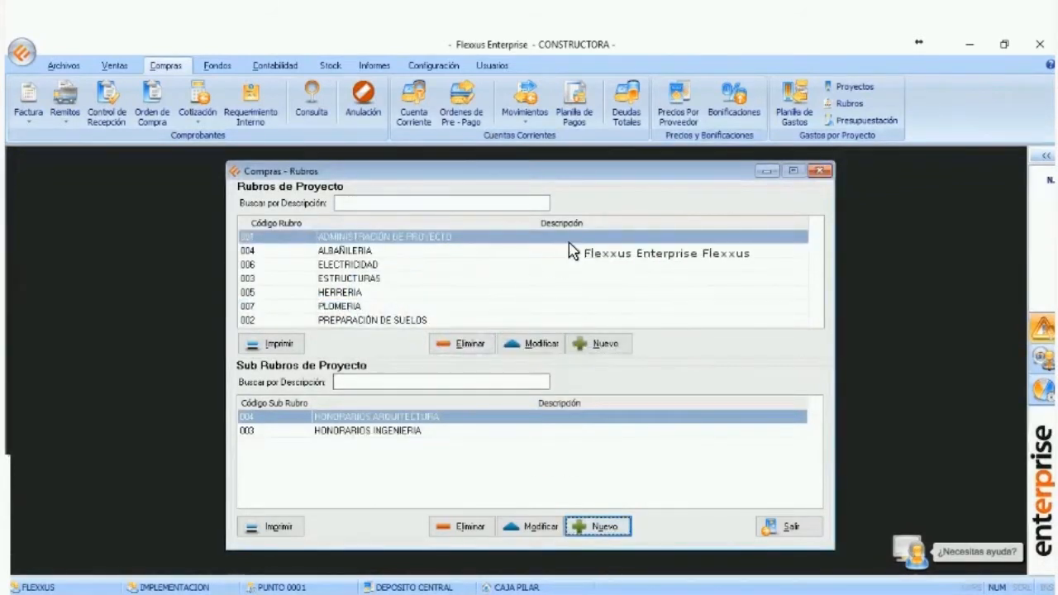
{"action": "left_click_drag", "start_coordinate": [639, 171], "coordinate": [609, 171]}
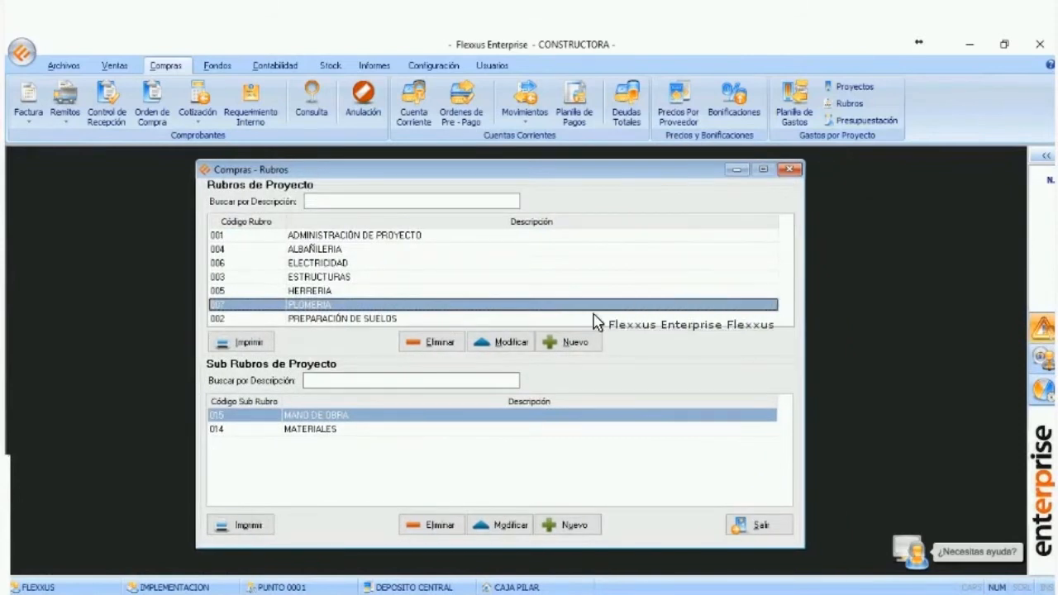
{"action": "left_click", "coordinate": [383, 268]}
{"action": "left_click", "coordinate": [371, 279]}
{"action": "left_click", "coordinate": [363, 291]}
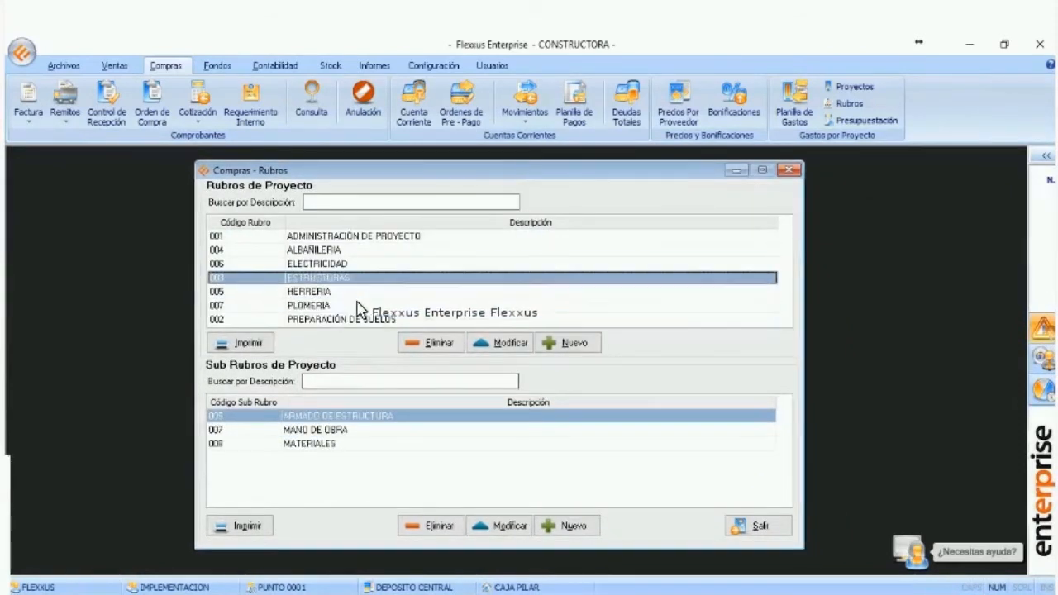
{"action": "left_click", "coordinate": [354, 309]}
{"action": "left_click", "coordinate": [352, 316]}
{"action": "left_click", "coordinate": [350, 305]}
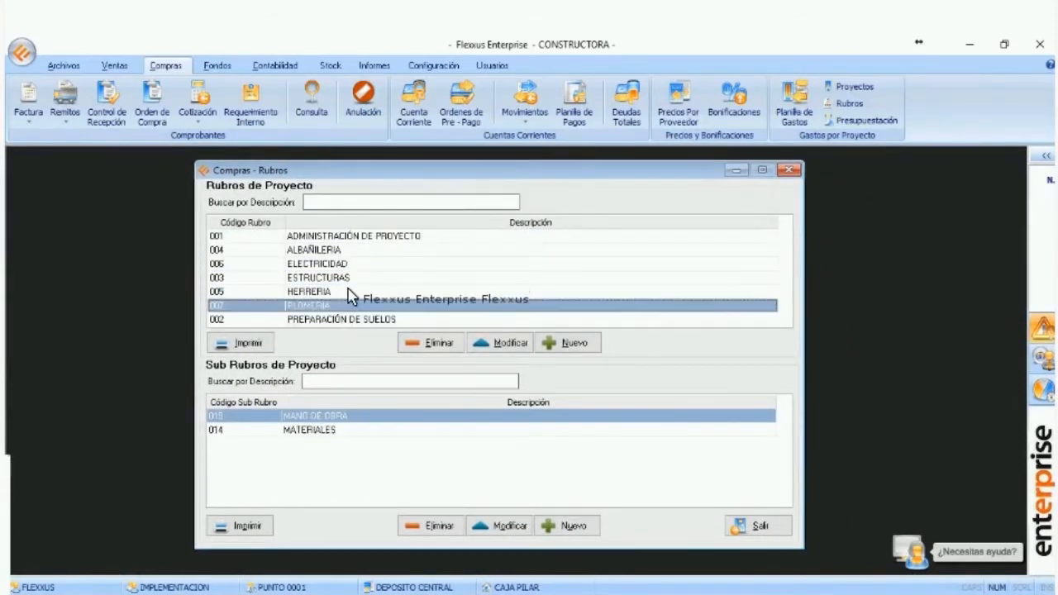
{"action": "left_click", "coordinate": [351, 289]}
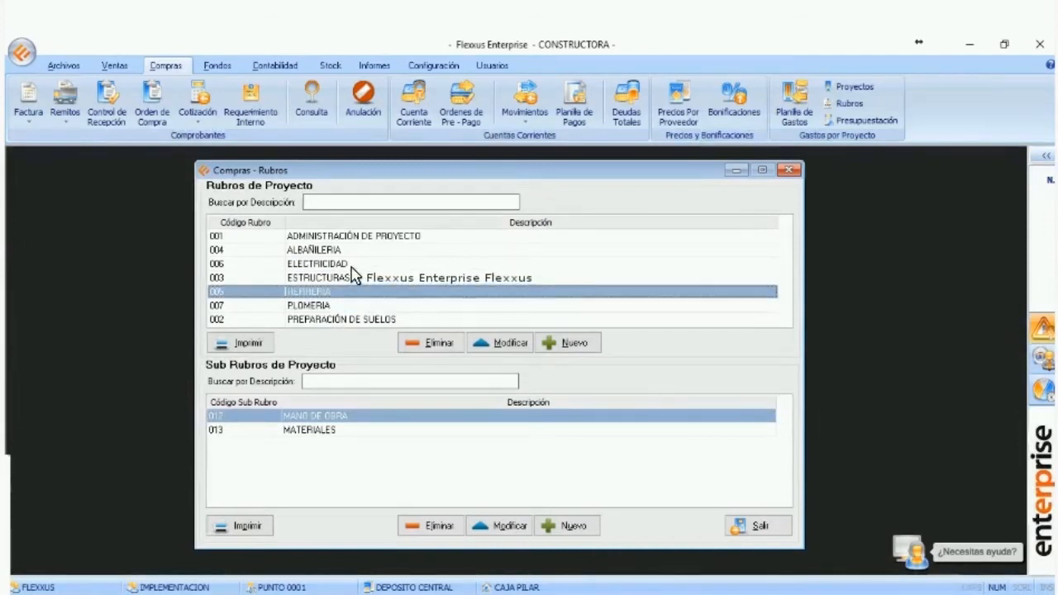
{"action": "left_click", "coordinate": [352, 277]}
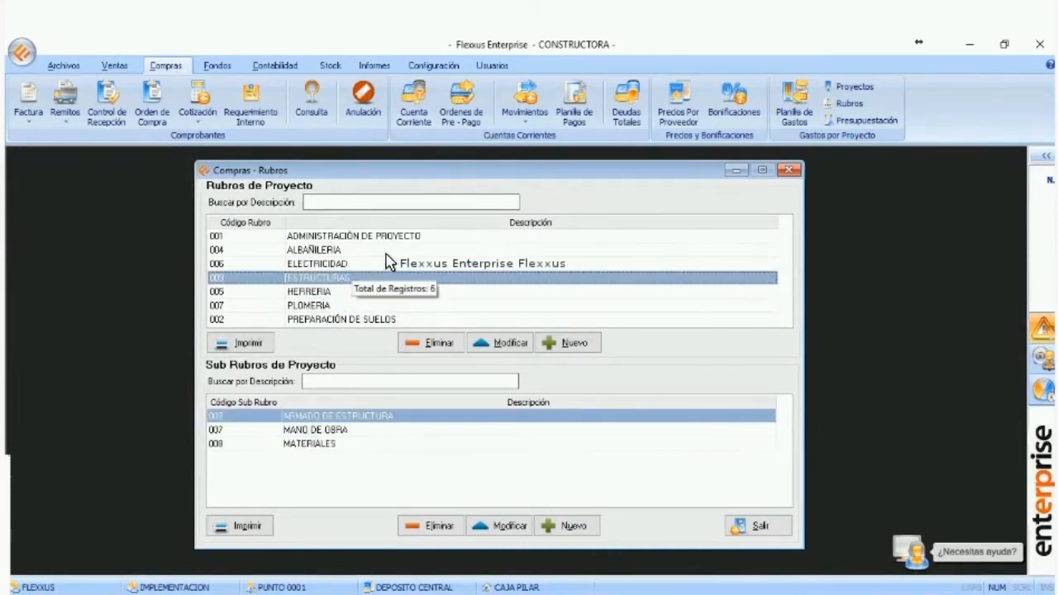
- Move the project categories window aside and open the purchasing projects list beside it
{"action": "left_click_drag", "start_coordinate": [543, 181], "coordinate": [499, 182]}
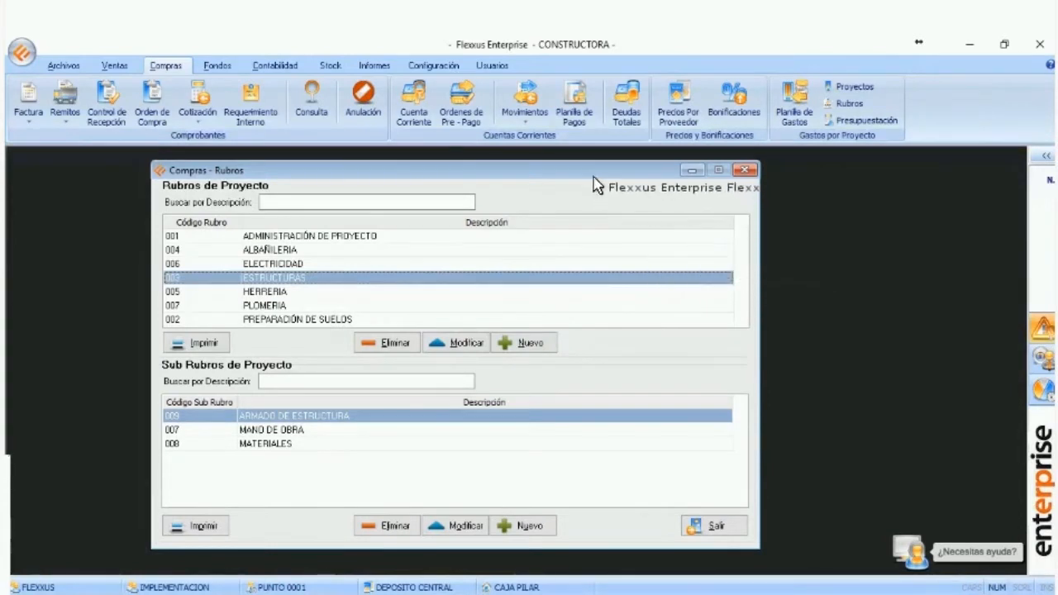
{"action": "left_click_drag", "start_coordinate": [561, 177], "coordinate": [501, 173]}
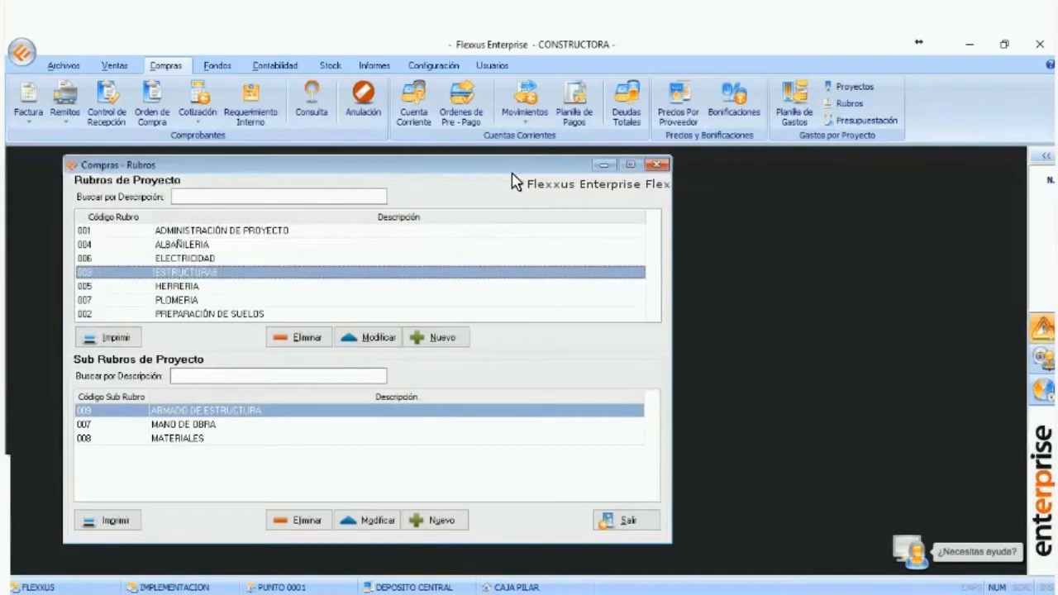
{"action": "left_click_drag", "start_coordinate": [512, 173], "coordinate": [492, 178]}
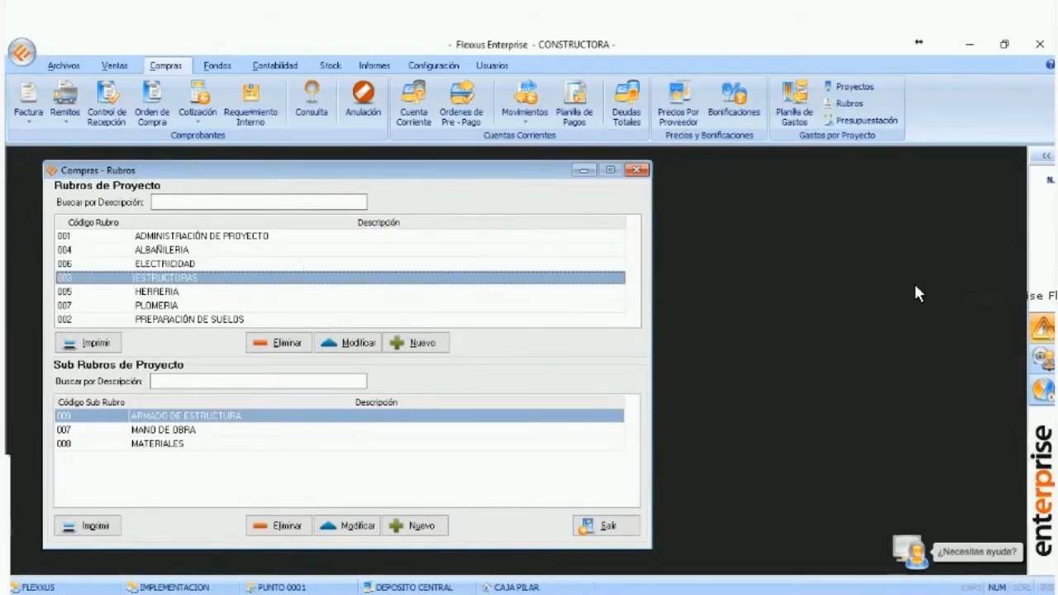
{"action": "left_click", "coordinate": [851, 87]}
{"action": "left_click_drag", "start_coordinate": [667, 177], "coordinate": [727, 176]}
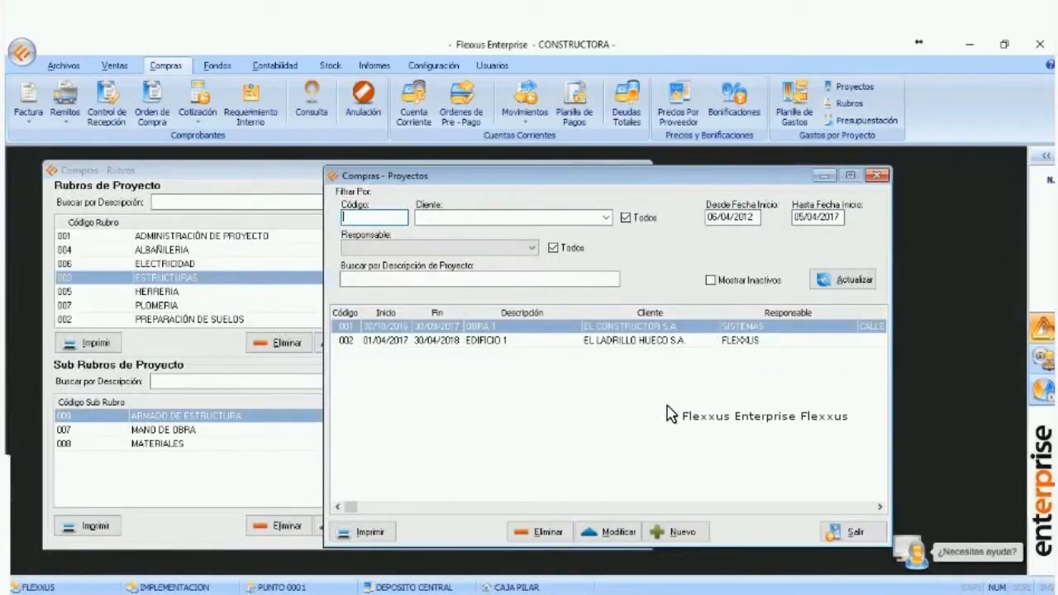
- Create a new project described as OBRA 2 with FLEXXUS as the responsible party and EL CONSTRUCTOR S.A. as the client
{"action": "left_click", "coordinate": [682, 535]}
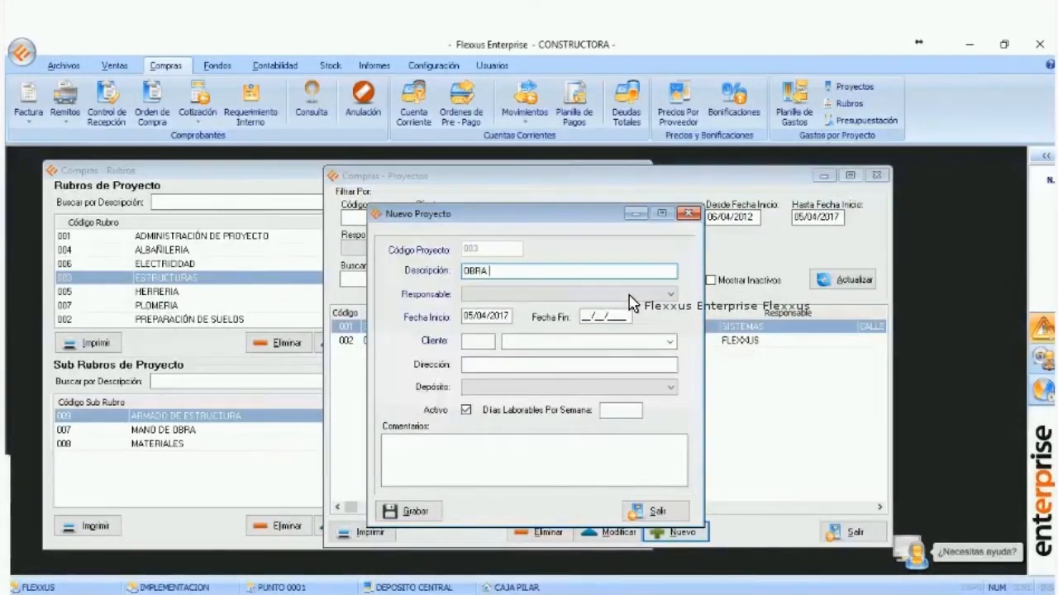
{"action": "type", "text": "2"}
{"action": "key", "text": "Tab"}
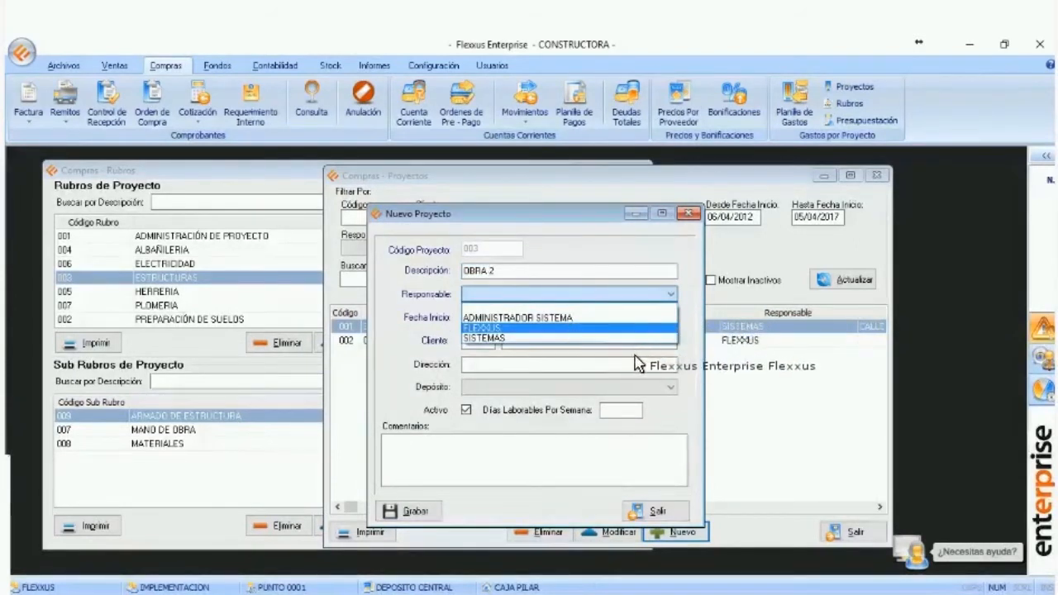
{"action": "left_click", "coordinate": [633, 329]}
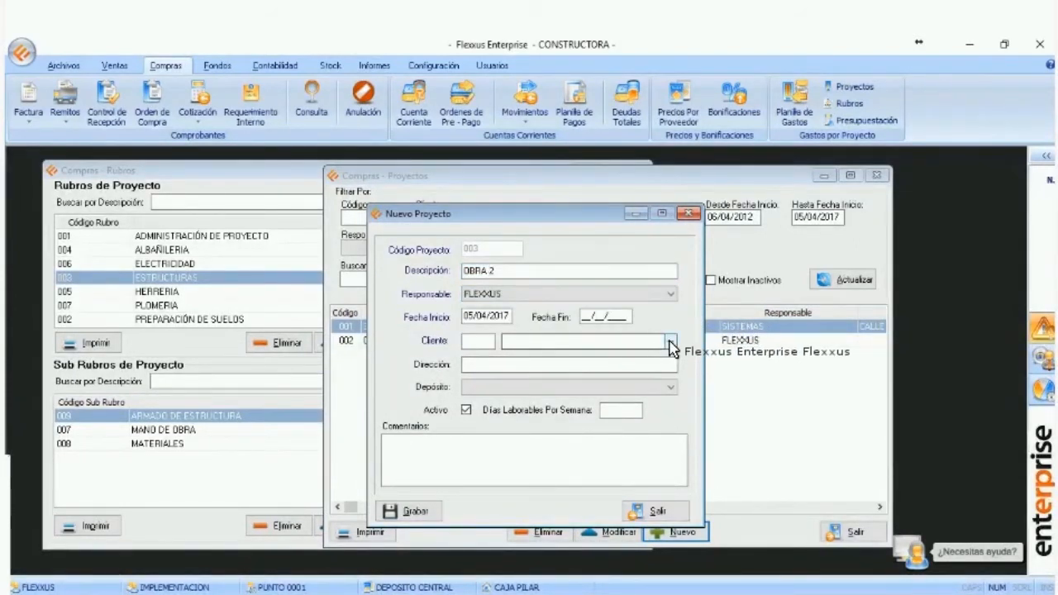
{"action": "left_click", "coordinate": [670, 346]}
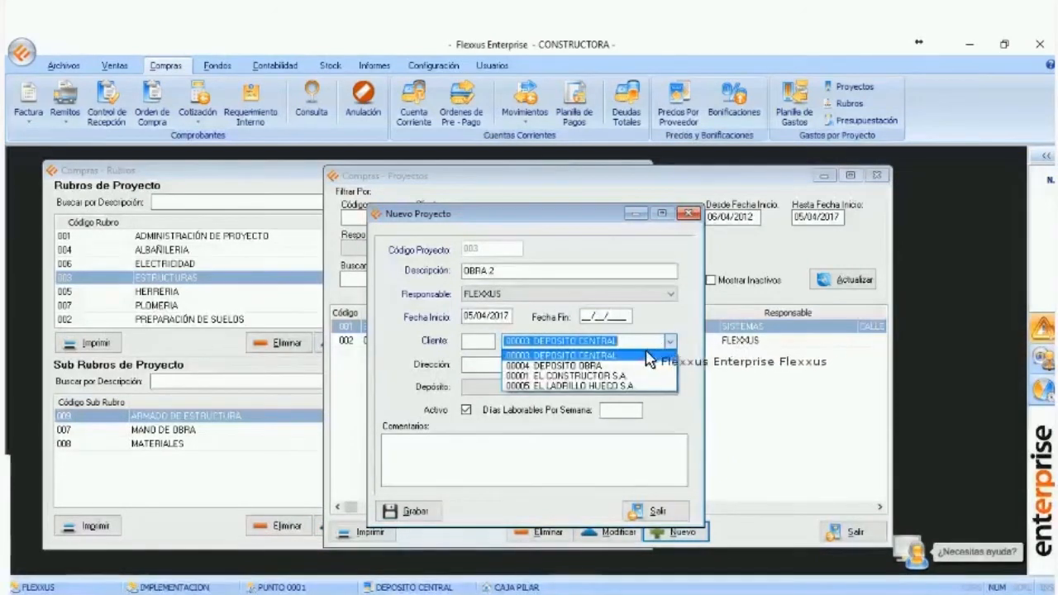
{"action": "left_click", "coordinate": [607, 377]}
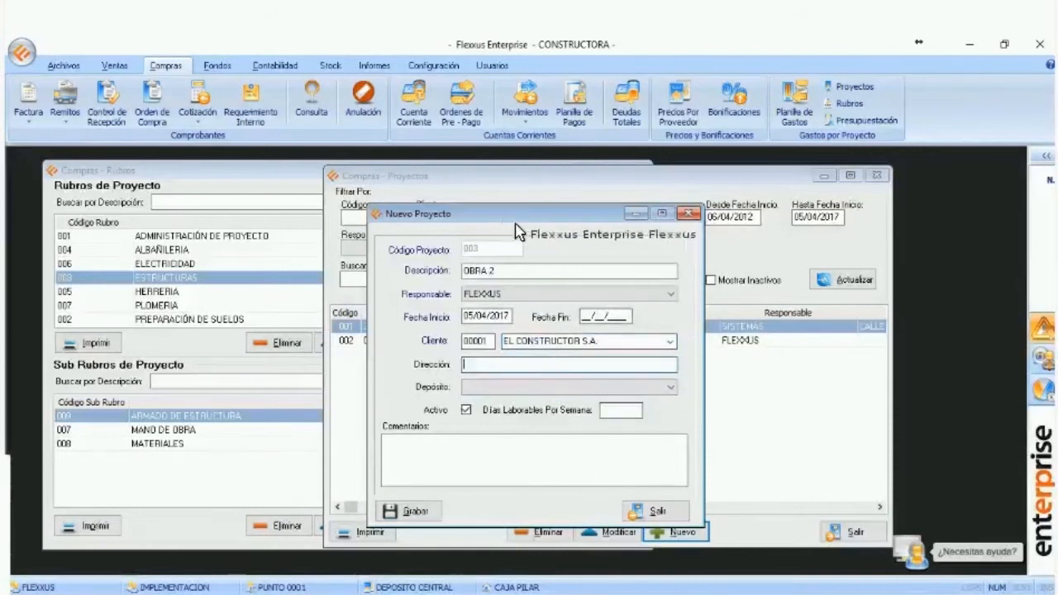
- Assign DEPOSITO OBRA as the new project's warehouse
{"action": "left_click_drag", "start_coordinate": [520, 215], "coordinate": [548, 209]}
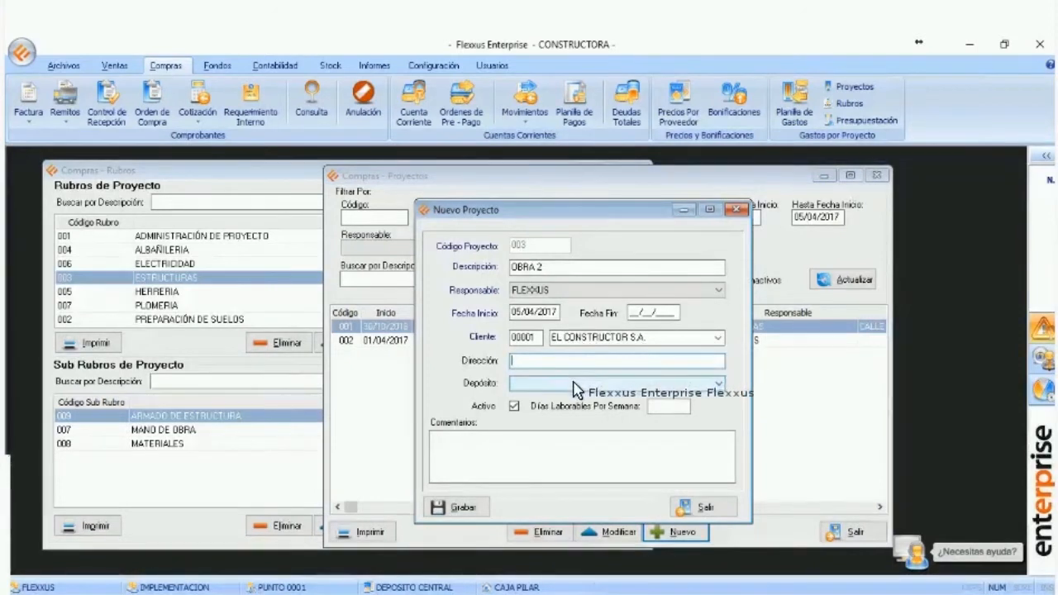
{"action": "left_click", "coordinate": [574, 385]}
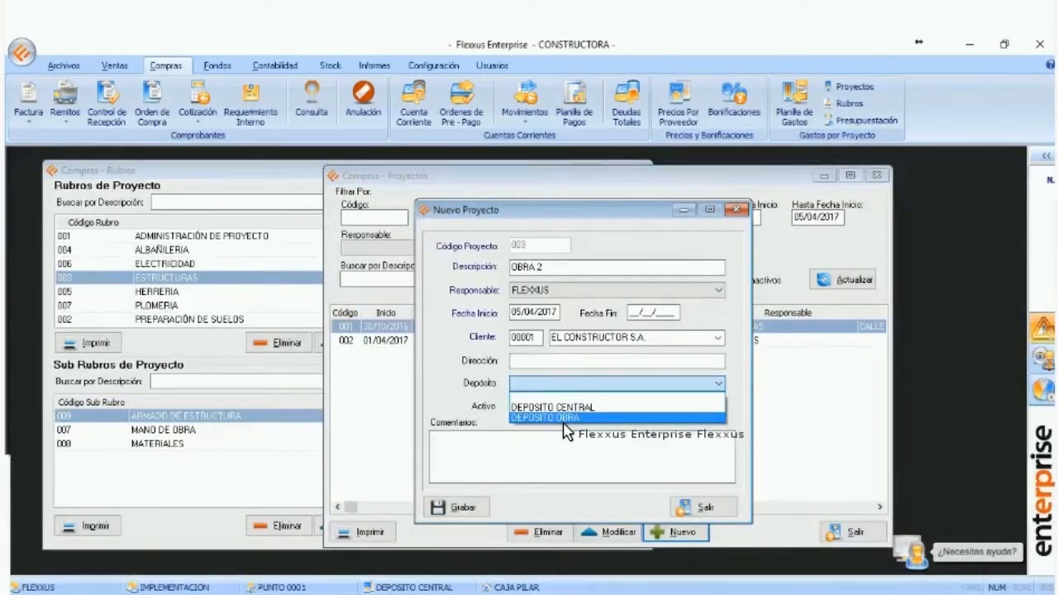
{"action": "left_click", "coordinate": [616, 213]}
{"action": "left_click_drag", "start_coordinate": [682, 210], "coordinate": [790, 216]}
{"action": "left_click", "coordinate": [657, 390]}
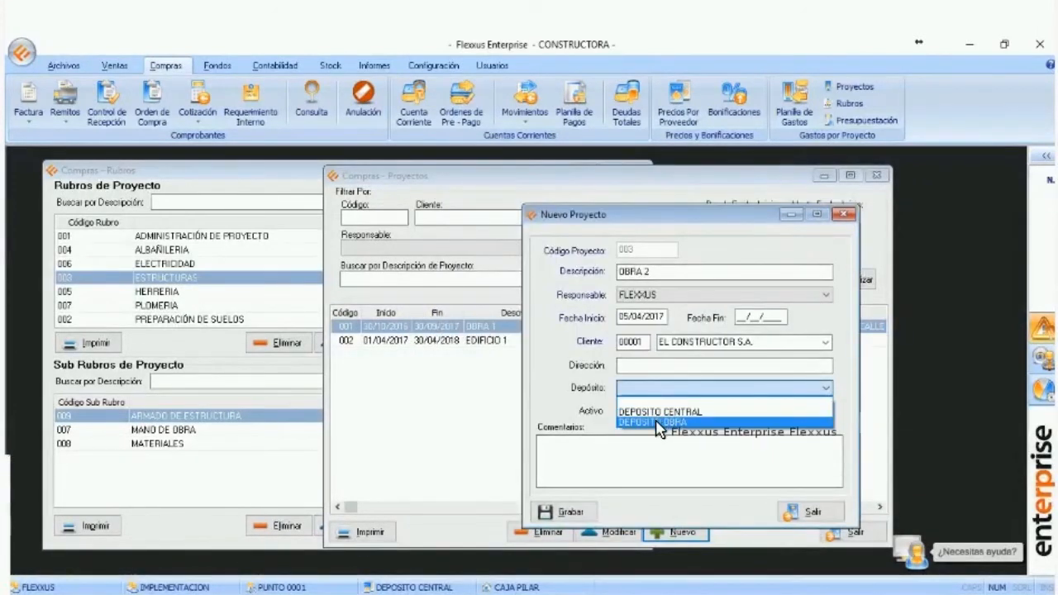
{"action": "left_click", "coordinate": [659, 423]}
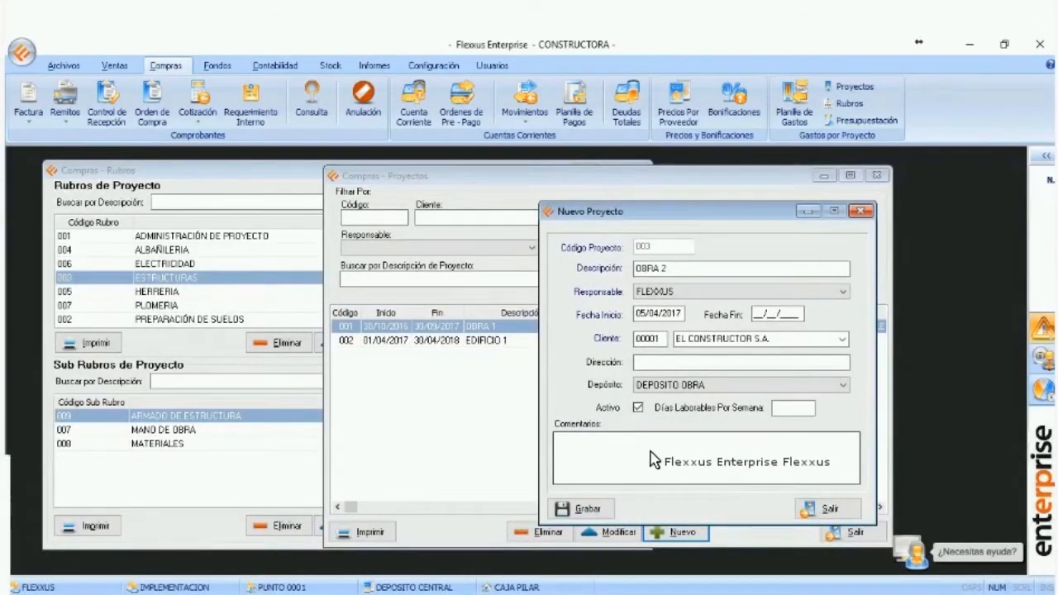
{"action": "left_click", "coordinate": [694, 386]}
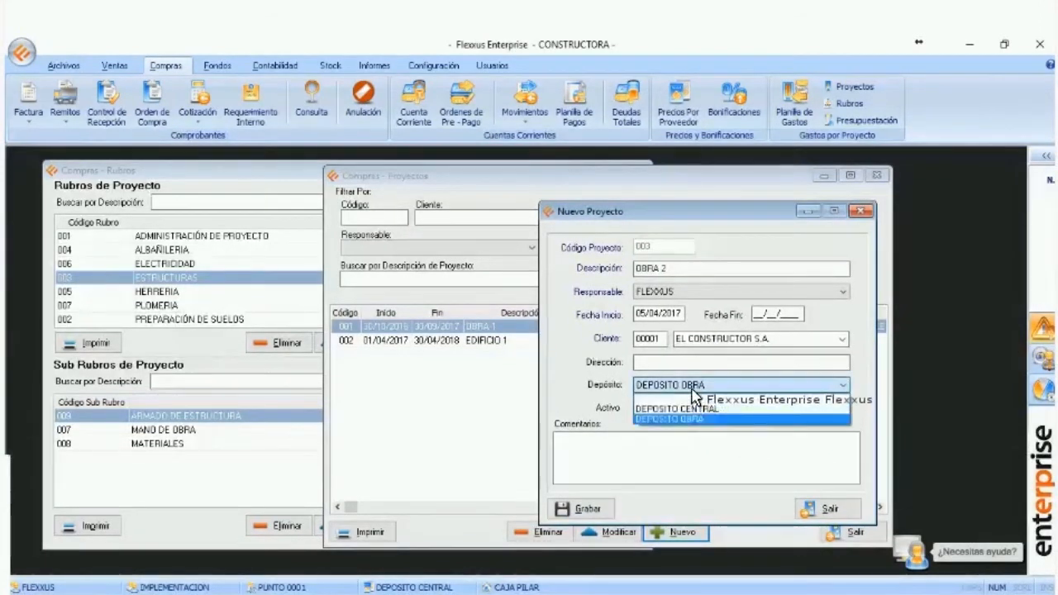
{"action": "left_click", "coordinate": [694, 397]}
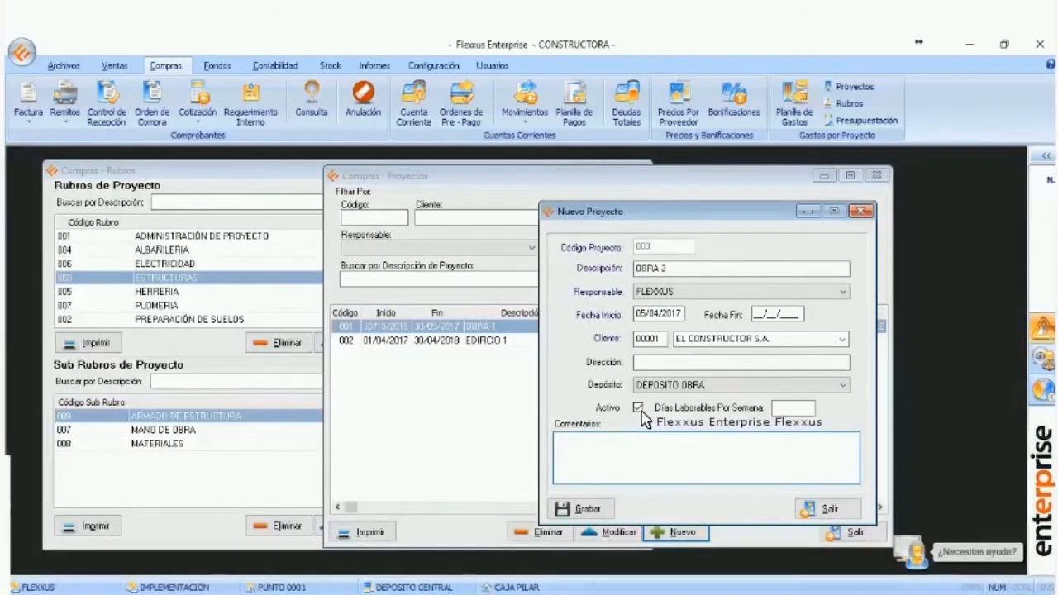
- Save the new project with the comments and weekly working days left blank, and select OBRA 2 in the project list
{"action": "left_click", "coordinate": [716, 449]}
{"action": "left_click", "coordinate": [791, 409]}
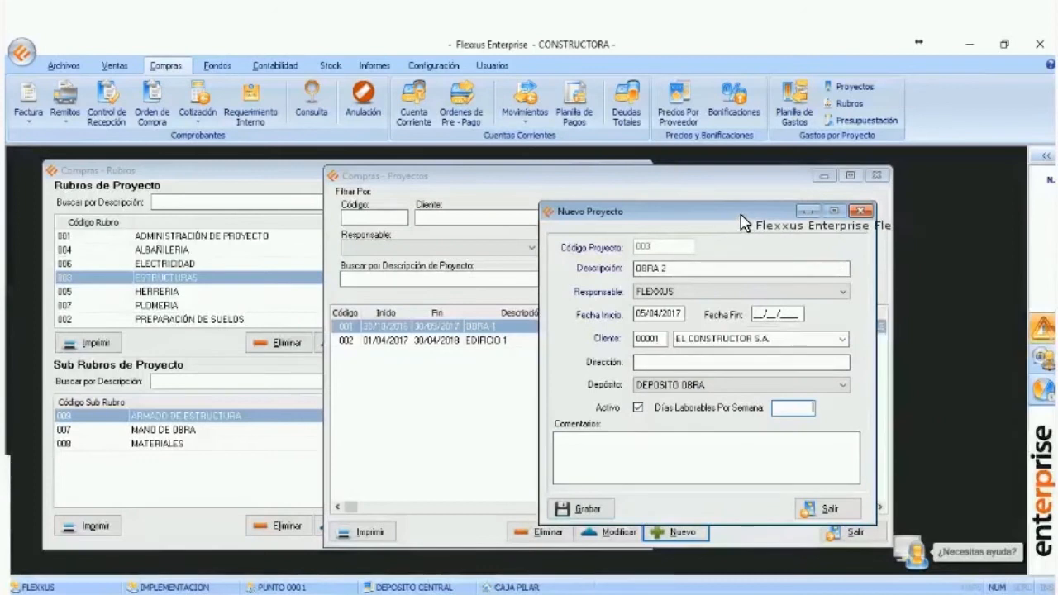
{"action": "left_click_drag", "start_coordinate": [742, 222], "coordinate": [747, 217]}
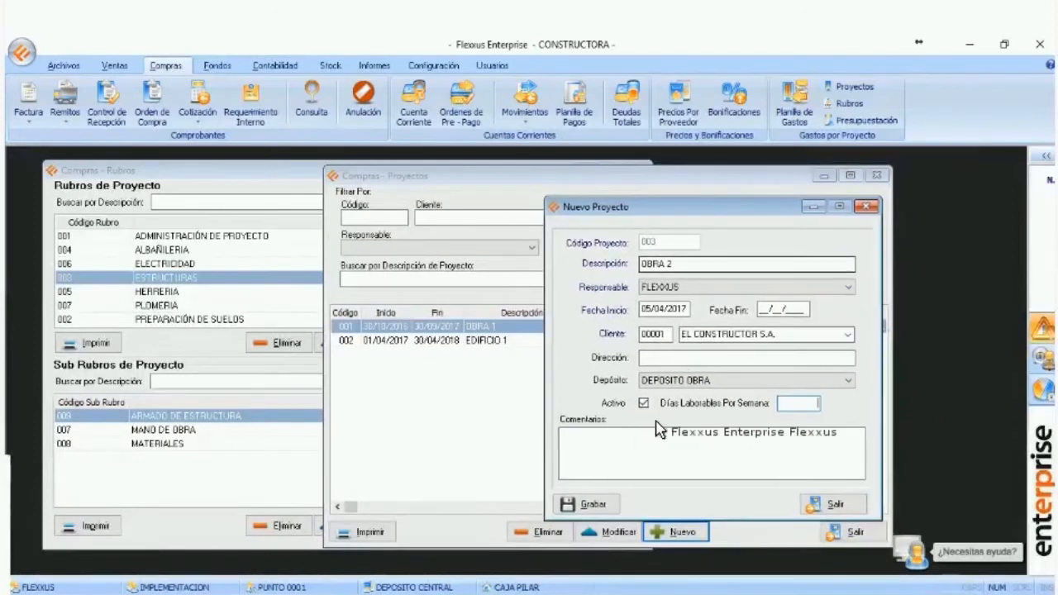
{"action": "left_click", "coordinate": [589, 506]}
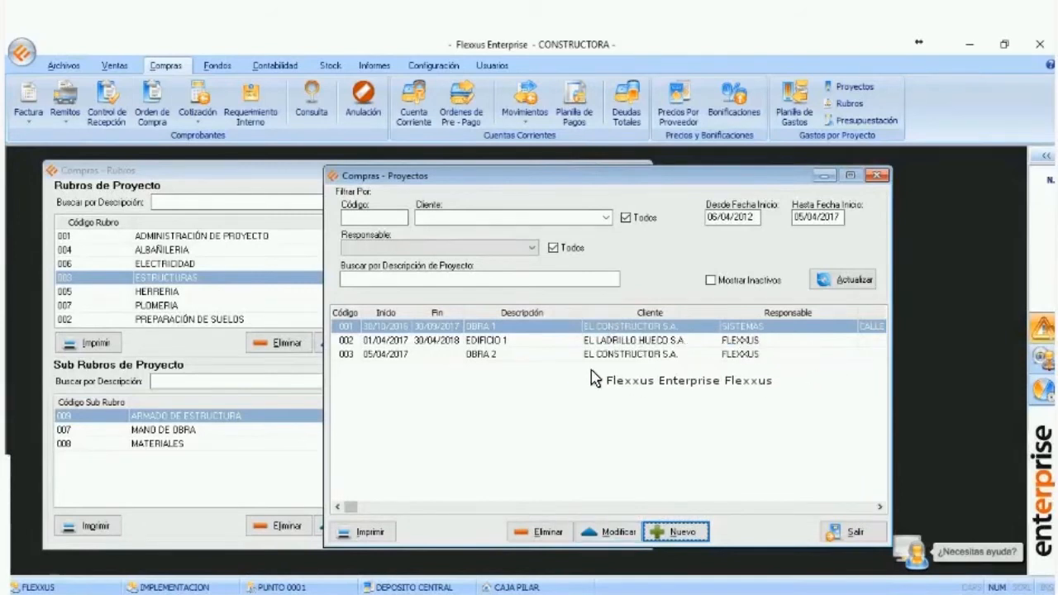
{"action": "left_click", "coordinate": [546, 355]}
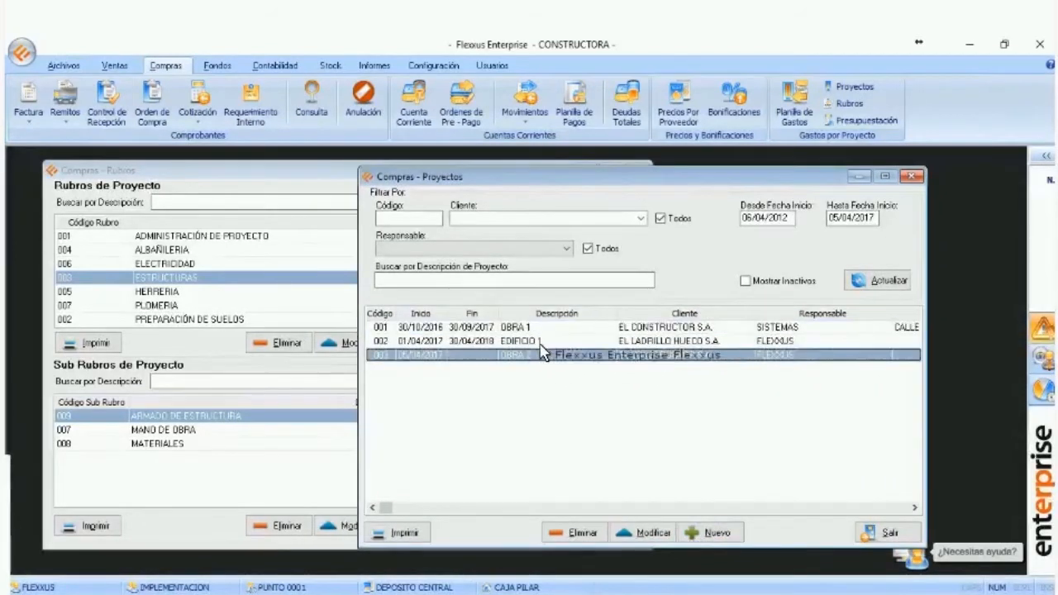
- Move the projects window aside, open project budgeting, and choose client EL CONSTRUCTOR S.A. and project OBRA 2
{"action": "left_click_drag", "start_coordinate": [578, 176], "coordinate": [350, 190]}
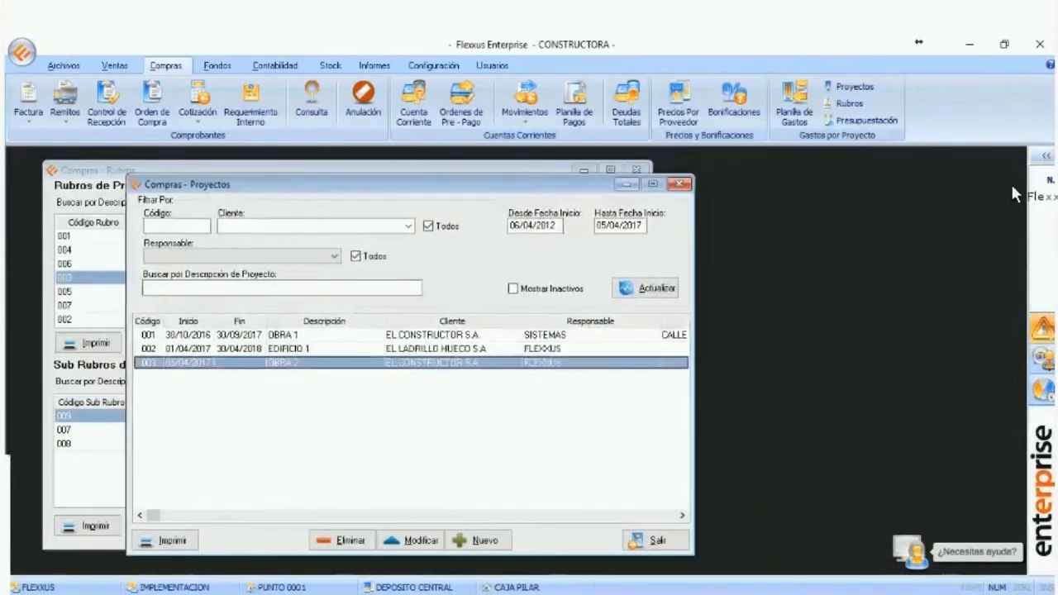
{"action": "left_click", "coordinate": [863, 120]}
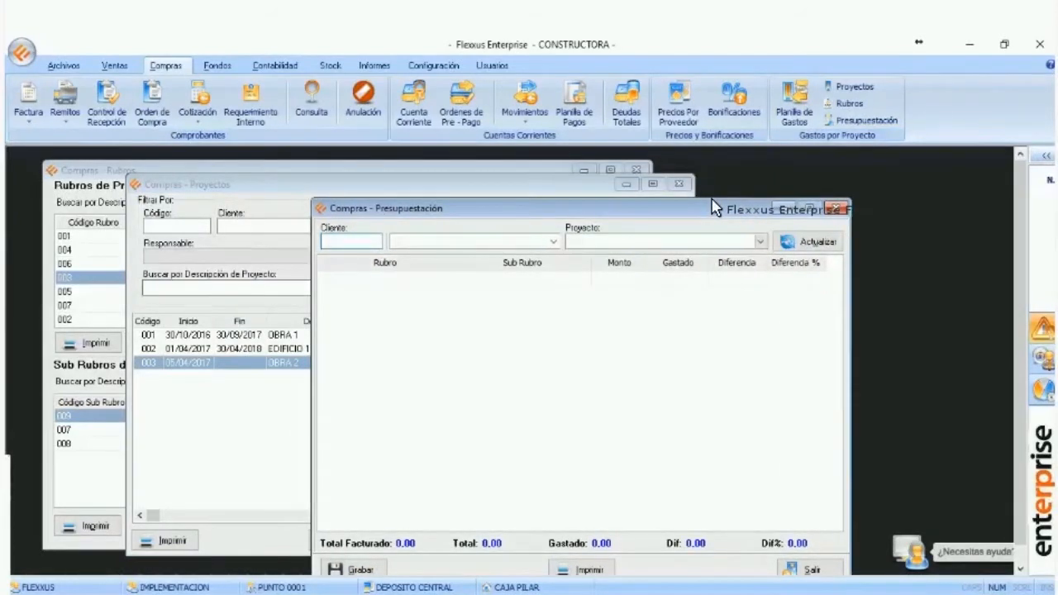
{"action": "left_click", "coordinate": [553, 242]}
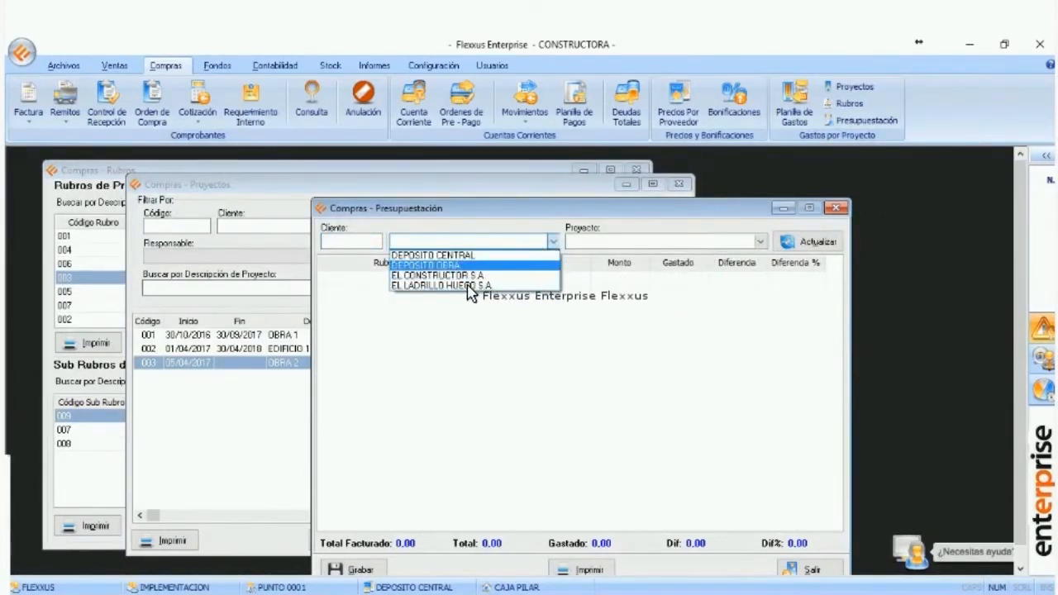
{"action": "left_click", "coordinate": [453, 276]}
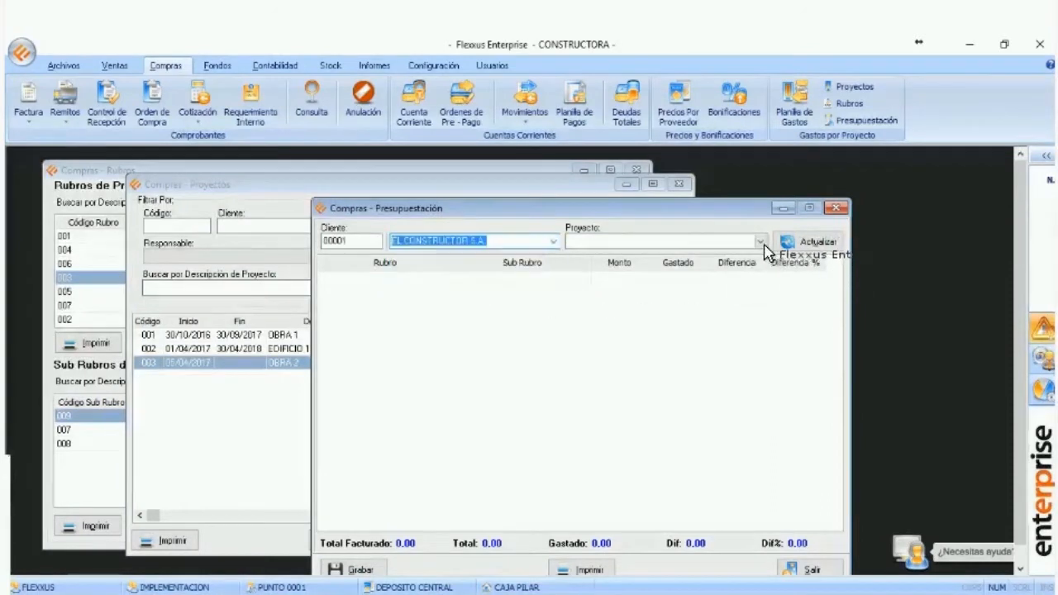
{"action": "left_click", "coordinate": [759, 241]}
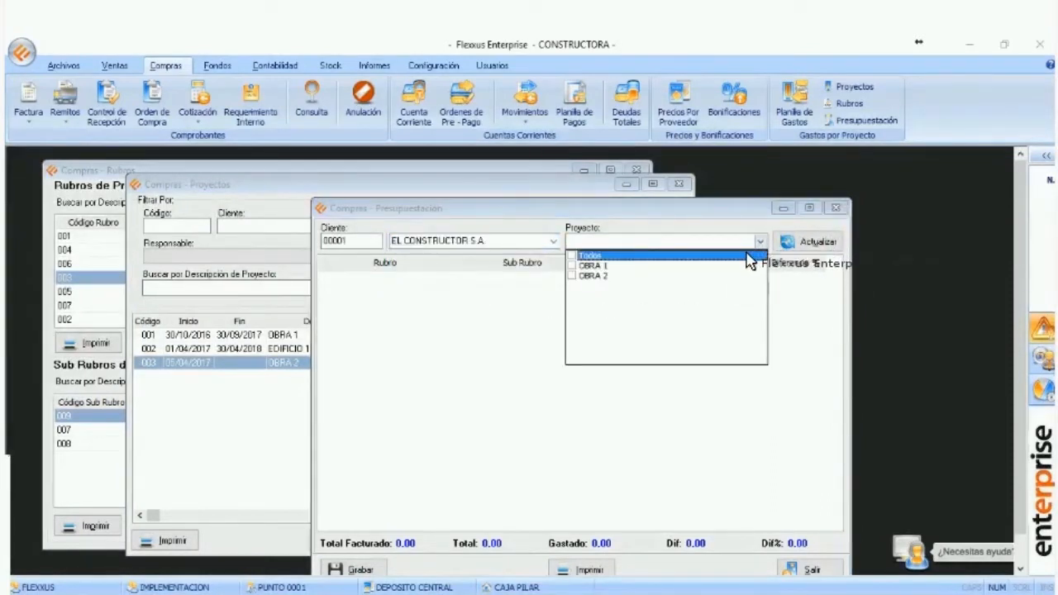
{"action": "left_click", "coordinate": [574, 276]}
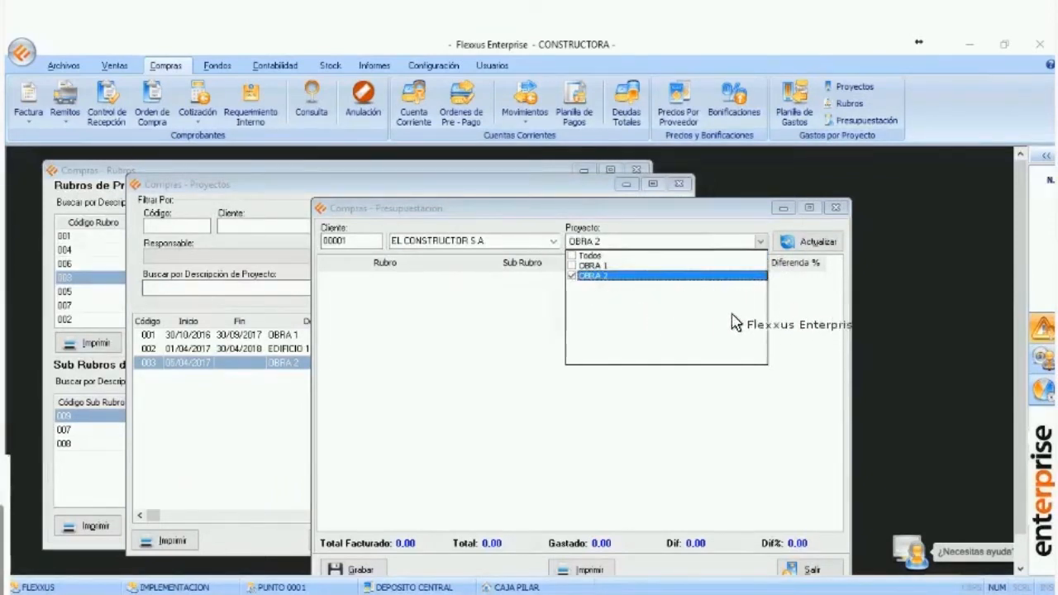
- Load the budget lines for OBRA 2 and place the project categories window beside them for comparison
{"action": "left_click", "coordinate": [799, 246]}
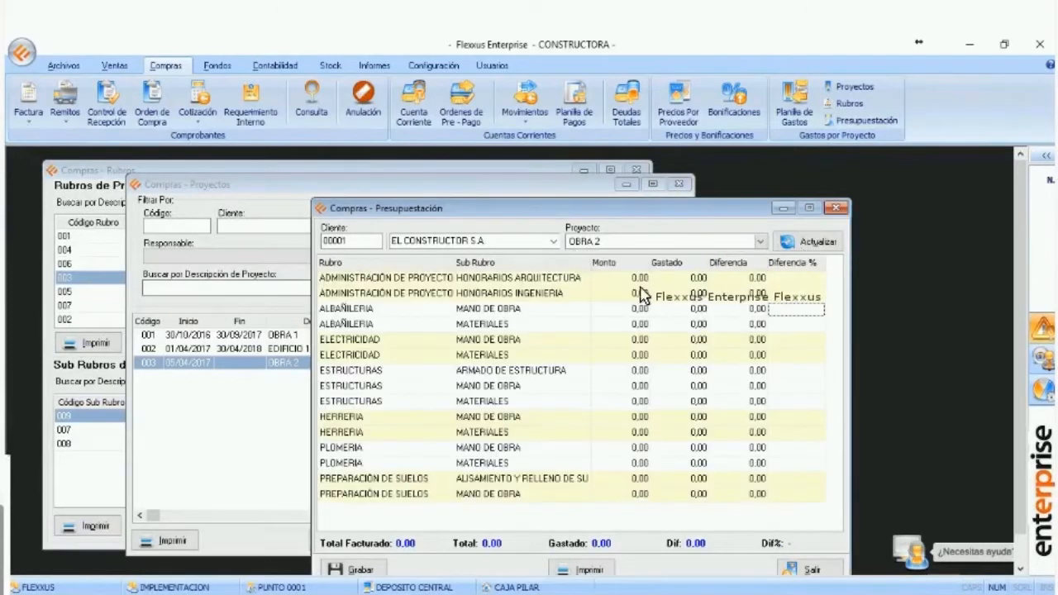
{"action": "left_click", "coordinate": [576, 299]}
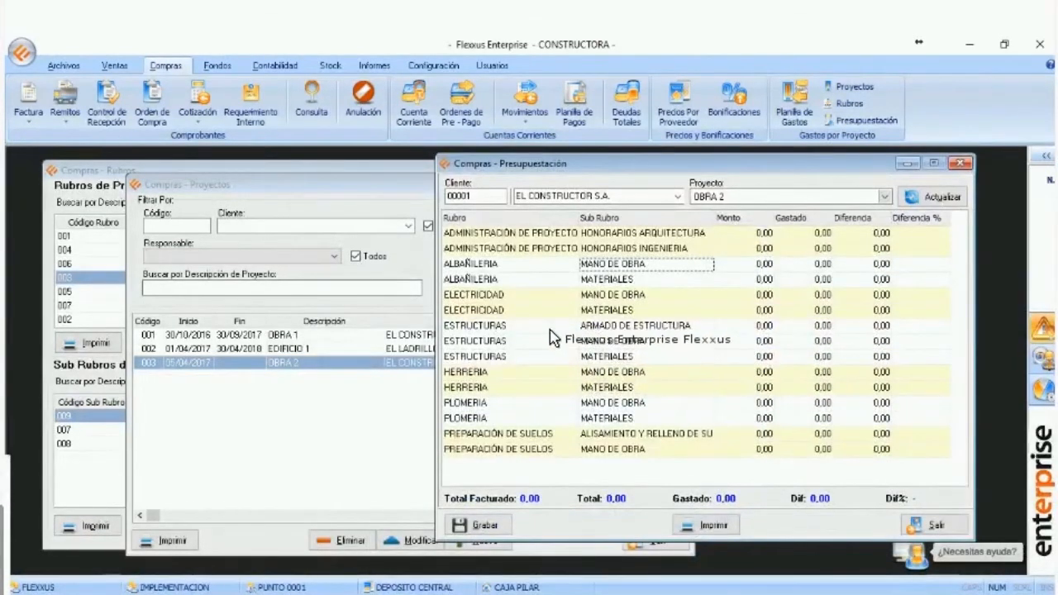
{"action": "mouse_move", "coordinate": [198, 171]}
{"action": "left_mouse_down"}
{"action": "mouse_move", "coordinate": [223, 175]}
{"action": "mouse_move", "coordinate": [194, 169]}
{"action": "left_mouse_up"}
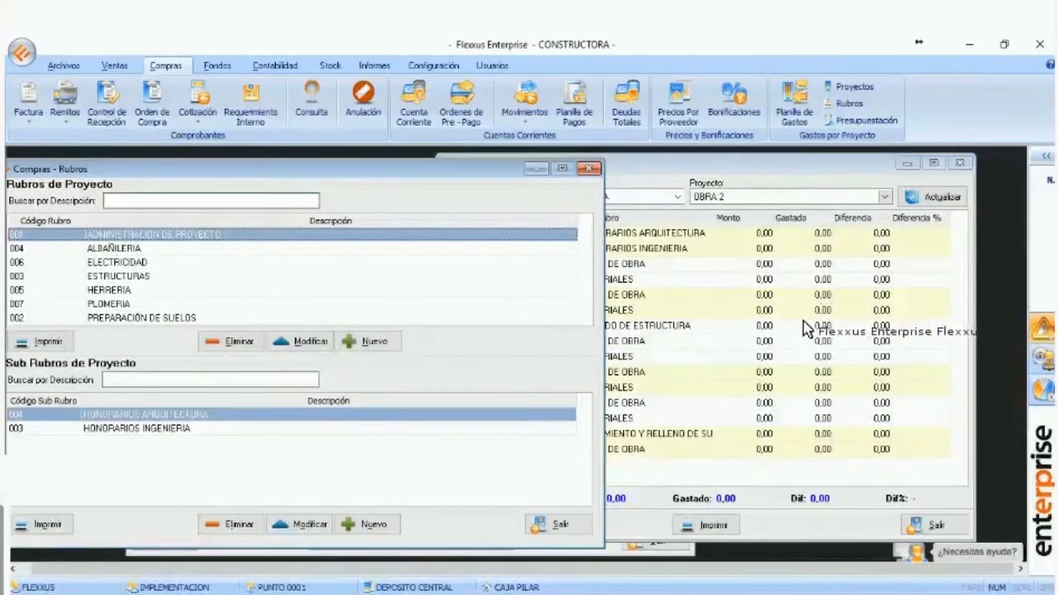
{"action": "left_click", "coordinate": [800, 331]}
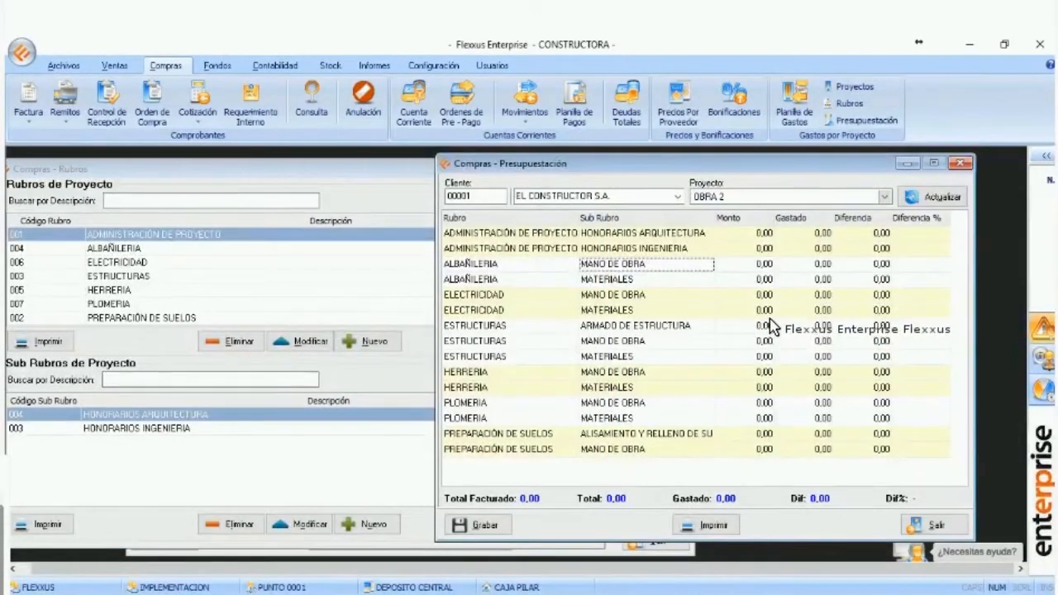
- Set the ALBAÑILERIA budget amounts to 200000 for MANO DE OBRA and 500000 for MATERIALES
{"action": "left_click", "coordinate": [753, 253]}
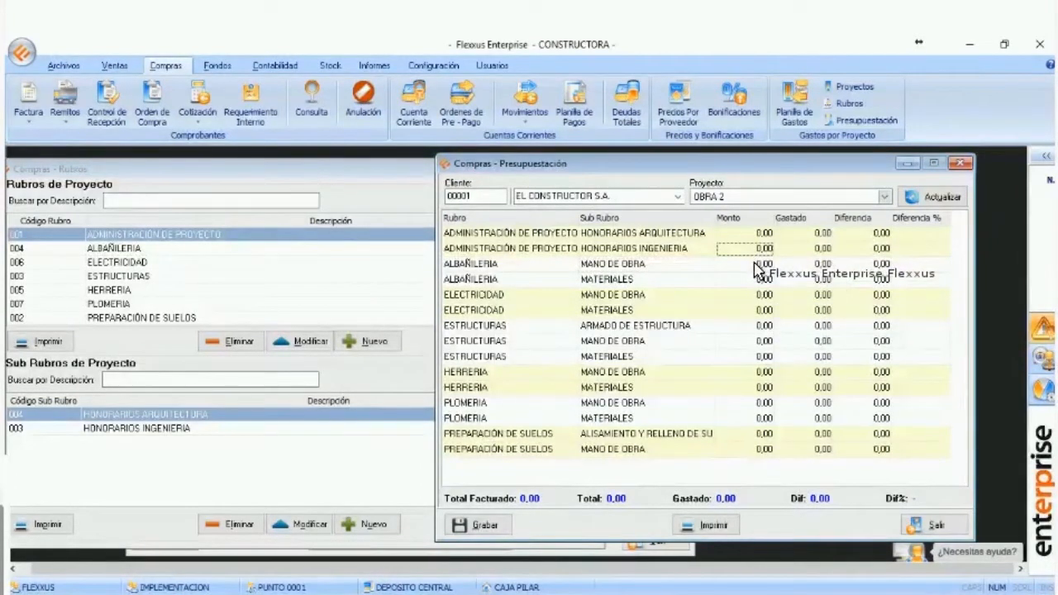
{"action": "left_click", "coordinate": [754, 266]}
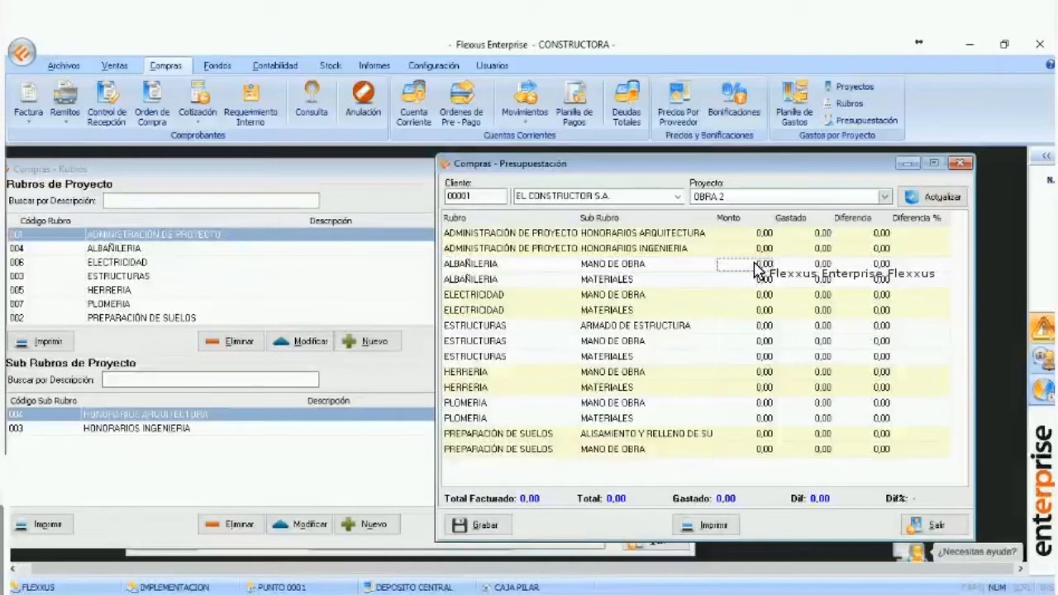
{"action": "type", "text": "200000"}
{"action": "key", "text": "Return"}
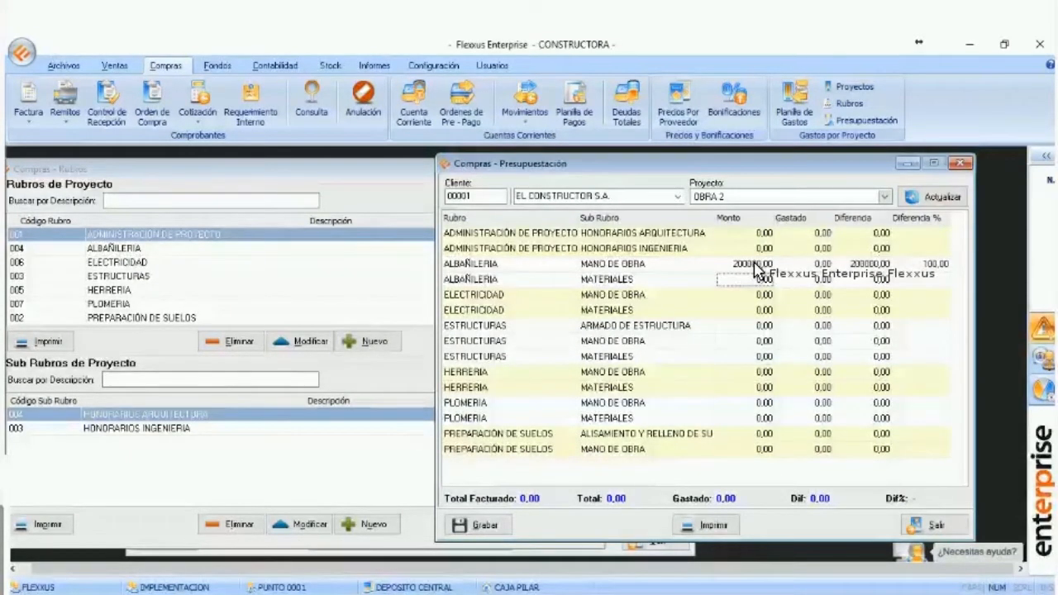
{"action": "type", "text": "300"}
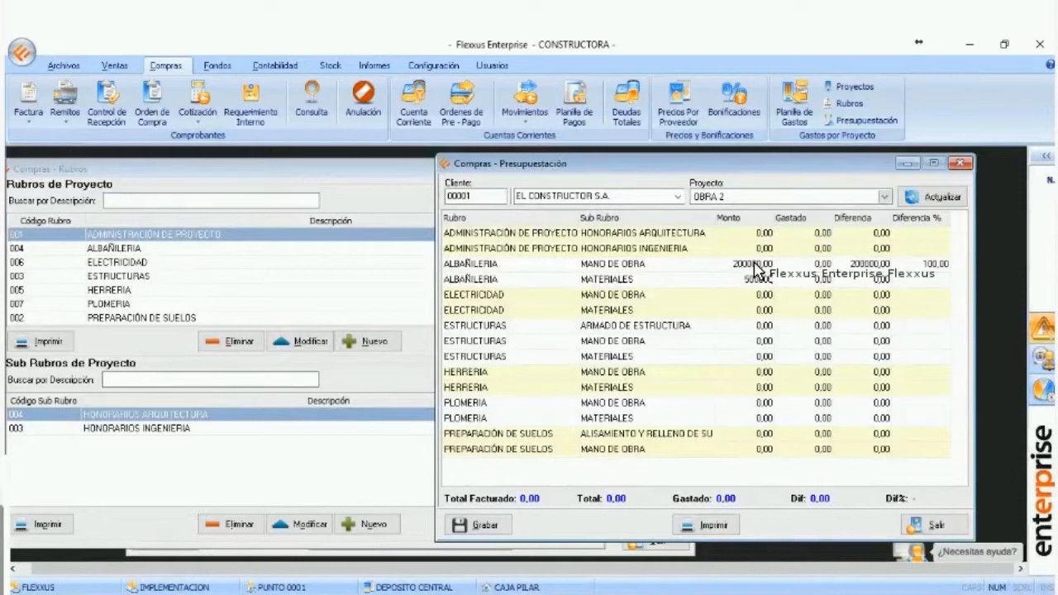
{"action": "type", "text": "000"}
{"action": "key", "text": "Return"}
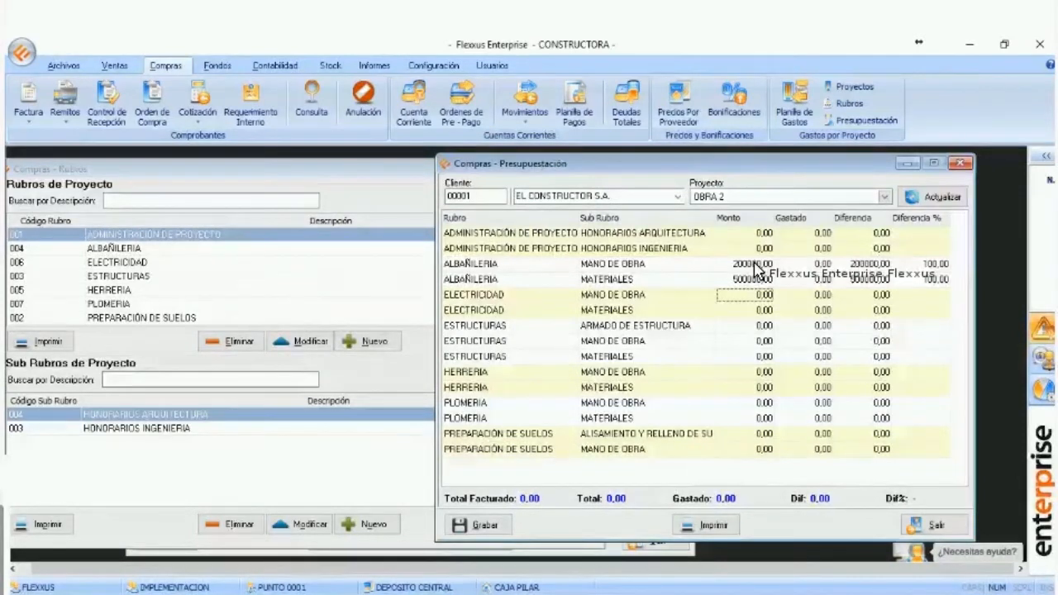
- Budget 50000 for ELECTRICIDAD MANO DE OBRA and skip the ELECTRICIDAD MATERIALES line
{"action": "type", "text": "50"}
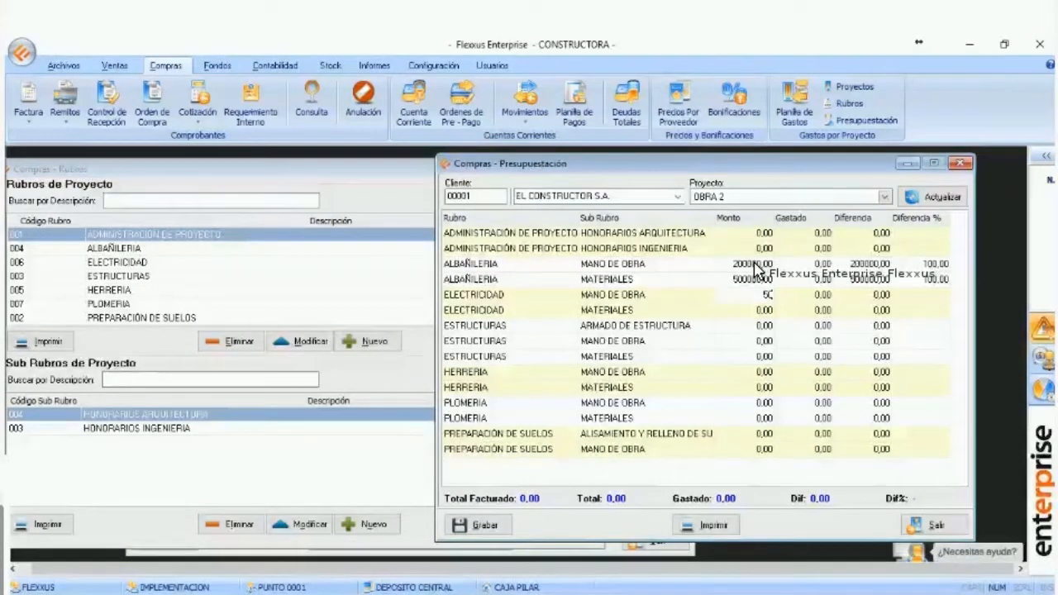
{"action": "type", "text": "000"}
{"action": "key", "text": "Return"}
{"action": "key", "text": "Return"}
- Set the ESTRUCTURAS budget amounts to 120000 for ARMADO DE ESTRUCTURA and 80000 for MANO DE OBRA
{"action": "type", "text": "12000"}
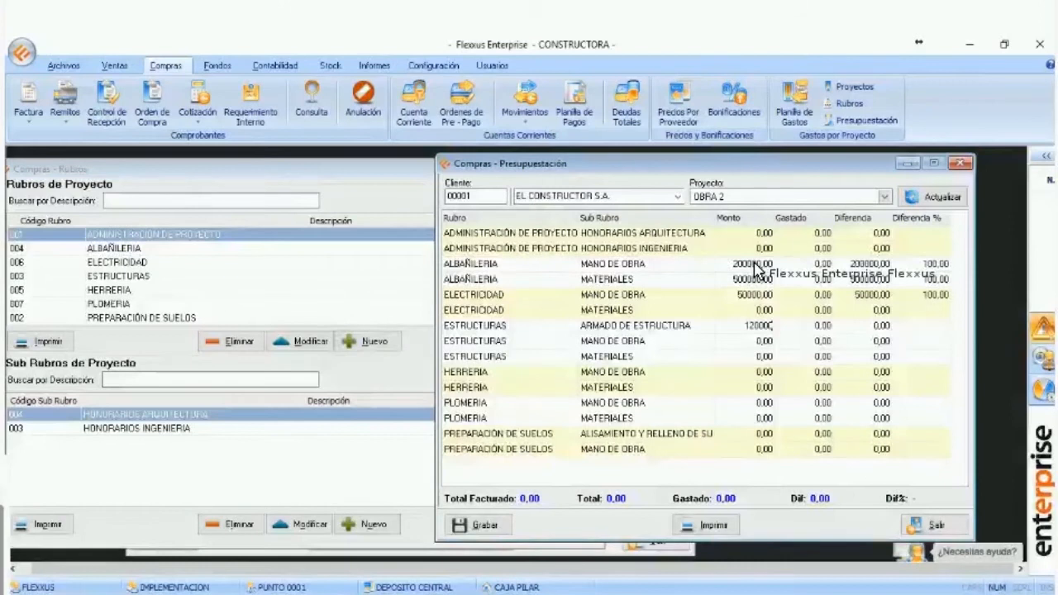
{"action": "type", "text": "0"}
{"action": "key", "text": "Return"}
{"action": "type", "text": "0"}
{"action": "key", "text": "Return"}
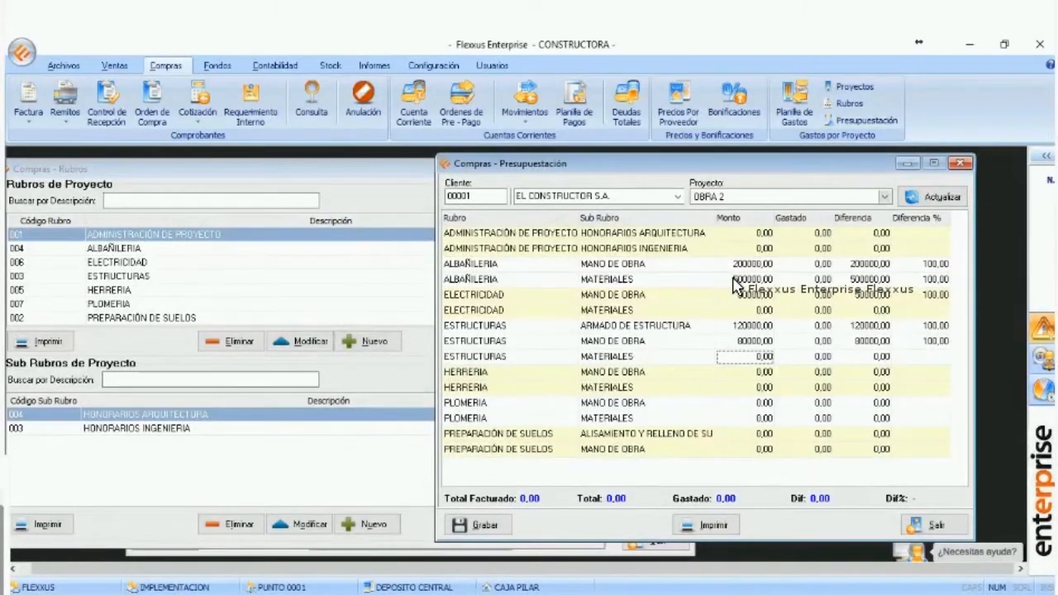
- Save the OBRA 2 budget, acknowledge the message, and refresh the budget lines to update the totals
{"action": "left_click", "coordinate": [735, 282]}
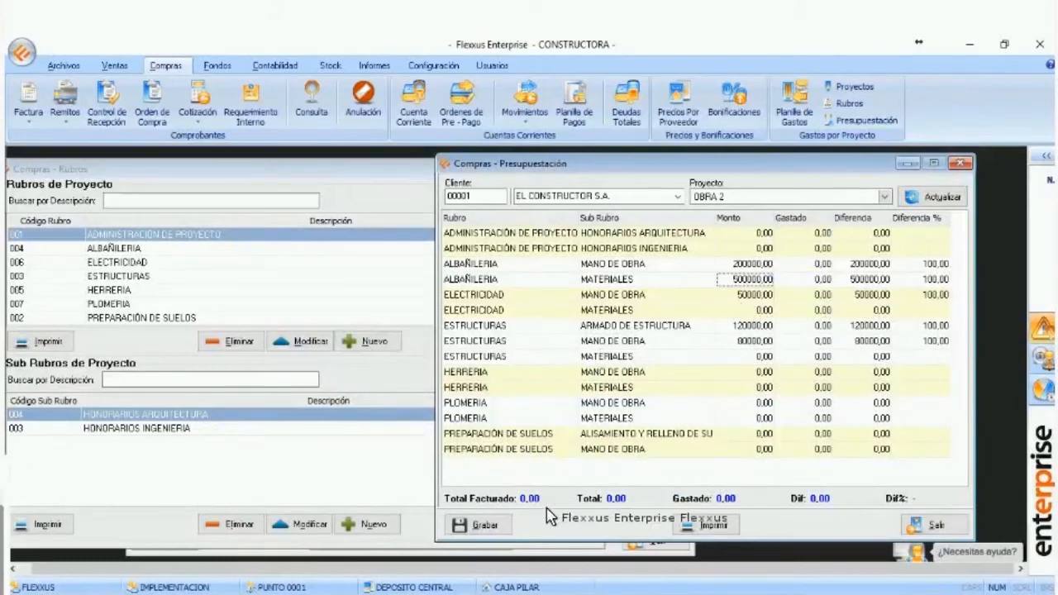
{"action": "left_click", "coordinate": [494, 531]}
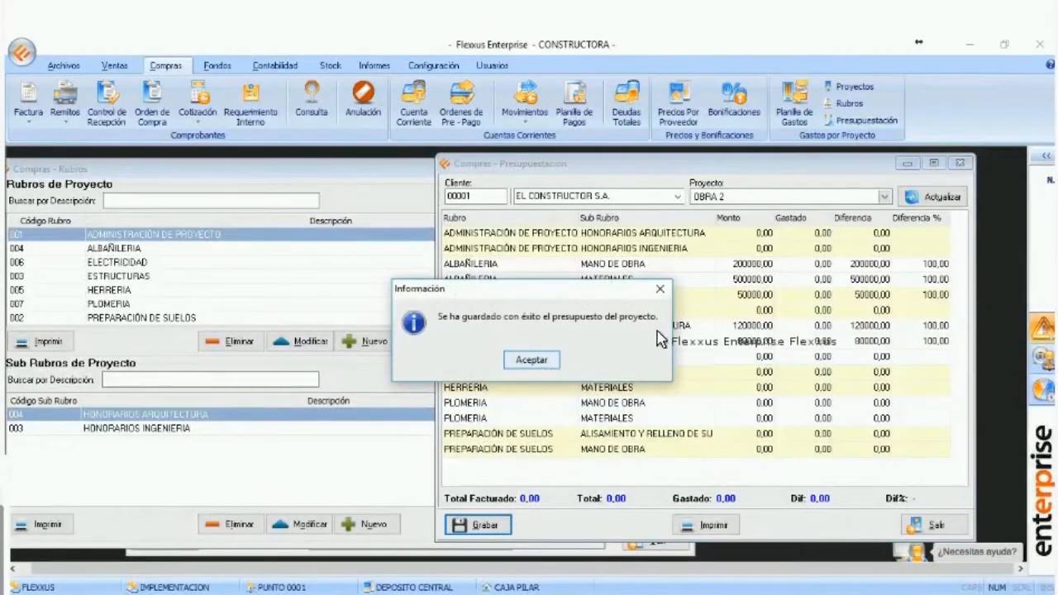
{"action": "key", "text": "Return"}
{"action": "left_click_drag", "start_coordinate": [754, 163], "coordinate": [708, 163]}
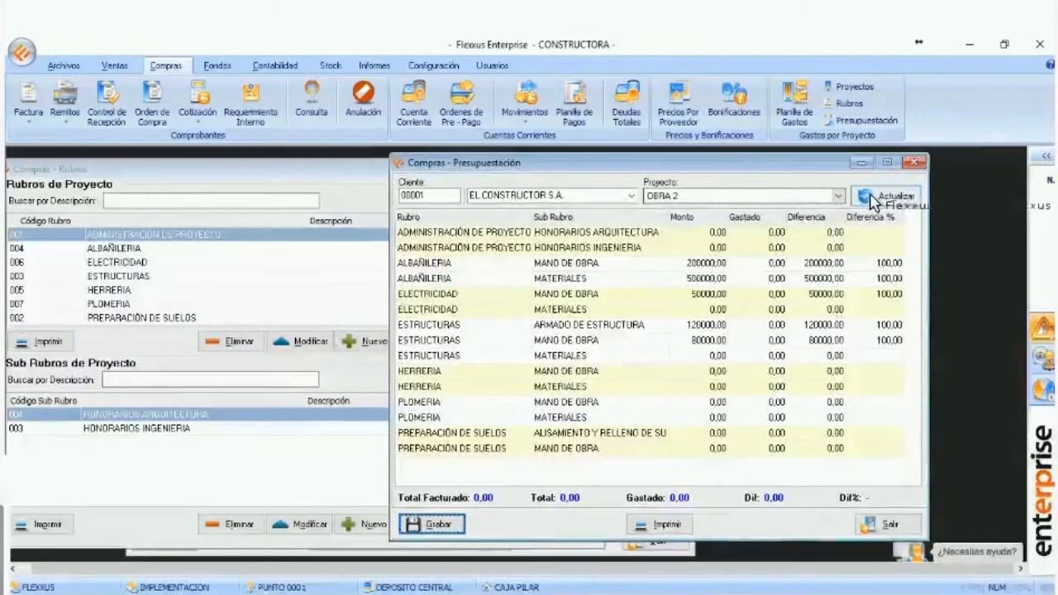
{"action": "left_click", "coordinate": [880, 201]}
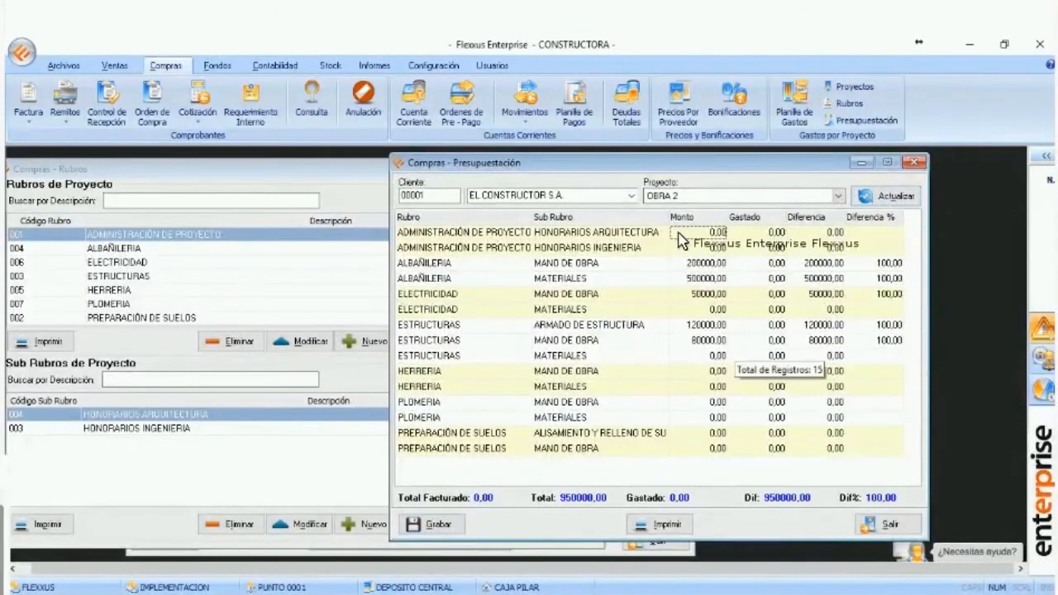
- Close the budgeting, project categories and projects windows
{"action": "left_click_drag", "start_coordinate": [732, 180], "coordinate": [780, 207]}
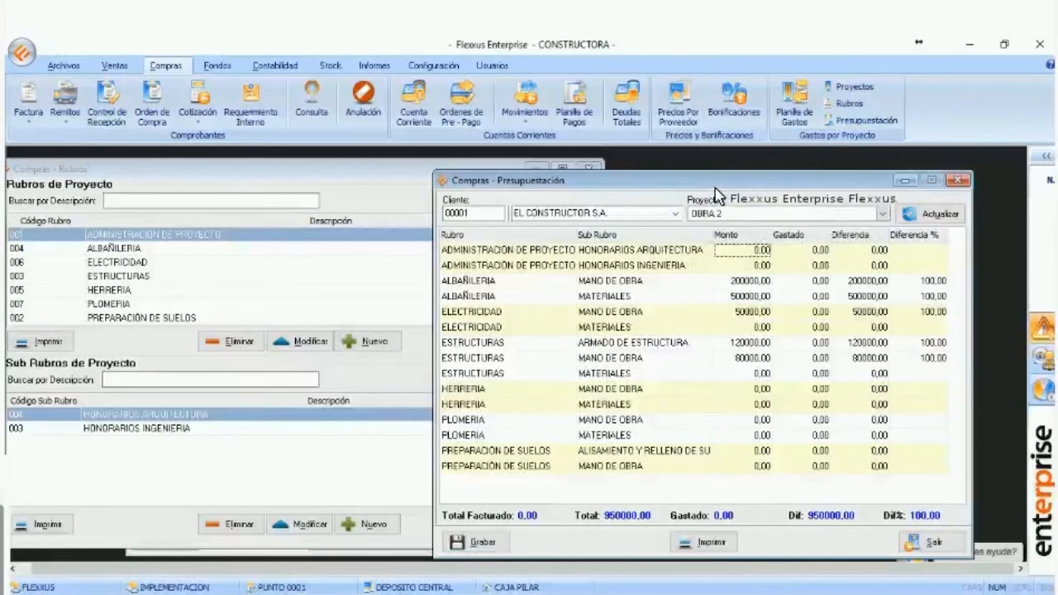
{"action": "left_click_drag", "start_coordinate": [711, 182], "coordinate": [690, 175]}
{"action": "left_click", "coordinate": [937, 174]}
{"action": "left_click", "coordinate": [589, 169]}
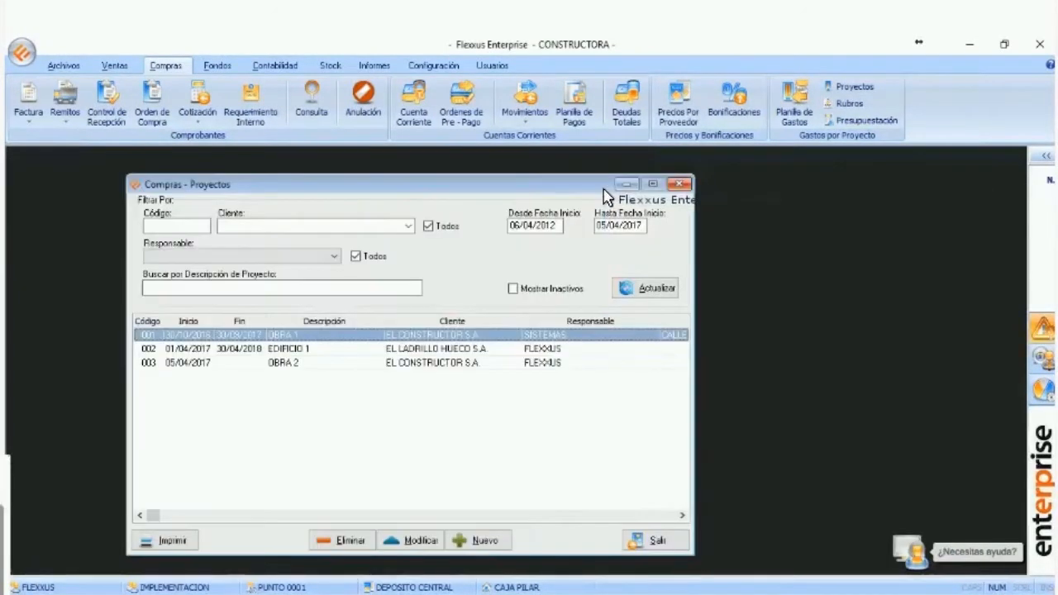
{"action": "left_click", "coordinate": [679, 184]}
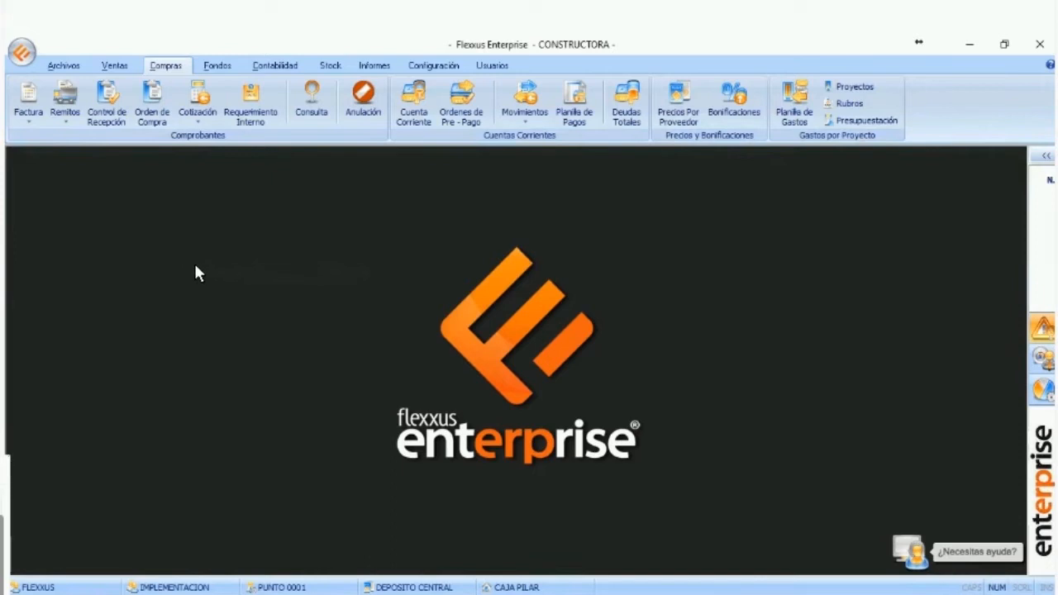
- Start a new purchase order with MATERIALES S.A. as the supplier
{"action": "left_click", "coordinate": [151, 101]}
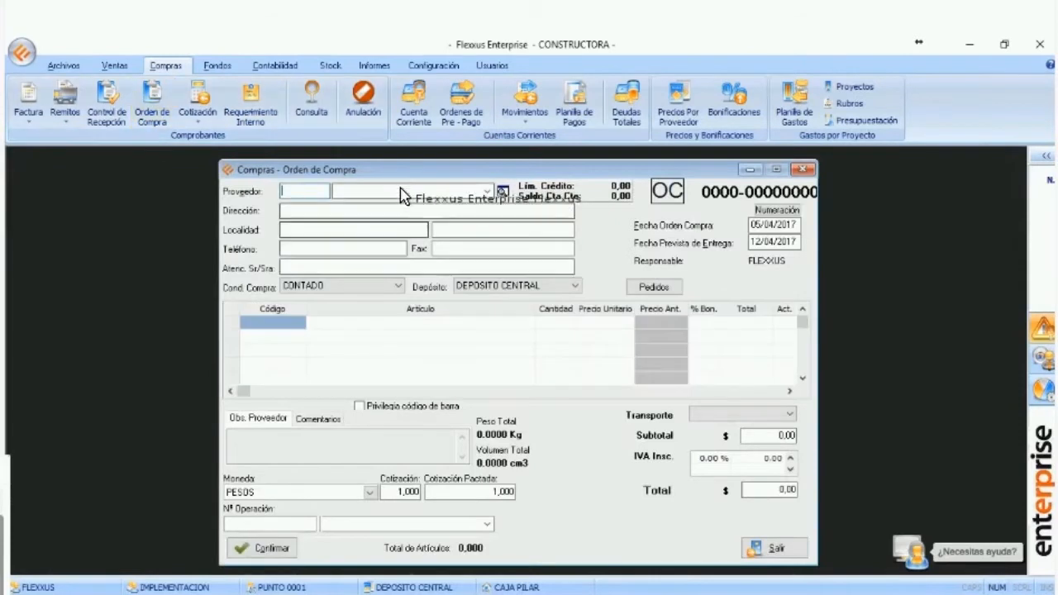
{"action": "left_click", "coordinate": [493, 192]}
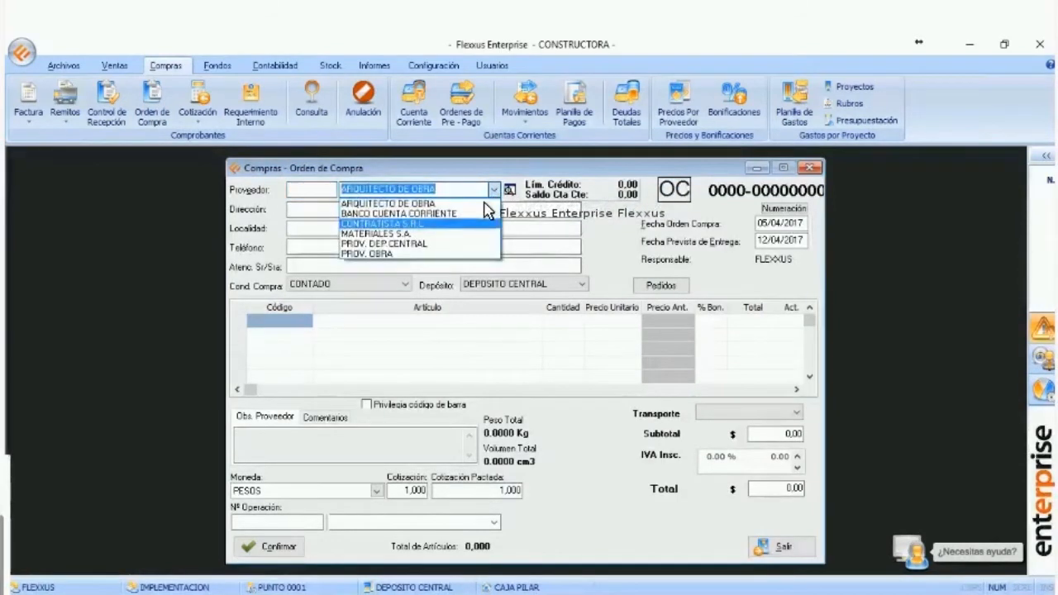
{"action": "key", "text": "Return"}
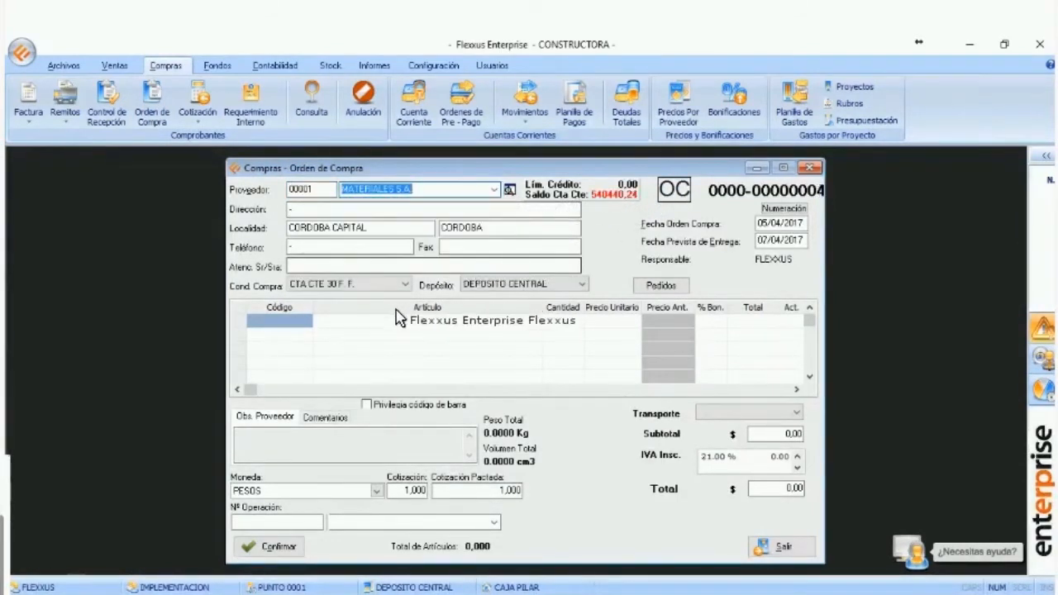
- Add the article ARENA to the purchase order with a quantity of 500 at its default unit price
{"action": "left_click", "coordinate": [385, 323]}
{"action": "type", "text": "AREN"}
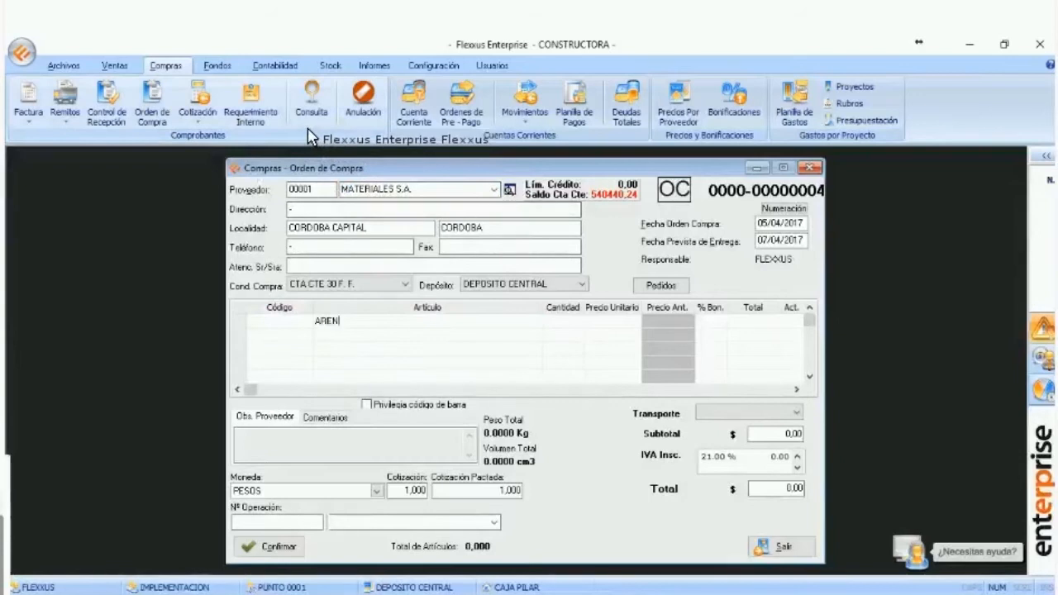
{"action": "key", "text": "Return"}
{"action": "key", "text": "Return"}
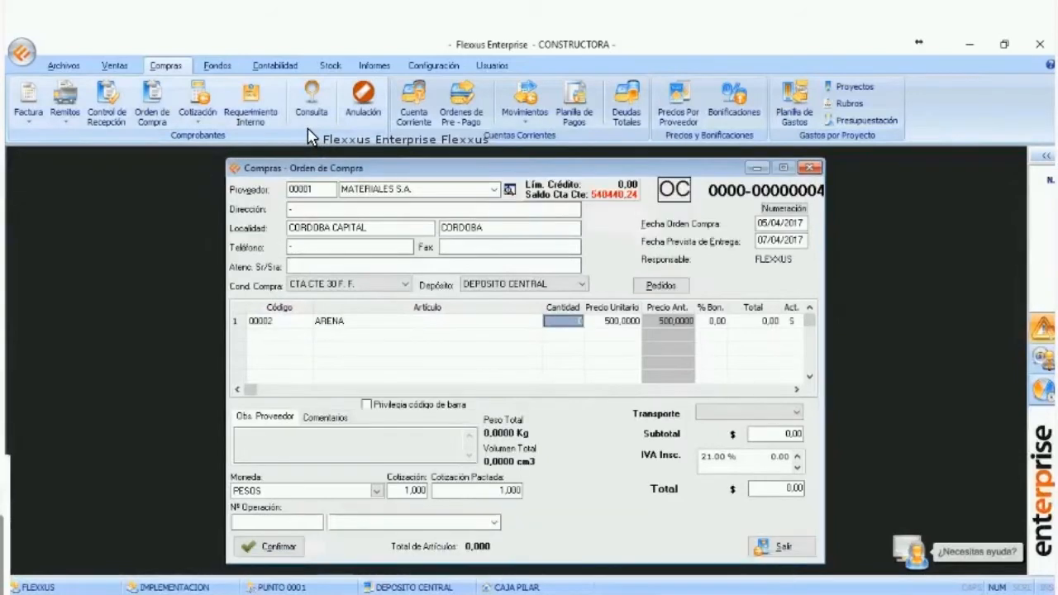
{"action": "type", "text": "5000"}
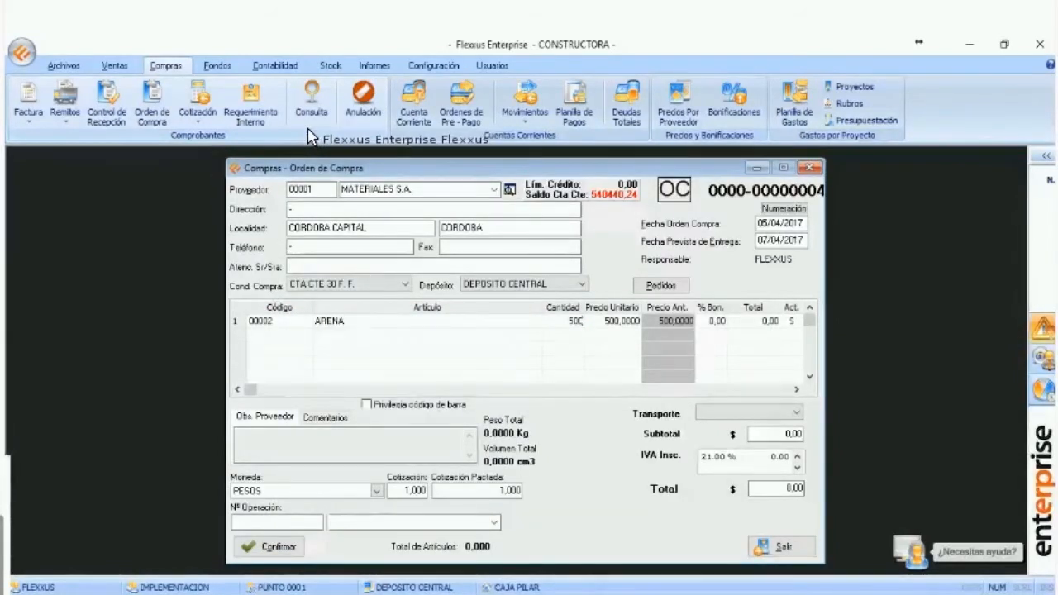
{"action": "key", "text": "Return"}
{"action": "key", "text": "Return"}
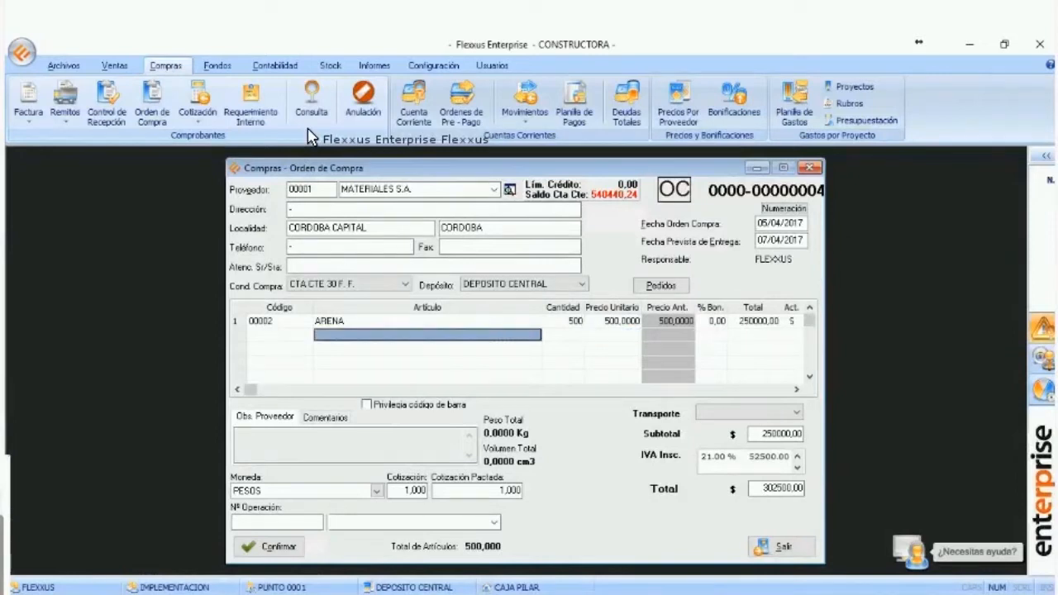
- Add the article CEMENTO as the second purchase order line with a quantity of 200
{"action": "type", "text": "CEM"}
{"action": "key", "text": "Return"}
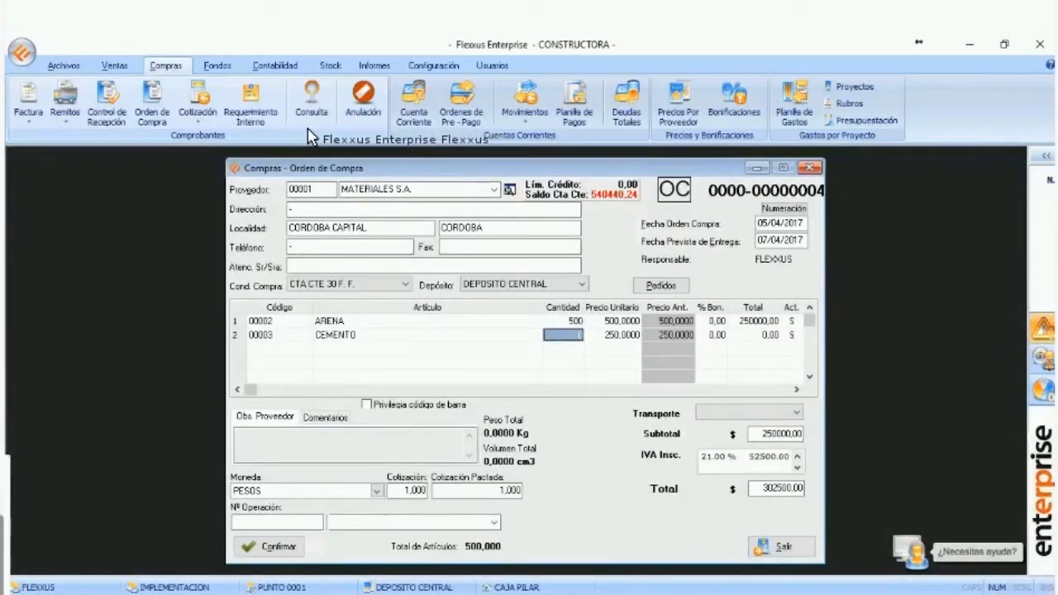
{"action": "type", "text": "200"}
{"action": "key", "text": "Return"}
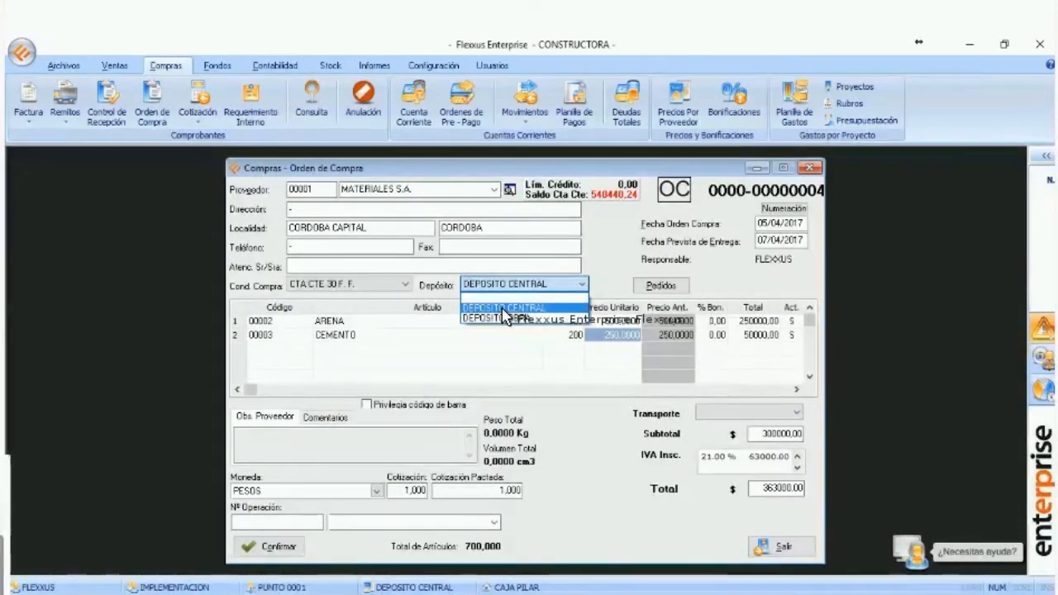
- Keep DEPOSITO CENTRAL as the receiving warehouse and confirm saving the purchase order
{"action": "left_click", "coordinate": [503, 310]}
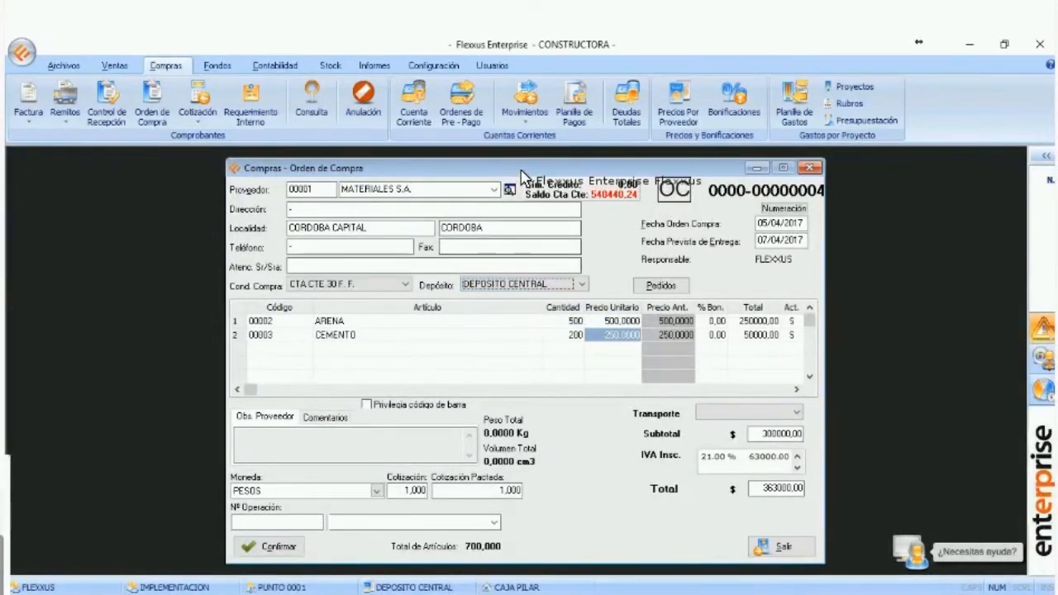
{"action": "left_click_drag", "start_coordinate": [521, 171], "coordinate": [512, 169]}
{"action": "left_click", "coordinate": [251, 542]}
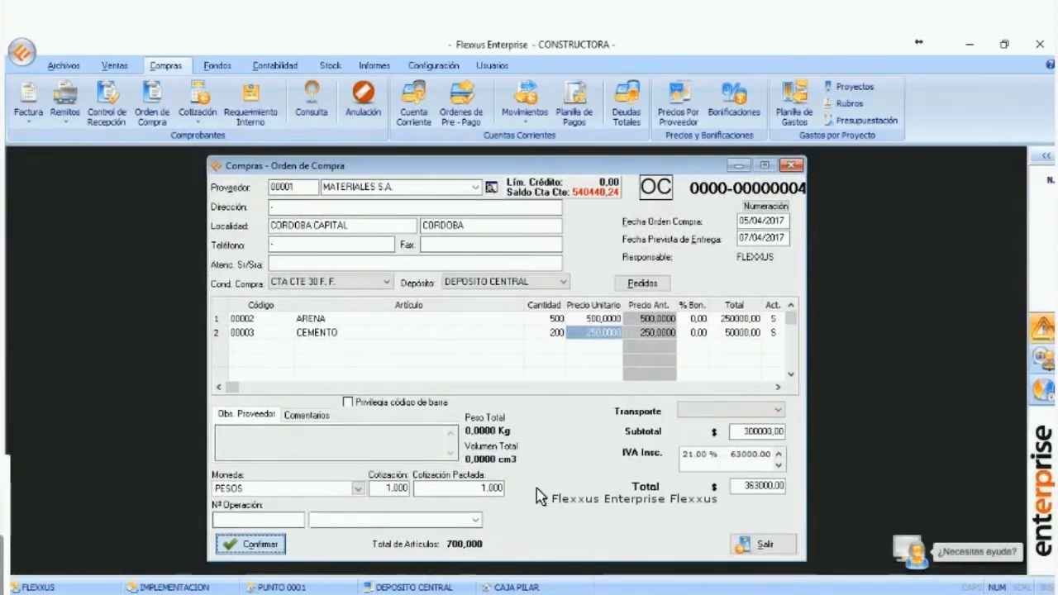
{"action": "left_click", "coordinate": [522, 379]}
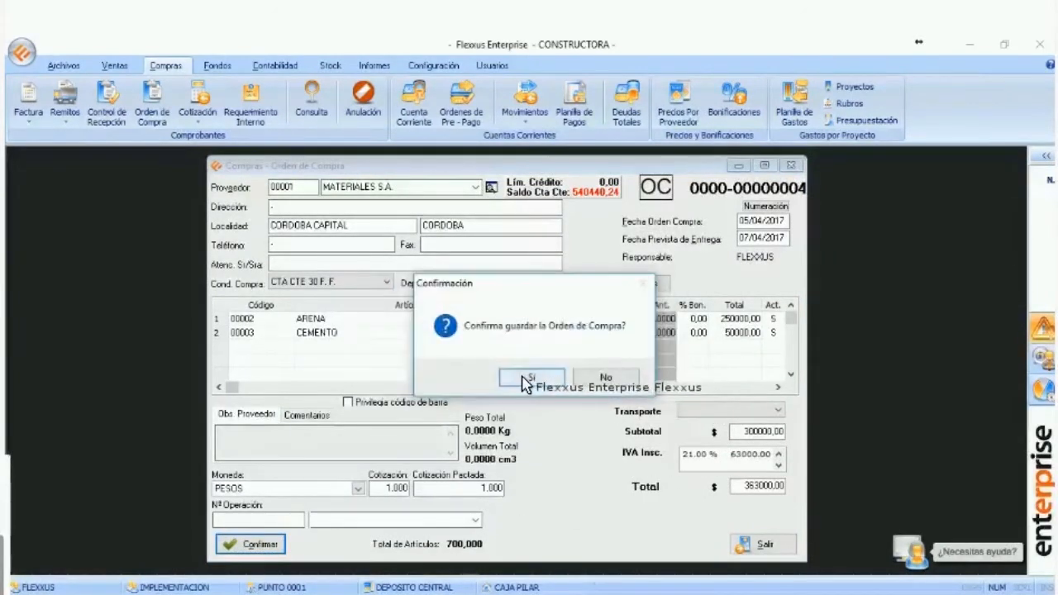
{"action": "left_click", "coordinate": [522, 380]}
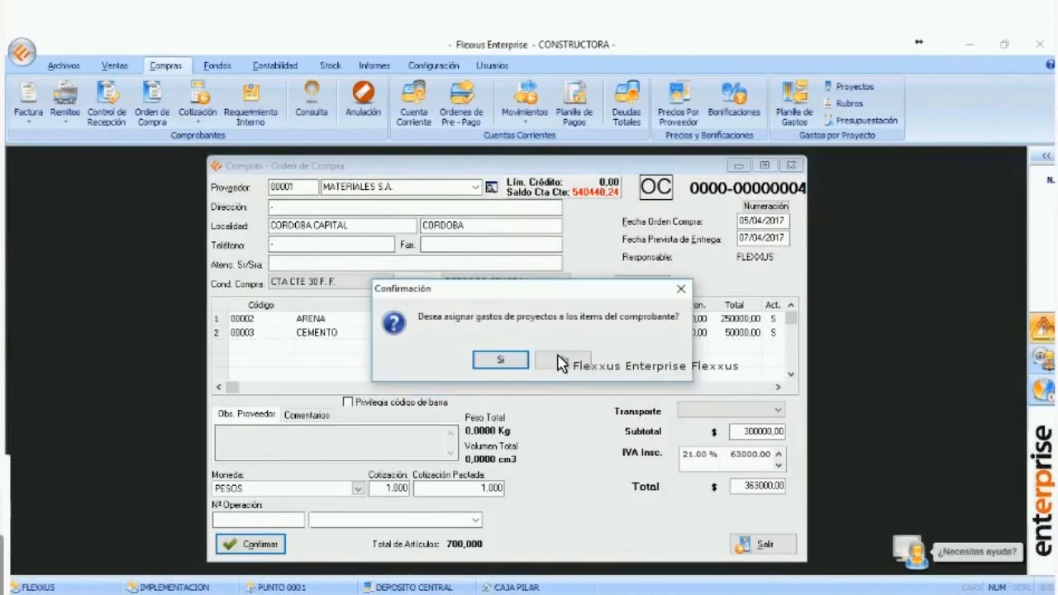
- Move the project expense prompt clear of the order lines and decline assigning project expenses to the items
{"action": "left_click_drag", "start_coordinate": [486, 291], "coordinate": [529, 293]}
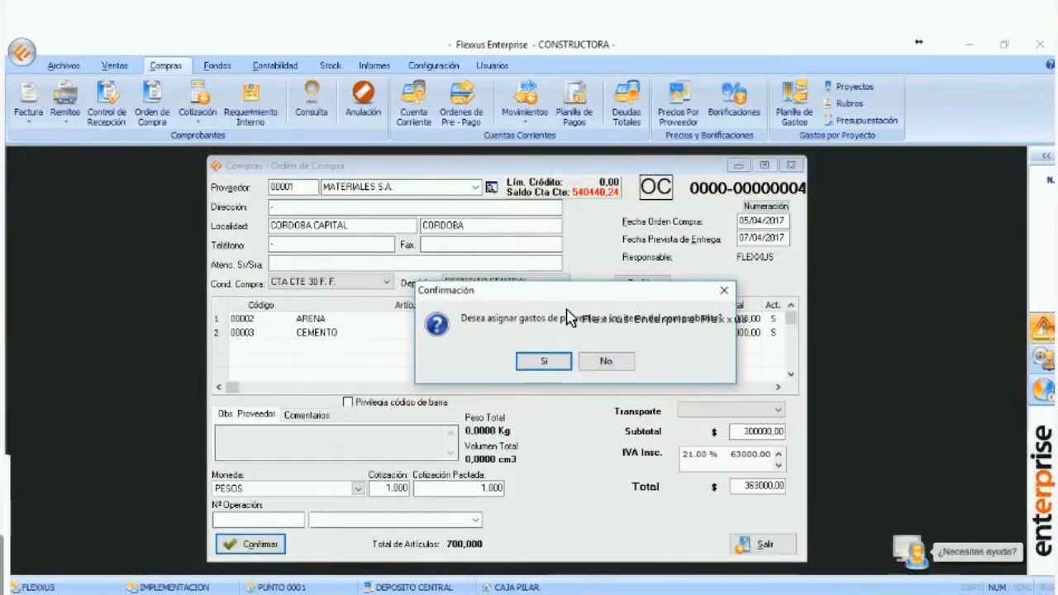
{"action": "left_click_drag", "start_coordinate": [577, 294], "coordinate": [452, 378]}
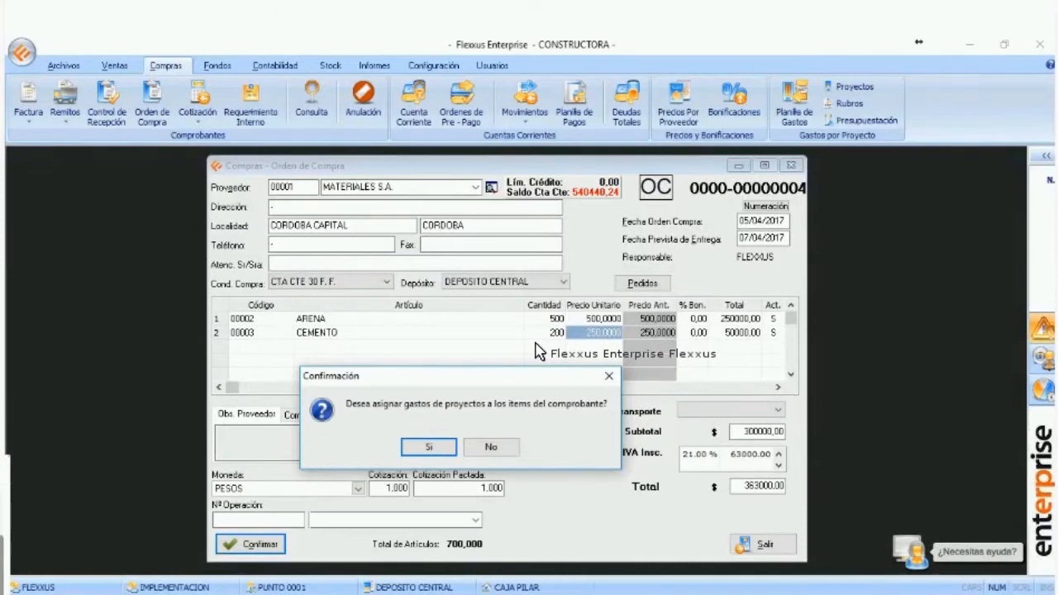
{"action": "left_click", "coordinate": [492, 449]}
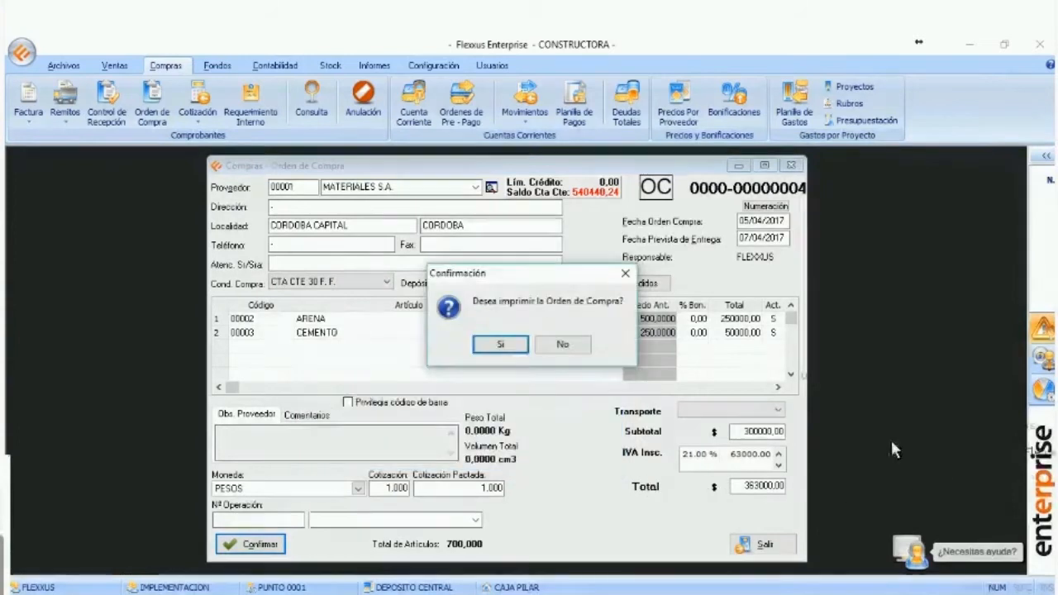
- Finish saving the purchase order without printing it and select MATERIALES S.A. as supplier for a new order
{"action": "left_click", "coordinate": [565, 347]}
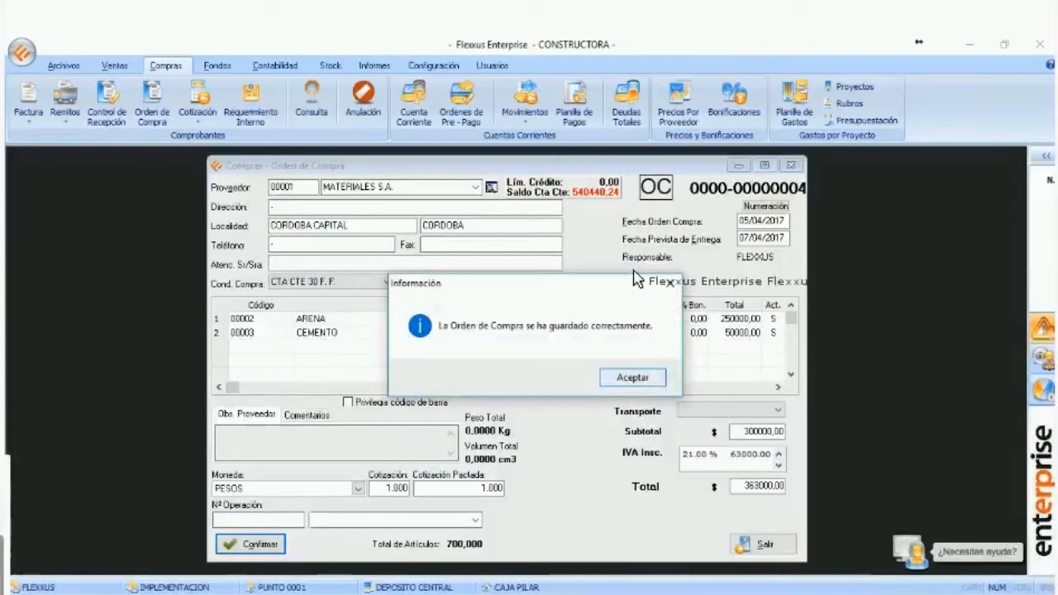
{"action": "key", "text": "Return"}
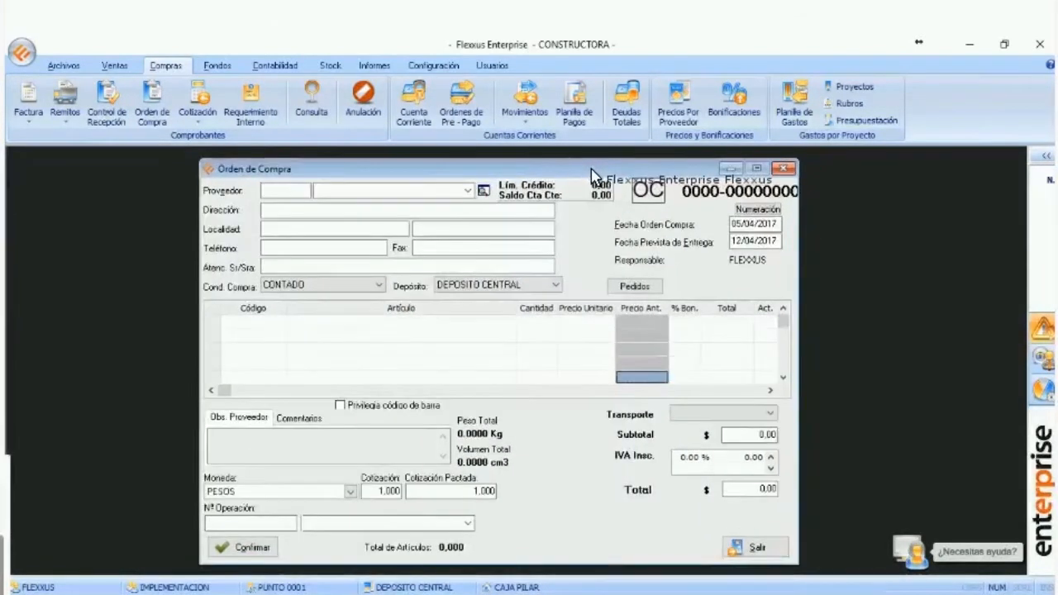
{"action": "left_click", "coordinate": [419, 191]}
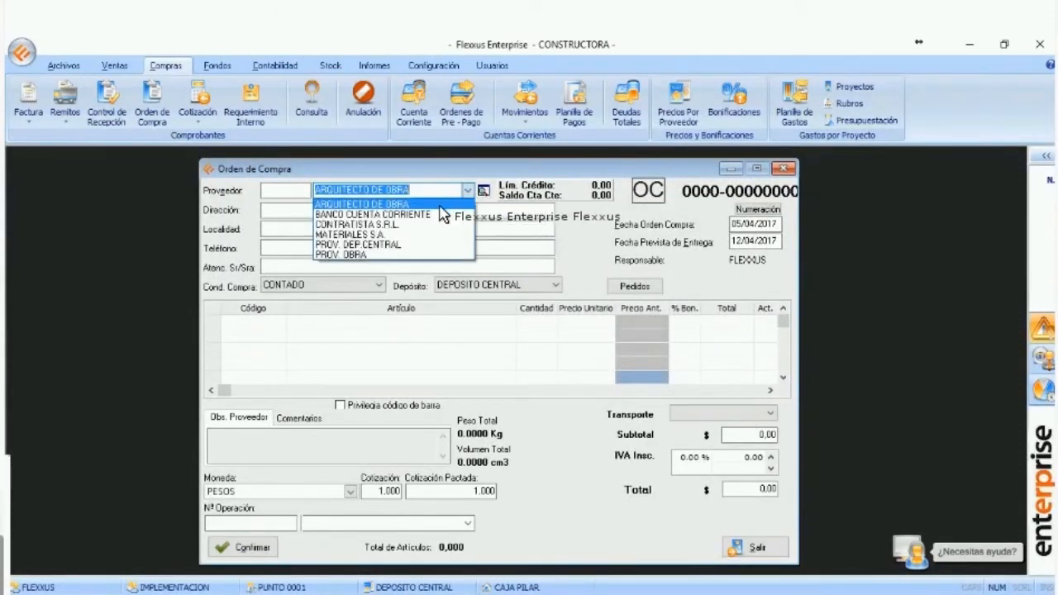
{"action": "left_click", "coordinate": [392, 234]}
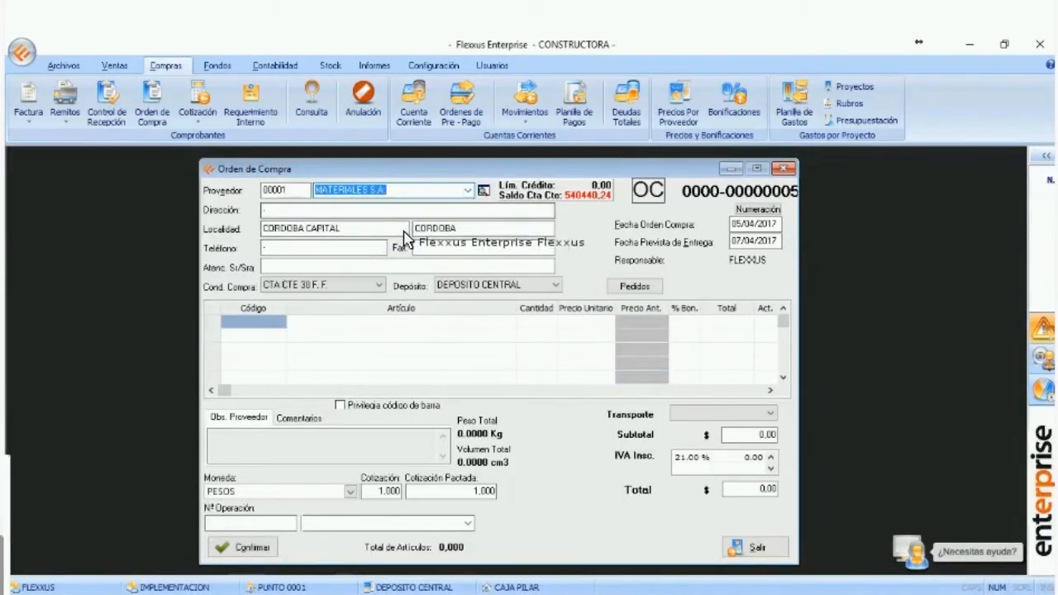
- Add the article ARENA to the new purchase order with a quantity of 100 at its default unit price
{"action": "left_click", "coordinate": [380, 324]}
{"action": "type", "text": "ARENA"}
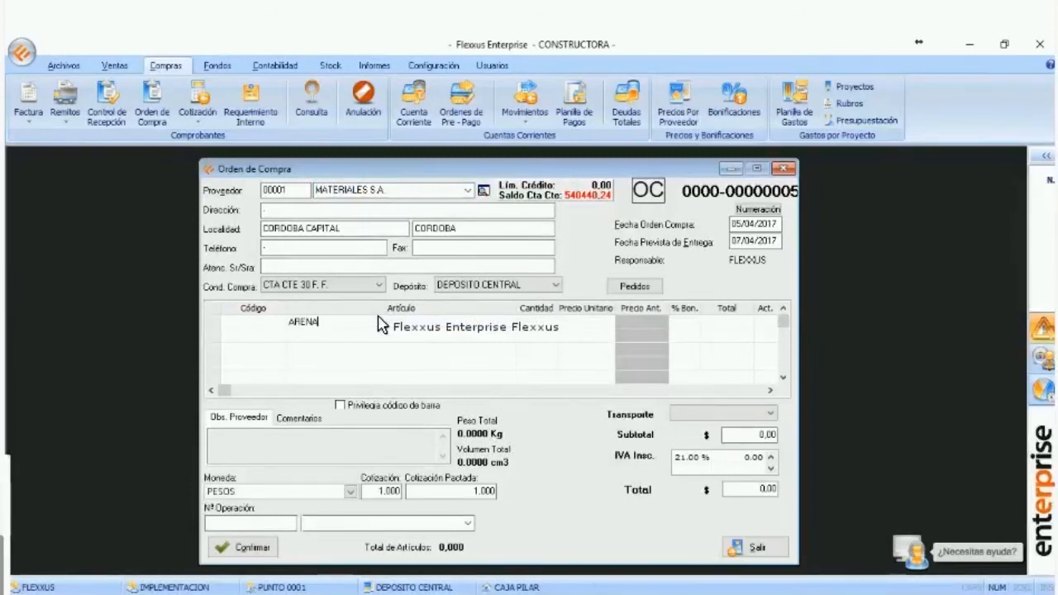
{"action": "key", "text": "Return"}
{"action": "type", "text": "100"}
{"action": "key", "text": "Return"}
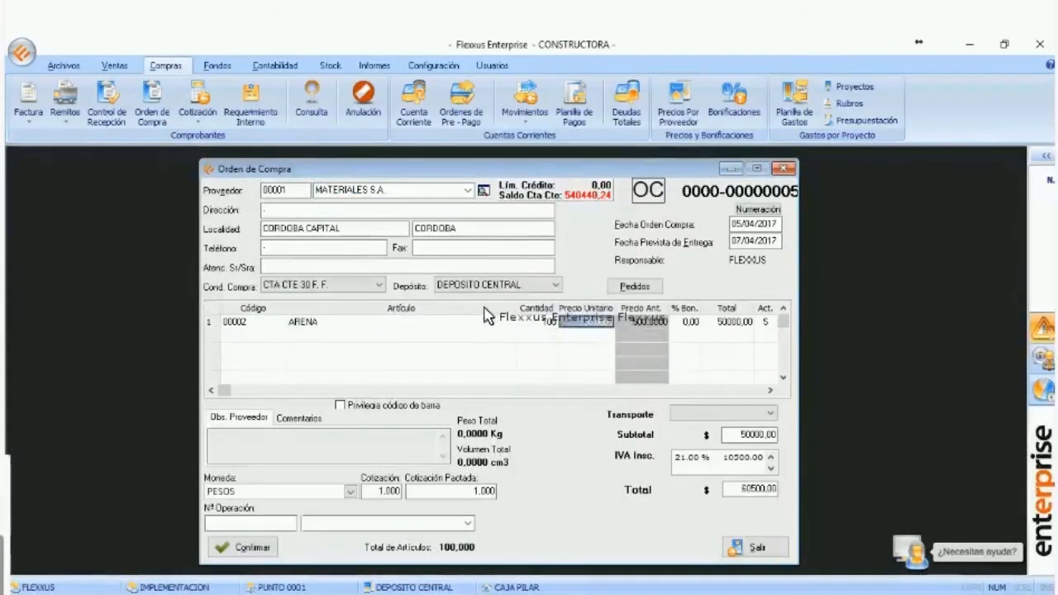
- Set the receiving warehouse of the purchase order to DEPOSITO OBRA
{"action": "left_click", "coordinate": [556, 284]}
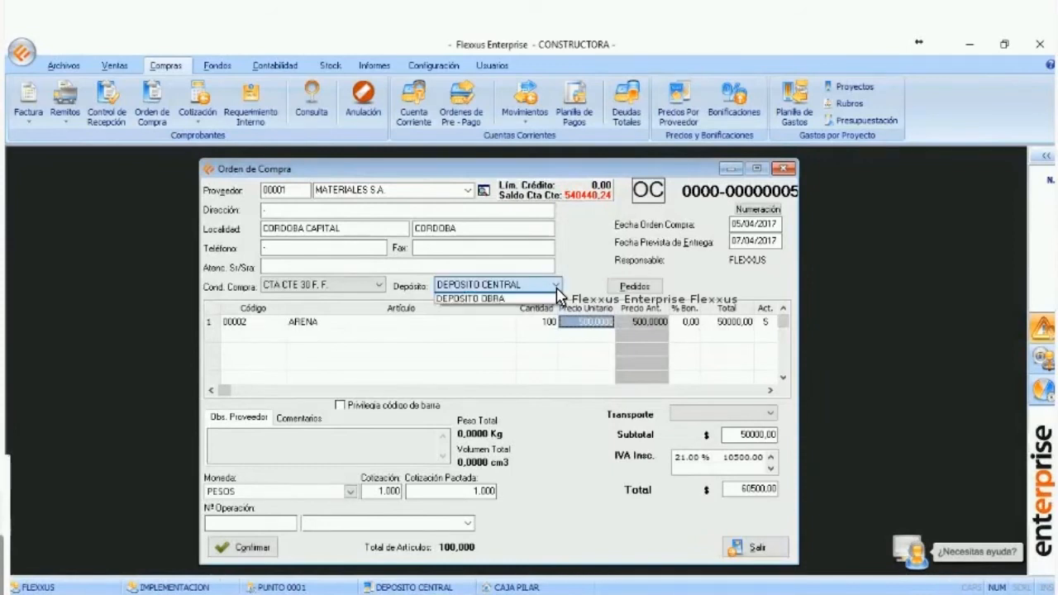
{"action": "left_click", "coordinate": [514, 325]}
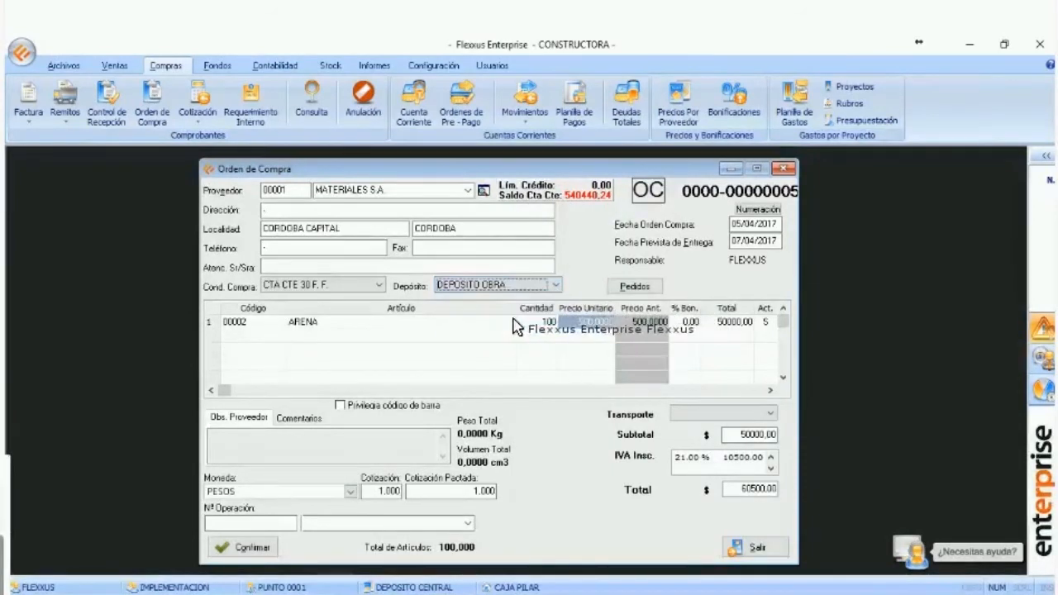
{"action": "left_click_drag", "start_coordinate": [561, 169], "coordinate": [527, 173]}
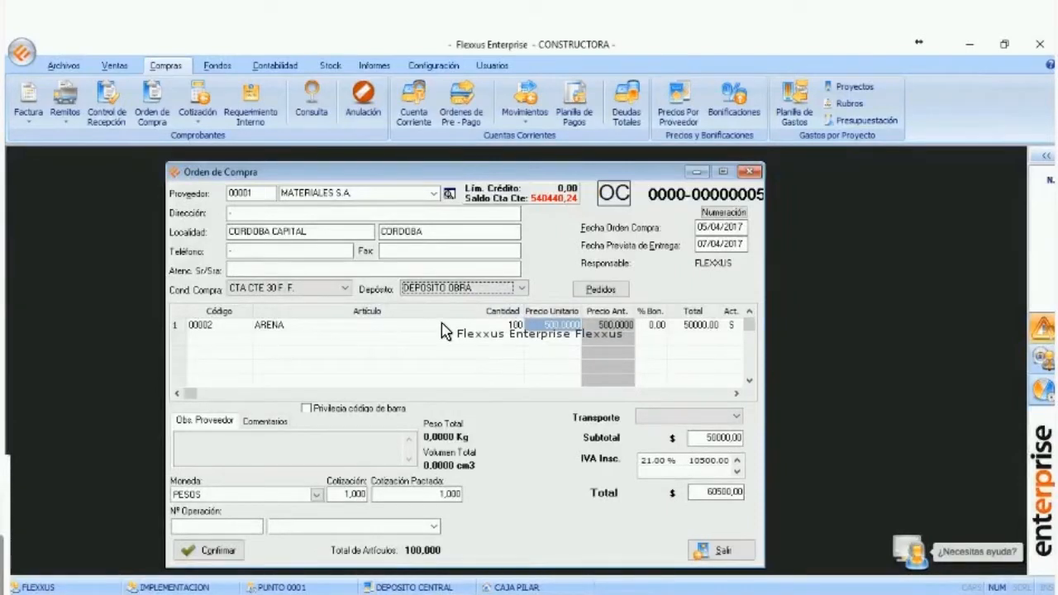
- Confirm the purchase order with the agreed exchange rate of 1,000 and agree to assign project expenses to its items
{"action": "left_click", "coordinate": [221, 556]}
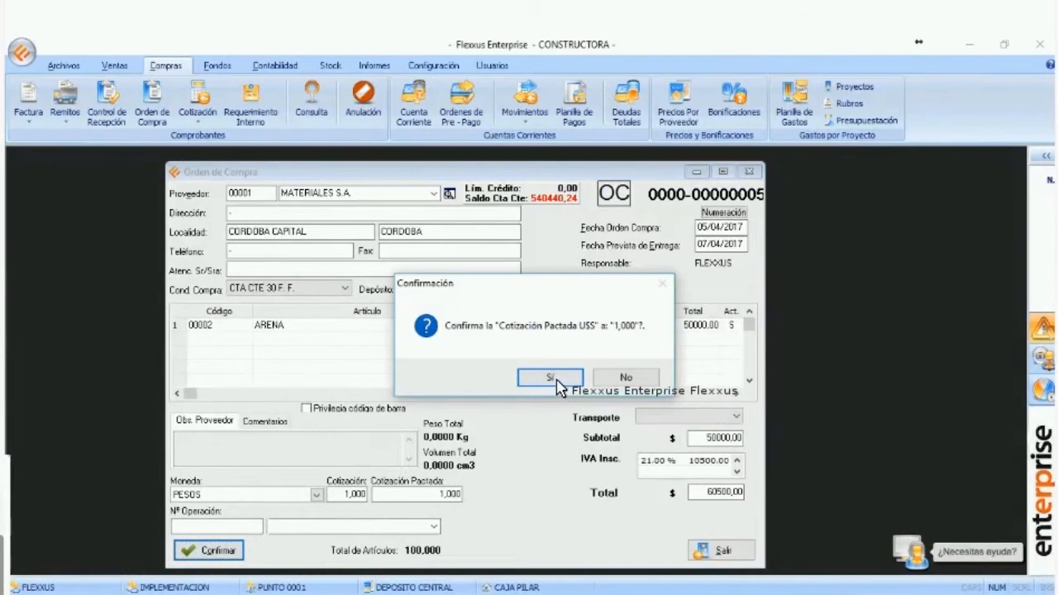
{"action": "left_click", "coordinate": [561, 380]}
{"action": "left_click", "coordinate": [554, 383]}
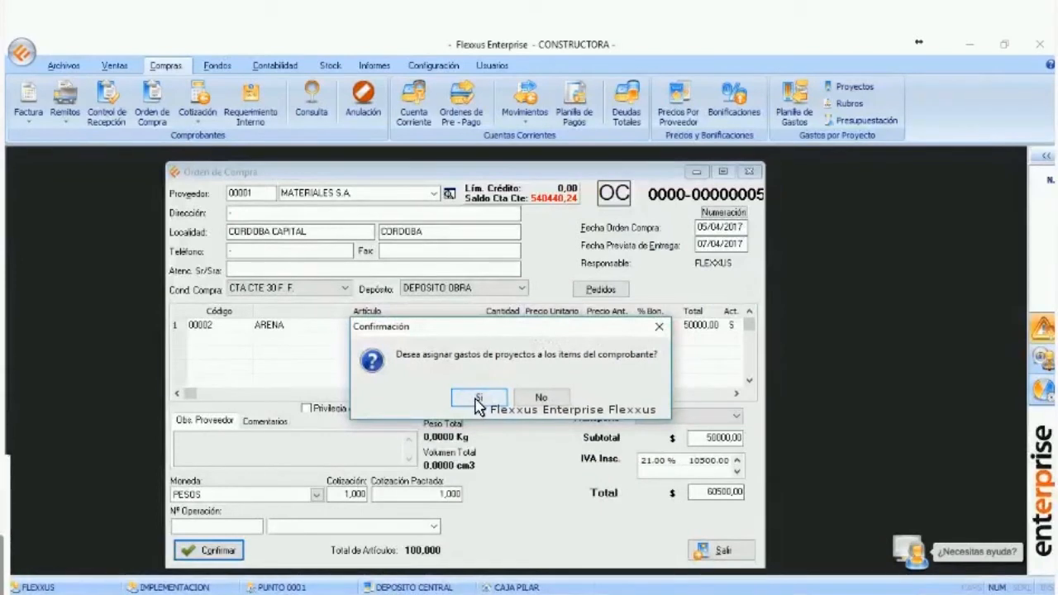
{"action": "left_click", "coordinate": [477, 401]}
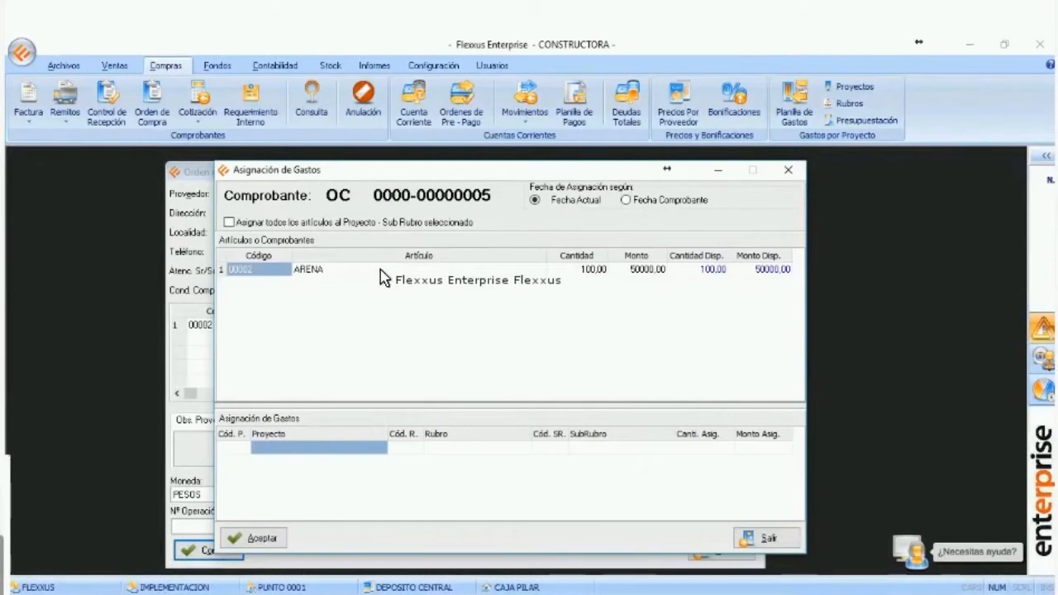
- Assign the ARENA expense to the project OBRA 2 and save the project selection
{"action": "left_click_drag", "start_coordinate": [454, 181], "coordinate": [500, 183]}
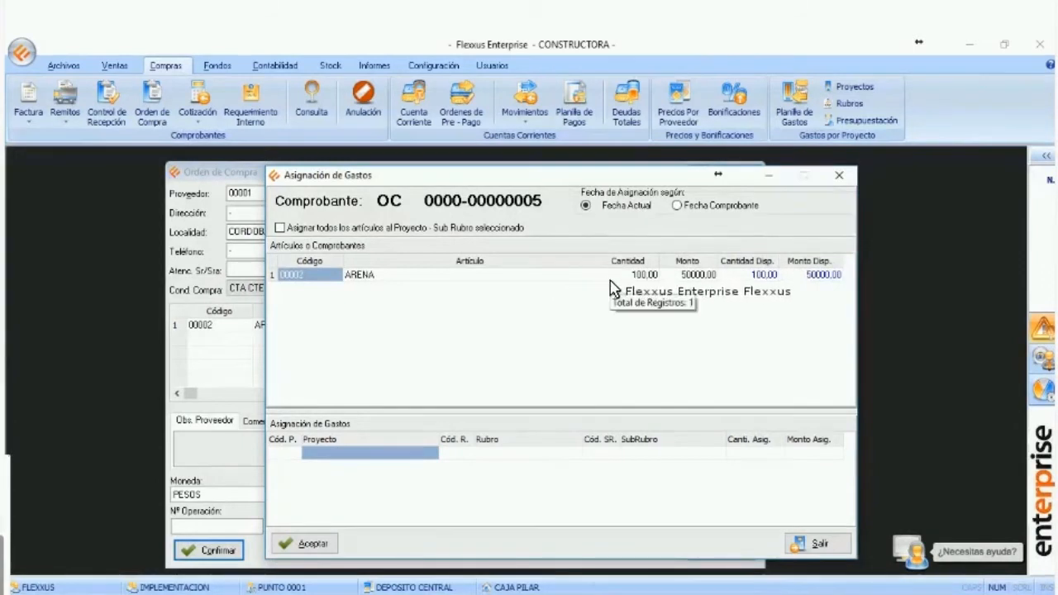
{"action": "double_click", "coordinate": [369, 455]}
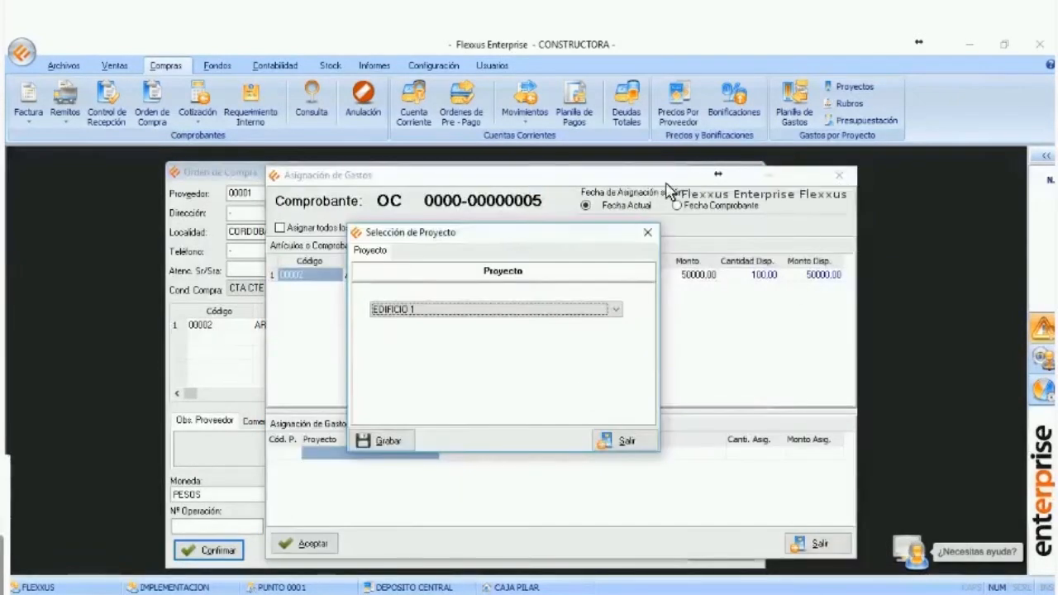
{"action": "left_click_drag", "start_coordinate": [577, 237], "coordinate": [652, 244]}
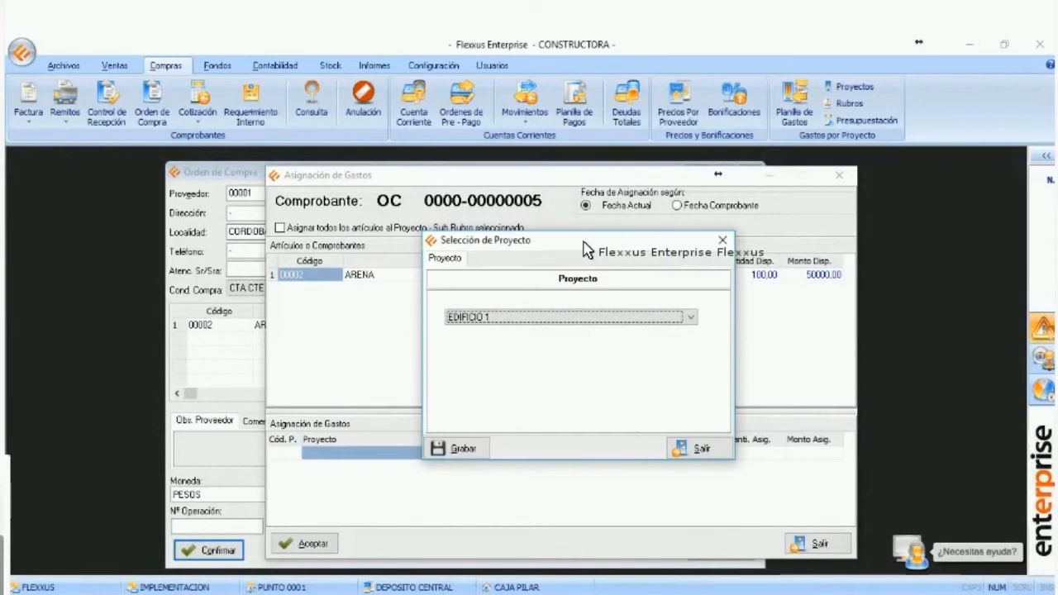
{"action": "left_click", "coordinate": [689, 319]}
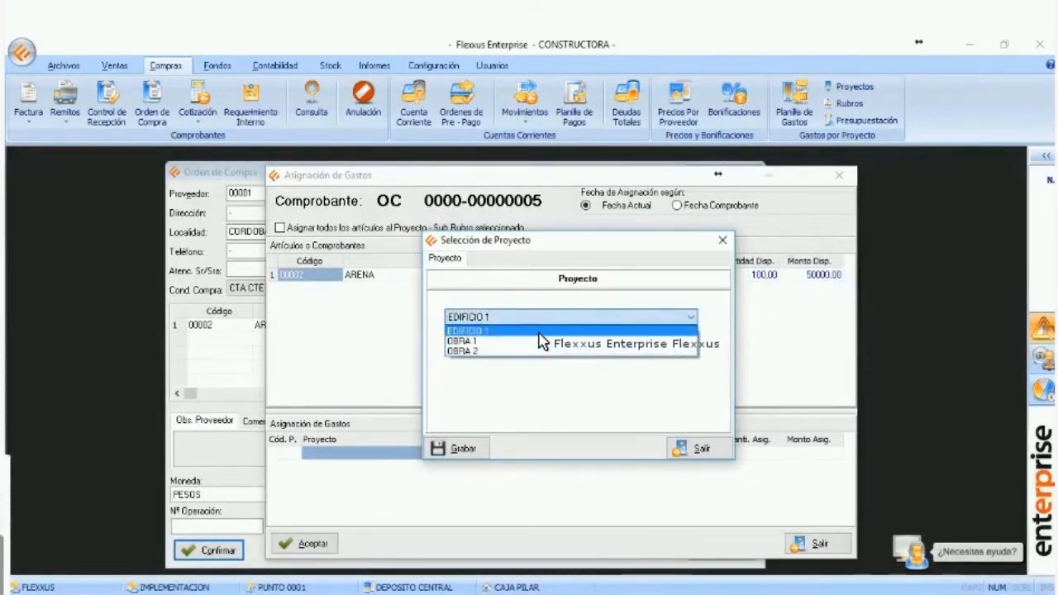
{"action": "left_click", "coordinate": [484, 351]}
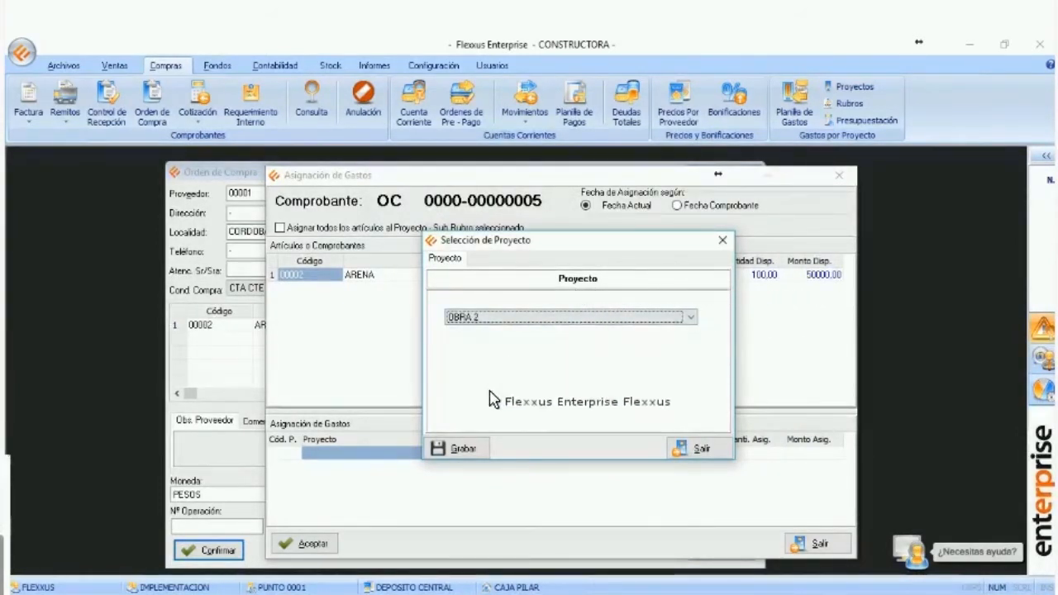
{"action": "left_click", "coordinate": [468, 451]}
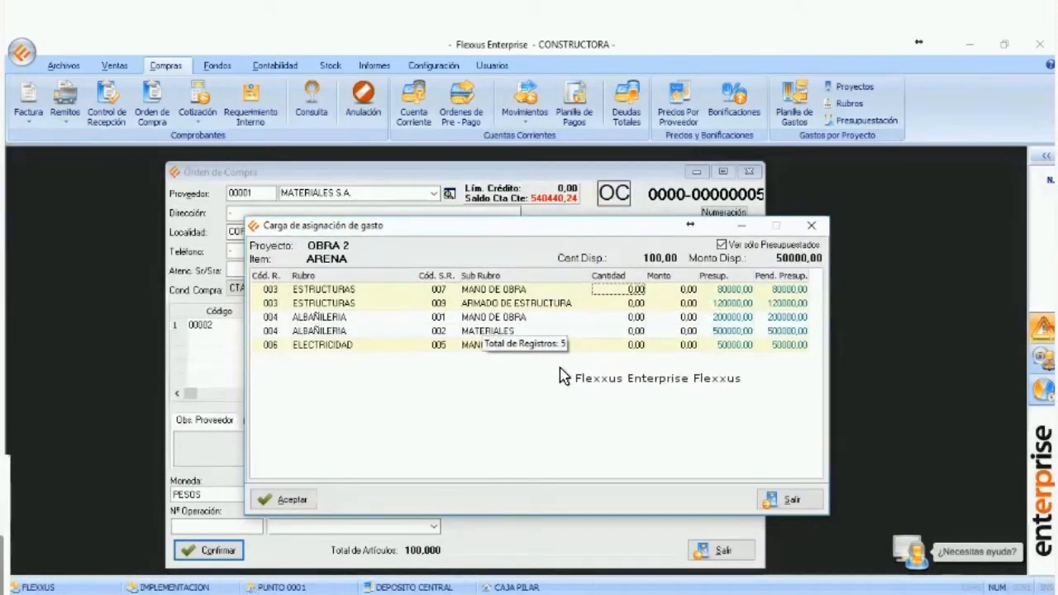
- Allocate the full quantity of 100 to the MATERIALES subcategory of ALBAÑILERIA and accept the expense assignment
{"action": "left_click", "coordinate": [628, 331]}
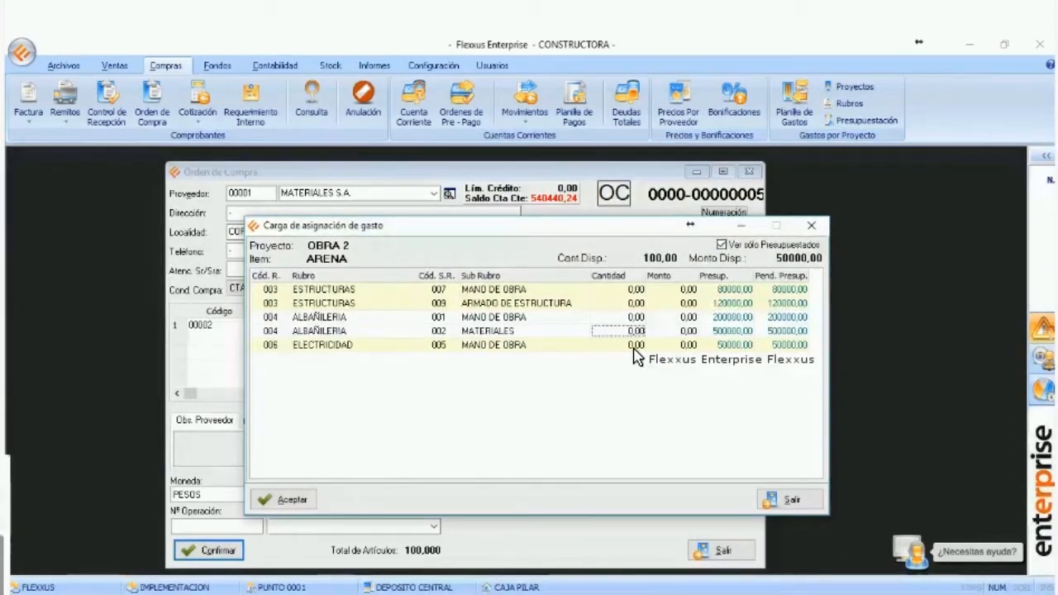
{"action": "left_click", "coordinate": [634, 347]}
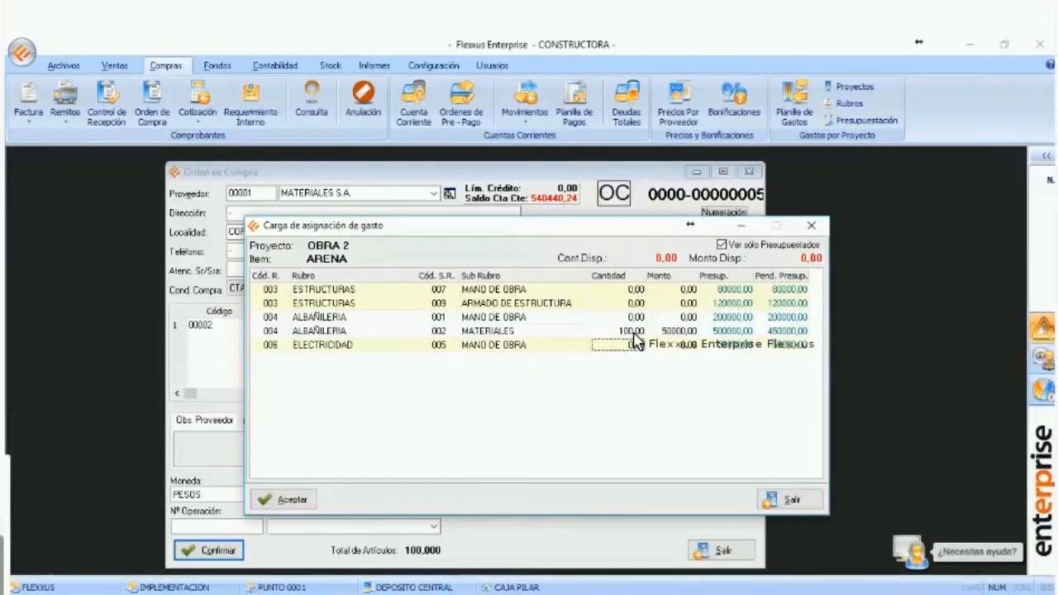
{"action": "left_click", "coordinate": [628, 331]}
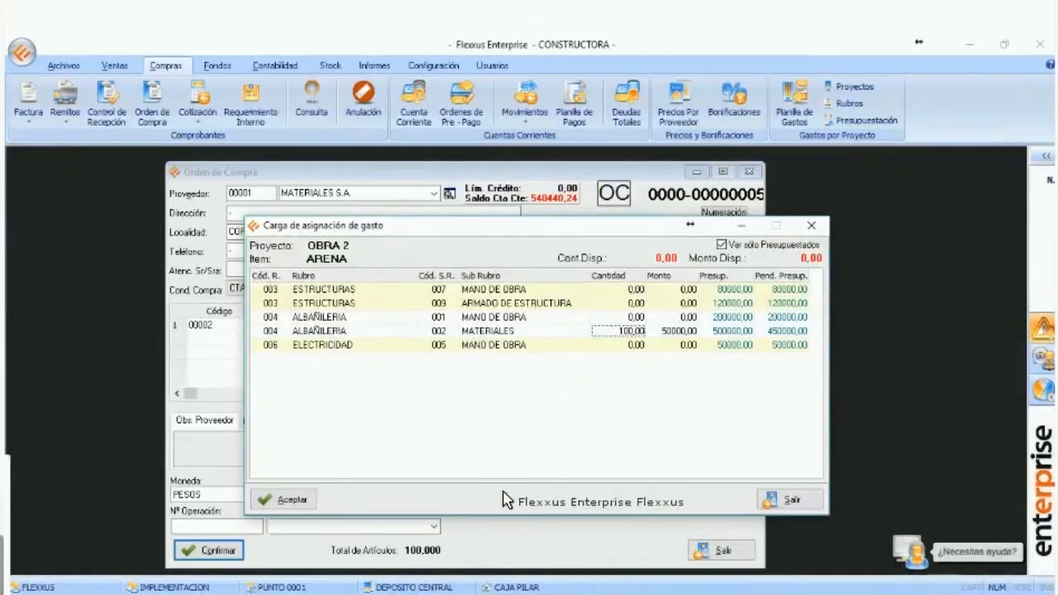
{"action": "left_click", "coordinate": [289, 500]}
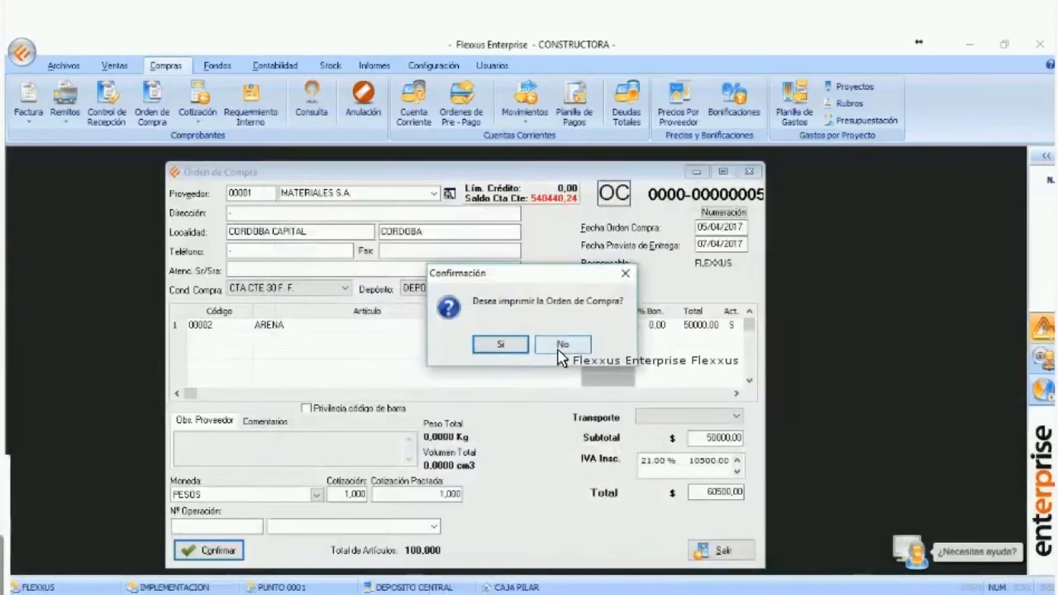
- Finish saving the purchase order without printing it and move the blank order form aside
{"action": "left_click", "coordinate": [561, 347]}
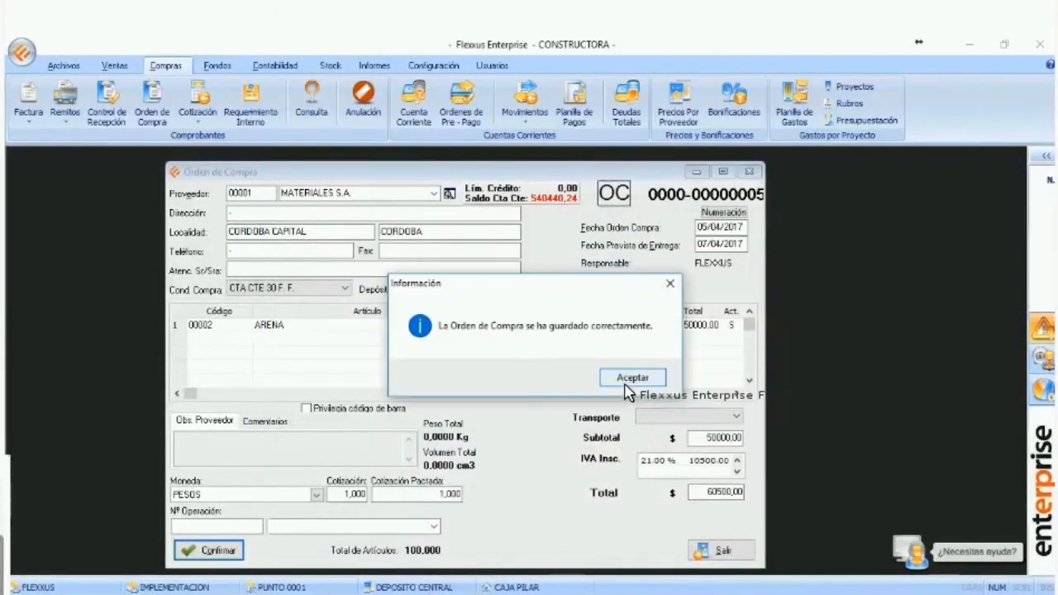
{"action": "left_click", "coordinate": [629, 382]}
{"action": "left_click_drag", "start_coordinate": [624, 166], "coordinate": [473, 166]}
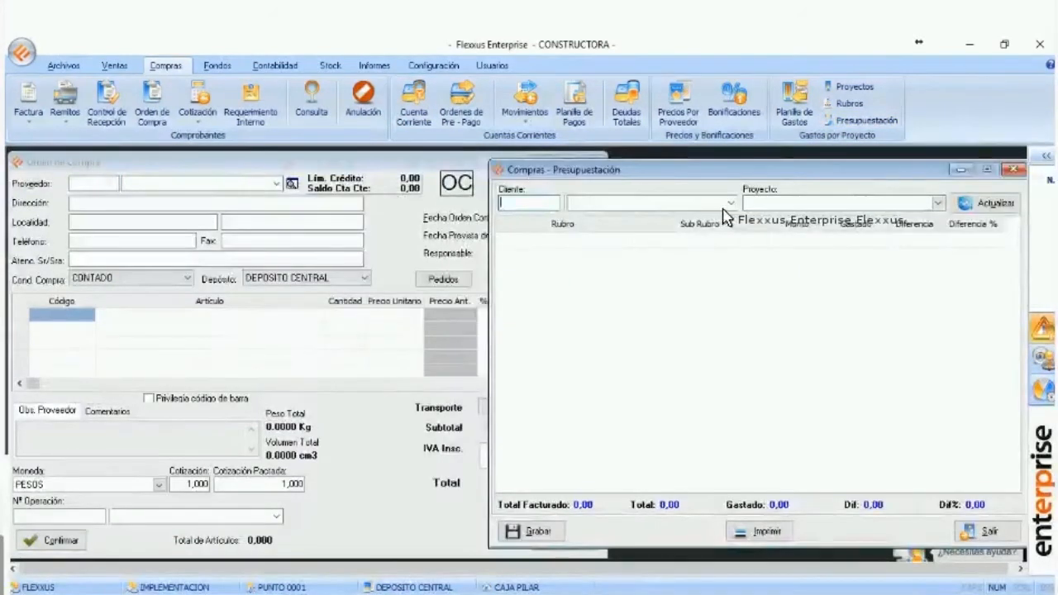
- Load the OBRA 2 budget for client EL CONSTRUCTOR S.A. and check the amount spent on ALBAÑILERIA materials
{"action": "left_click", "coordinate": [728, 204]}
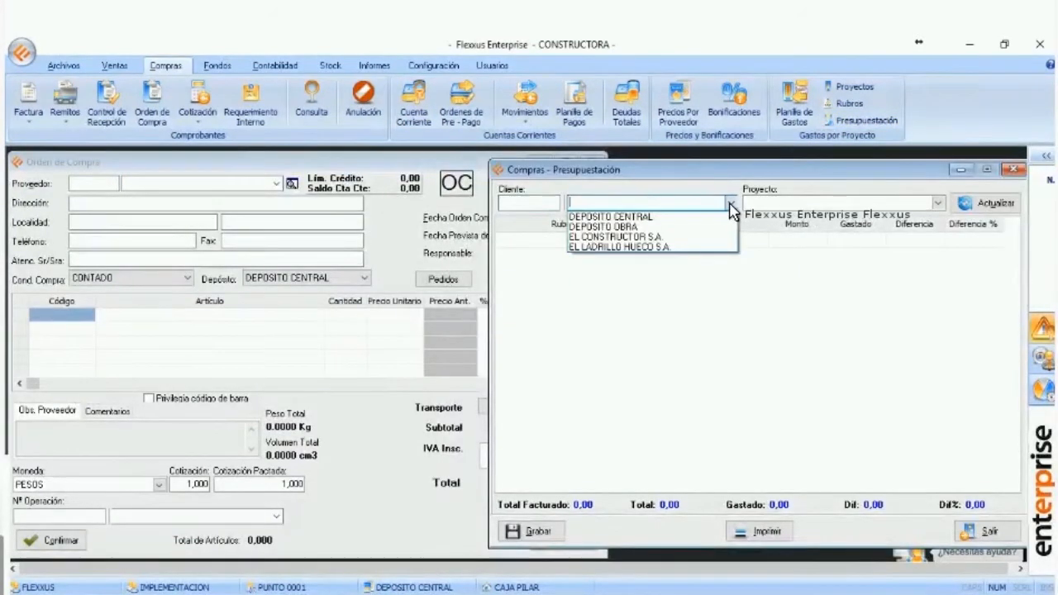
{"action": "left_click", "coordinate": [670, 238]}
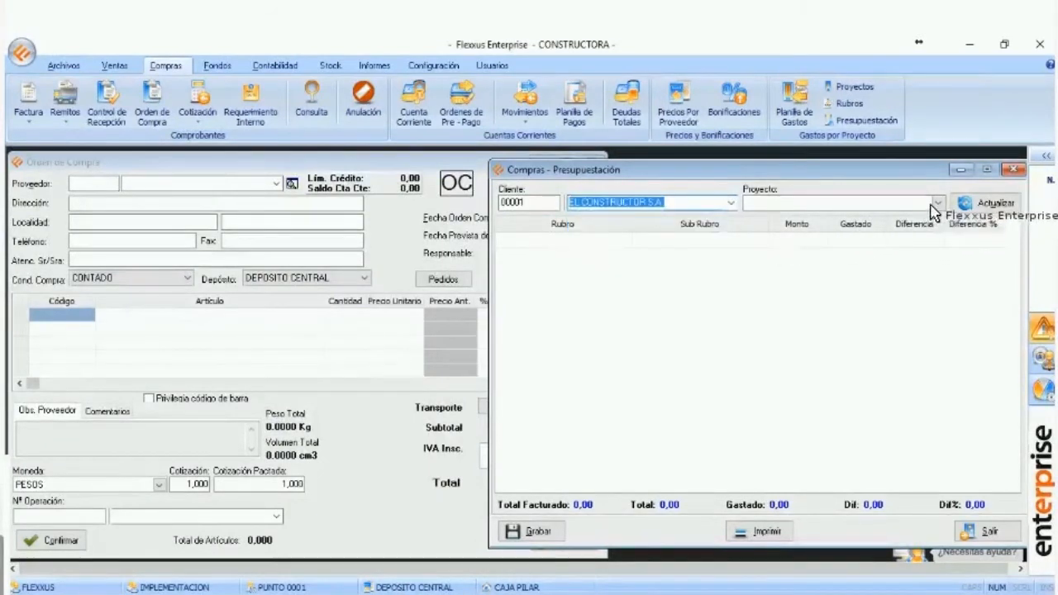
{"action": "left_click", "coordinate": [937, 203]}
{"action": "left_click", "coordinate": [756, 237]}
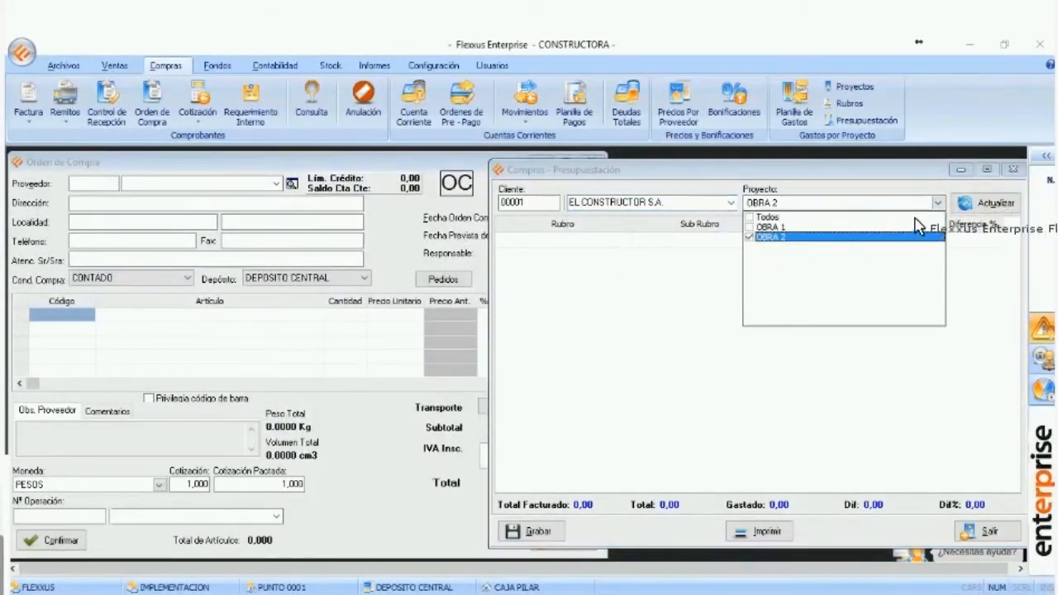
{"action": "left_click", "coordinate": [983, 209]}
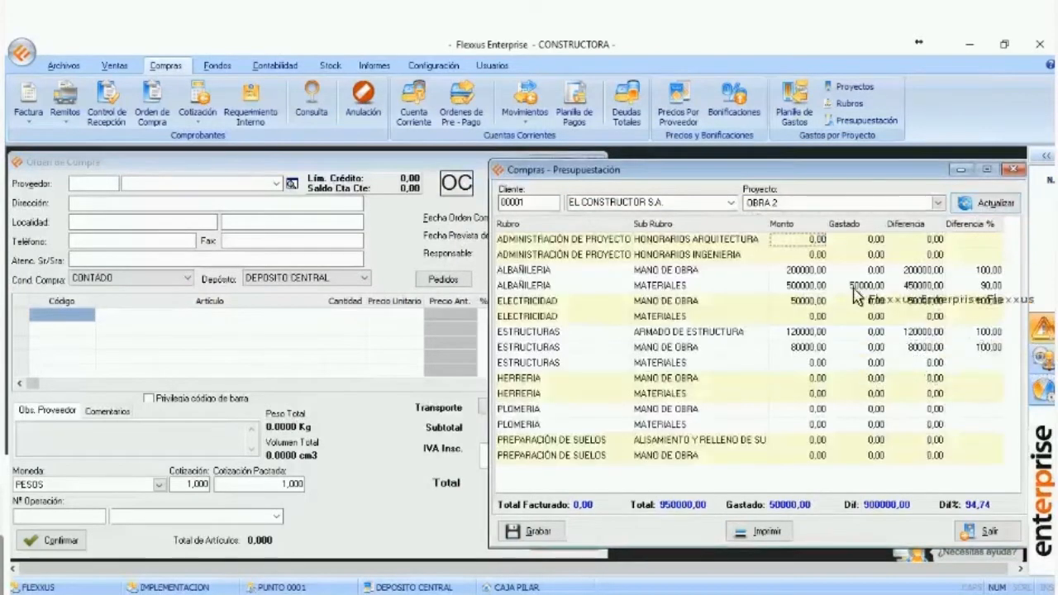
{"action": "left_click_drag", "start_coordinate": [831, 177], "coordinate": [857, 172]}
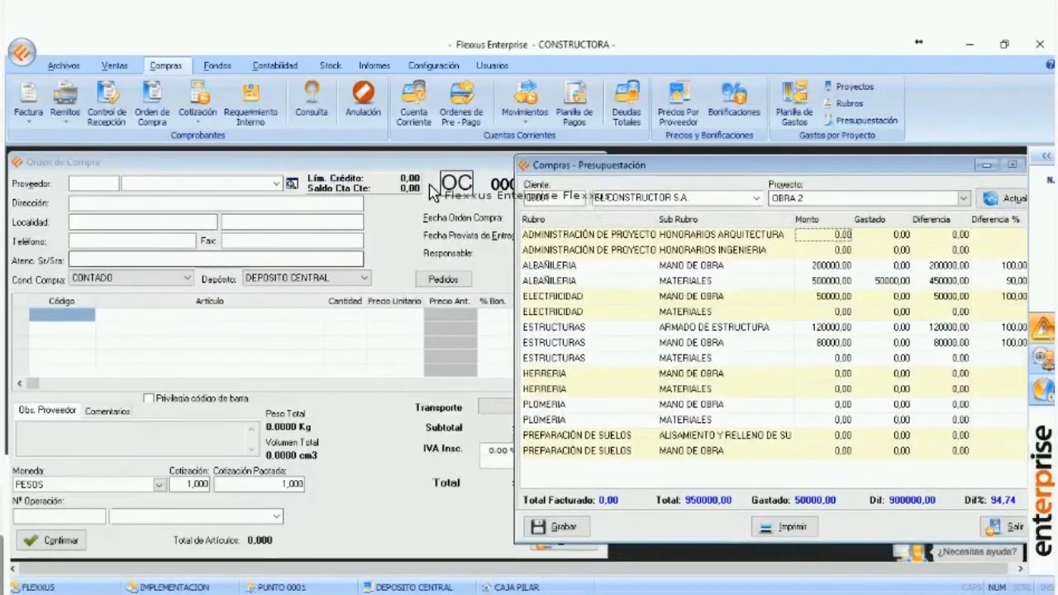
{"action": "left_click", "coordinate": [884, 281]}
{"action": "left_click_drag", "start_coordinate": [900, 169], "coordinate": [873, 167]}
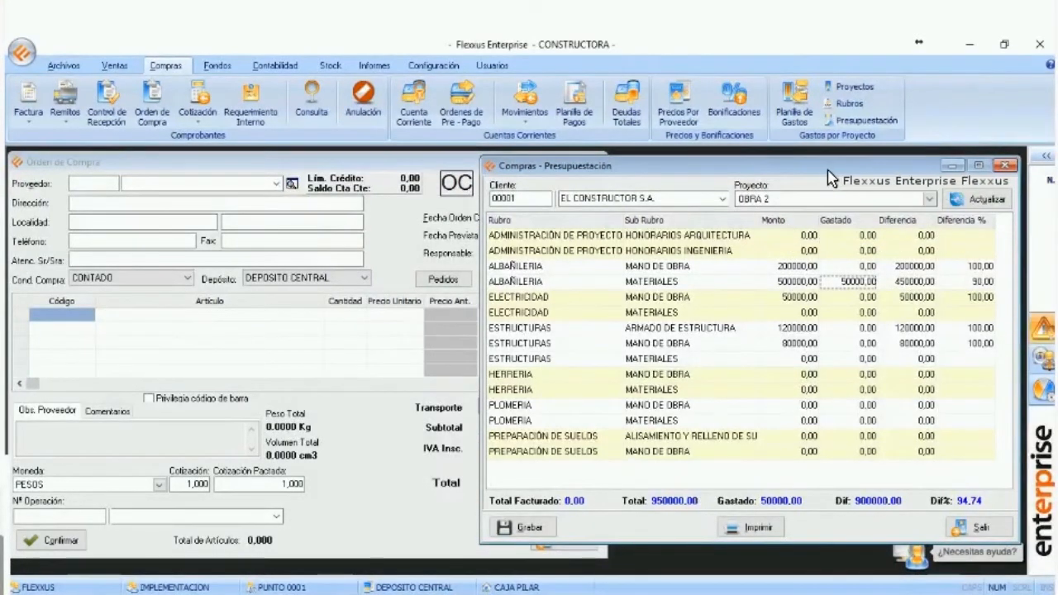
{"action": "left_click_drag", "start_coordinate": [830, 170], "coordinate": [836, 176]}
- Close the blank purchase order form and keep the project budget window in view
{"action": "left_click_drag", "start_coordinate": [586, 175], "coordinate": [645, 170]}
{"action": "left_click", "coordinate": [491, 186]}
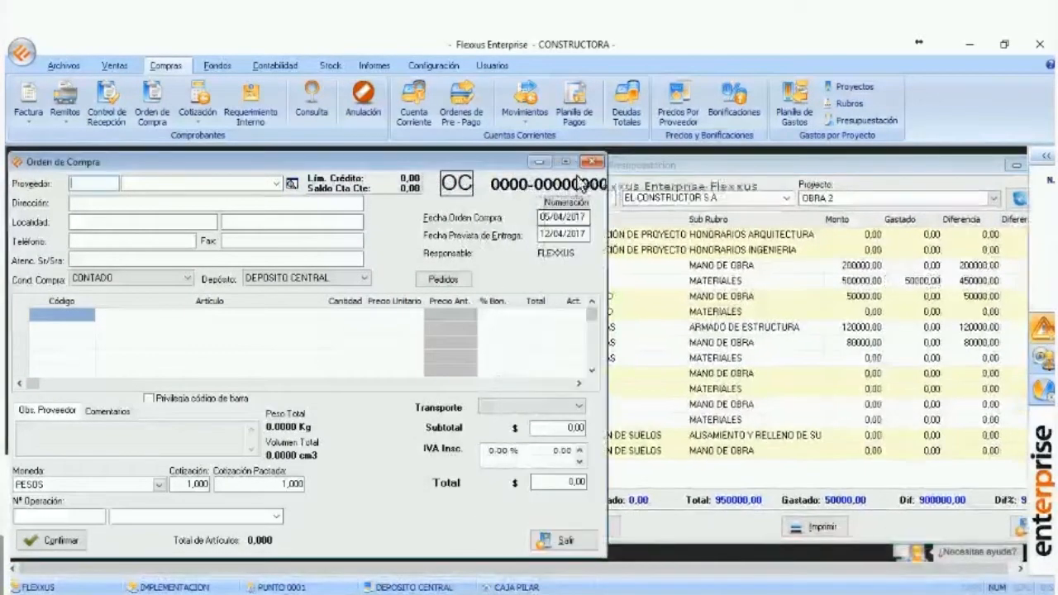
{"action": "left_click", "coordinate": [593, 162]}
{"action": "left_click_drag", "start_coordinate": [669, 171], "coordinate": [605, 174]}
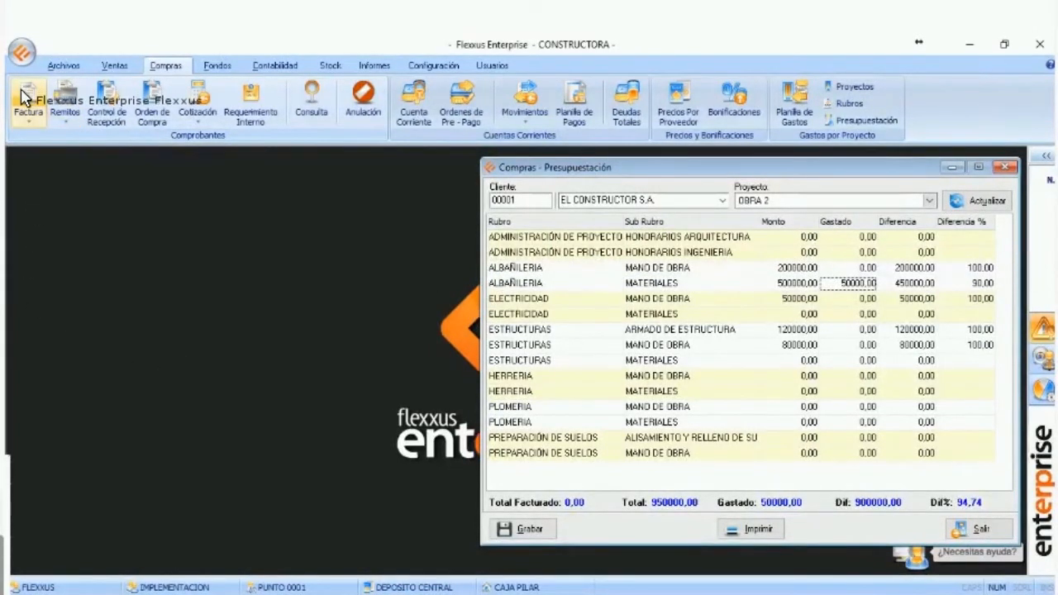
- Start a purchase invoice from supplier MATERIALES S.A. and fill in its invoice number
{"action": "left_click", "coordinate": [27, 116]}
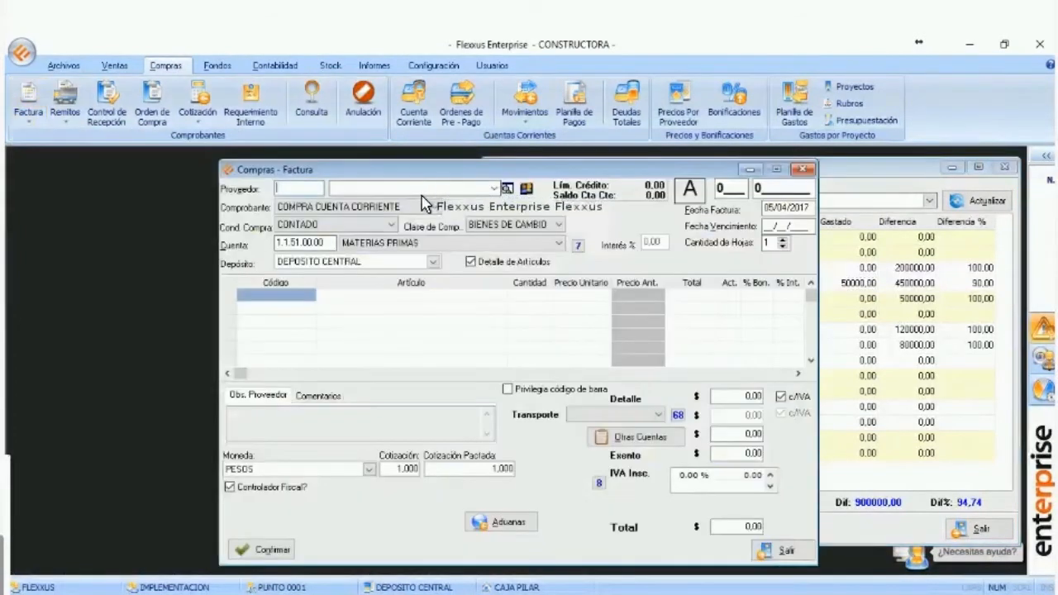
{"action": "left_click", "coordinate": [426, 191]}
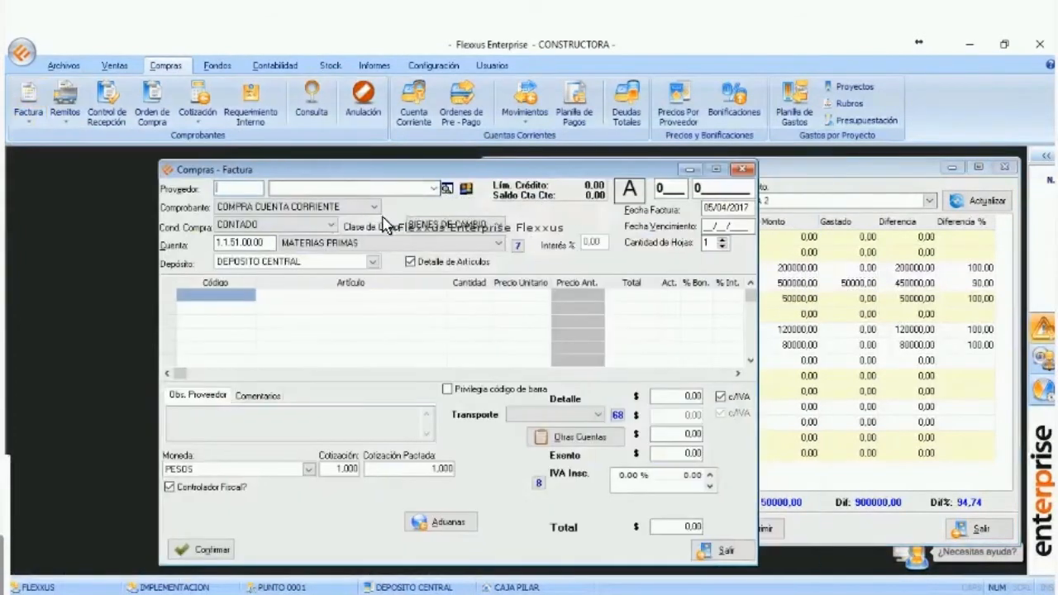
{"action": "left_click", "coordinate": [352, 233]}
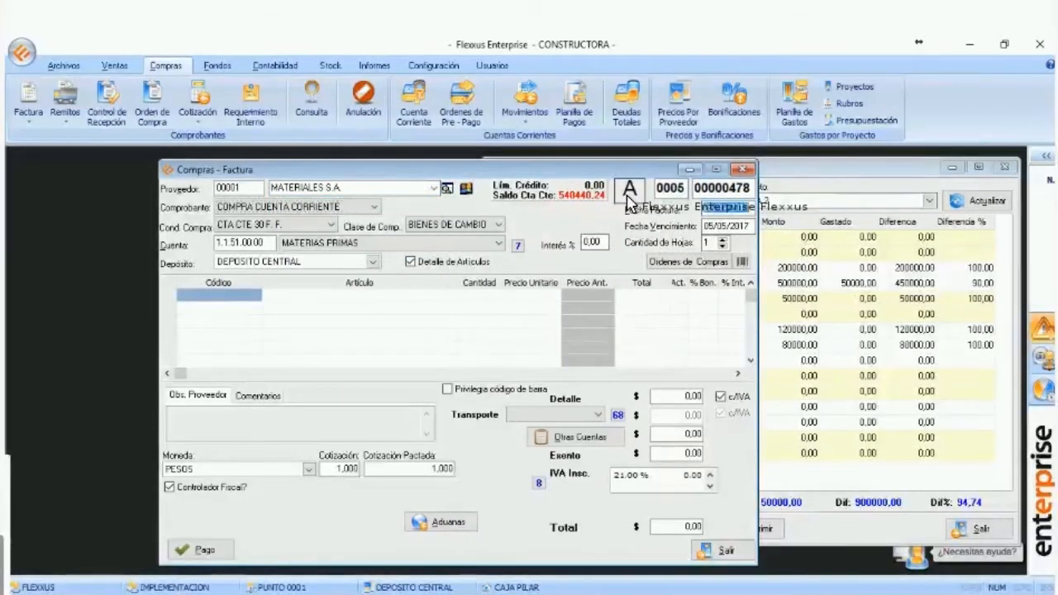
- Load the MATERIALES S.A. pending purchase order's ARENA and CEMENTO items into the invoice and move the invoice window aside
{"action": "left_click", "coordinate": [693, 265]}
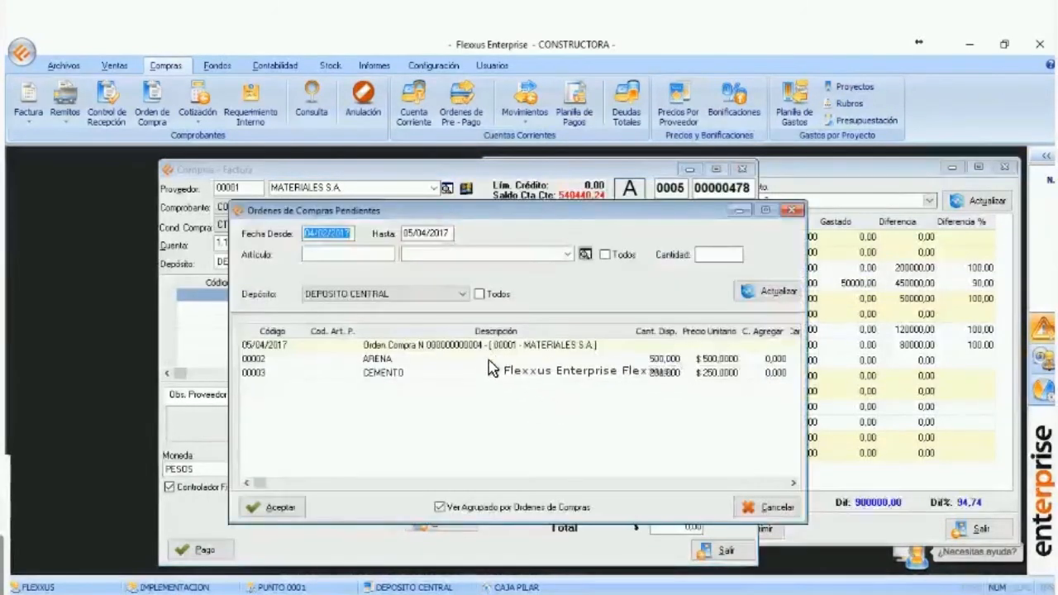
{"action": "left_click", "coordinate": [437, 346]}
{"action": "left_click", "coordinate": [278, 507]}
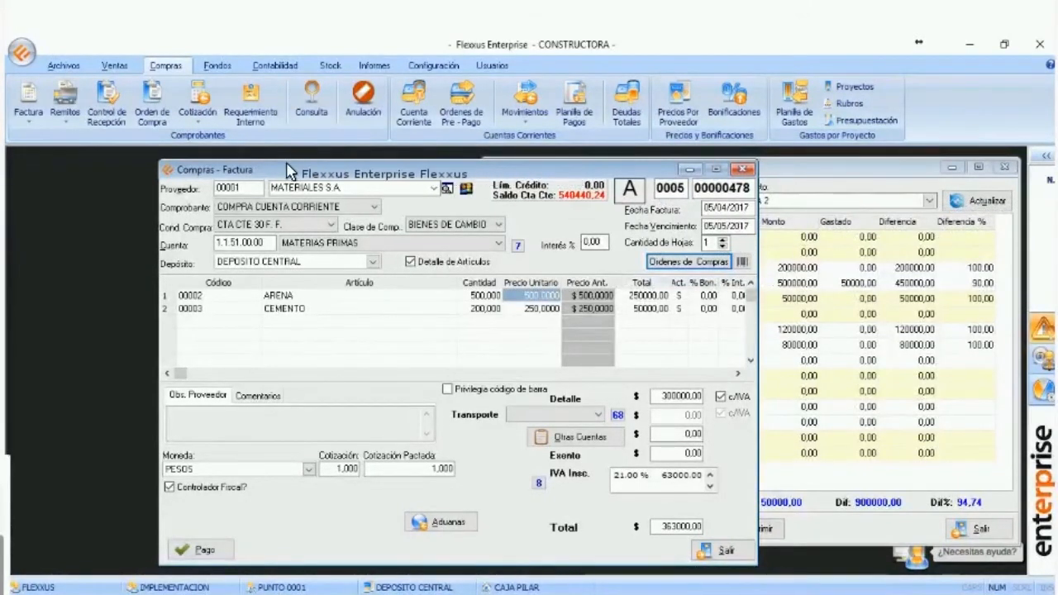
{"action": "left_click_drag", "start_coordinate": [279, 167], "coordinate": [152, 165]}
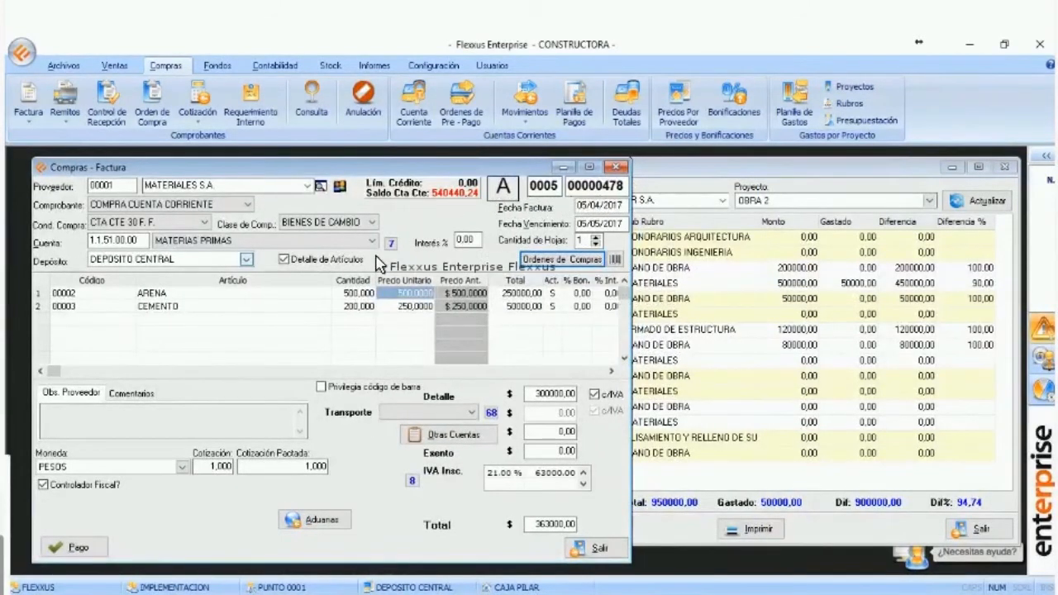
- Proceed to payment with the agreed exchange rate of 1,000, confirm the purchase and choose to assign project expenses to its items
{"action": "left_click", "coordinate": [82, 554]}
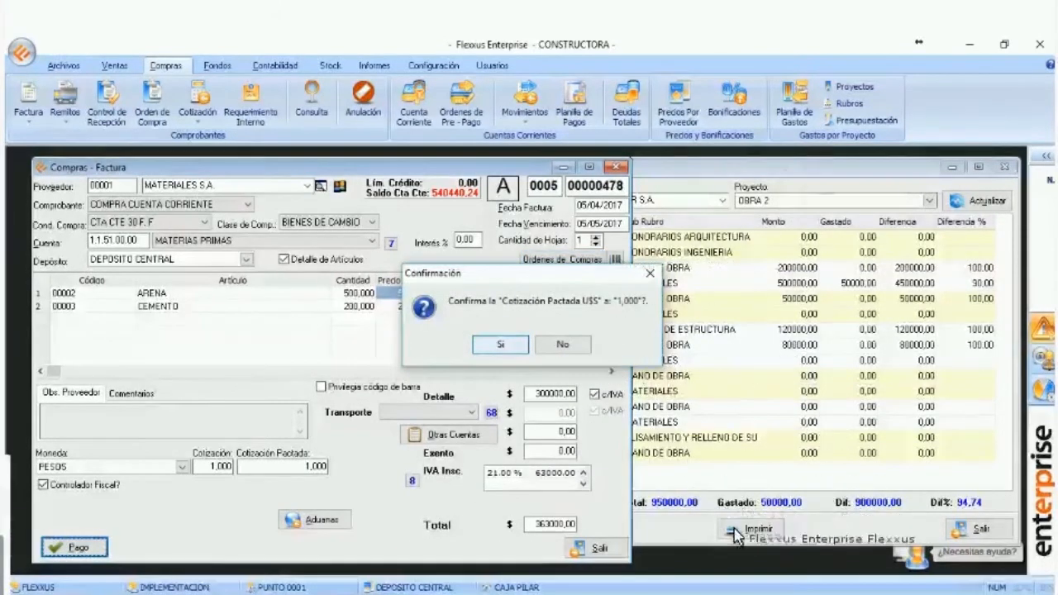
{"action": "key", "text": "Return"}
{"action": "left_click", "coordinate": [760, 547]}
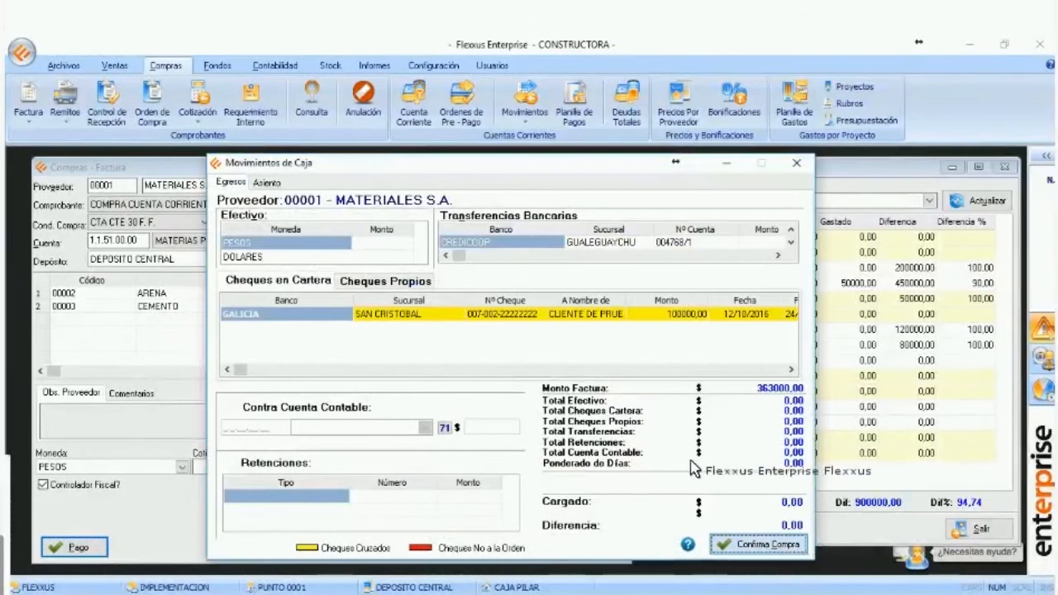
{"action": "left_click", "coordinate": [542, 376]}
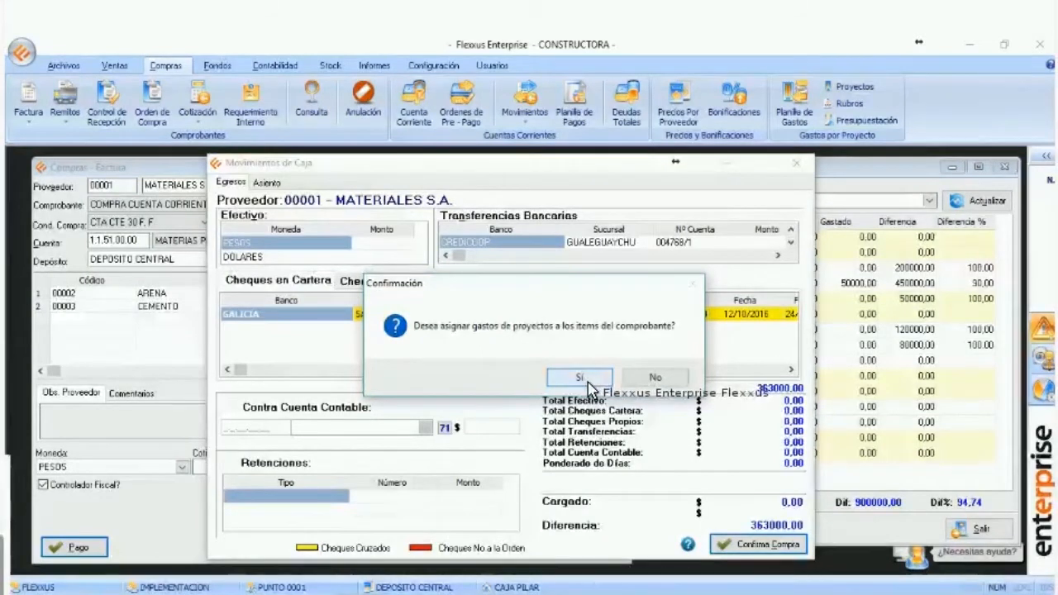
{"action": "left_click", "coordinate": [587, 383]}
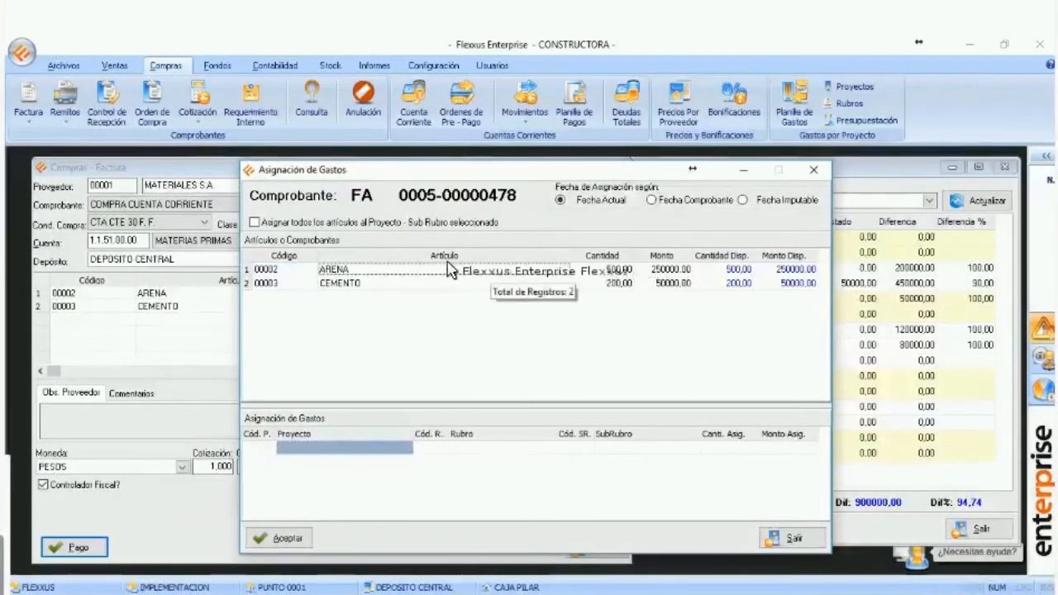
- Enable assigning all articles to the selected project and sub-category, and select OBRA 2 as the project for ARENA
{"action": "left_click", "coordinate": [379, 283]}
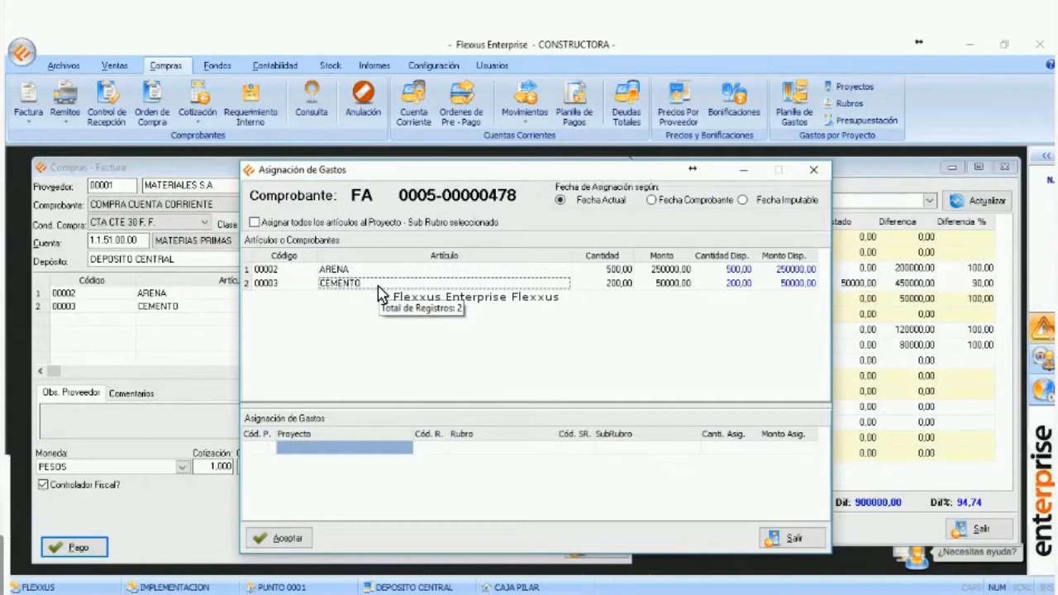
{"action": "key", "text": "Up"}
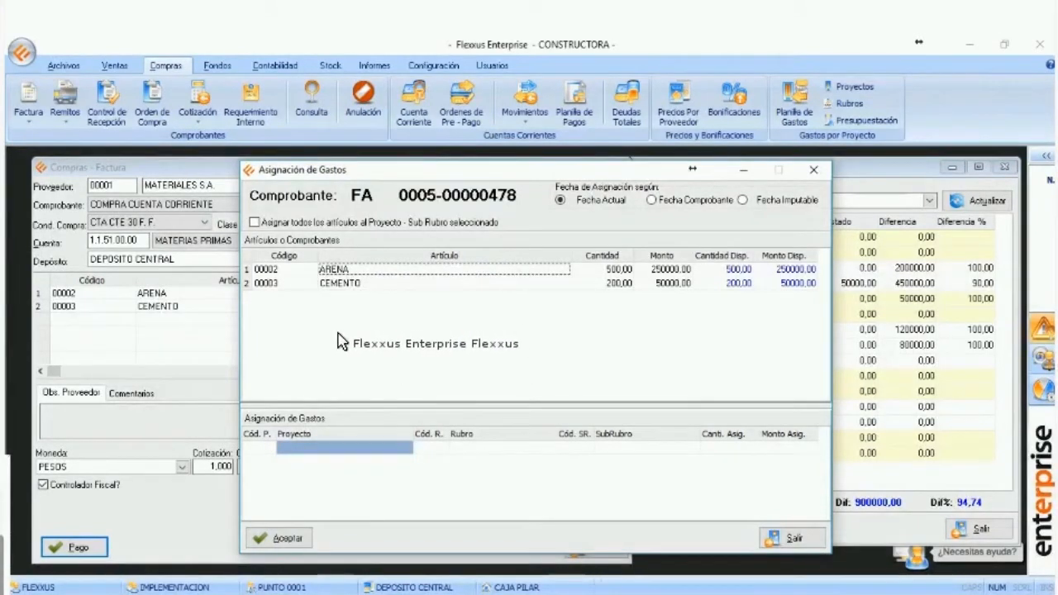
{"action": "left_click", "coordinate": [255, 222]}
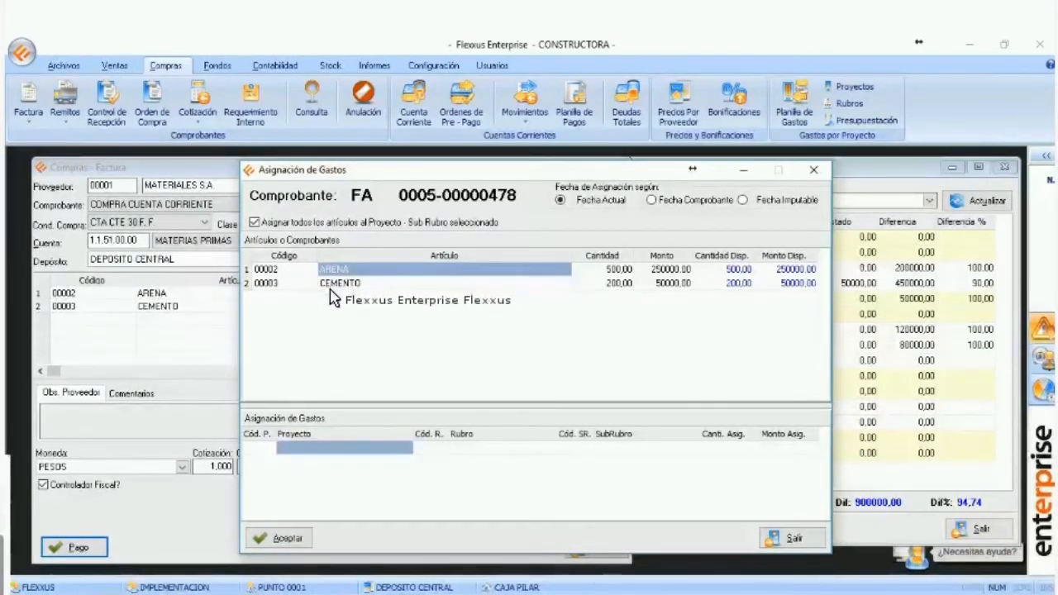
{"action": "left_click", "coordinate": [391, 452]}
{"action": "key", "text": "Return"}
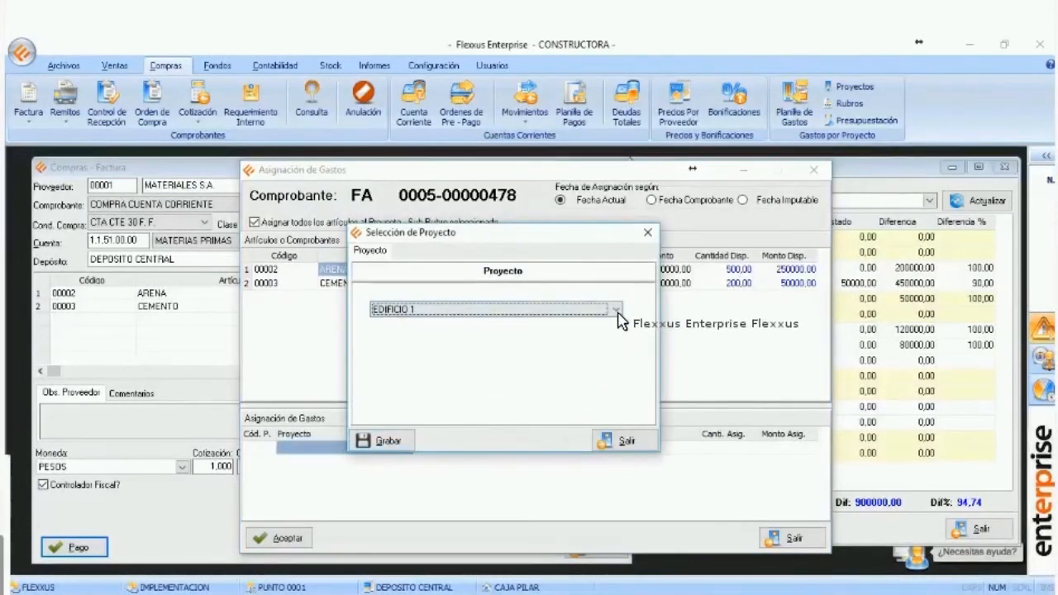
{"action": "left_click", "coordinate": [617, 311]}
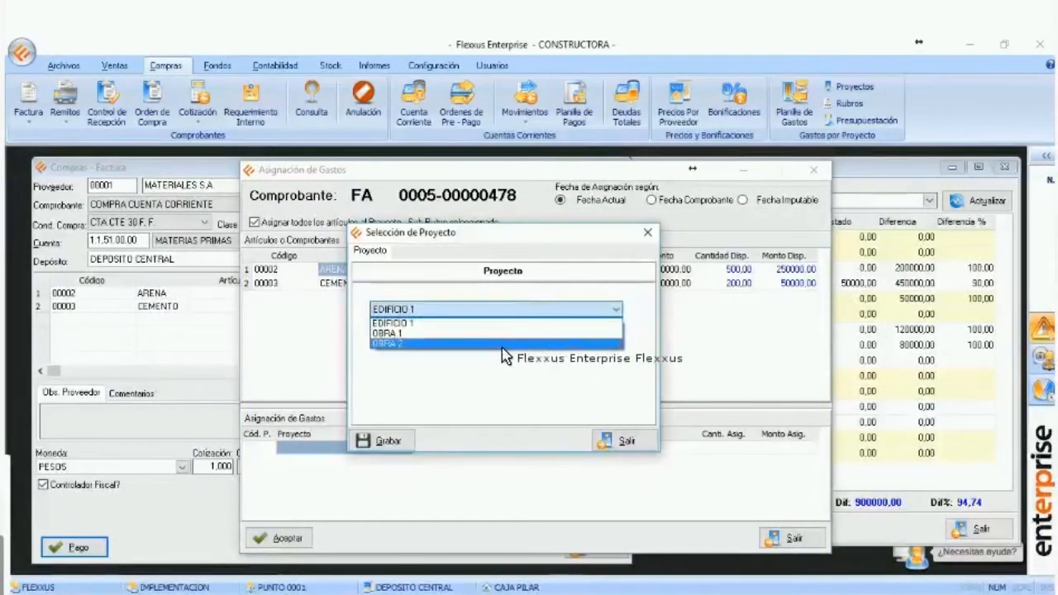
{"action": "left_click", "coordinate": [501, 343]}
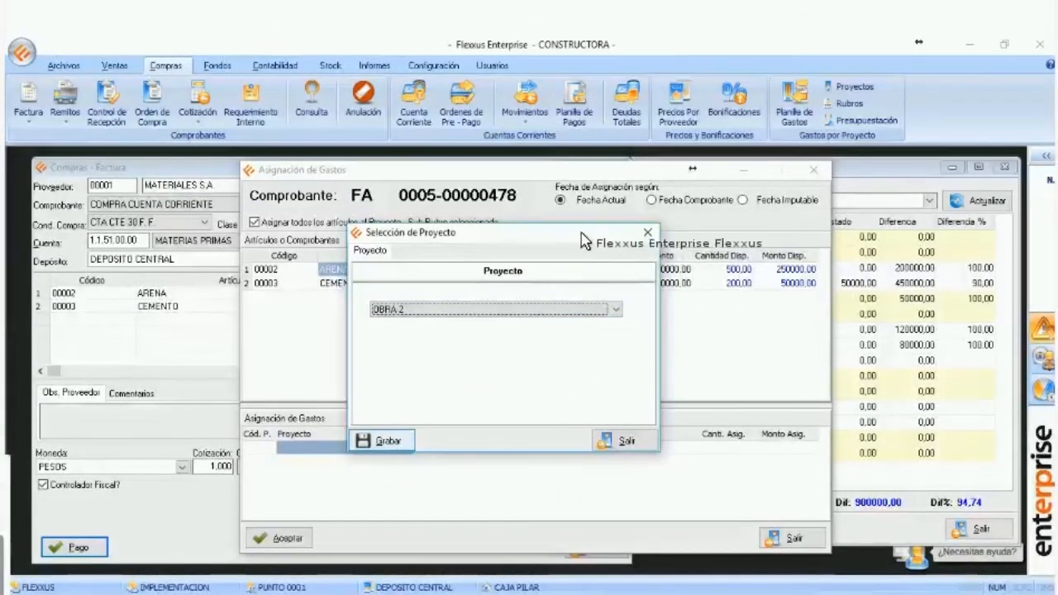
{"action": "key", "text": "Return"}
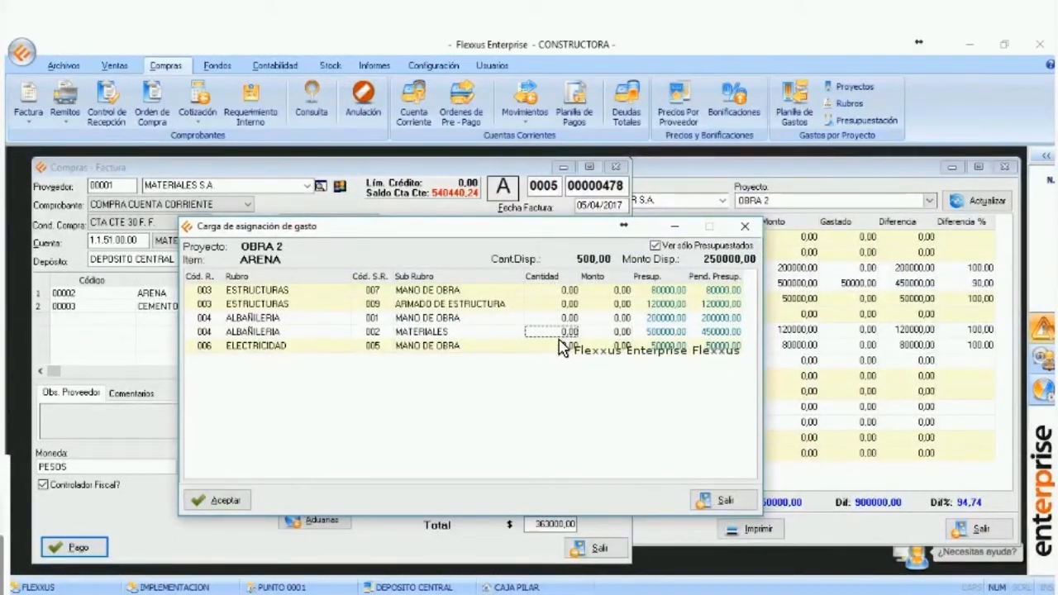
- Assign 200 units of ARENA to the ALBAÑILERIA MATERIALES sub-category and confirm applying the assignment to all articles
{"action": "type", "text": "200"}
{"action": "left_click", "coordinate": [558, 347]}
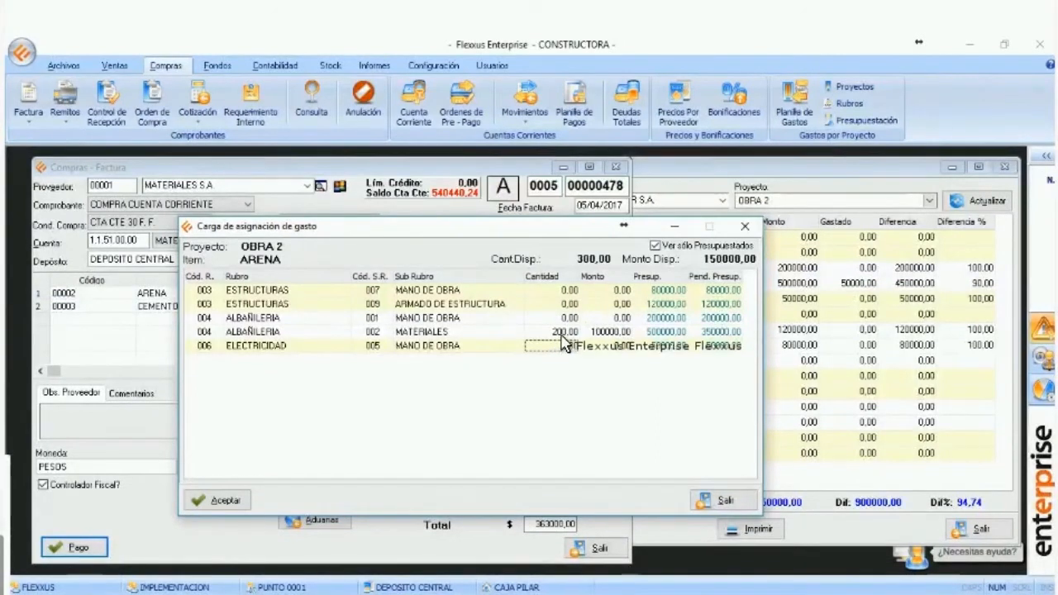
{"action": "left_click", "coordinate": [563, 333]}
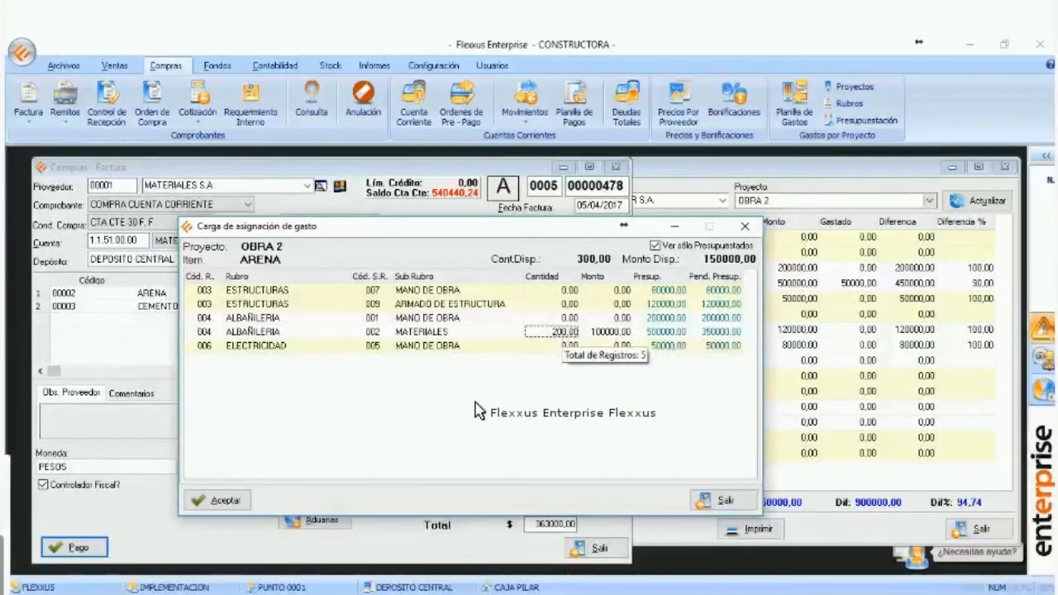
{"action": "left_click", "coordinate": [219, 500]}
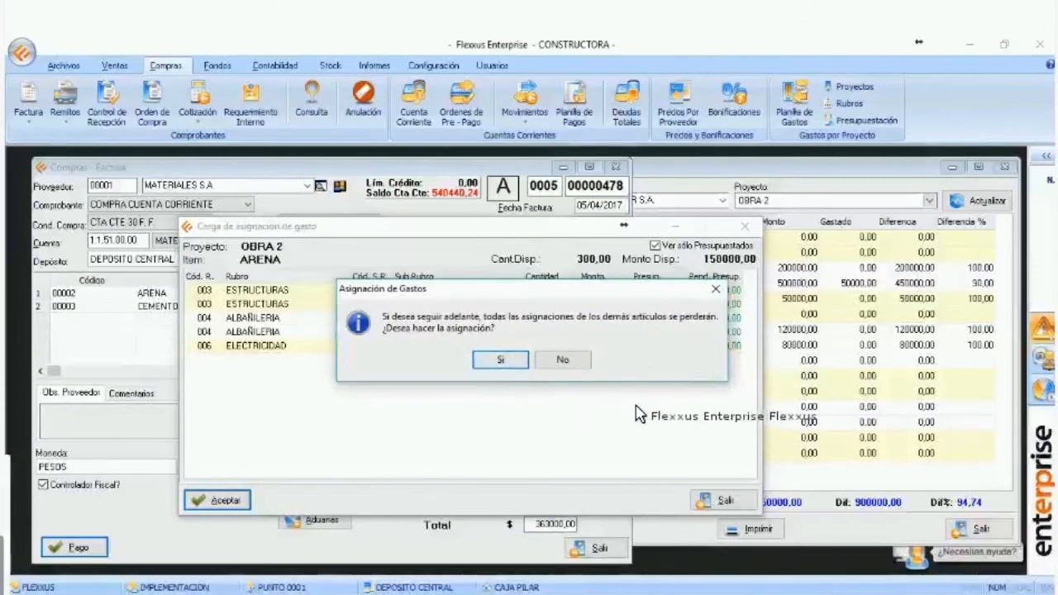
{"action": "key", "text": "Return"}
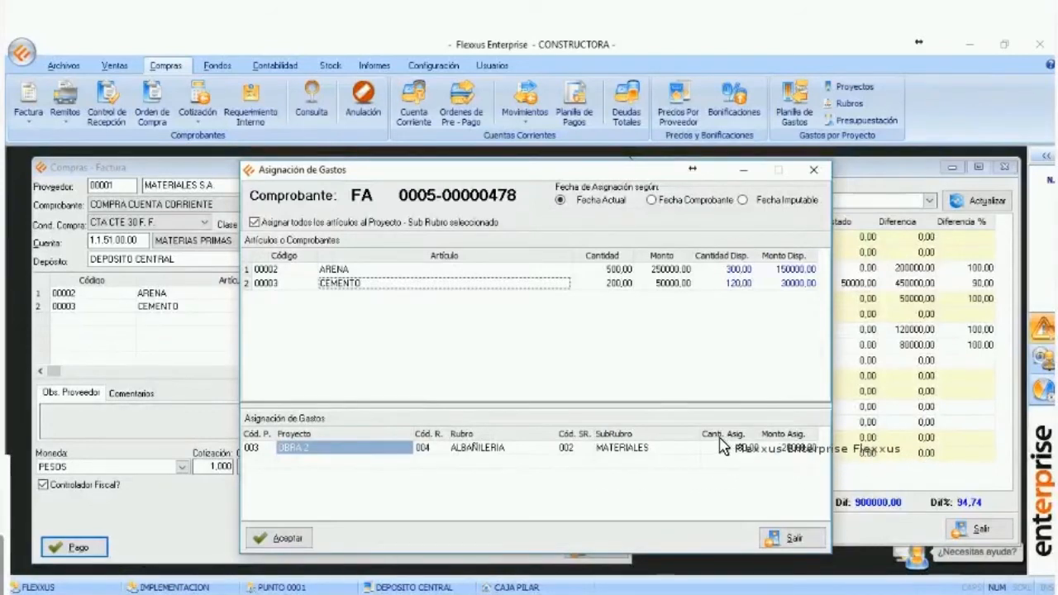
- Try to accept the partial assignment and change the CEMENTO allocation to 120 under ALBAÑILERIA MATERIALES in OBRA 2
{"action": "left_click", "coordinate": [281, 538]}
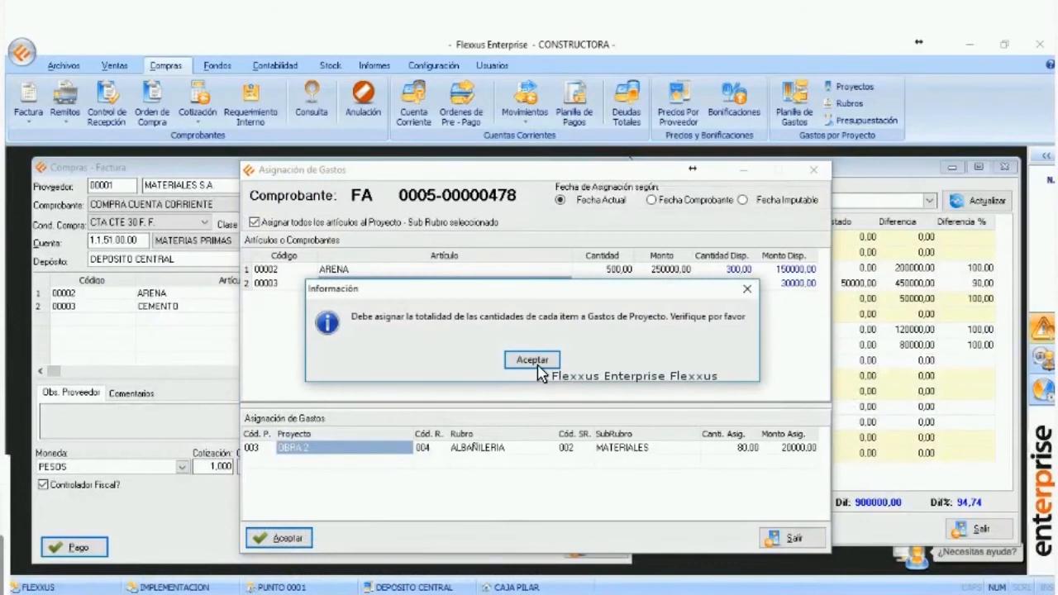
{"action": "key", "text": "Return"}
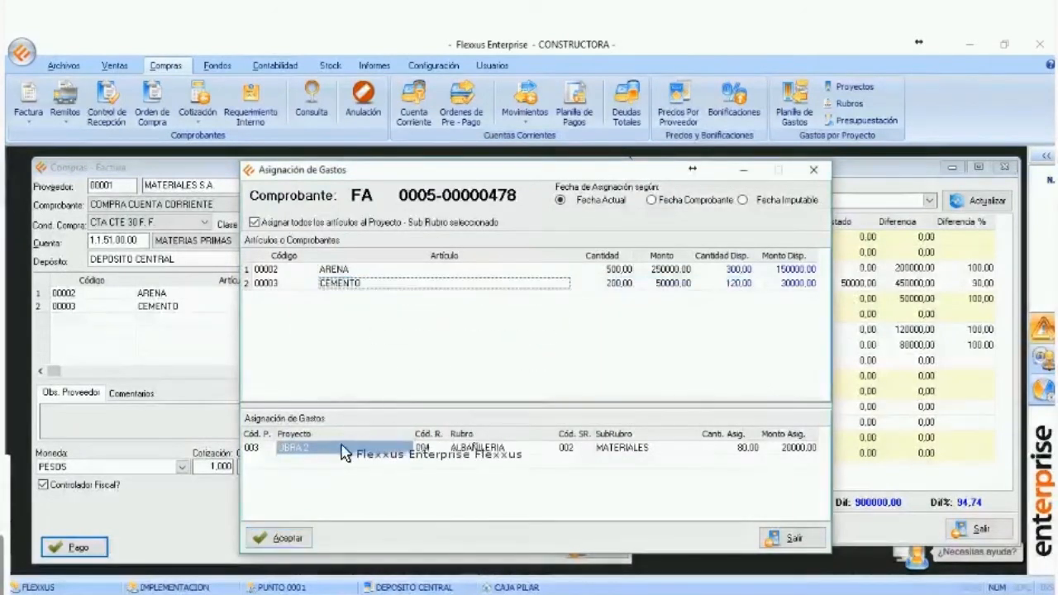
{"action": "left_click", "coordinate": [339, 457]}
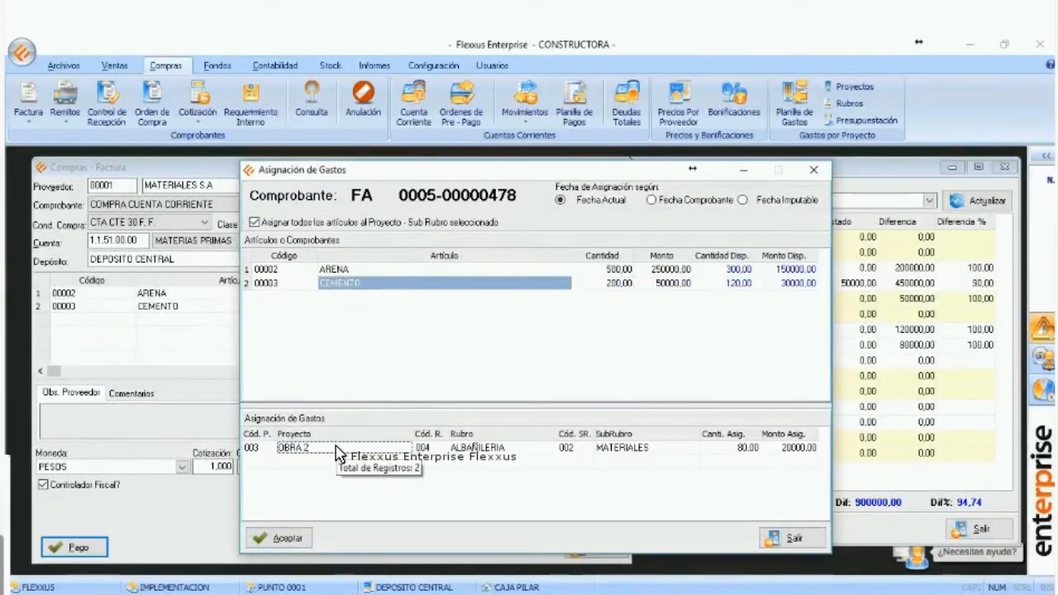
{"action": "left_click", "coordinate": [339, 453]}
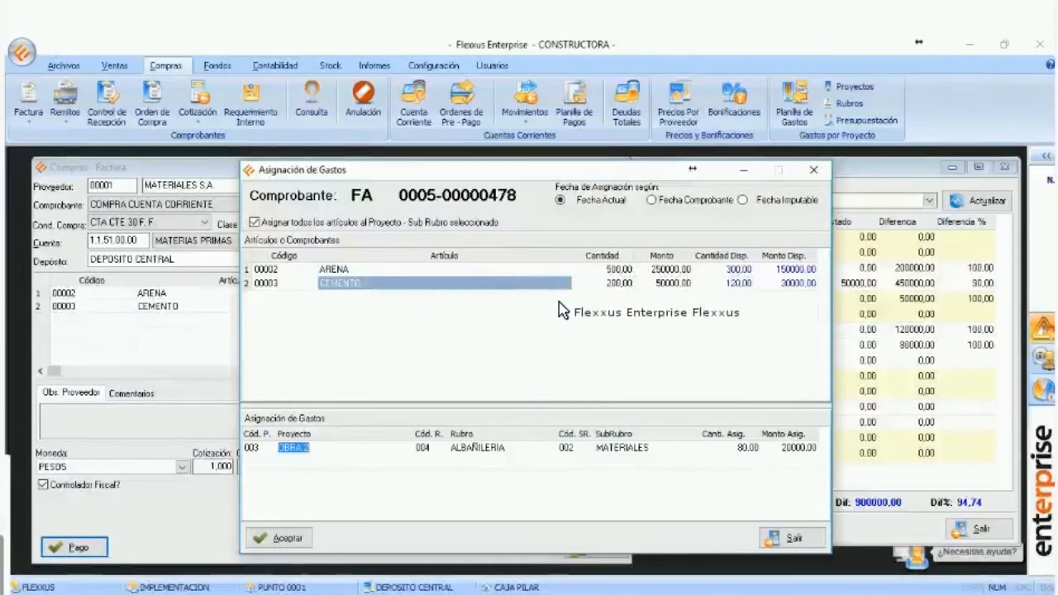
{"action": "key", "text": "Return"}
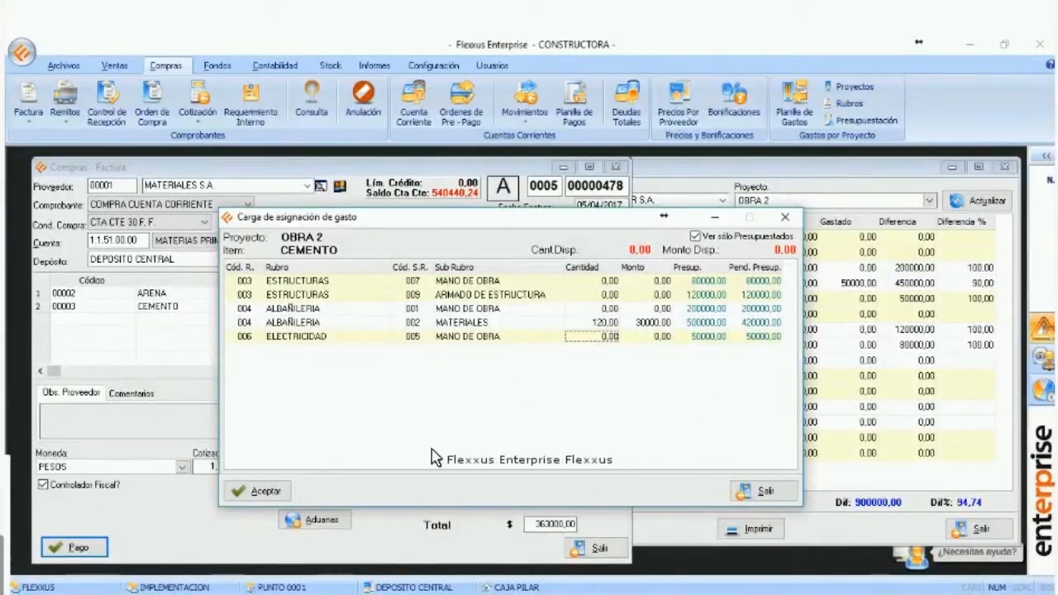
{"action": "key", "text": "Escape"}
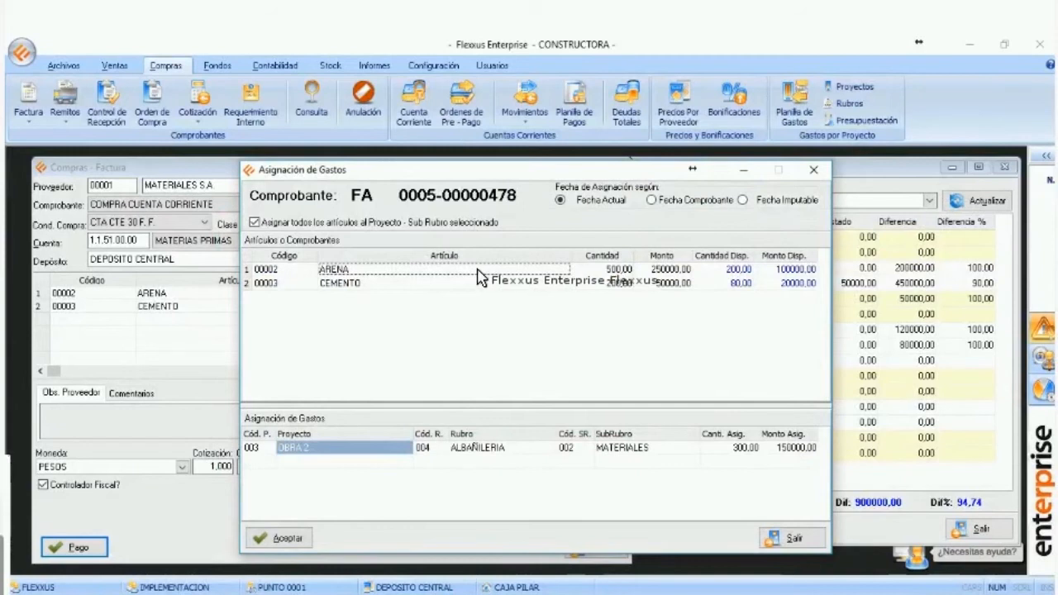
- Set the ARENA allocation for OBRA 2 to 200 under ALBAÑILERIA MATERIALES and confirm it for all articles
{"action": "left_click", "coordinate": [355, 447]}
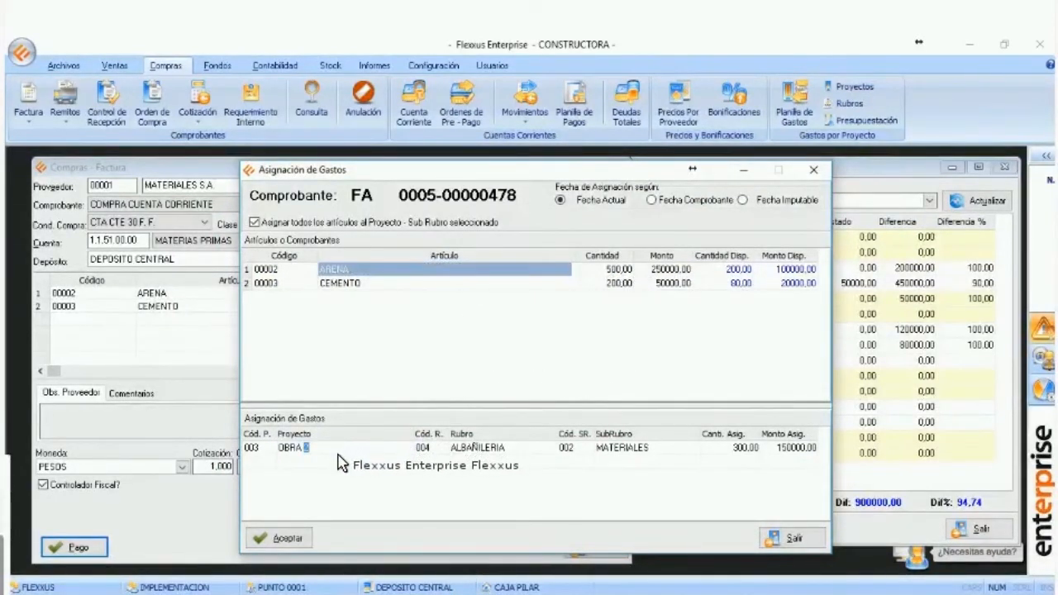
{"action": "key", "text": "Return"}
{"action": "double_click", "coordinate": [598, 324]}
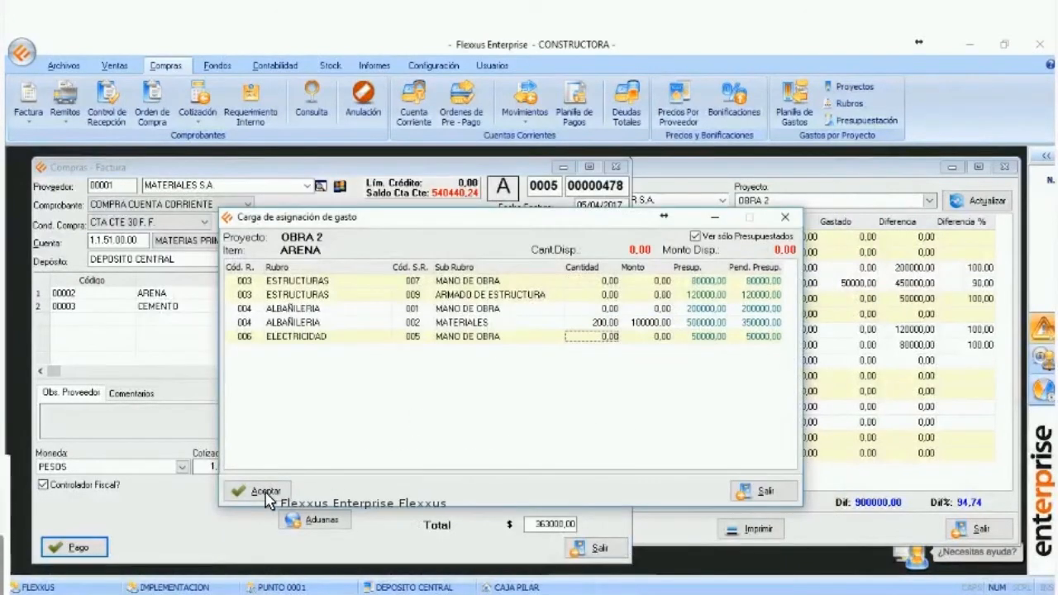
{"action": "key", "text": "Return"}
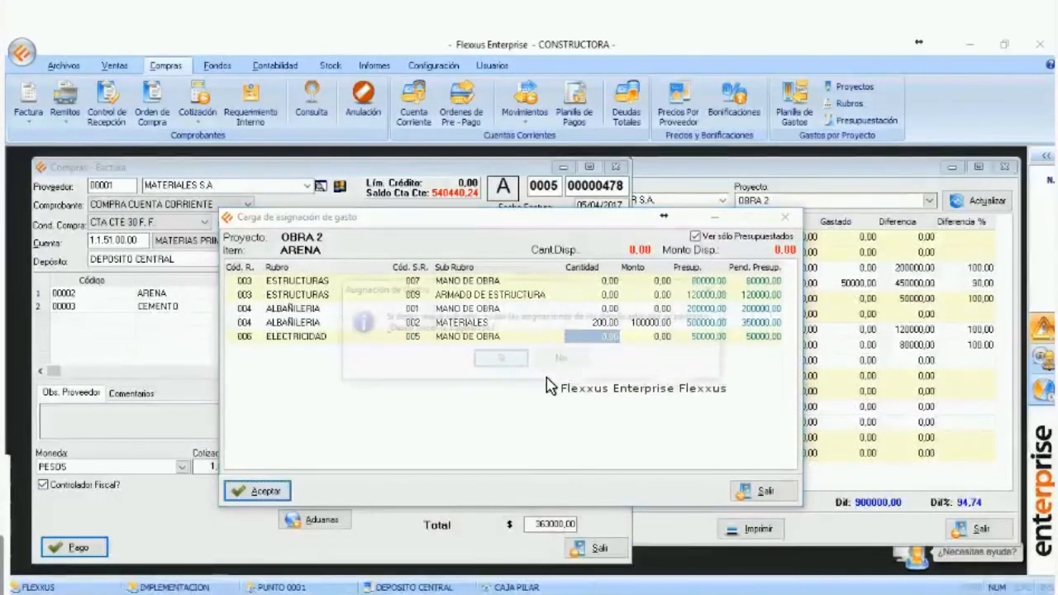
{"action": "key", "text": "Return"}
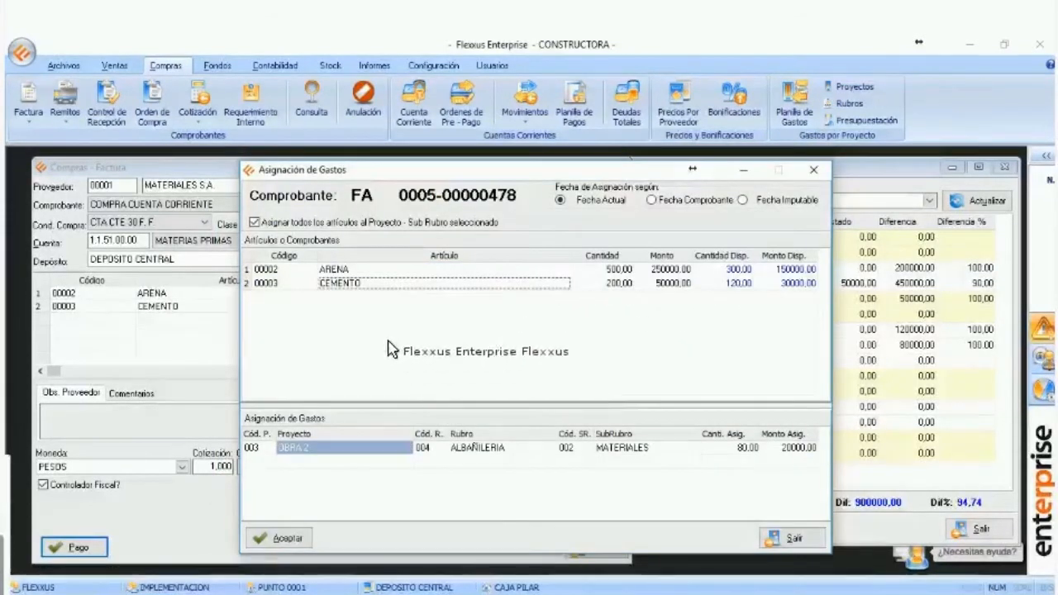
- Reopen the CEMENTO expense assignment for OBRA 2 and enter a quantity of 120 on the ESTRUCTURAS MANO DE OBRA row
{"action": "left_click", "coordinate": [363, 450]}
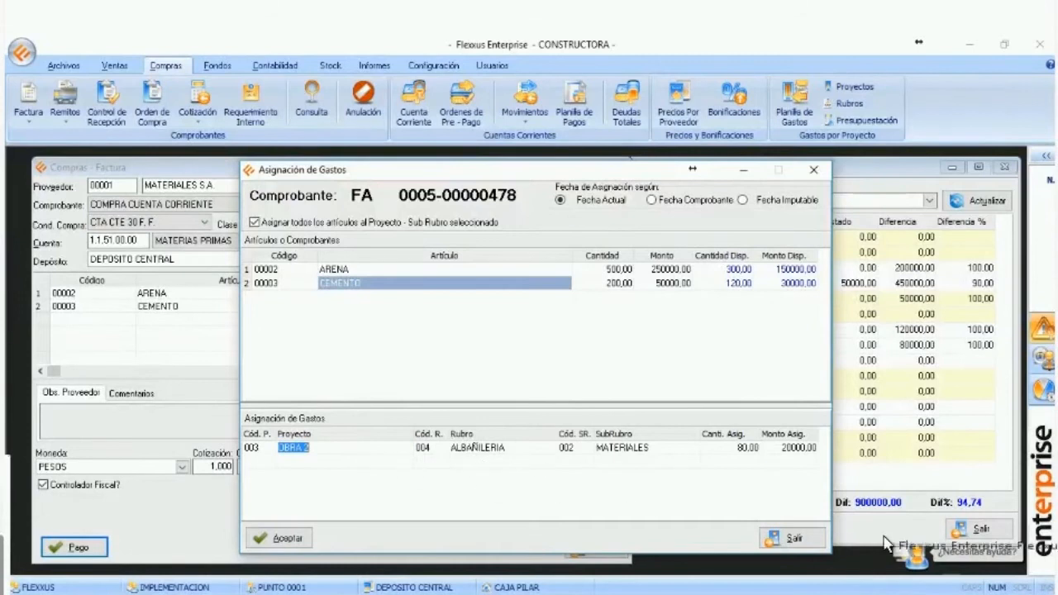
{"action": "key", "text": "Return"}
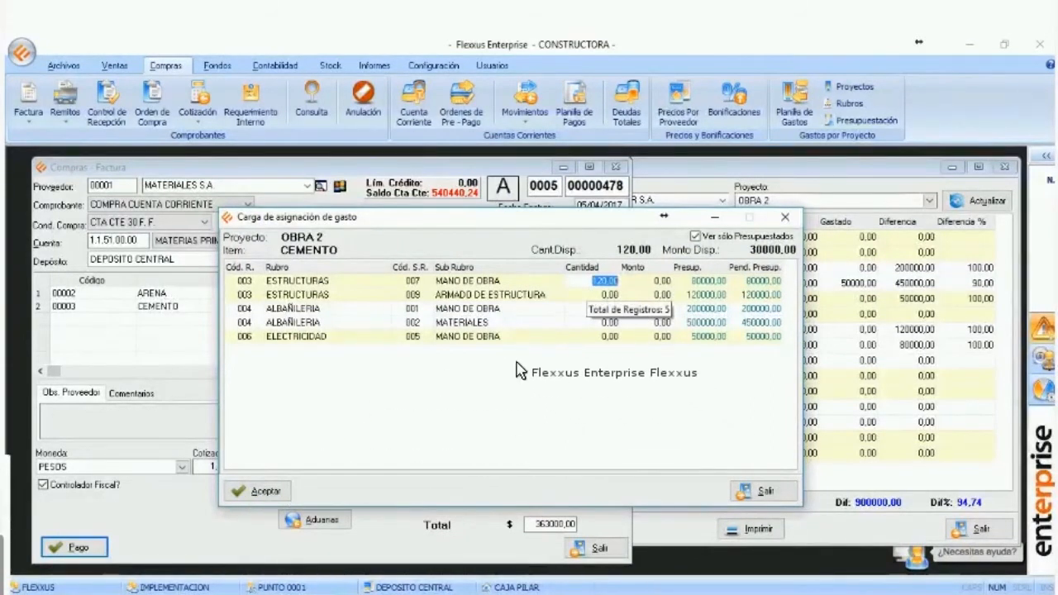
{"action": "key", "text": "Return"}
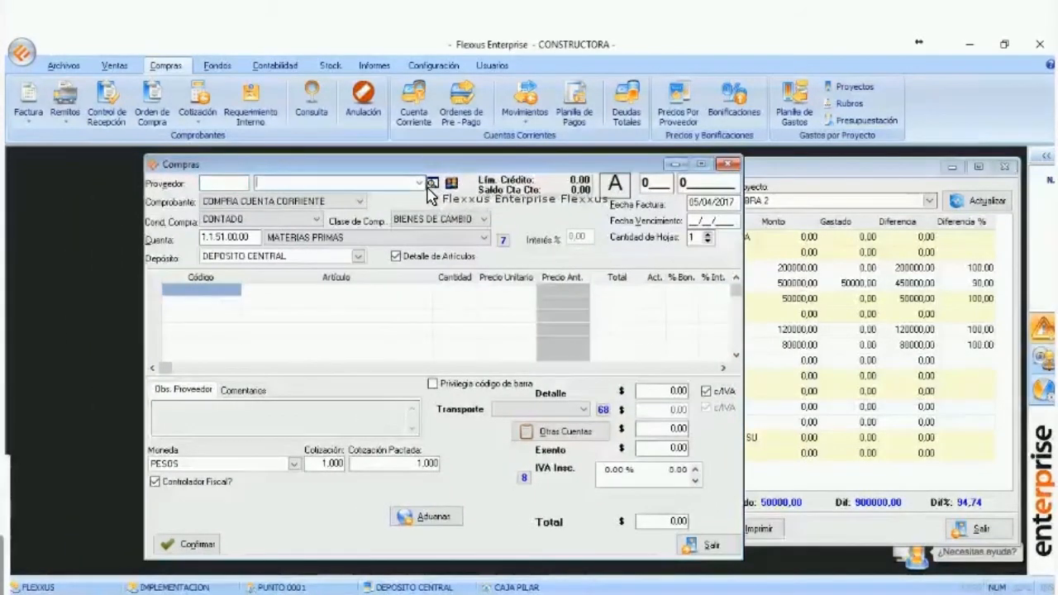
- Select supplier ARQUITECTO DE OBRA on the new purchase form and fill in the invoice number
{"action": "left_click", "coordinate": [421, 183]}
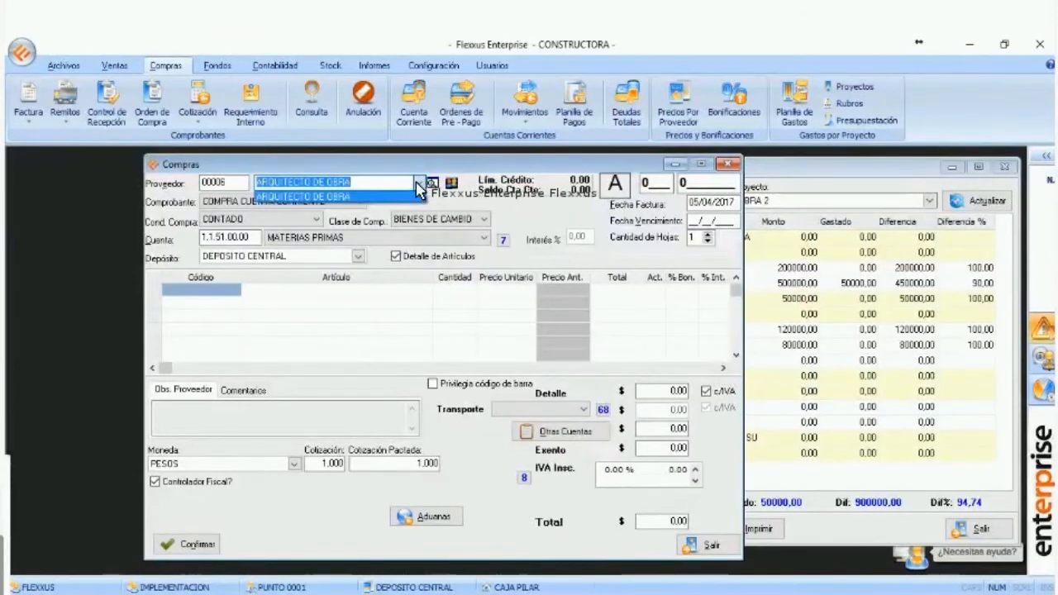
{"action": "left_click", "coordinate": [453, 202]}
{"action": "left_click_drag", "start_coordinate": [655, 184], "coordinate": [603, 177]}
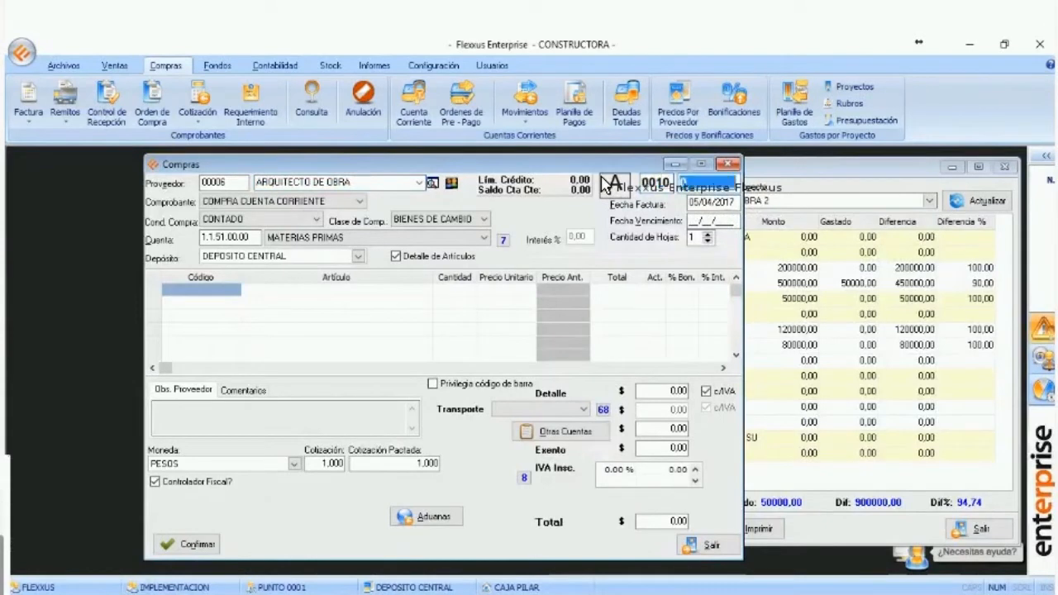
{"action": "type", "text": "12"}
{"action": "key", "text": "Tab"}
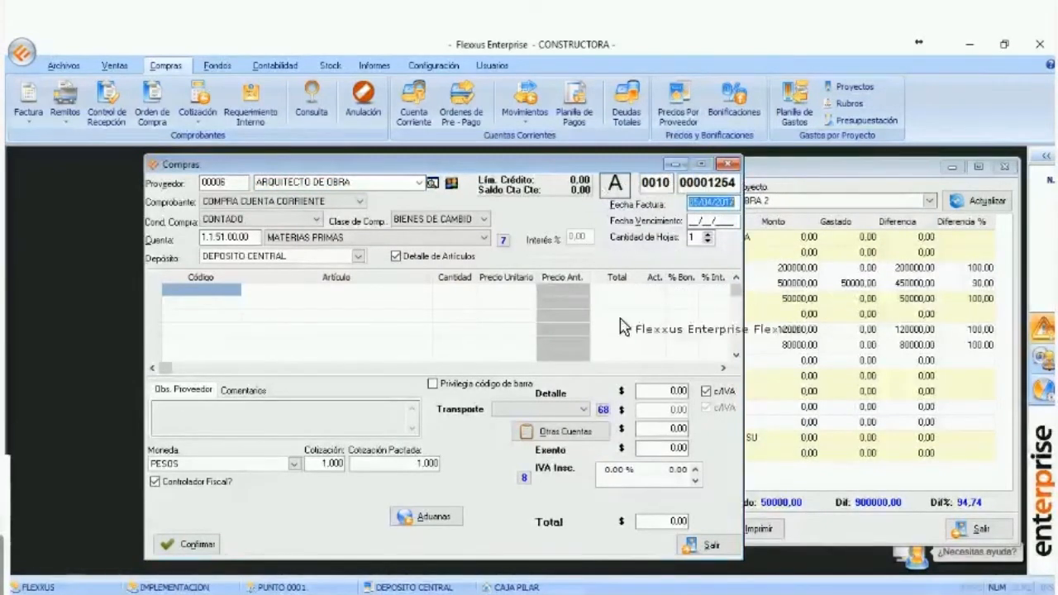
{"action": "left_click", "coordinate": [562, 341]}
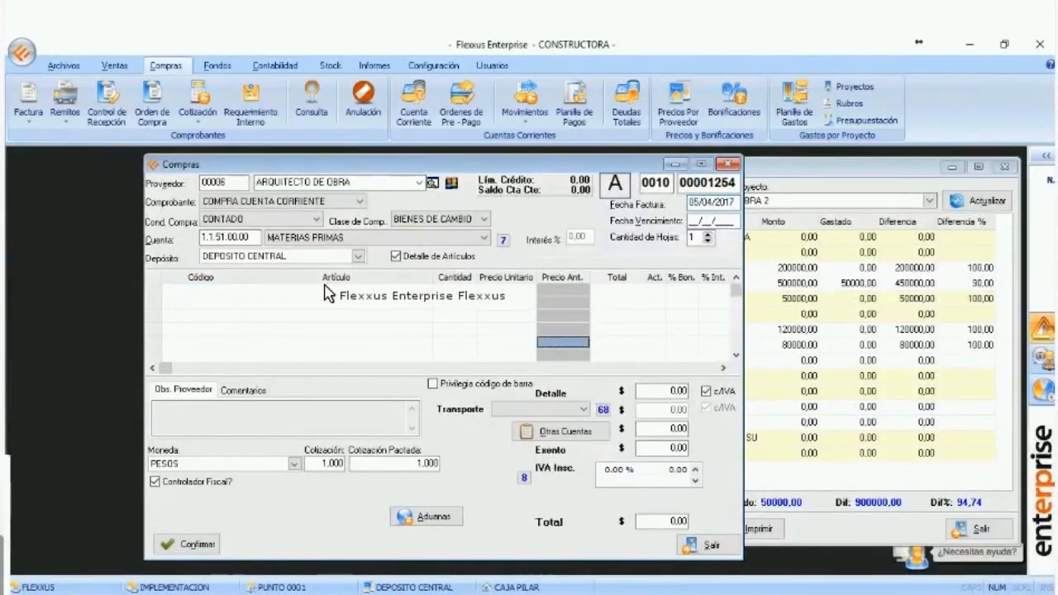
- Turn off the article detail and add the concept HONORARIOS OBRA 2 with a unit price of 20000
{"action": "key", "text": "alt+d"}
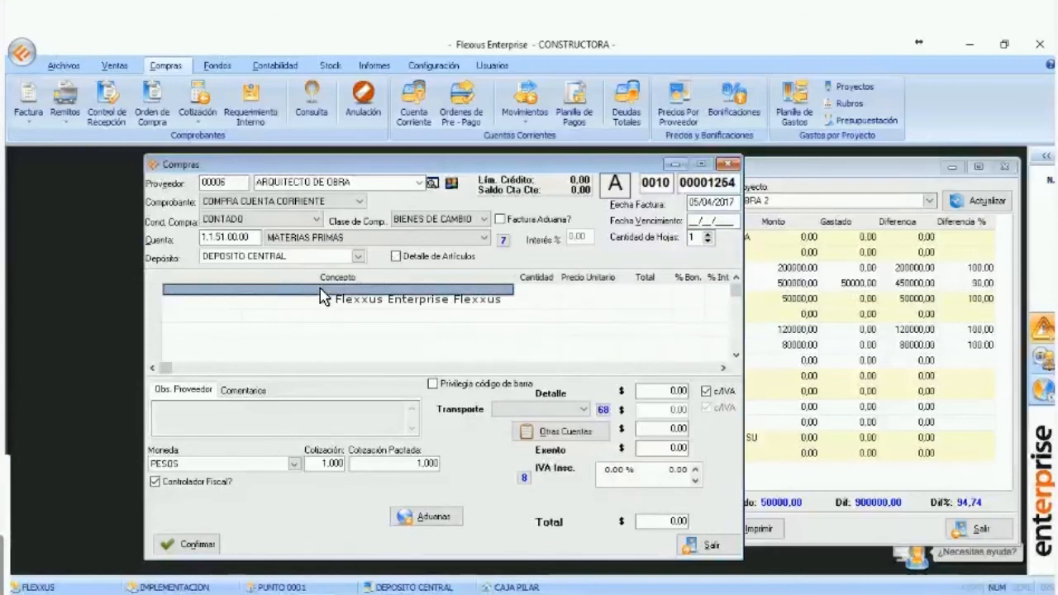
{"action": "type", "text": "HONORARIOS OBRA"}
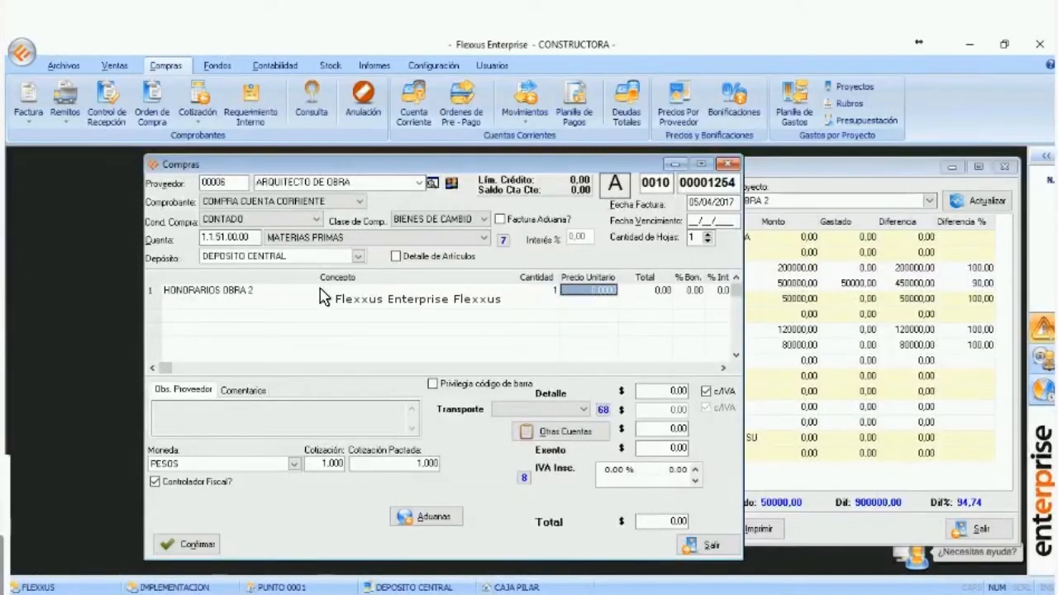
{"action": "type", "text": "20000"}
{"action": "key", "text": "Return"}
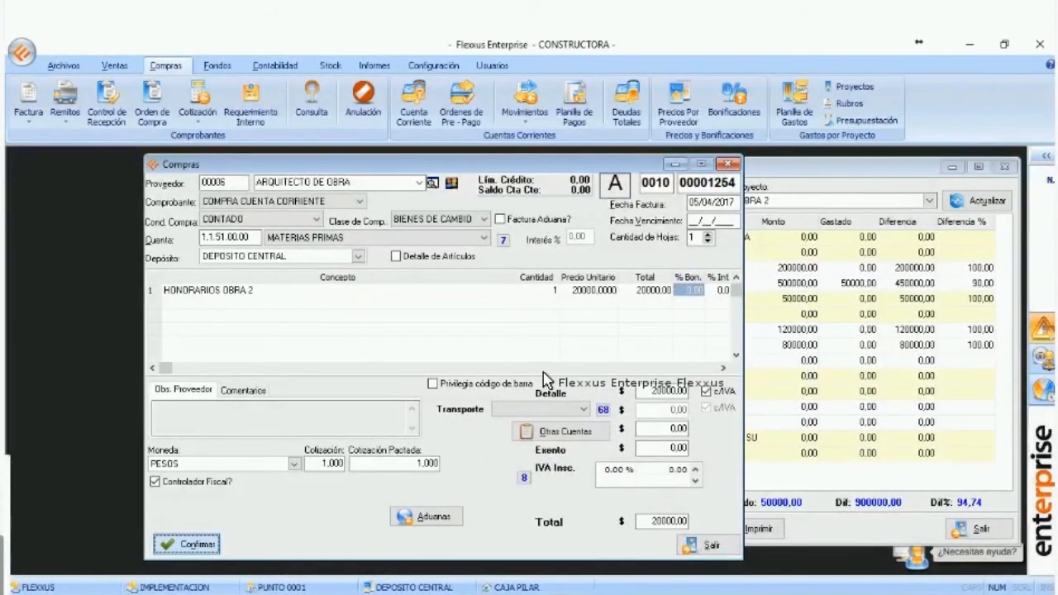
- Set the invoice's due date to 05/04/2017, confirm the purchase and agree to assign project expenses to its items
{"action": "key", "text": "Return"}
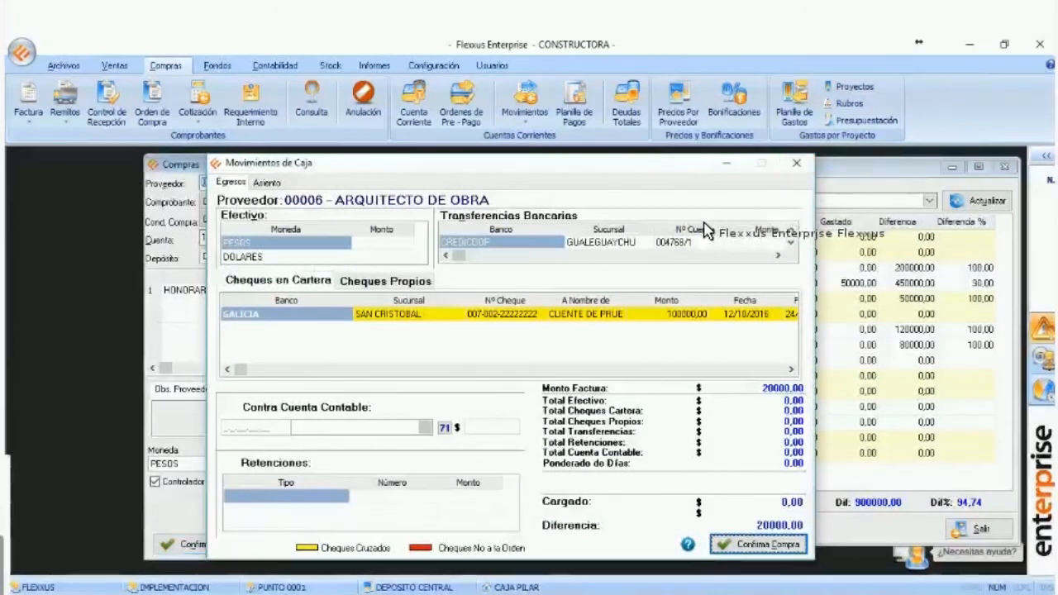
{"action": "key", "text": "Escape"}
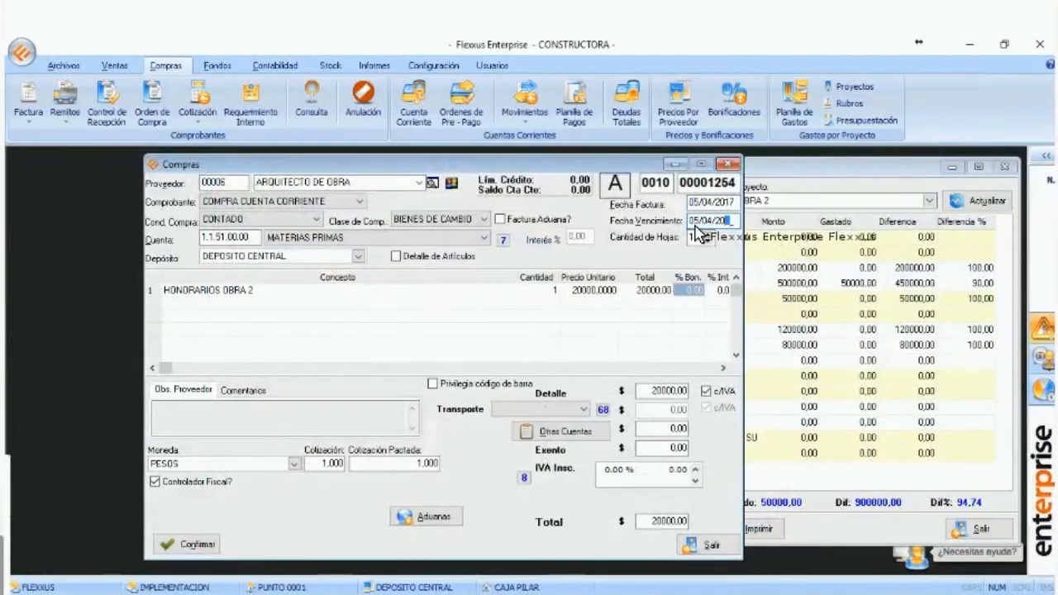
{"action": "key", "text": "Return"}
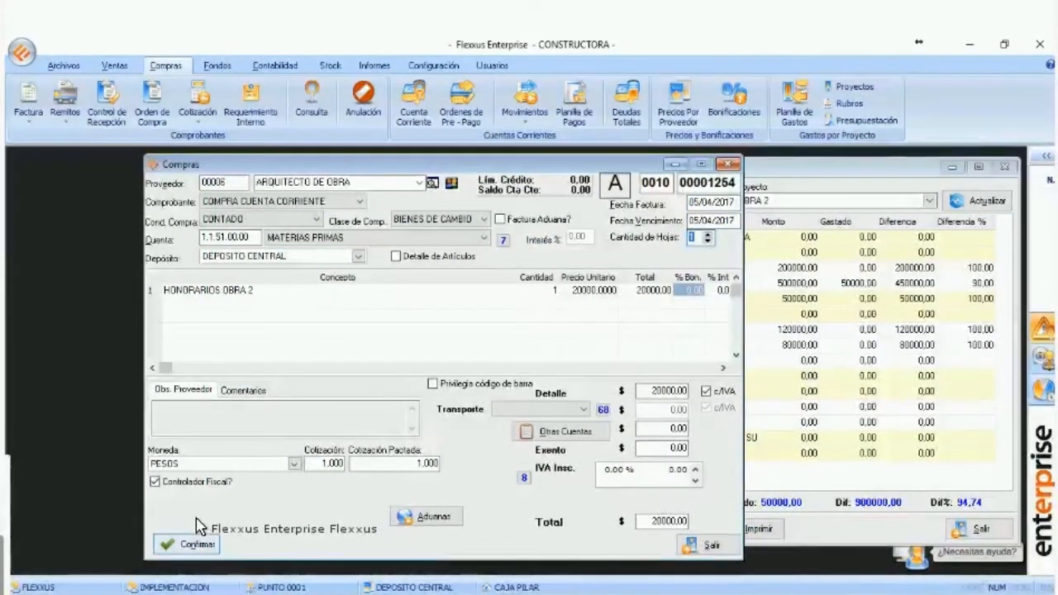
{"action": "key", "text": "Return"}
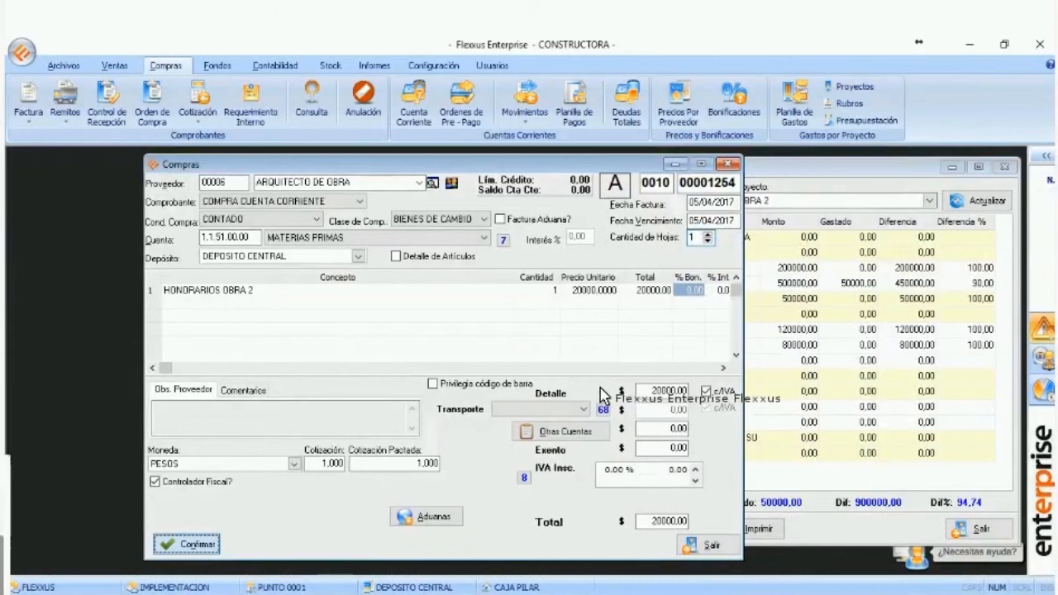
{"action": "key", "text": "Return"}
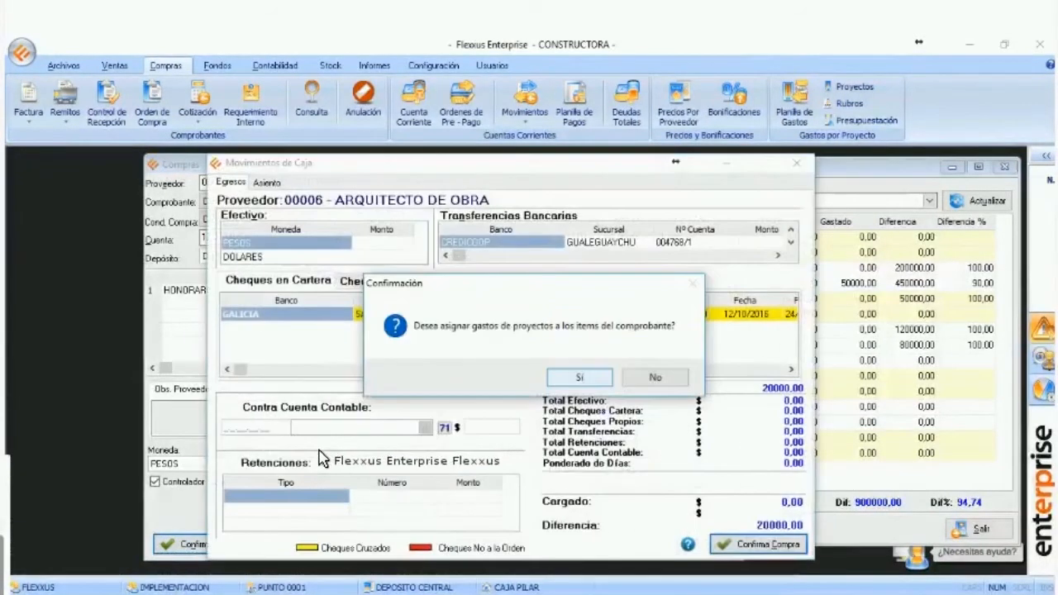
{"action": "key", "text": "Return"}
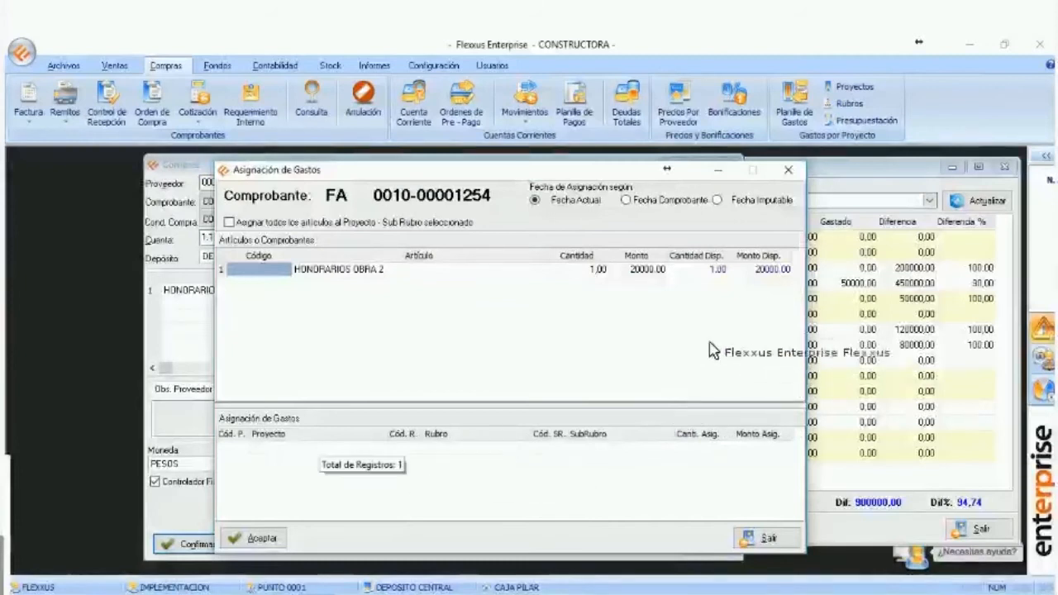
- Choose OBRA 2 as the project for the HONORARIOS OBRA 2 expense assignment
{"action": "key", "text": "Return"}
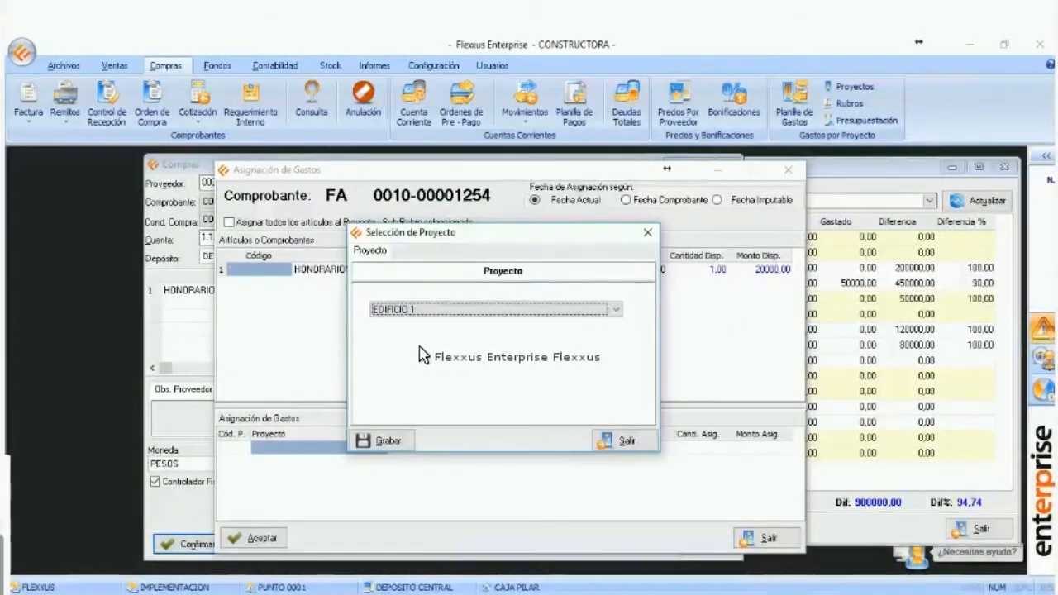
{"action": "key", "text": "Down"}
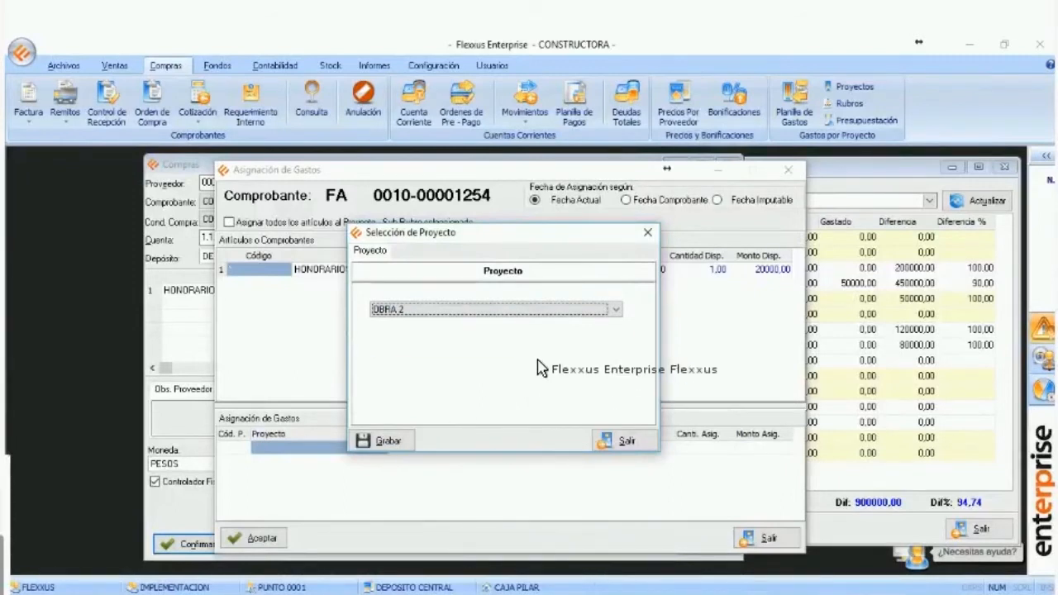
{"action": "key", "text": "Tab"}
{"action": "key", "text": "Return"}
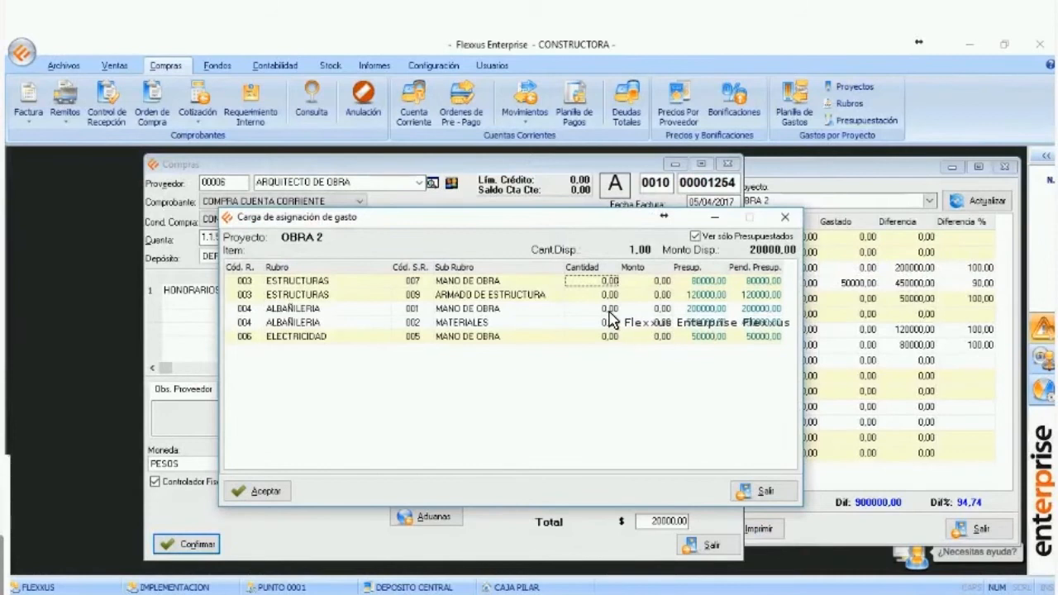
- Try to enter quantities of 15000 and 10000 on the ALBAÑILERIA MANO DE OBRA row of OBRA 2
{"action": "type", "text": "15000"}
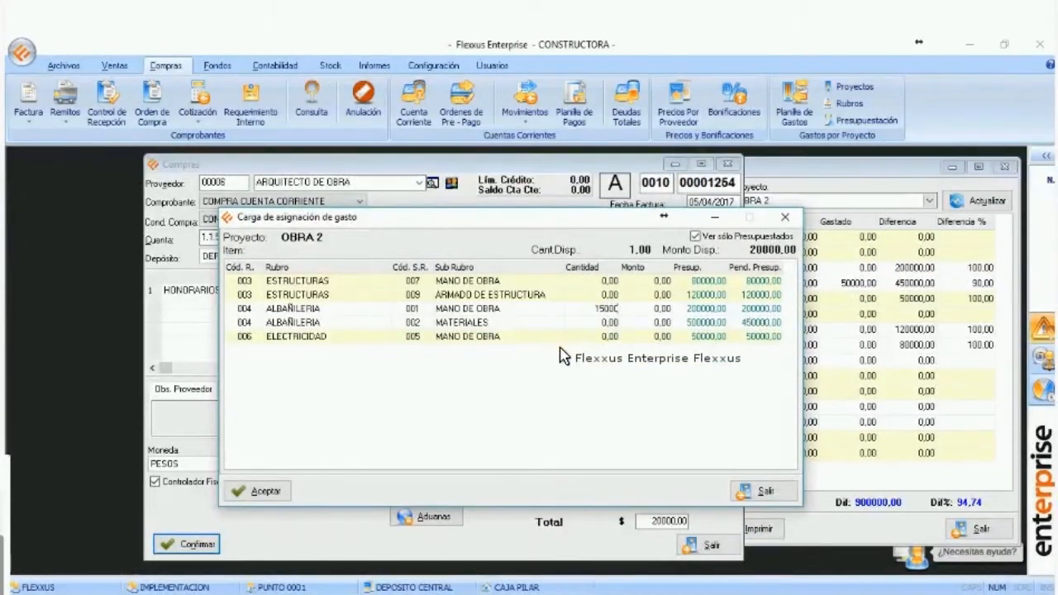
{"action": "key", "text": "Return"}
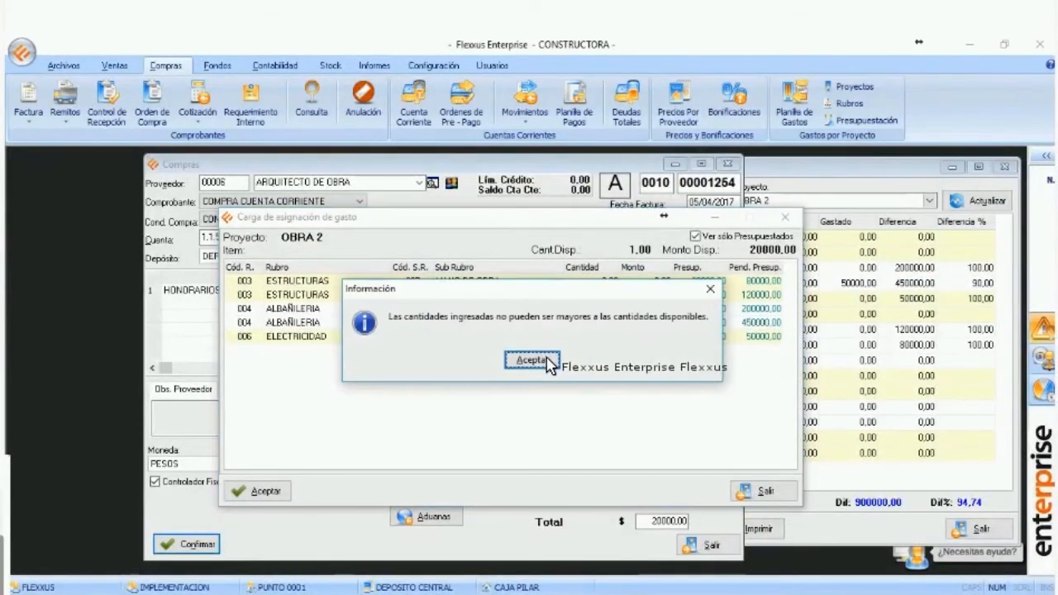
{"action": "left_click", "coordinate": [710, 289]}
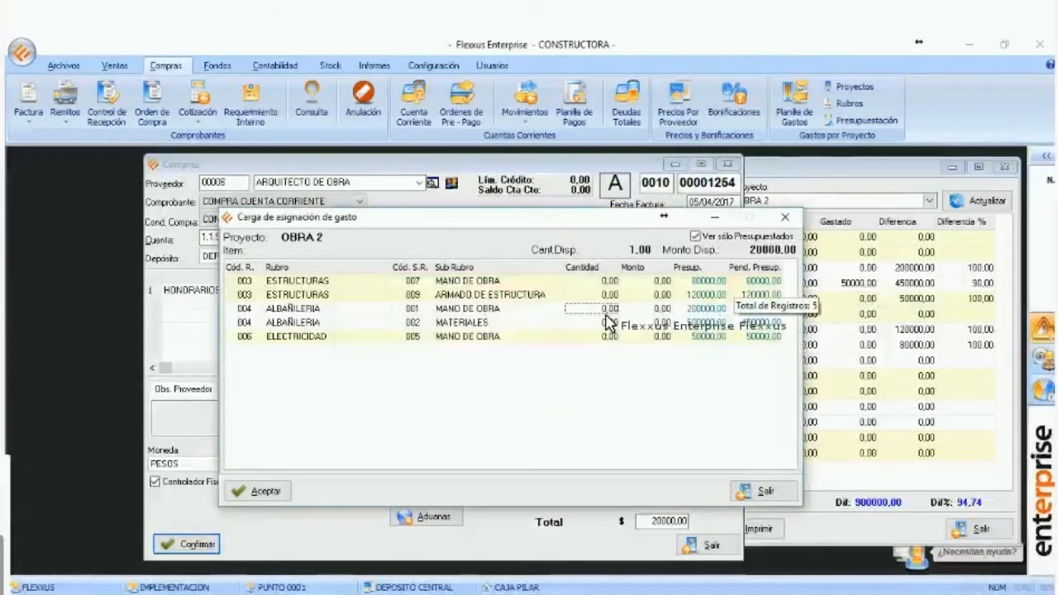
{"action": "left_click", "coordinate": [604, 311]}
{"action": "type", "text": "10000"}
{"action": "key", "text": "Return"}
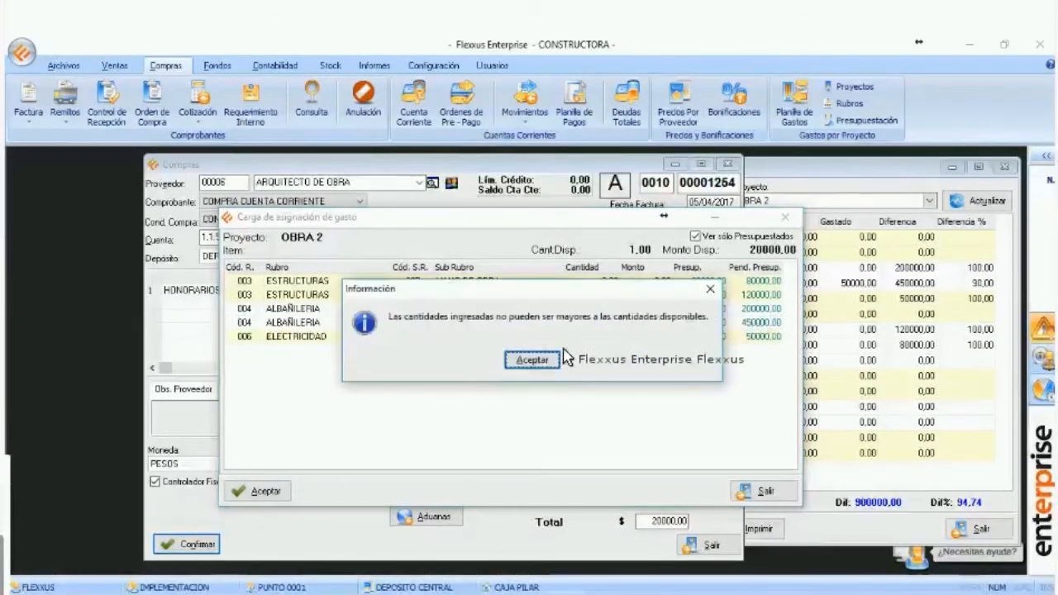
{"action": "left_click", "coordinate": [523, 366]}
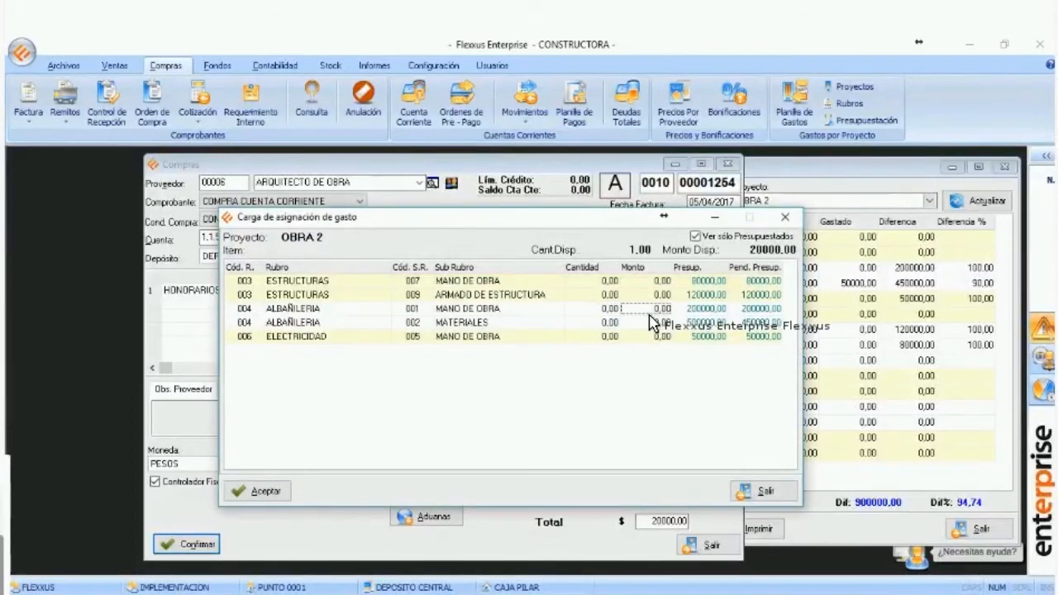
- Assign an amount of 10000 to ALBAÑILERIA MANO DE OBRA in OBRA 2 and accept the allocation
{"action": "key", "text": "Return"}
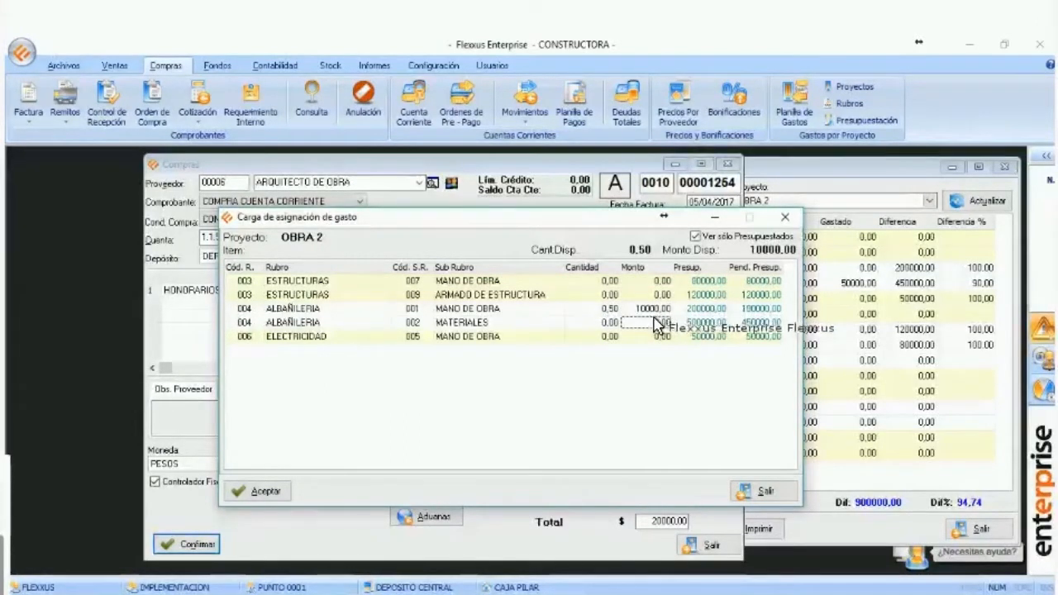
{"action": "left_click", "coordinate": [261, 492]}
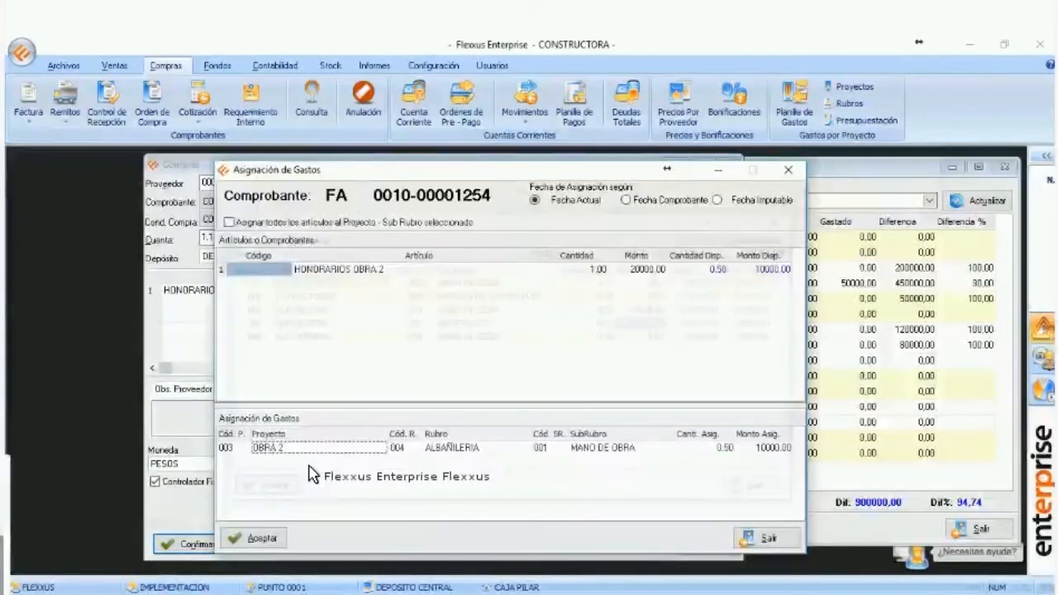
- Add a second expense assignment line for the fees and choose OBRA 1 as its project
{"action": "key", "text": "Down"}
{"action": "left_click", "coordinate": [460, 310]}
{"action": "left_click", "coordinate": [425, 339]}
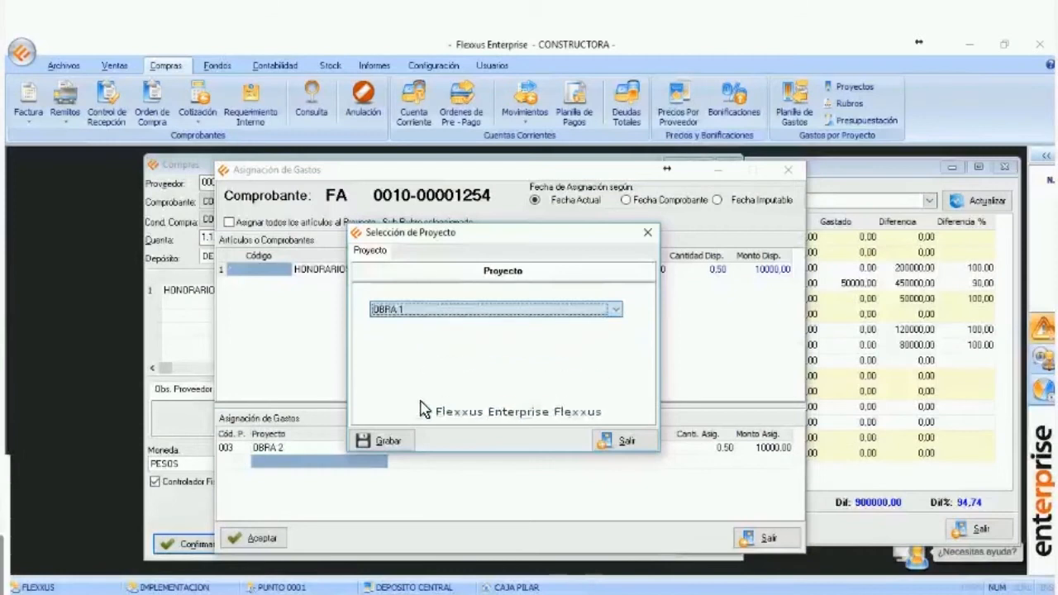
{"action": "left_click", "coordinate": [397, 446]}
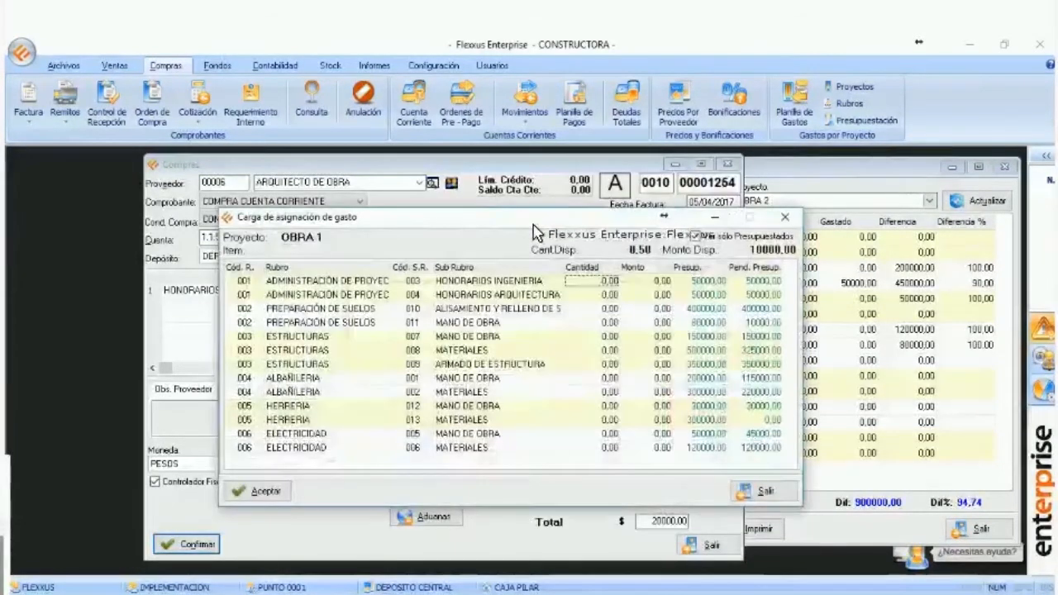
- Assign the remaining quantity of 0.50 to HONORARIOS INGENIERIA in OBRA 1, accept it and finish registering the purchase
{"action": "left_click_drag", "start_coordinate": [512, 228], "coordinate": [543, 235]}
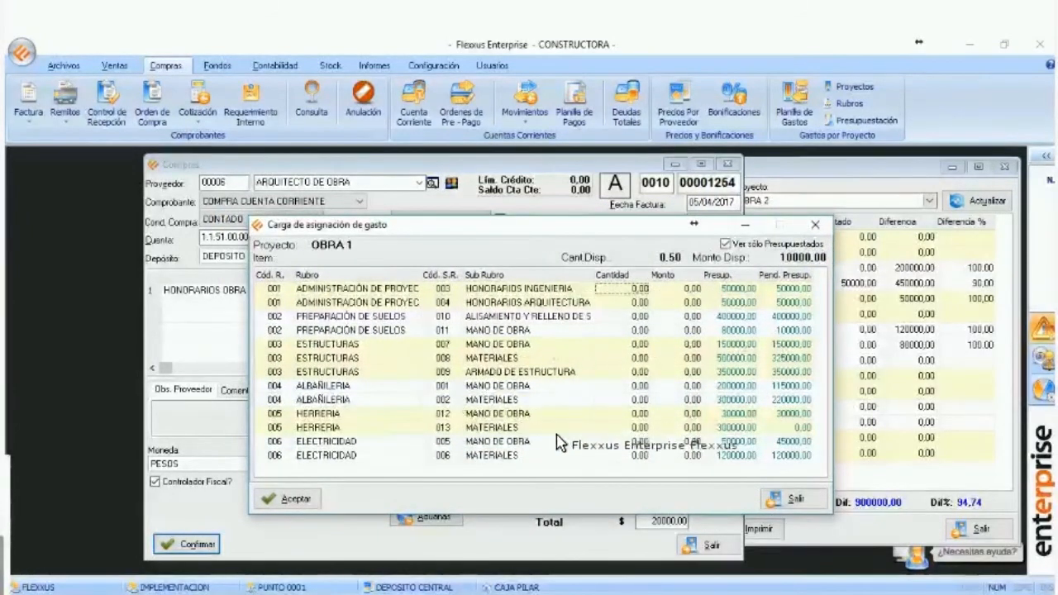
{"action": "left_click", "coordinate": [635, 293]}
{"action": "key", "text": "Return"}
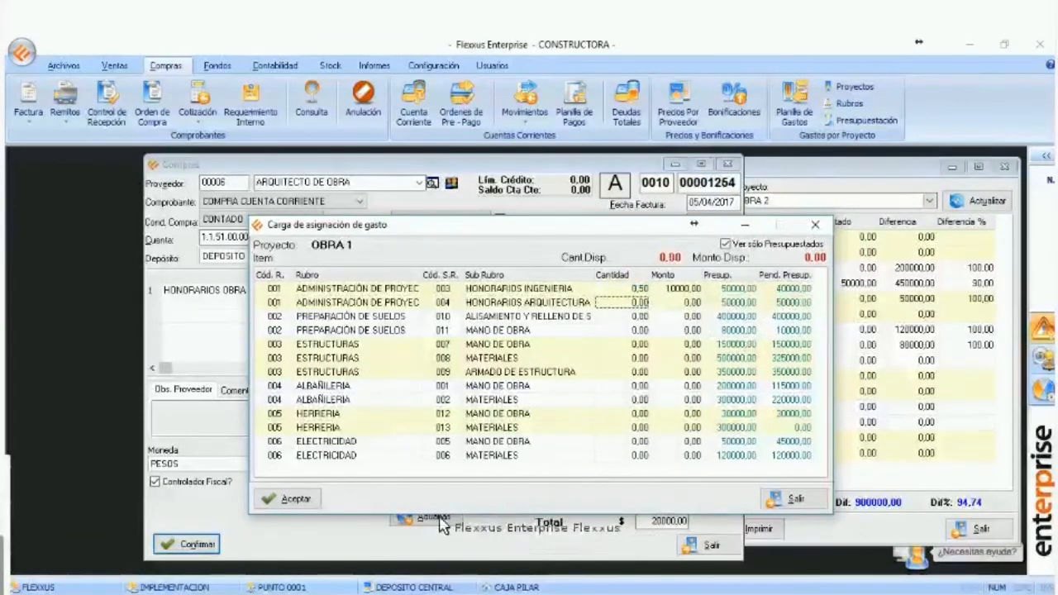
{"action": "left_click", "coordinate": [306, 505]}
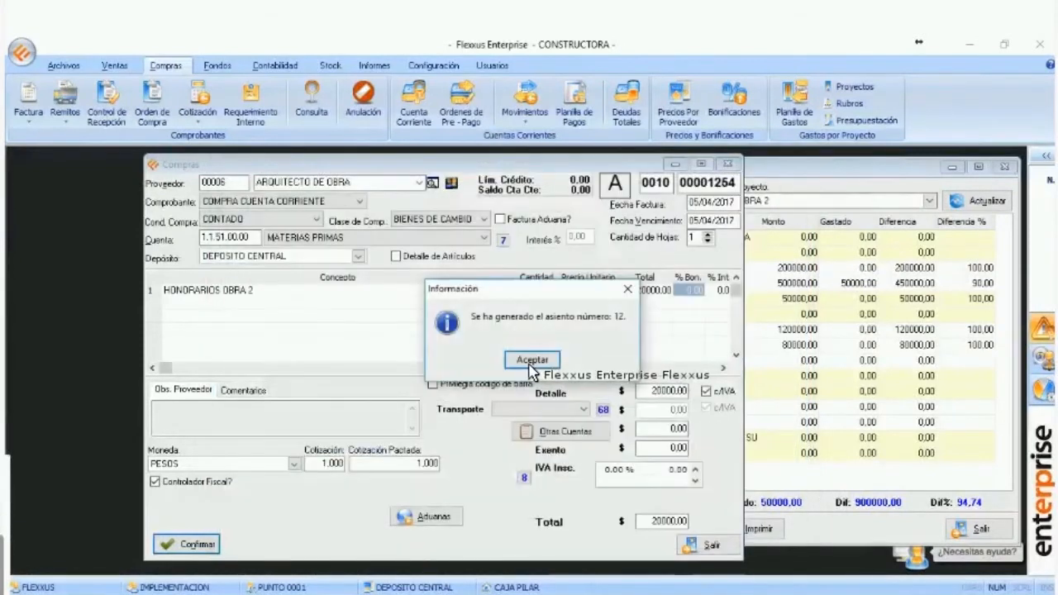
{"action": "left_click", "coordinate": [531, 365]}
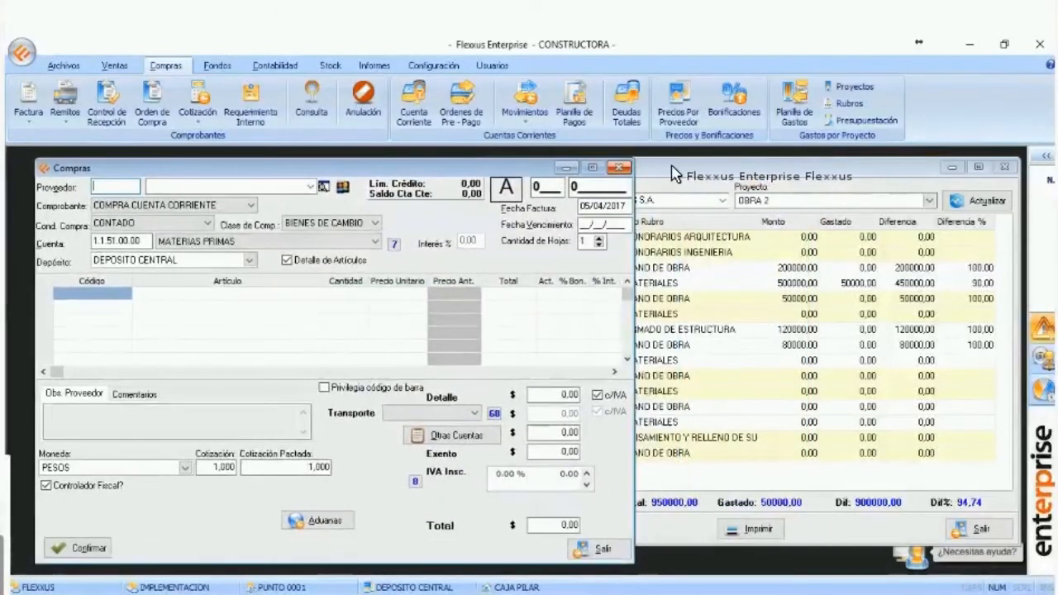
- Close the purchase form, switch the budget view to OBRA 1 and check the amount spent on HONORARIOS INGENIERIA
{"action": "key", "text": "Escape"}
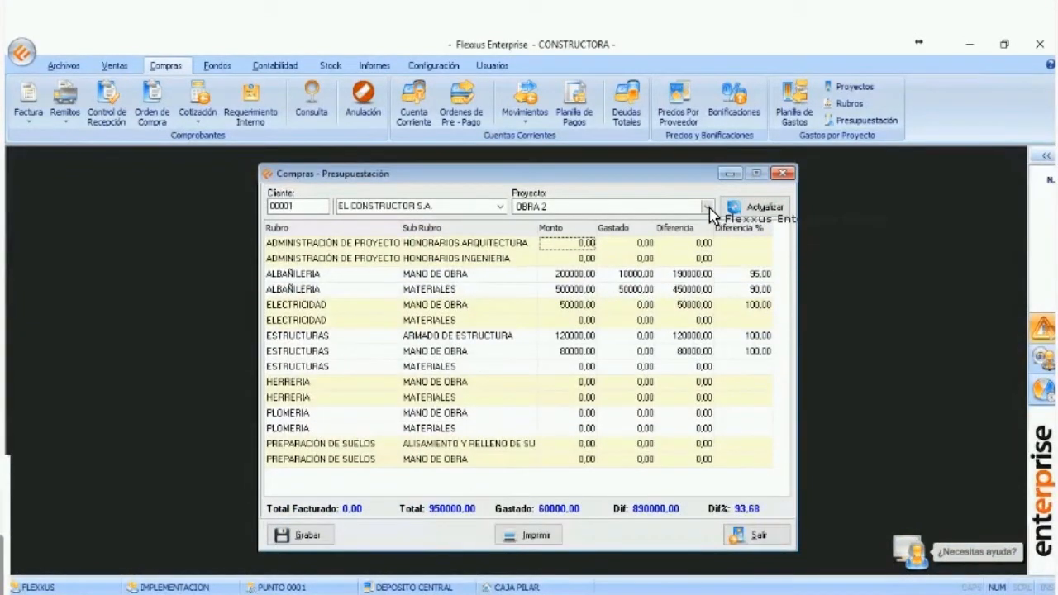
{"action": "left_click", "coordinate": [520, 207]}
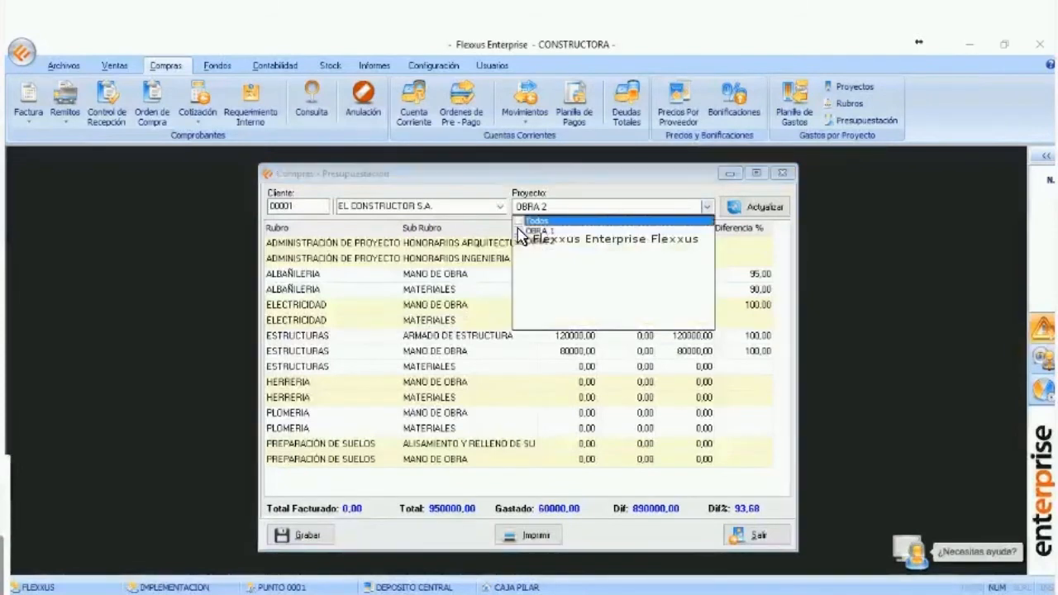
{"action": "left_click", "coordinate": [519, 232]}
{"action": "left_click", "coordinate": [519, 240]}
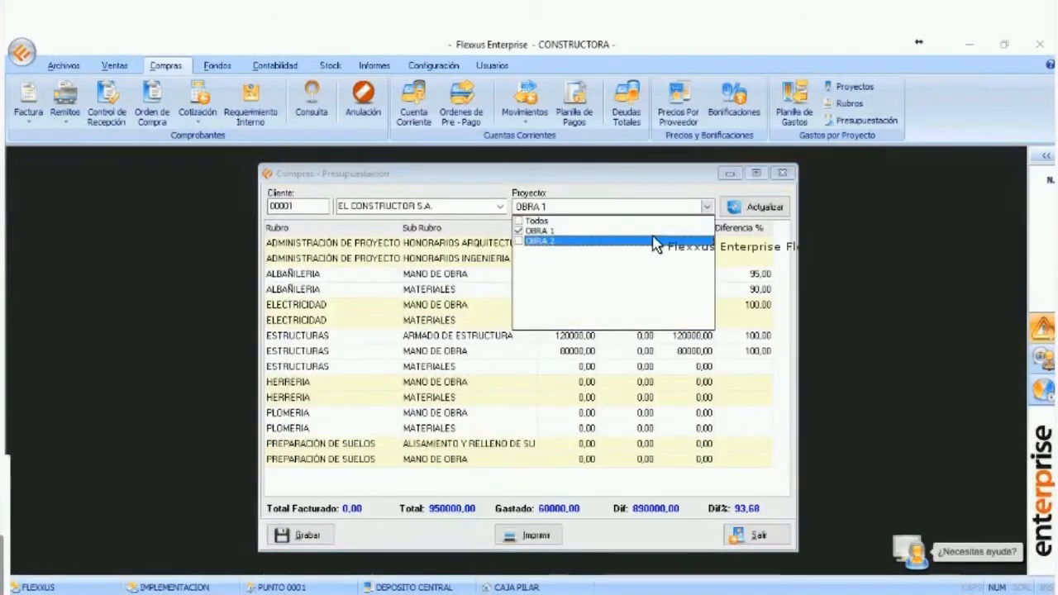
{"action": "left_click", "coordinate": [738, 210]}
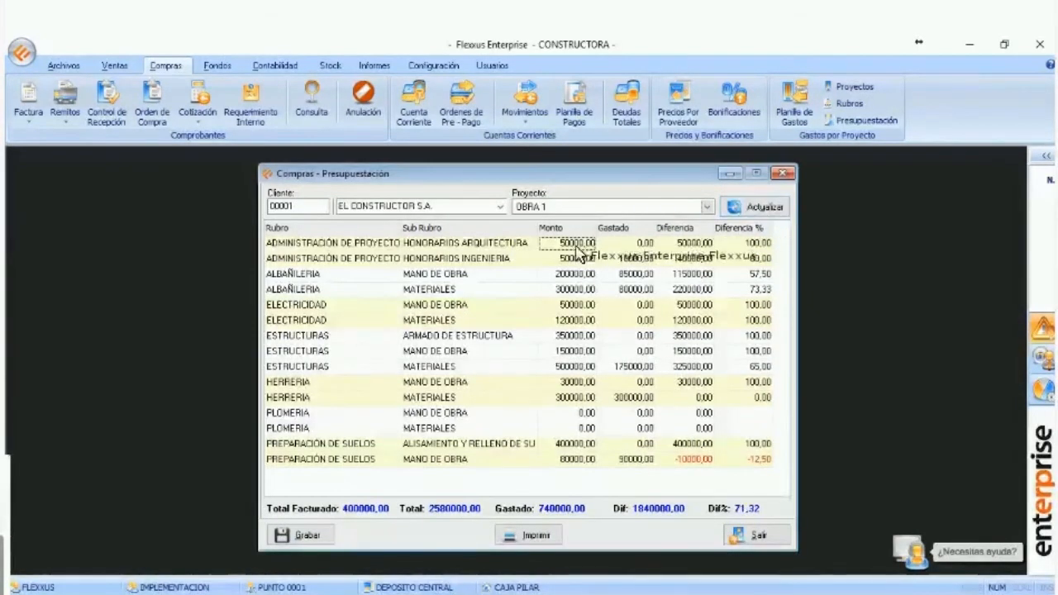
{"action": "left_click", "coordinate": [629, 260]}
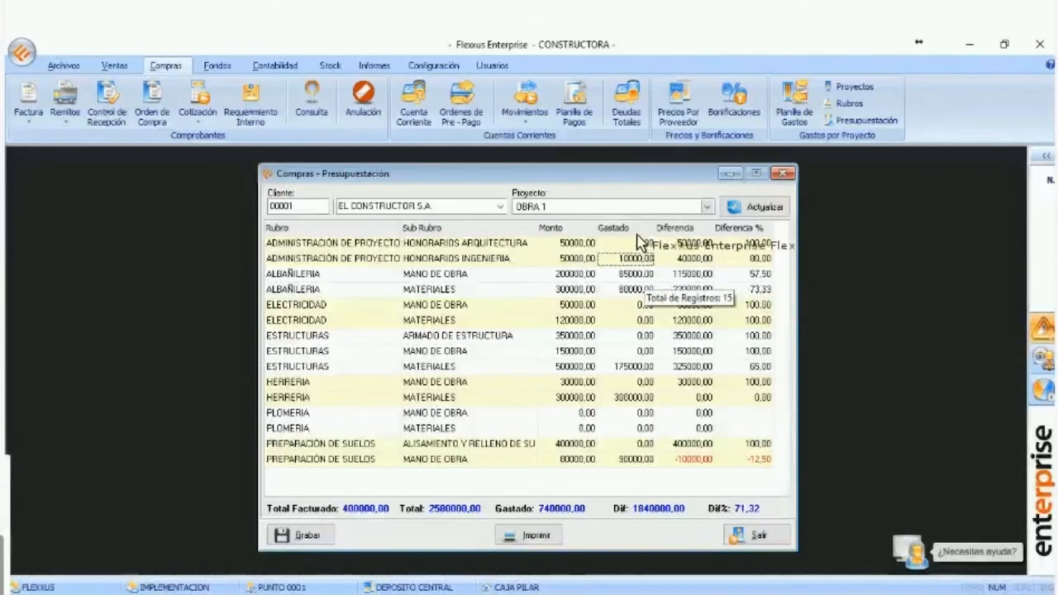
{"action": "left_click_drag", "start_coordinate": [658, 176], "coordinate": [669, 180]}
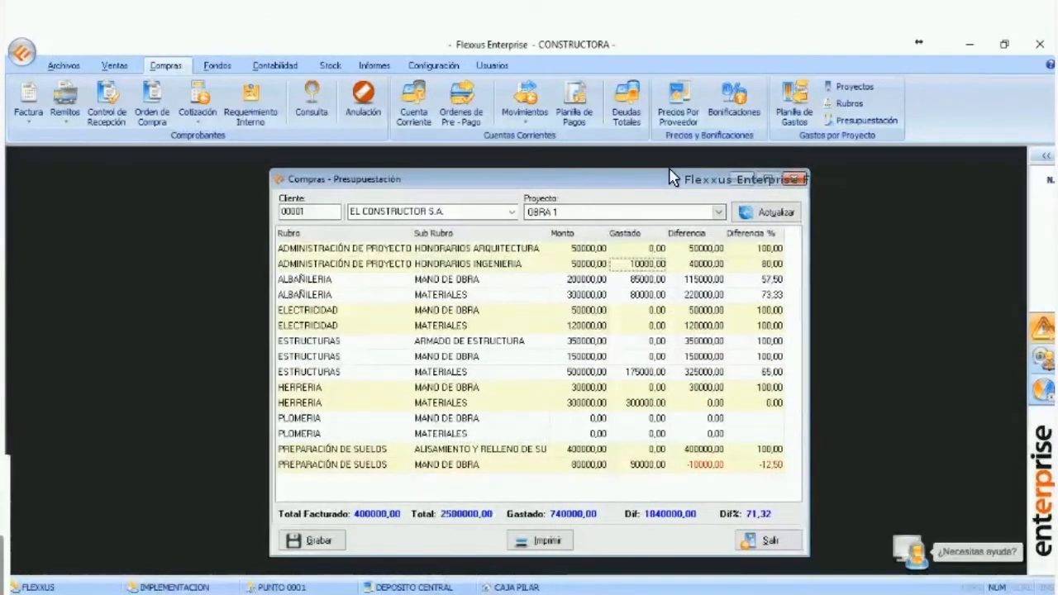
{"action": "left_click_drag", "start_coordinate": [670, 175], "coordinate": [716, 166]}
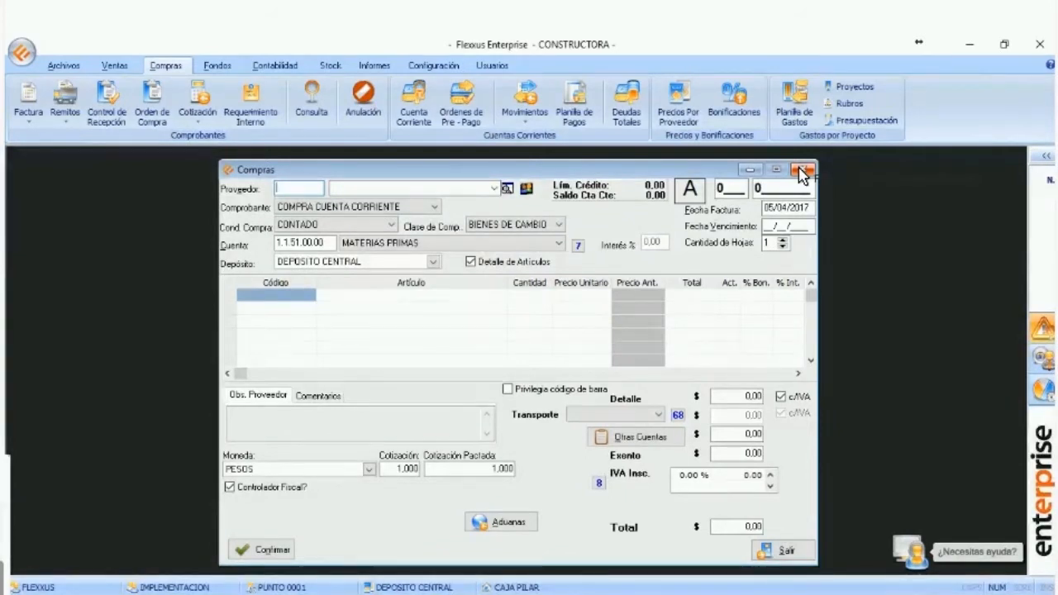
- Select MATERIALES S.A. as the supplier on a new purchase form
{"action": "left_click", "coordinate": [388, 189]}
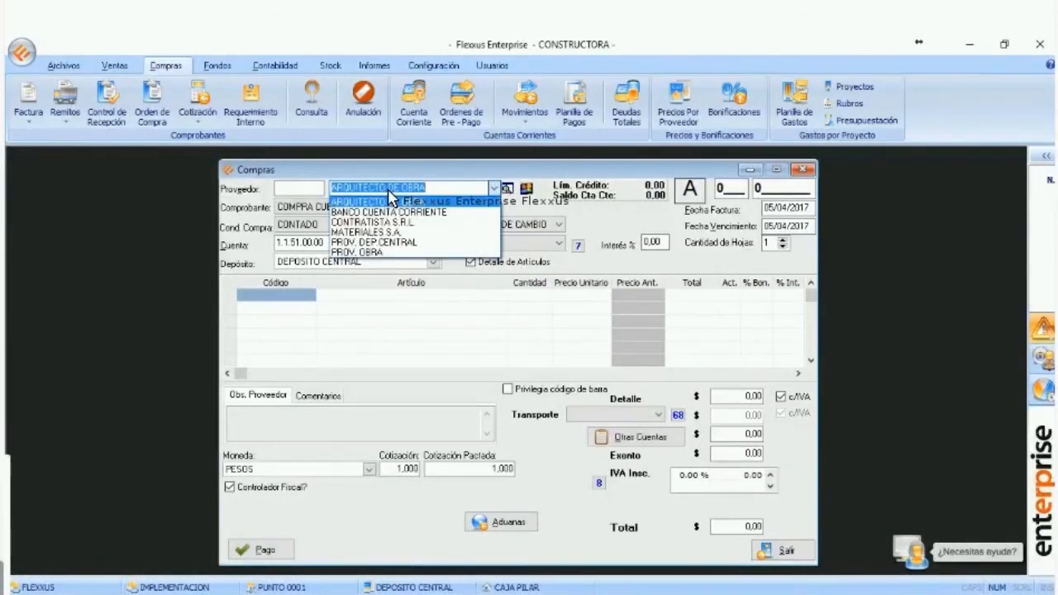
{"action": "key", "text": "Down"}
{"action": "key", "text": "Down"}
{"action": "key", "text": "Down"}
{"action": "key", "text": "Up"}
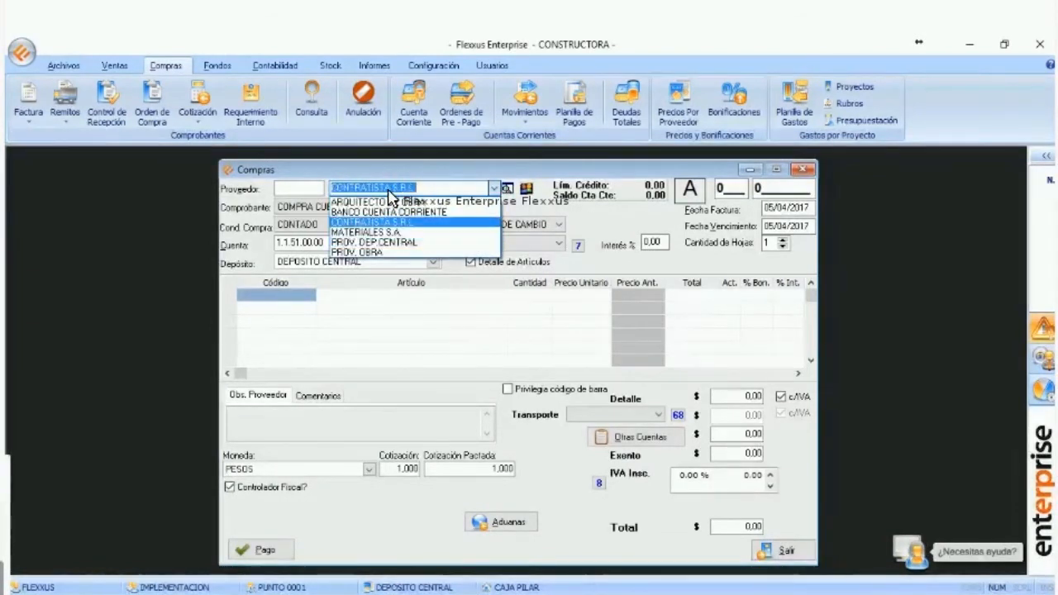
{"action": "key", "text": "Down"}
{"action": "key", "text": "Return"}
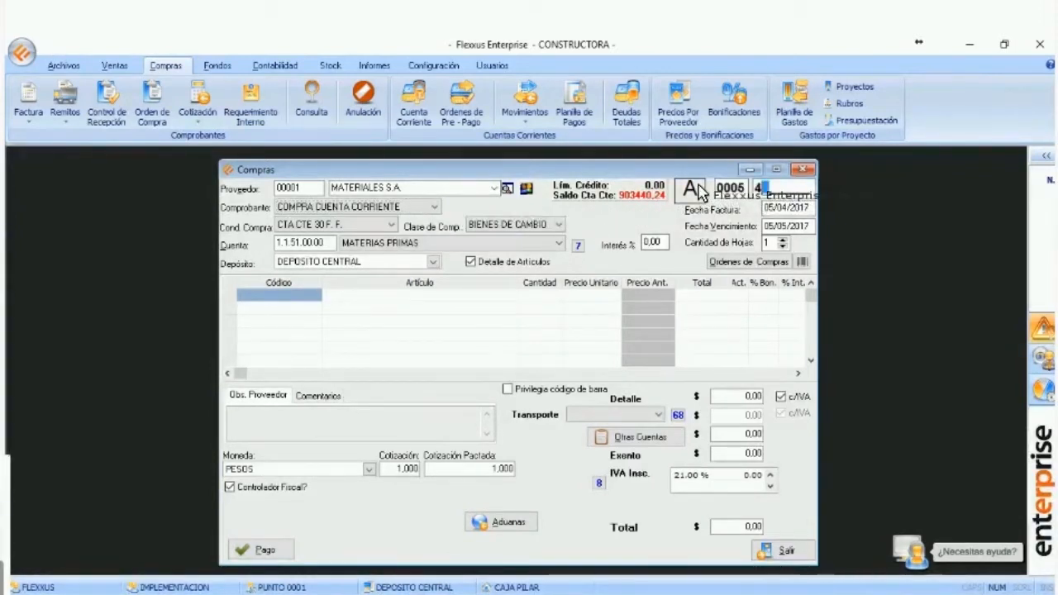
- Add ARENA to the purchase with a quantity of 50, keeping its suggested unit price
{"action": "left_click", "coordinate": [428, 296]}
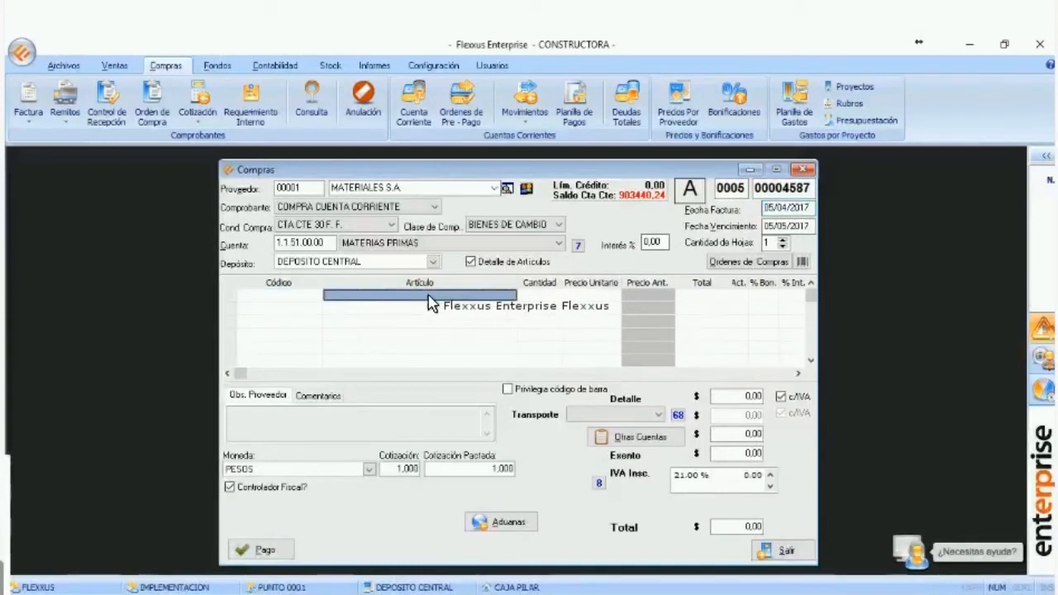
{"action": "type", "text": "ARENA"}
{"action": "key", "text": "Return"}
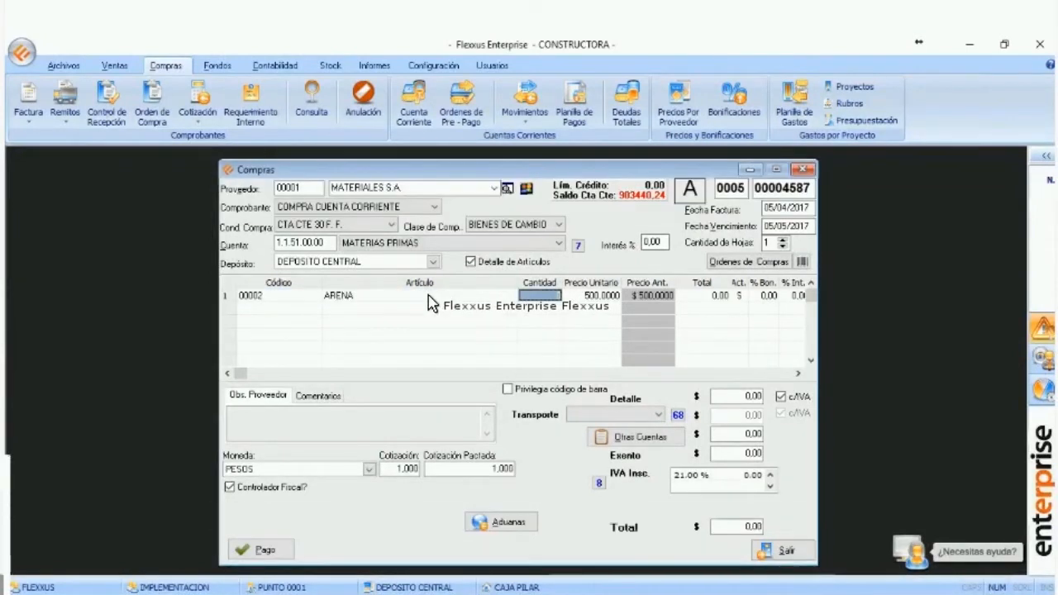
{"action": "type", "text": "50"}
{"action": "key", "text": "Return"}
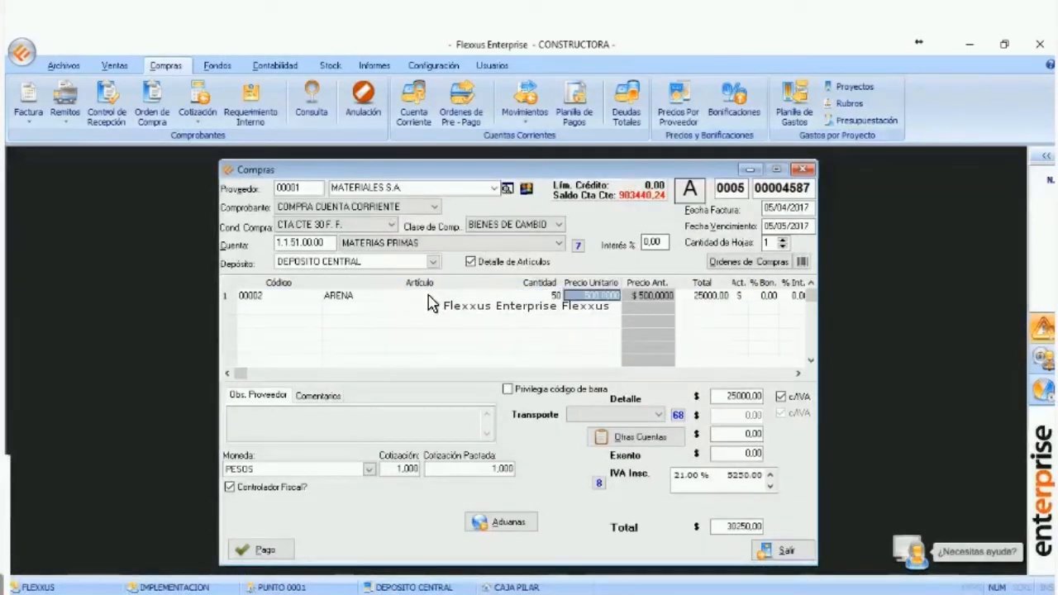
{"action": "key", "text": "Return"}
- Add CEMENTO as the second purchase item with a quantity of 20
{"action": "type", "text": "CEE"}
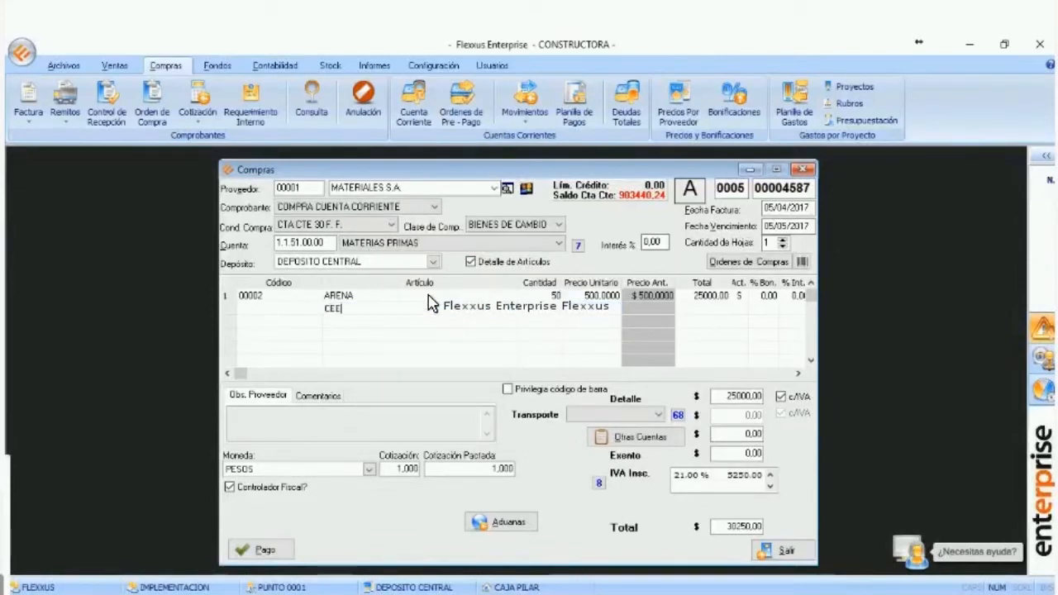
{"action": "key", "text": "Return"}
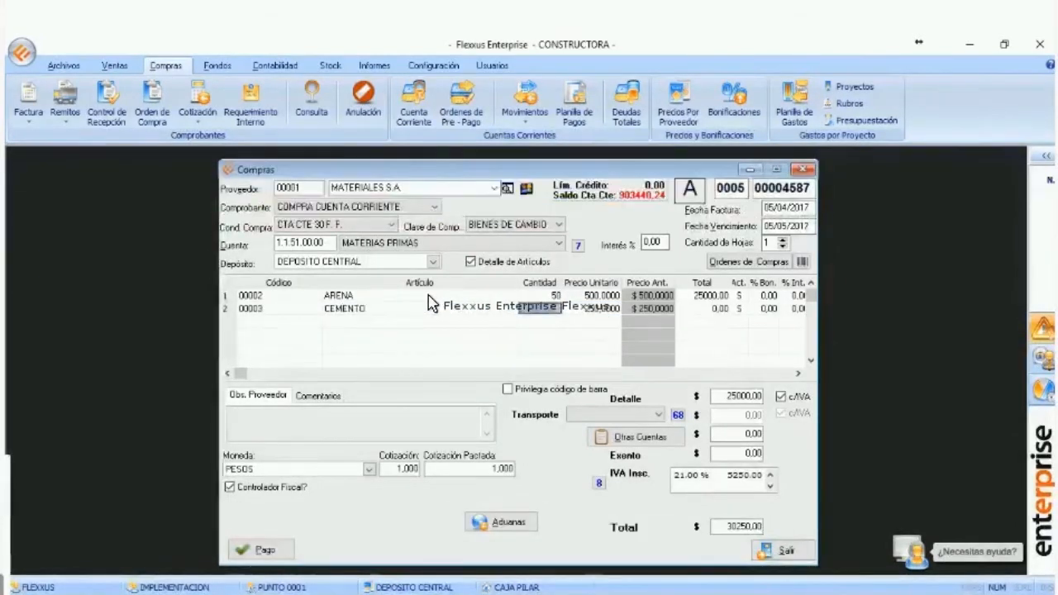
{"action": "type", "text": "20"}
{"action": "key", "text": "Return"}
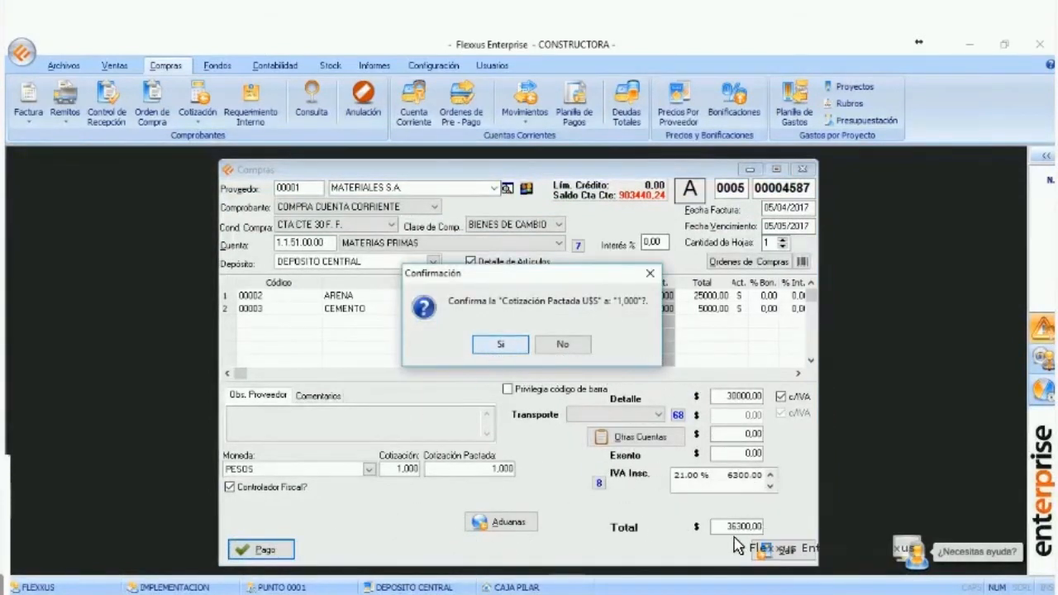
- Accept the agreed exchange rate and confirm the purchase on account without entering any payment
{"action": "key", "text": "Return"}
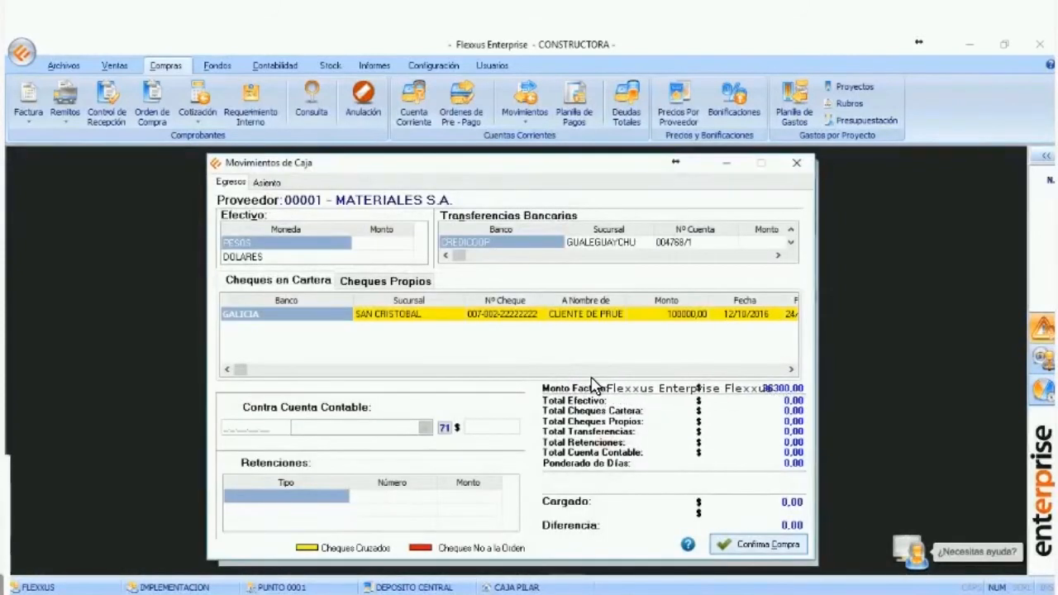
{"action": "key", "text": "alt+c"}
{"action": "key", "text": "Return"}
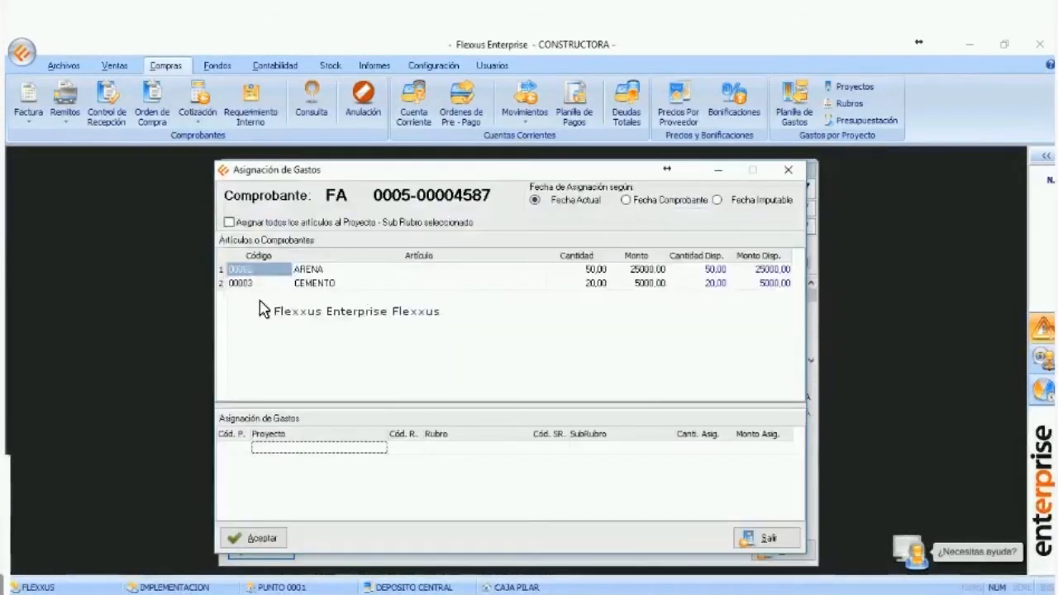
- Enable assigning all articles to the selected project and allocate the 50 units of ARENA to ALBAÑILERIA MATERIALES in OBRA 2
{"action": "left_click", "coordinate": [229, 222]}
{"action": "left_click", "coordinate": [315, 448]}
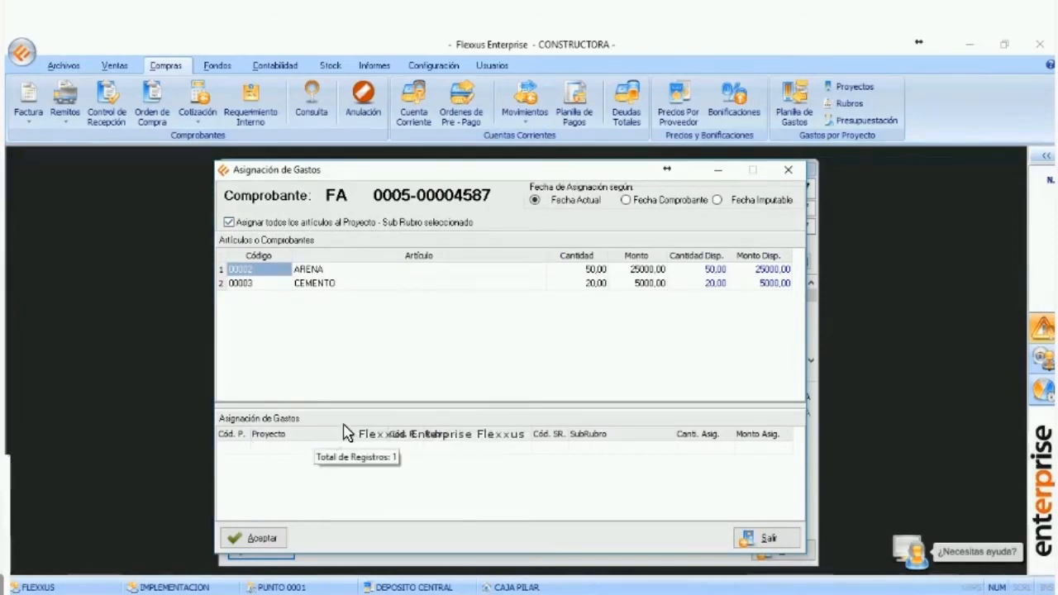
{"action": "key", "text": "Return"}
{"action": "left_click", "coordinate": [507, 313]}
{"action": "left_click", "coordinate": [471, 344]}
{"action": "left_click", "coordinate": [387, 442]}
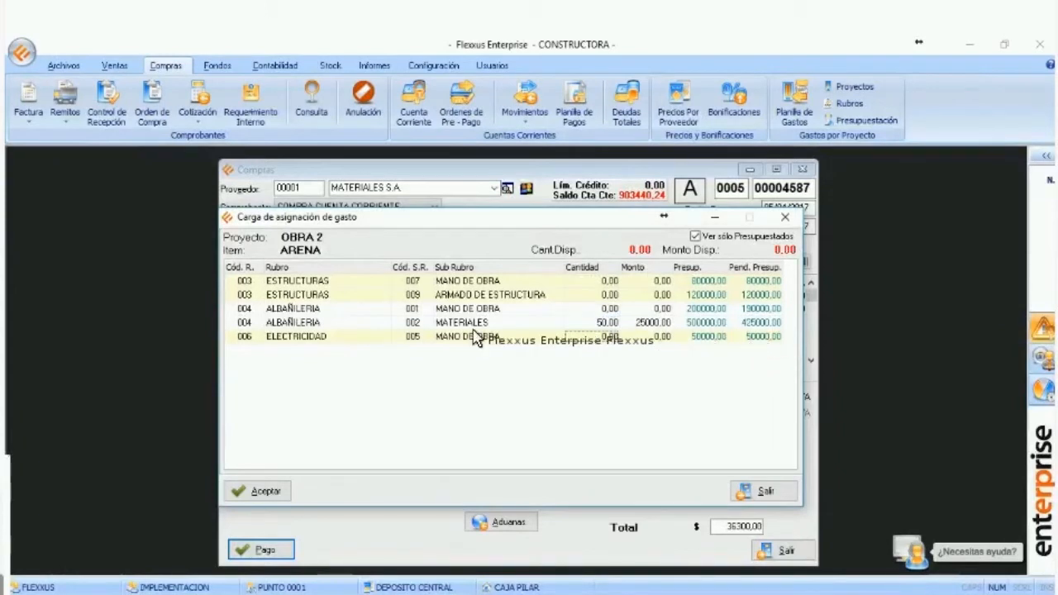
- Accept the expense assignment, apply it to all the articles and finish registering the purchase
{"action": "left_click", "coordinate": [261, 493]}
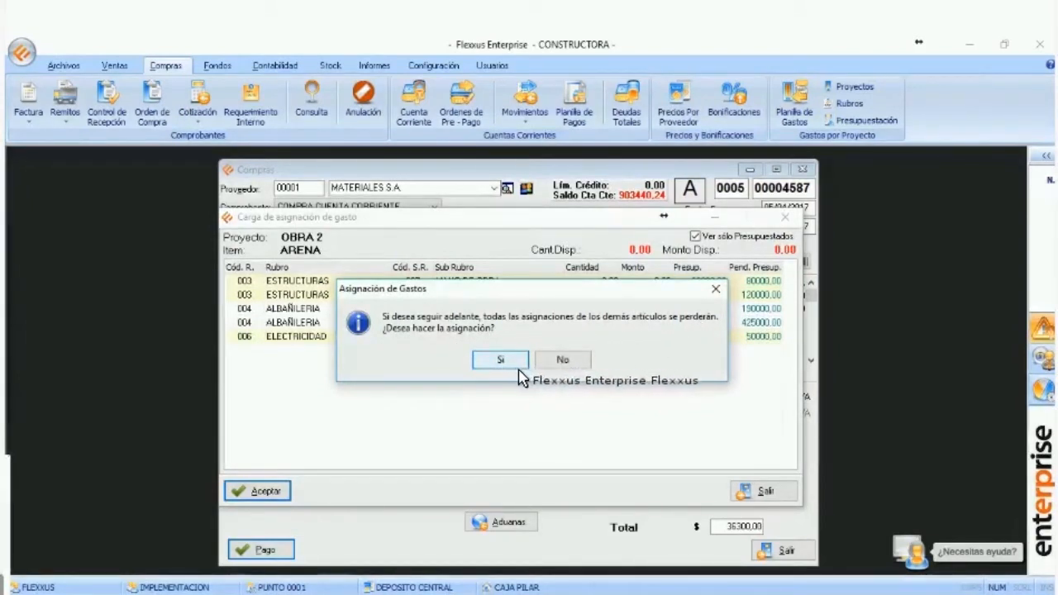
{"action": "key", "text": "Return"}
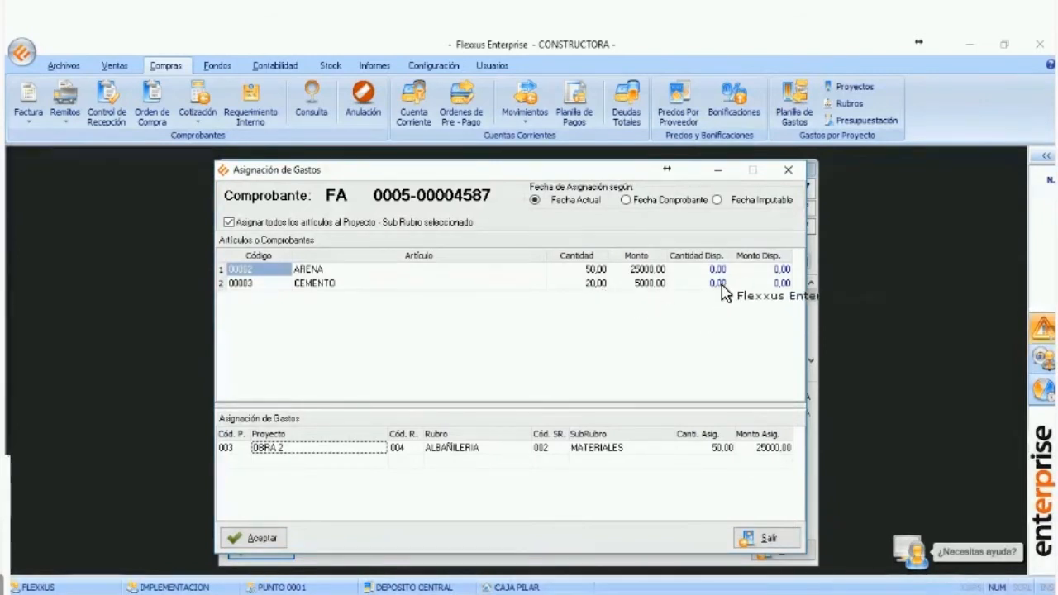
{"action": "left_click", "coordinate": [261, 538]}
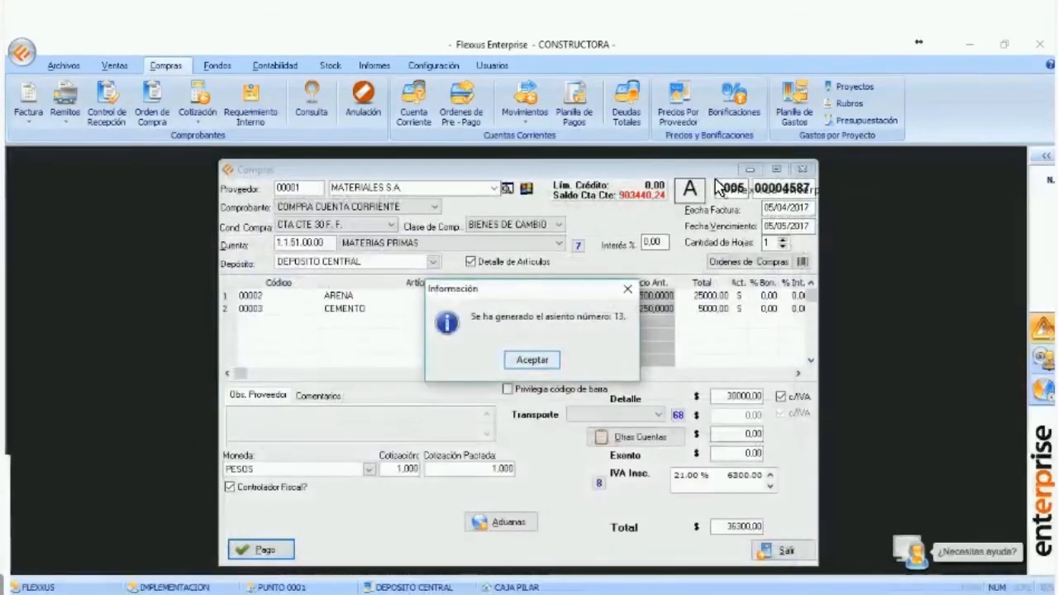
{"action": "key", "text": "Return"}
- Close the purchase form, load the budget of EL CONSTRUCTOR S.A. for OBRA 2 and review the amounts spent and total invoiced
{"action": "left_click_drag", "start_coordinate": [714, 174], "coordinate": [628, 171]}
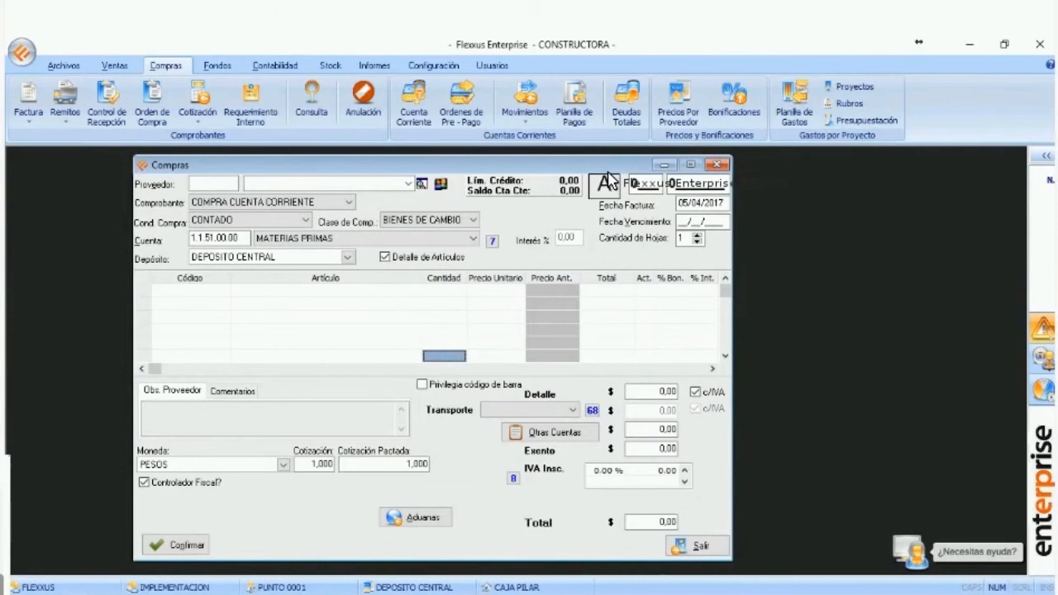
{"action": "left_click_drag", "start_coordinate": [613, 178], "coordinate": [637, 189]}
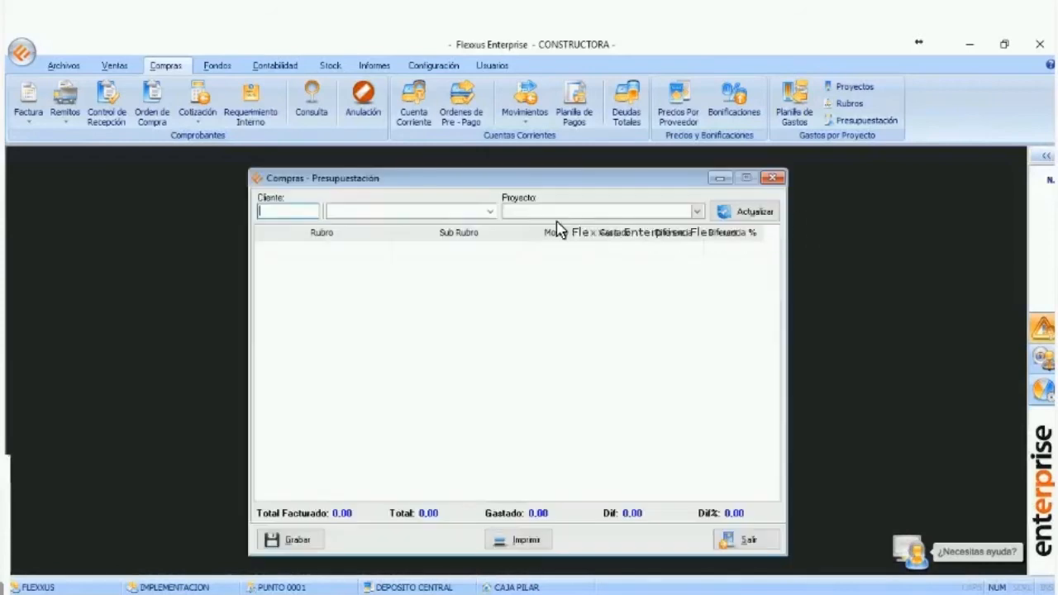
{"action": "left_click", "coordinate": [490, 212]}
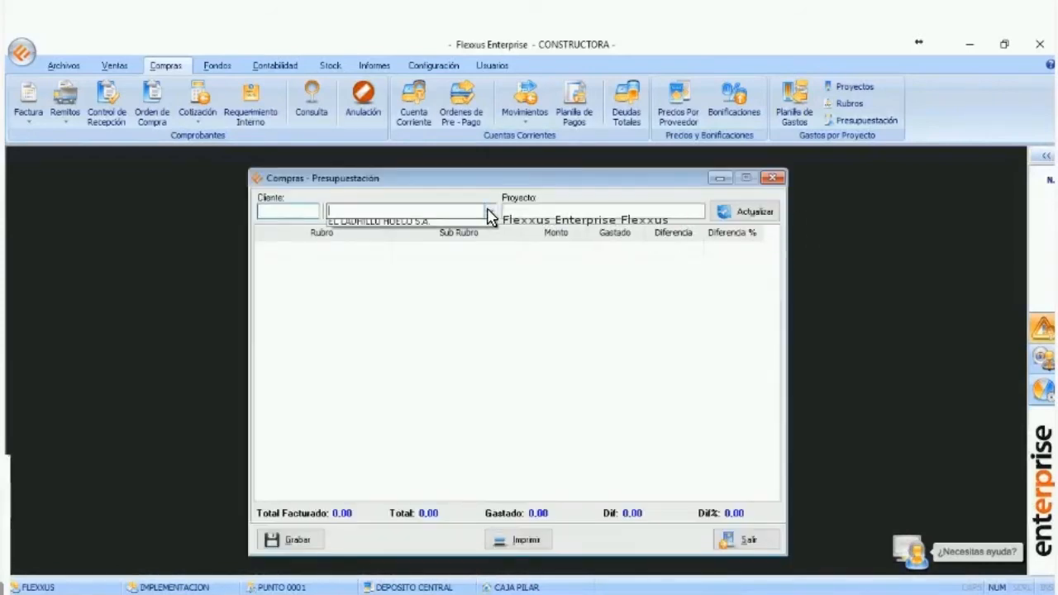
{"action": "left_click", "coordinate": [697, 217]}
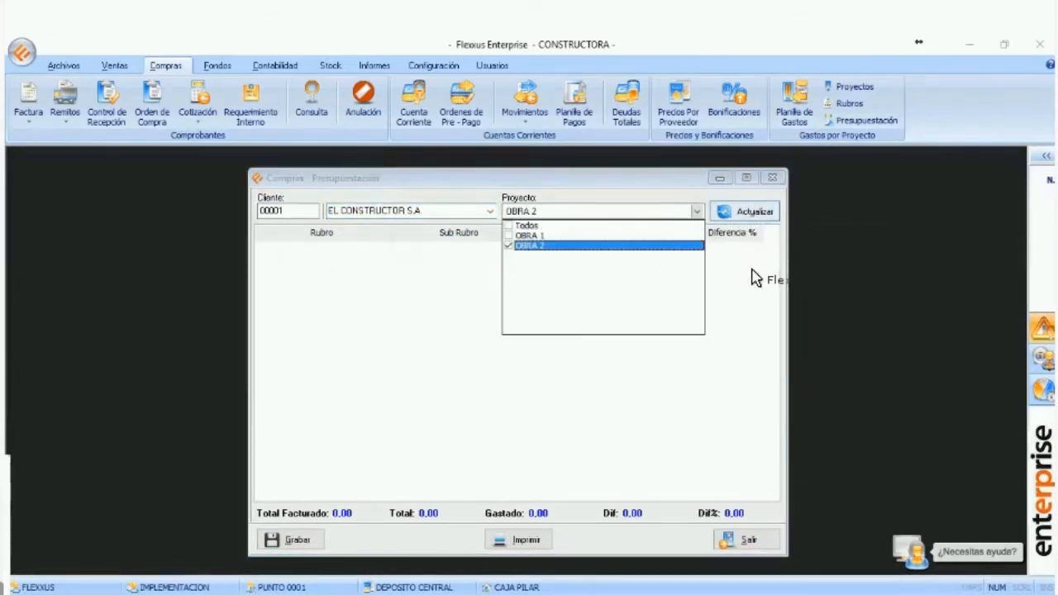
{"action": "left_click", "coordinate": [756, 333]}
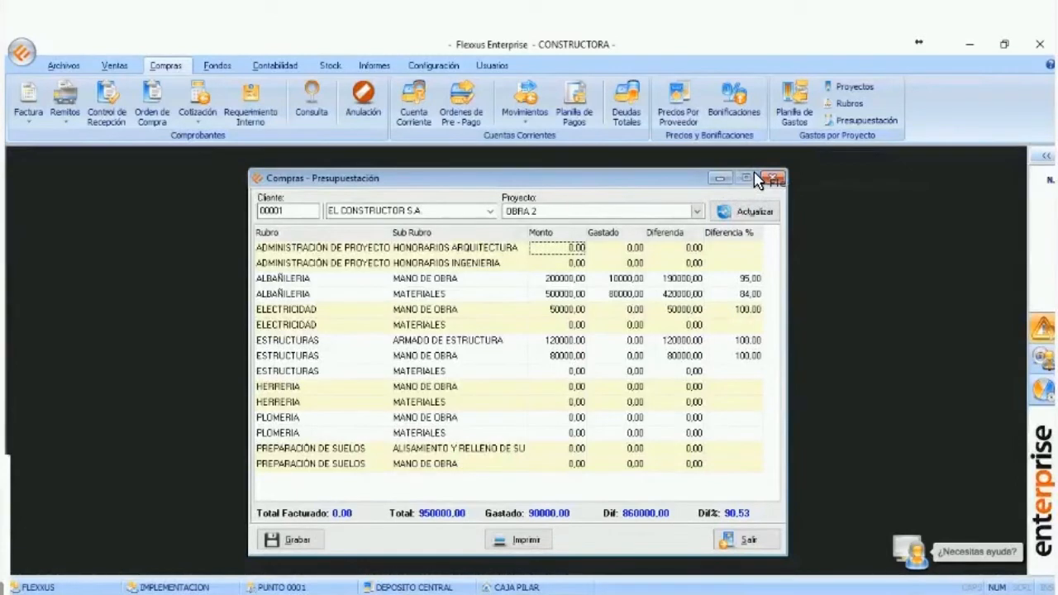
{"action": "left_click_drag", "start_coordinate": [599, 184], "coordinate": [758, 180]}
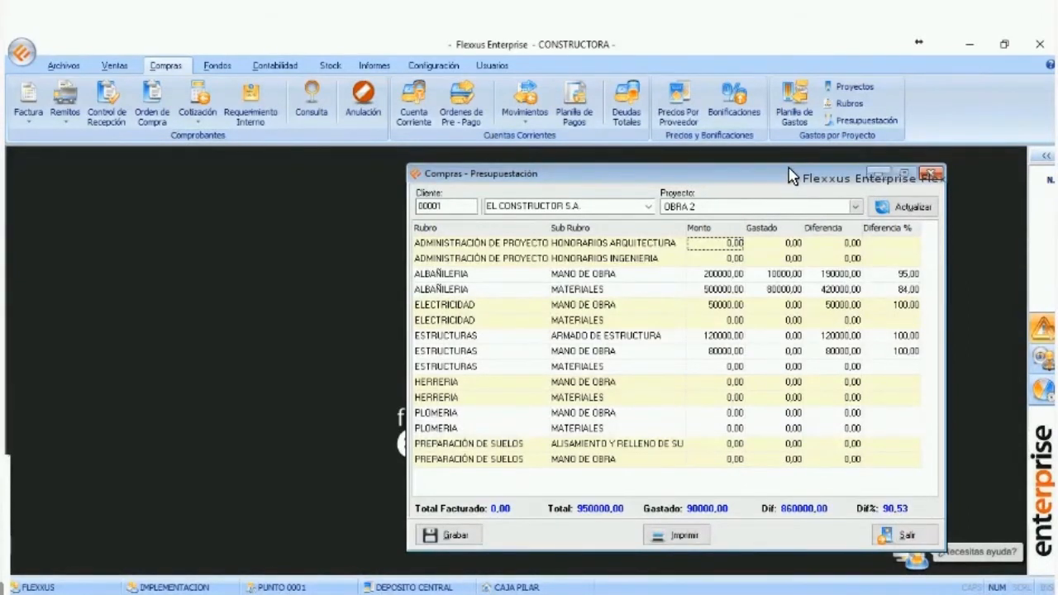
{"action": "left_click_drag", "start_coordinate": [785, 169], "coordinate": [821, 163]}
{"action": "left_click_drag", "start_coordinate": [681, 173], "coordinate": [666, 179]}
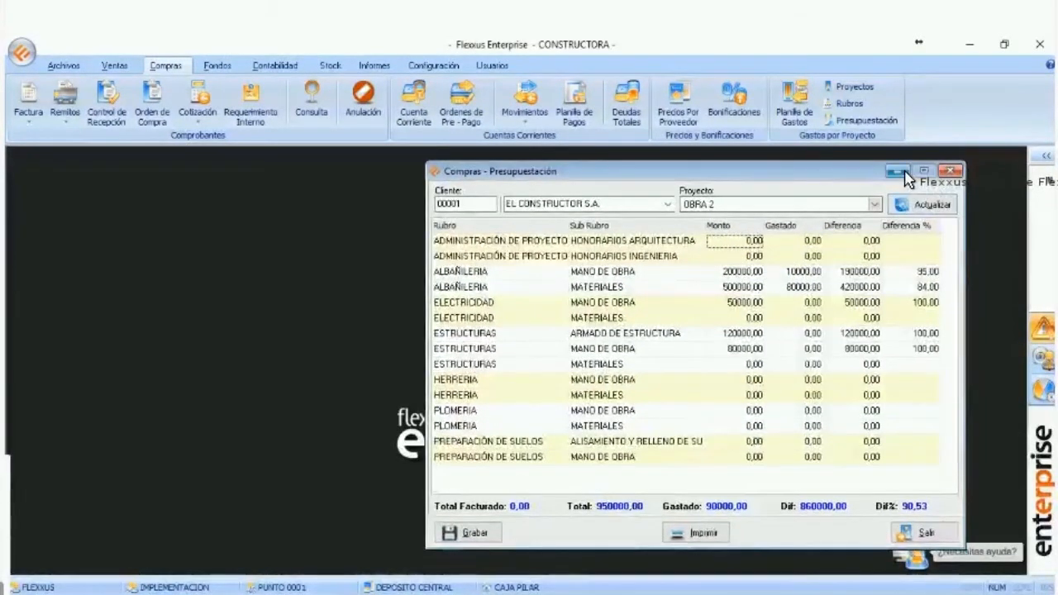
- Minimize the budget view and start a sales invoice for EL CONSTRUCTOR S.A. linked to the project OBRA 2
{"action": "left_click", "coordinate": [901, 174]}
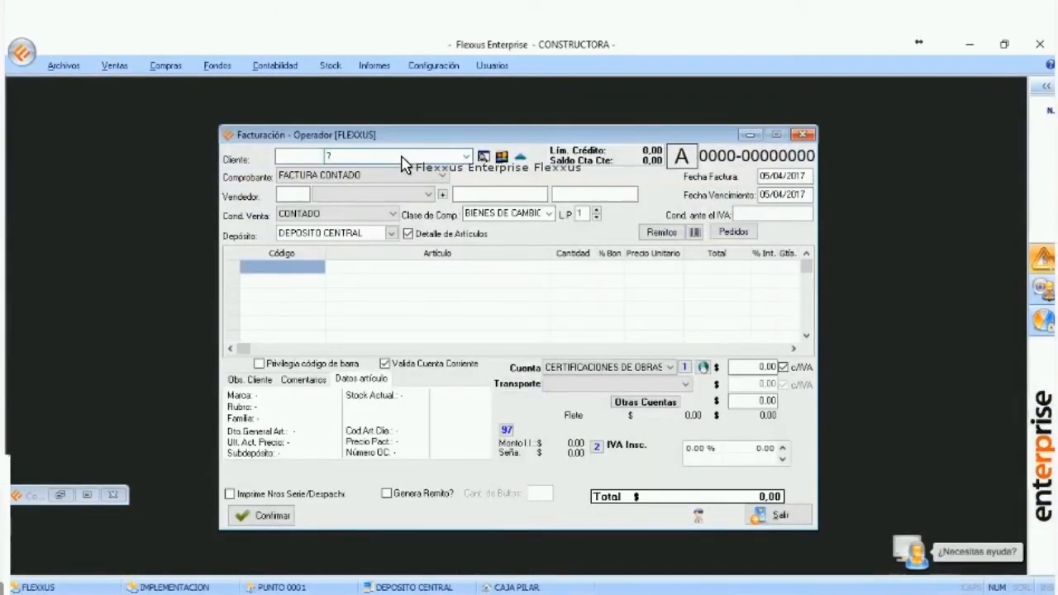
{"action": "key", "text": "Return"}
{"action": "left_click", "coordinate": [389, 198]}
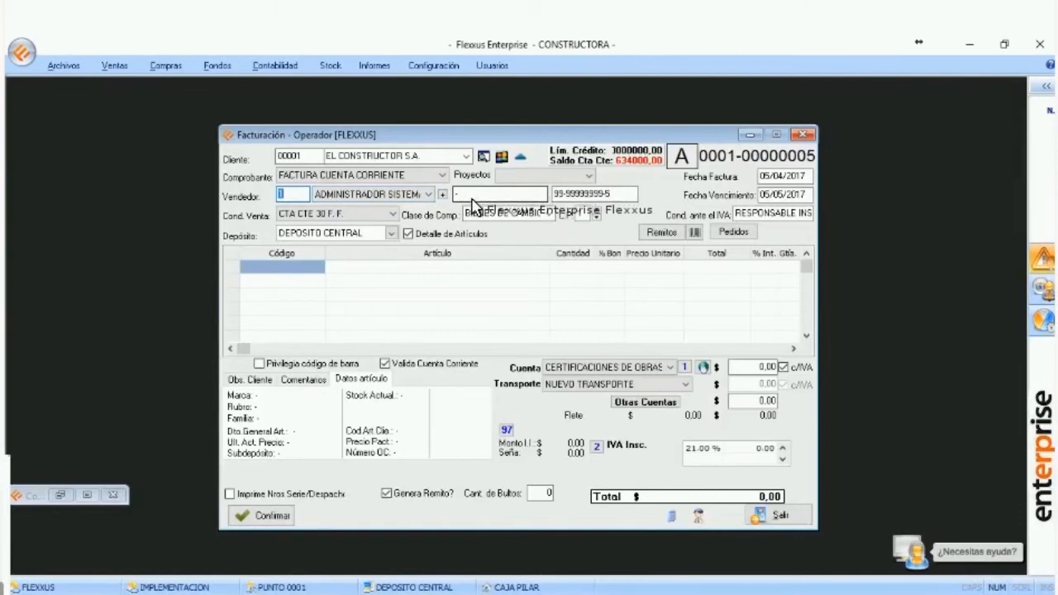
{"action": "left_click", "coordinate": [589, 177]}
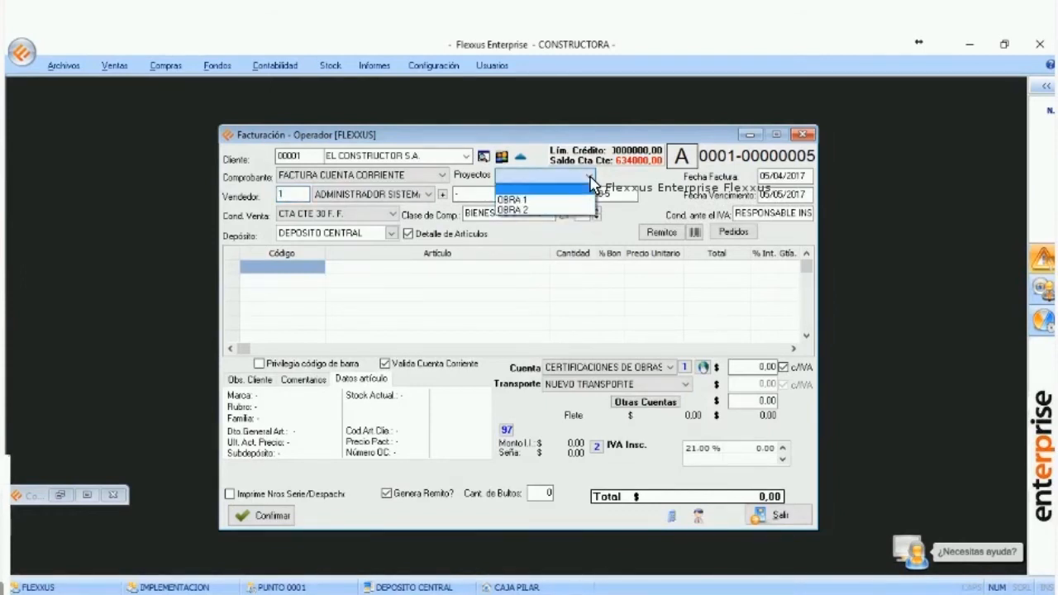
{"action": "left_click", "coordinate": [509, 211]}
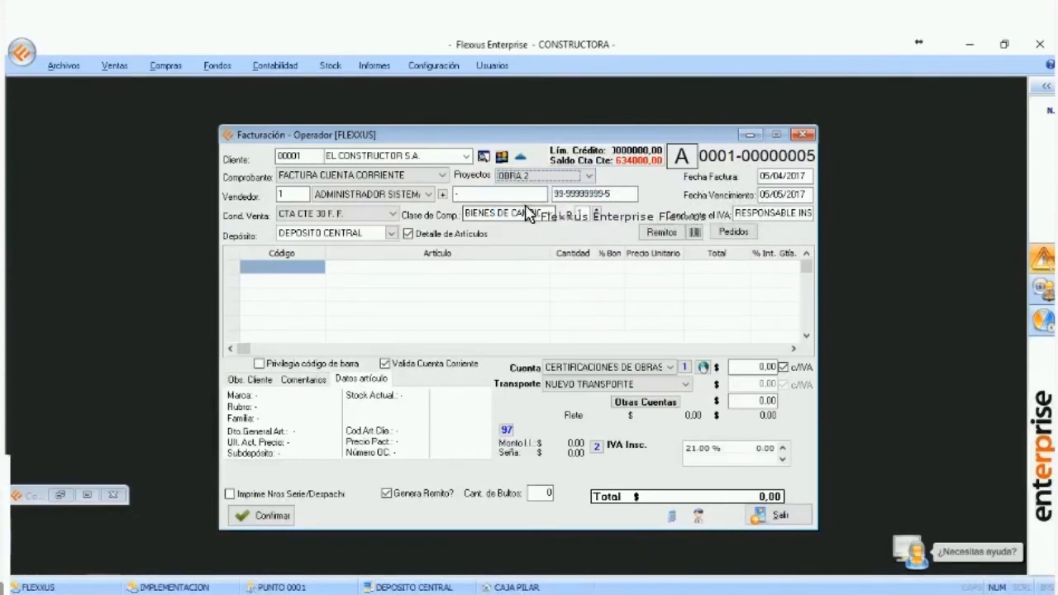
- Turn off article detail on the invoice and add the concept ANTICIPO 20% DE LA OBRA, quantity 1, unit price 200000
{"action": "left_click_drag", "start_coordinate": [608, 135], "coordinate": [632, 127]}
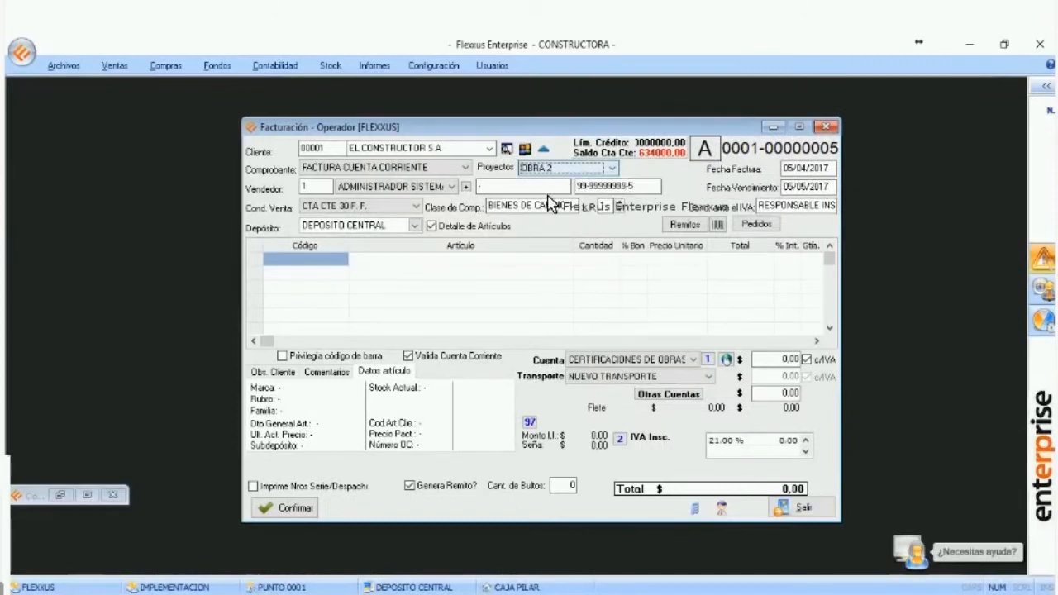
{"action": "left_click", "coordinate": [431, 226]}
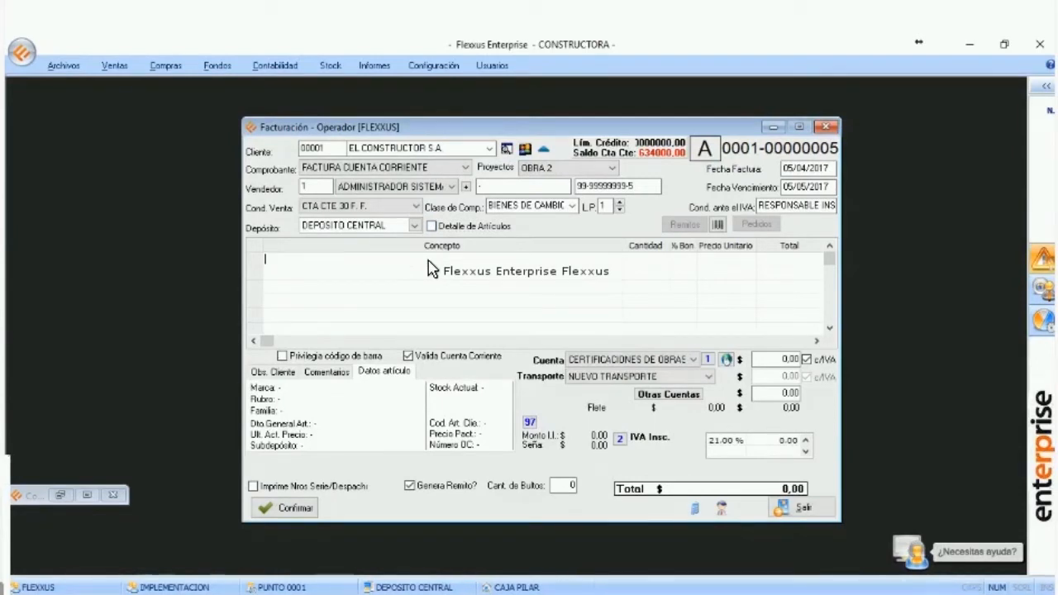
{"action": "left_click", "coordinate": [428, 261]}
{"action": "type", "text": "ANTICIPO "}
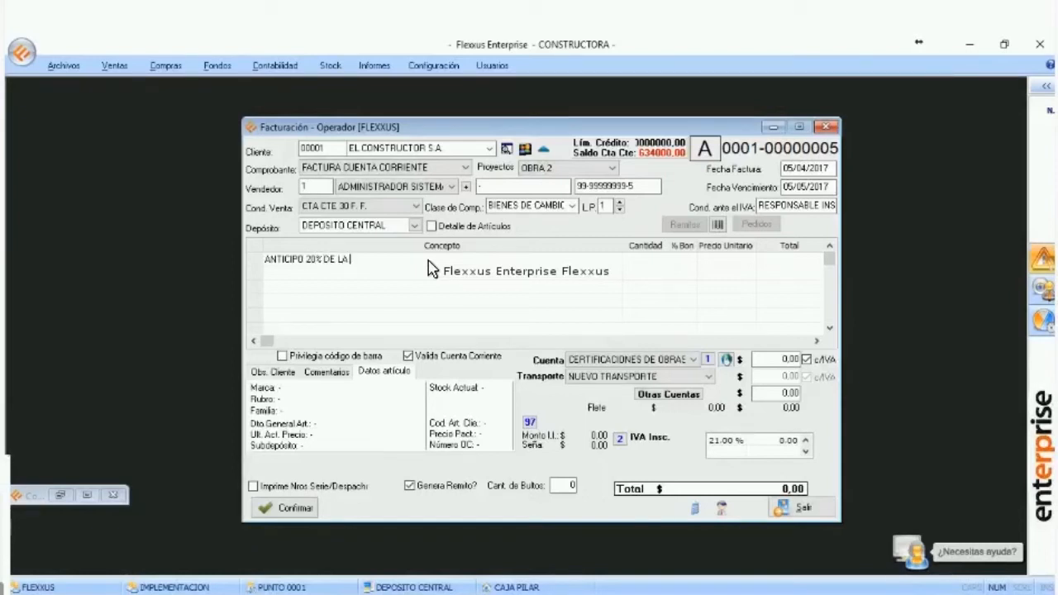
{"action": "type", "text": "20% DE LA OBRA"}
{"action": "key", "text": "Return"}
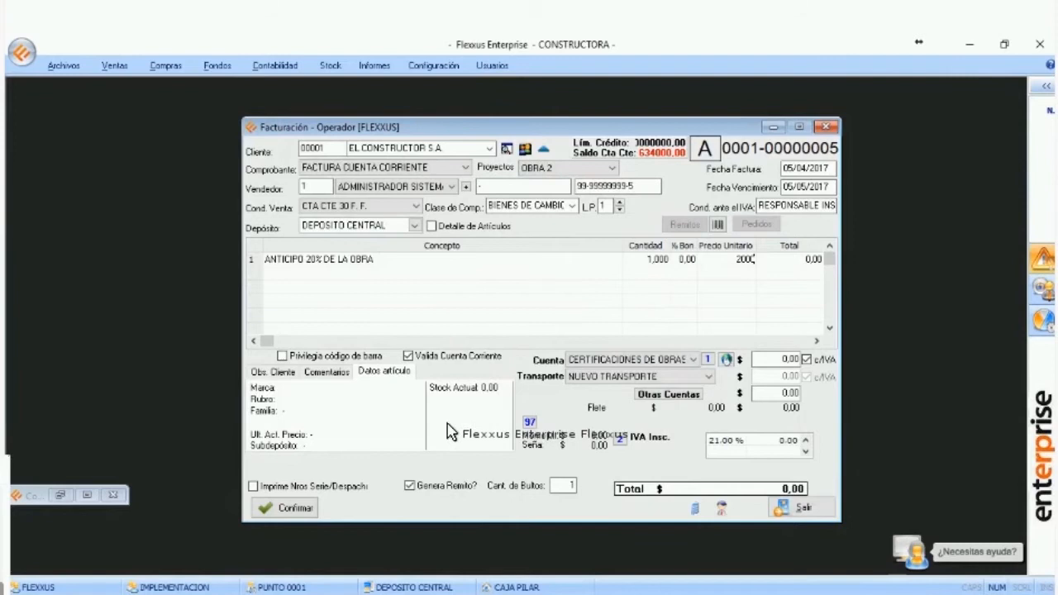
- Confirm the sales invoice on account without printing it and close the invoicing form
{"action": "left_click", "coordinate": [285, 507]}
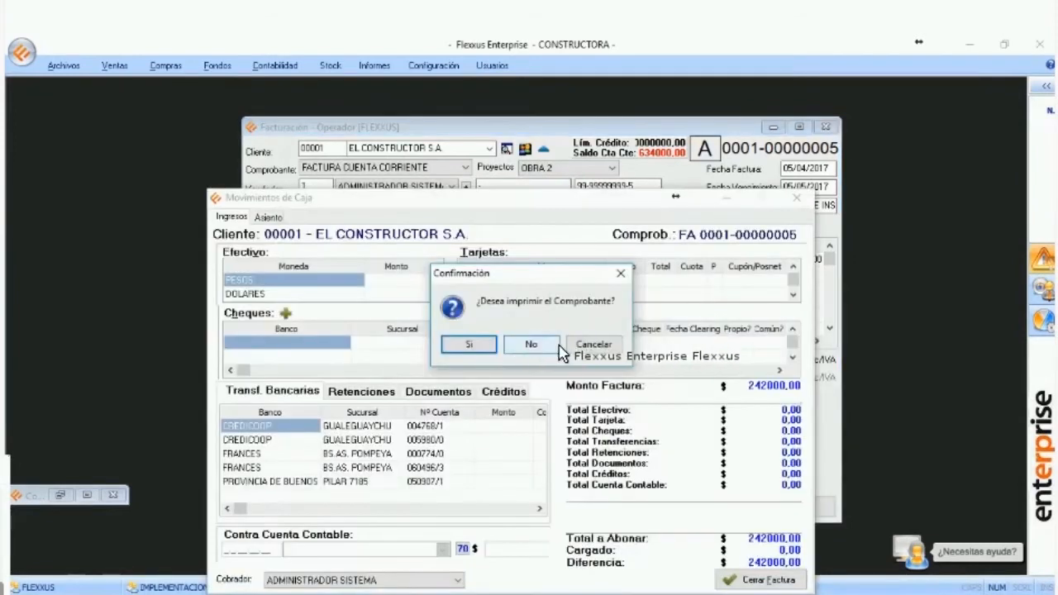
{"action": "left_click", "coordinate": [541, 346]}
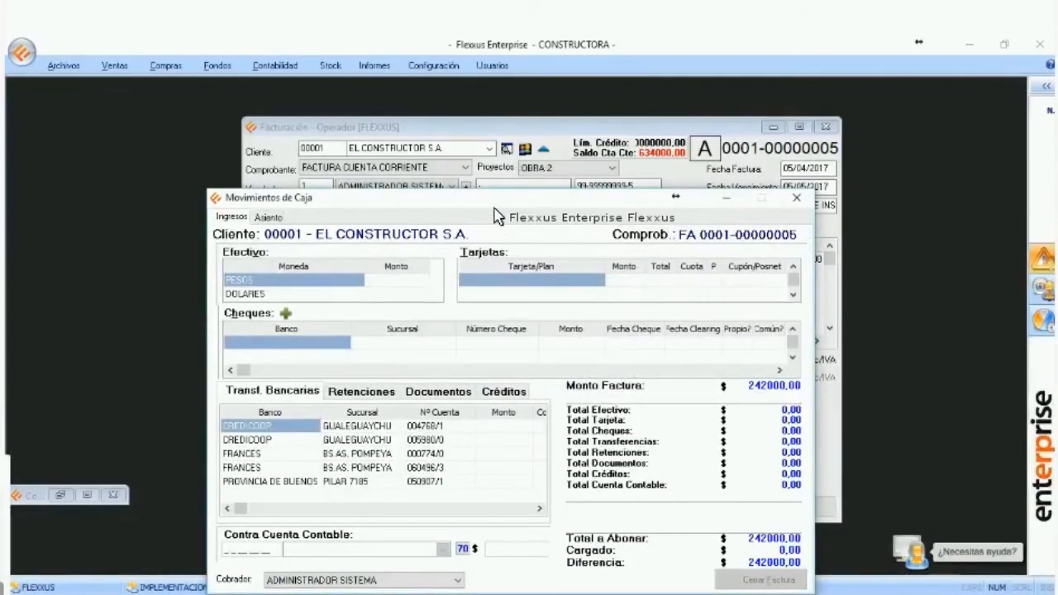
{"action": "left_click", "coordinate": [797, 198]}
{"action": "left_click", "coordinate": [805, 135]}
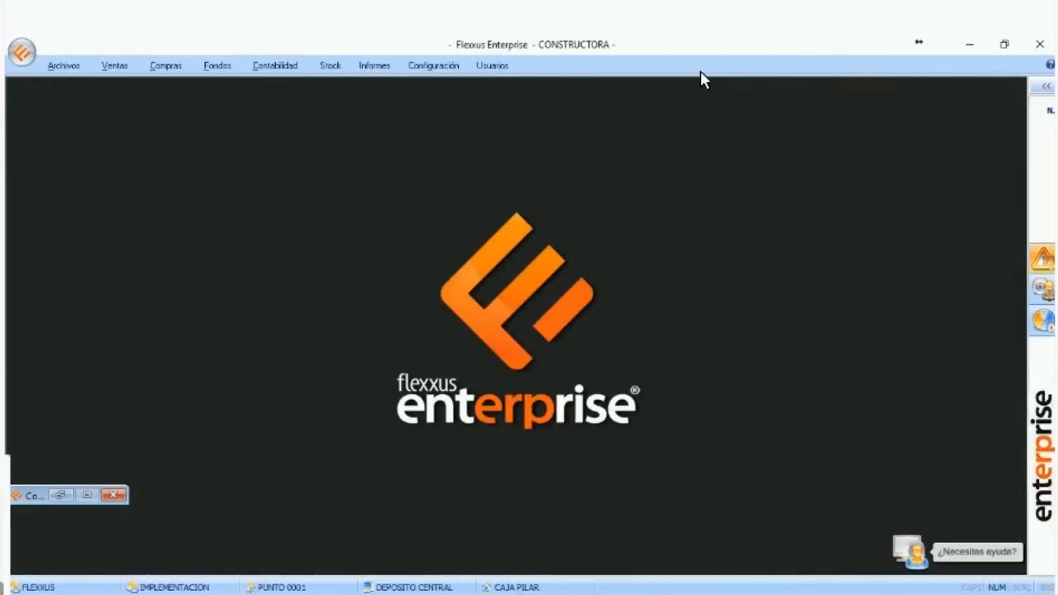
- Restore the OBRA 2 budget view, refresh it to check the total invoiced, and close it
{"action": "left_click", "coordinate": [372, 66]}
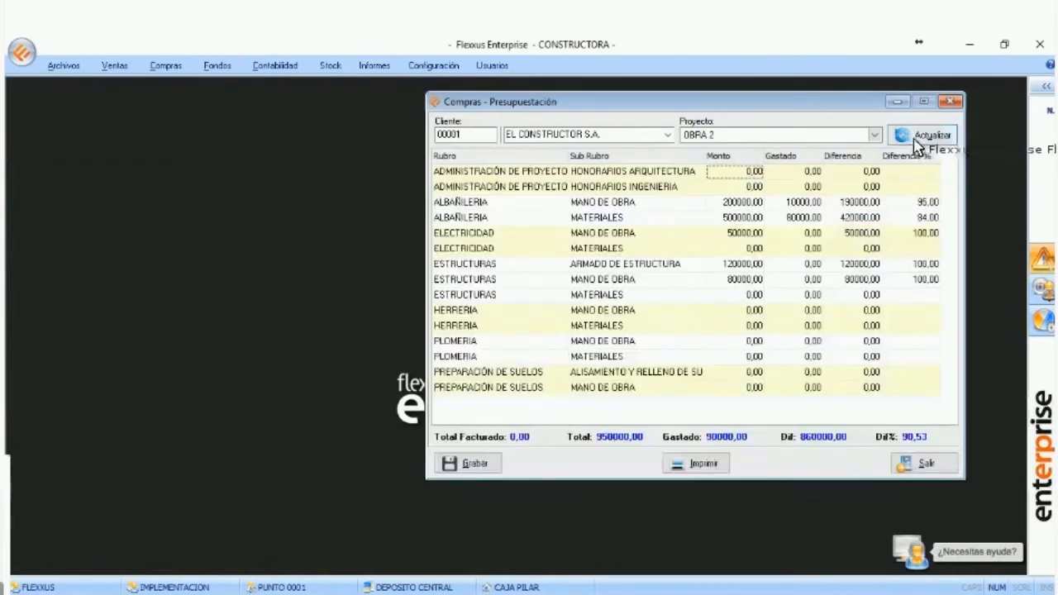
{"action": "left_click", "coordinate": [913, 135]}
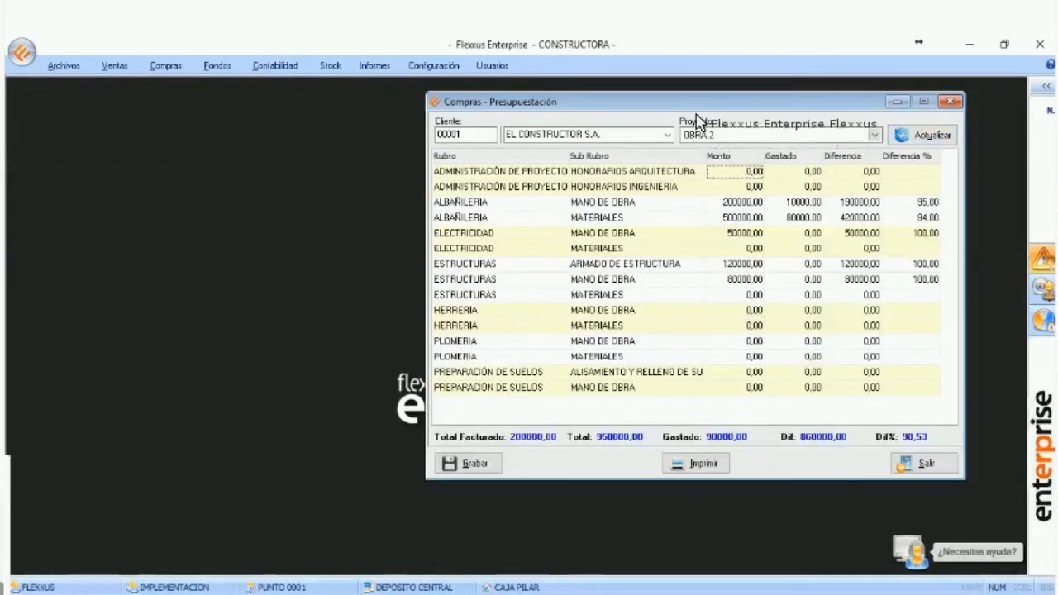
{"action": "left_click_drag", "start_coordinate": [494, 438], "coordinate": [395, 477]}
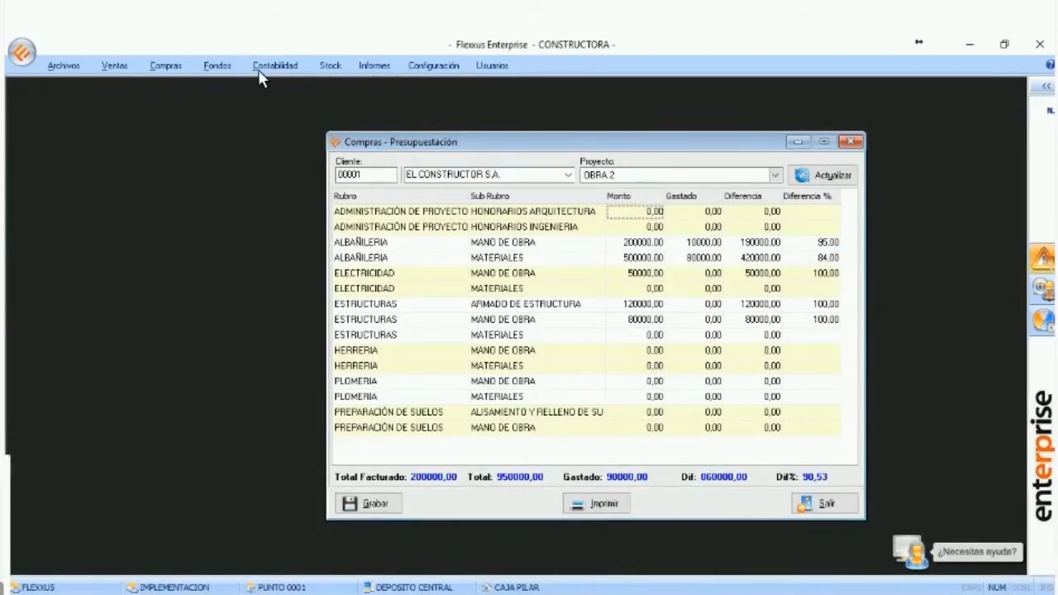
{"action": "left_click", "coordinate": [852, 142]}
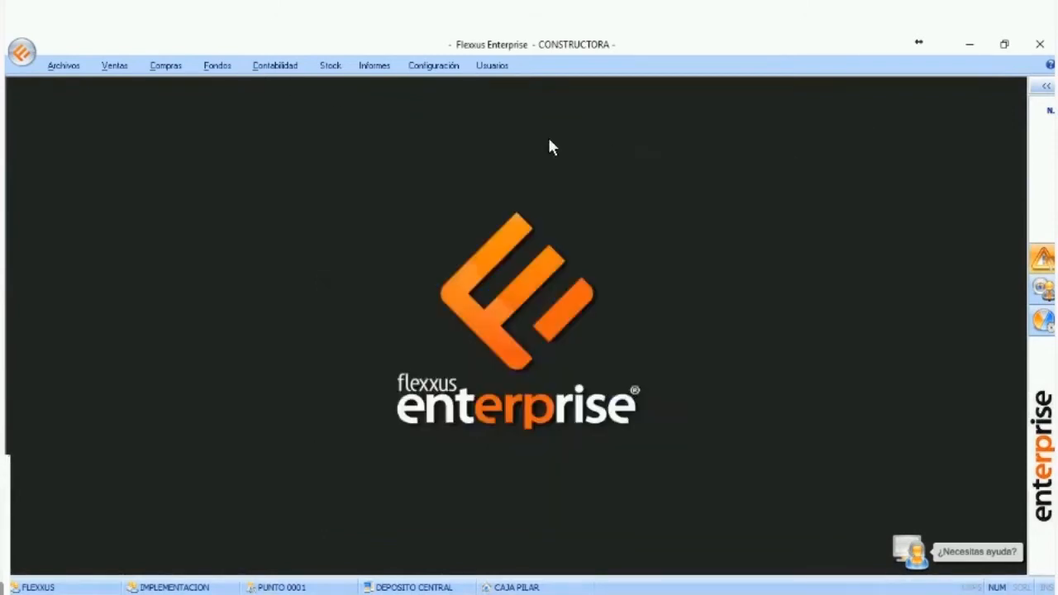
- Start an internal delivery note (Remito Interno) for the client EL CONSTRUCTOR S.A
{"action": "left_click", "coordinate": [120, 67]}
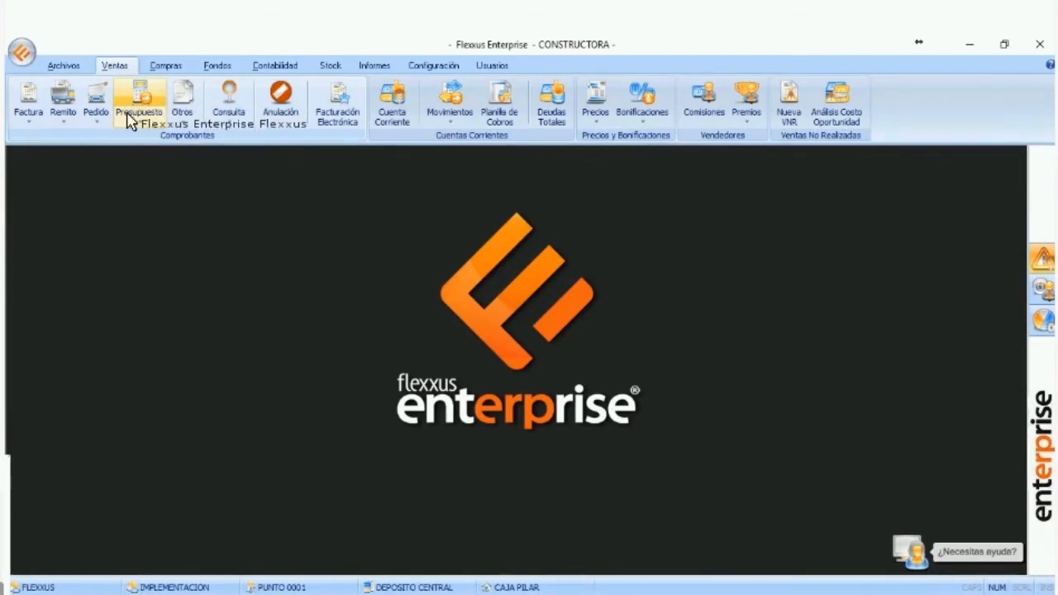
{"action": "left_click", "coordinate": [66, 128]}
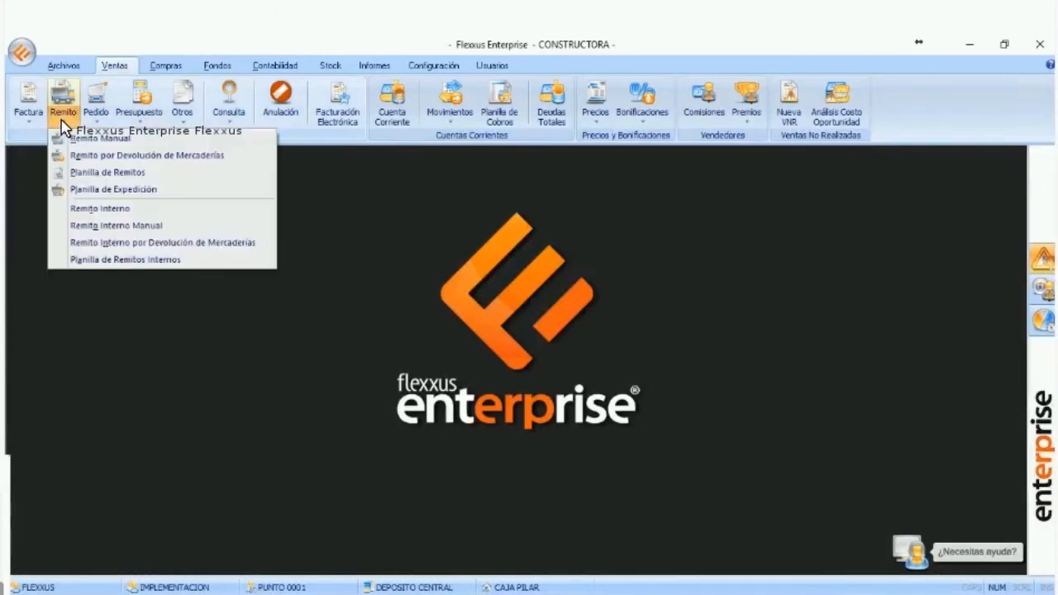
{"action": "left_click", "coordinate": [99, 209]}
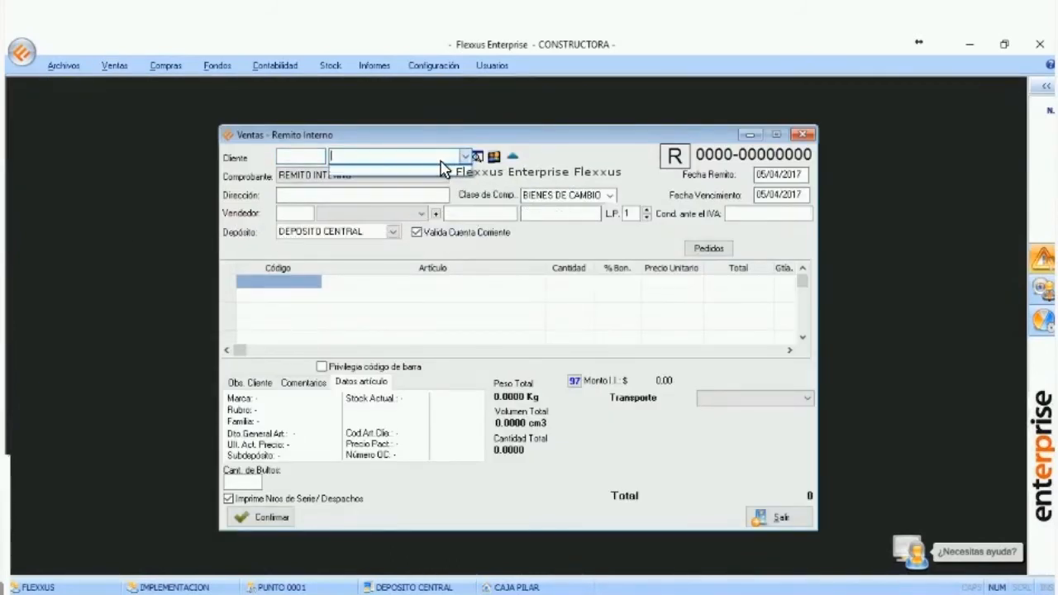
{"action": "key", "text": "Return"}
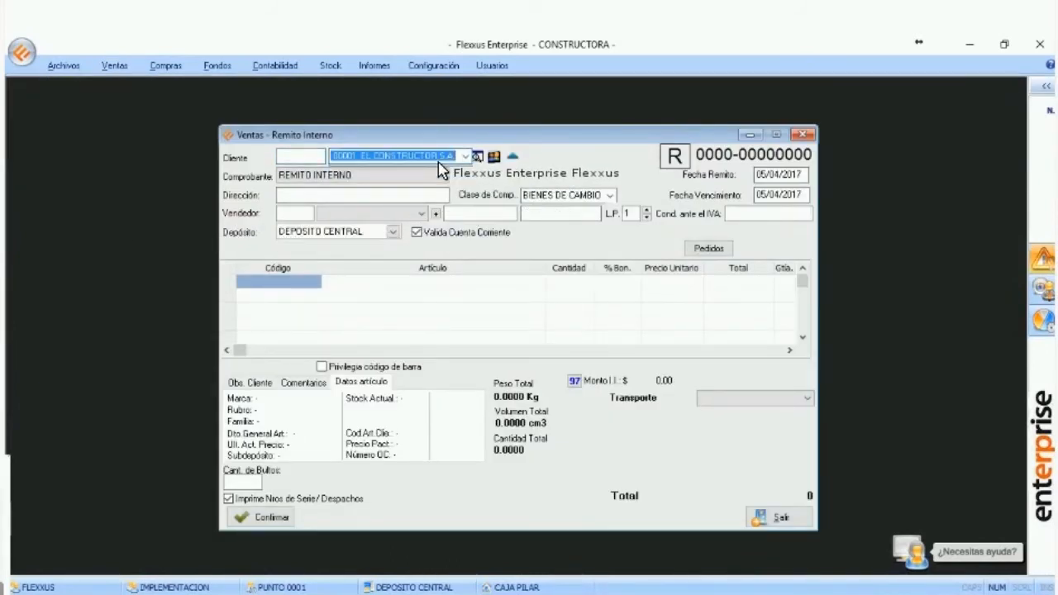
{"action": "left_click", "coordinate": [441, 171]}
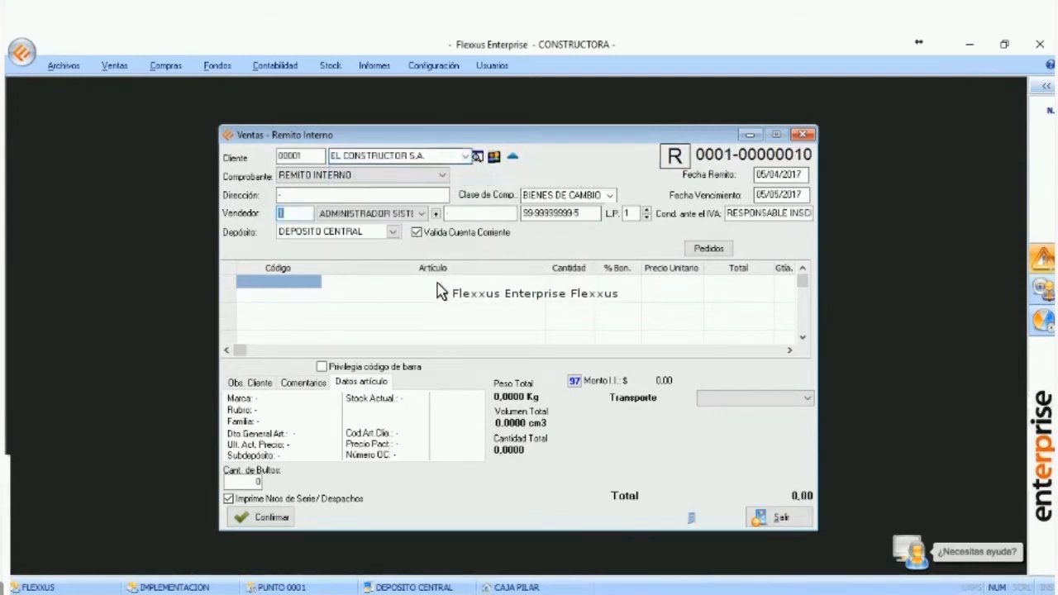
- Add the article ARENA to the internal delivery note with quantity 200
{"action": "key", "text": "Return"}
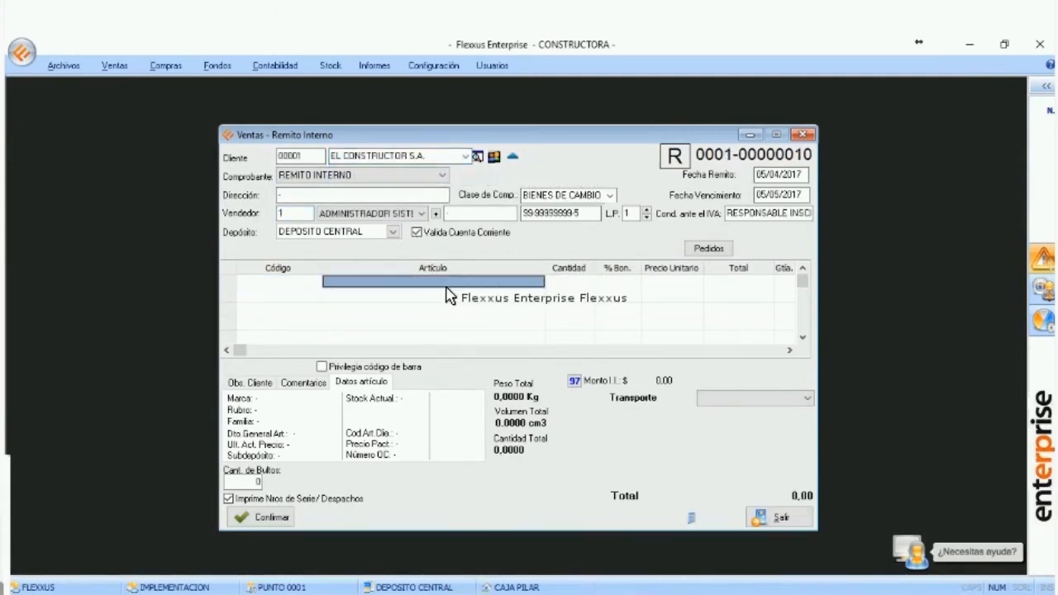
{"action": "type", "text": "ARENA"}
{"action": "key", "text": "Return"}
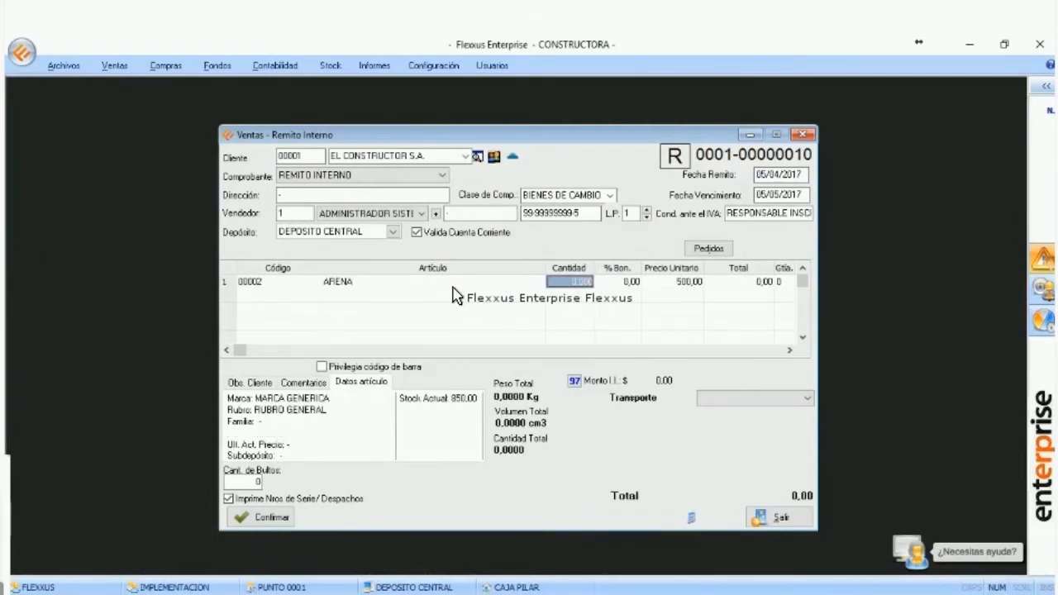
{"action": "type", "text": "200"}
{"action": "key", "text": "Return"}
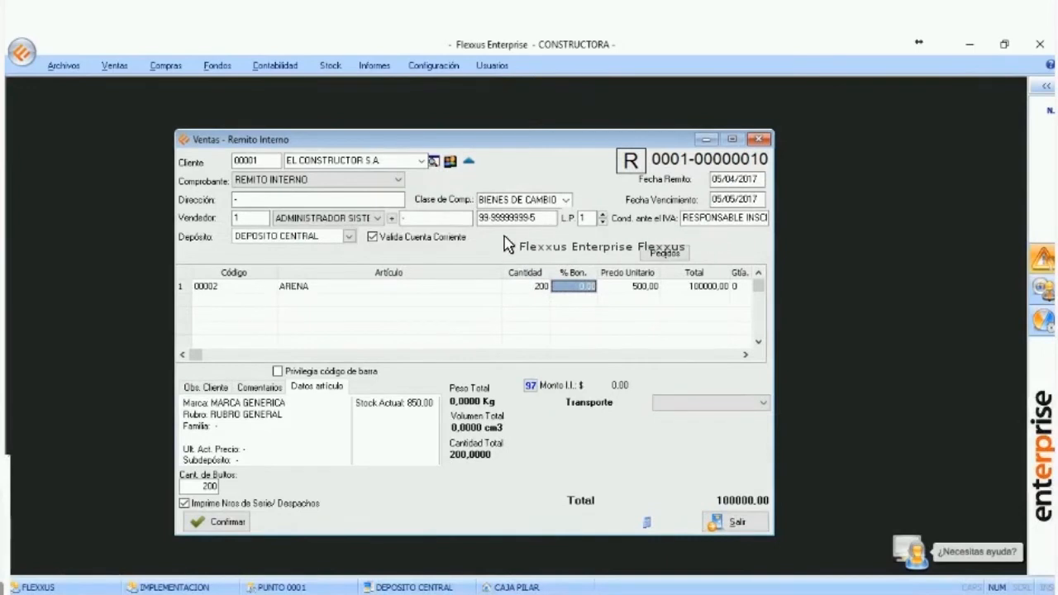
- Confirm the internal delivery note without printing it and choose to assign project expenses to its items
{"action": "left_click", "coordinate": [228, 522]}
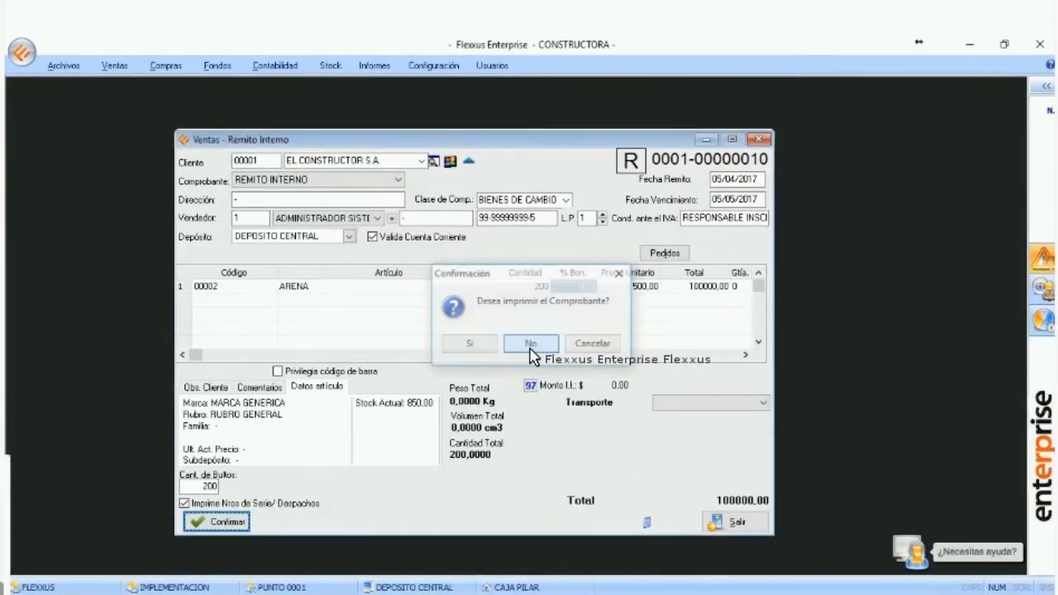
{"action": "left_click", "coordinate": [531, 345]}
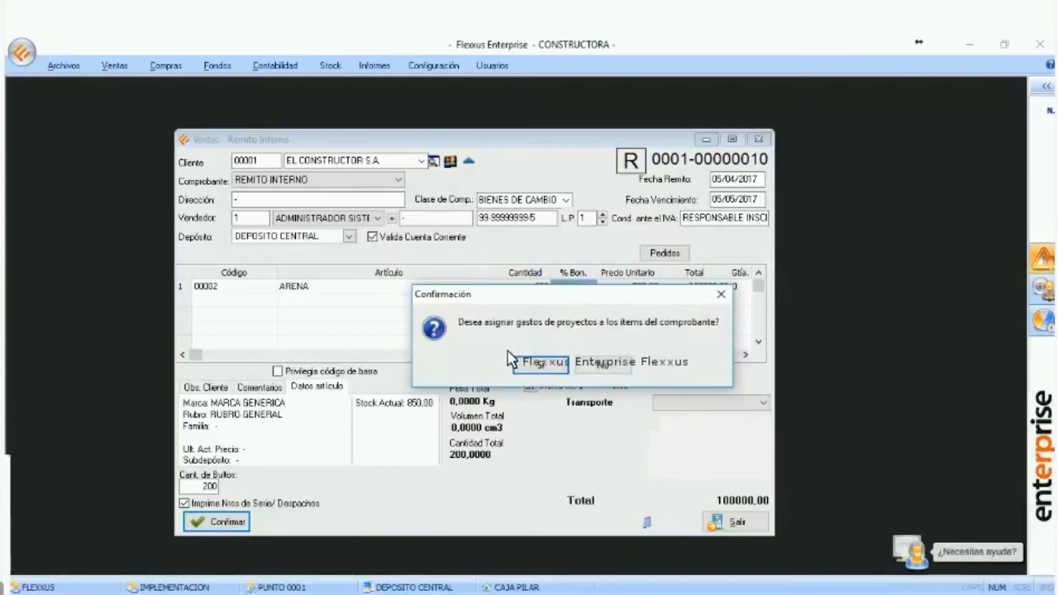
{"action": "left_click", "coordinate": [539, 366]}
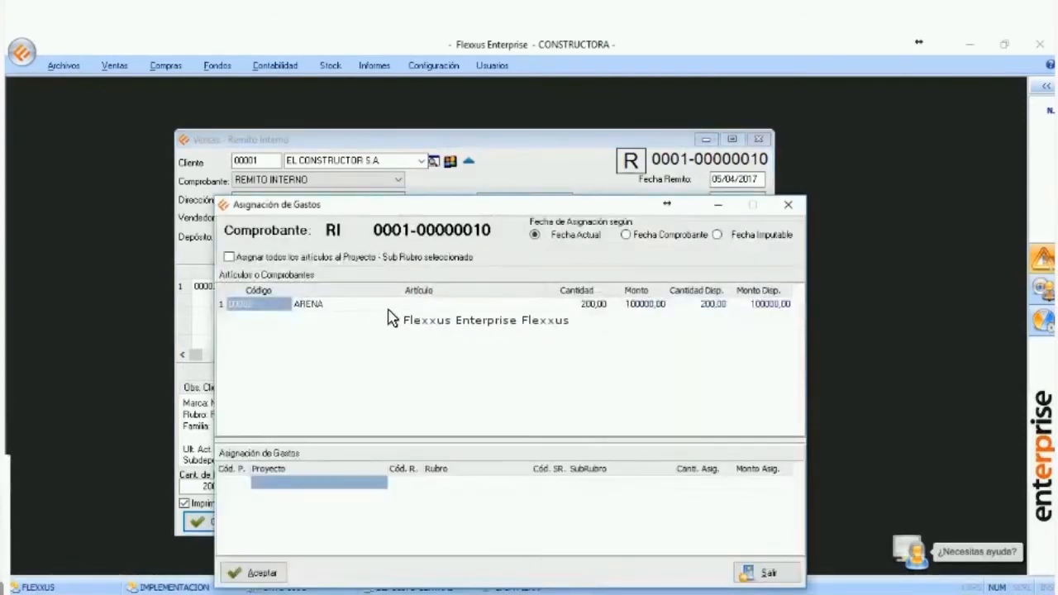
- Assign all 200 units of ARENA to project OBRA 2 under ALBAÑILERIA, MATERIALES, and accept the allocation
{"action": "left_click", "coordinate": [300, 483]}
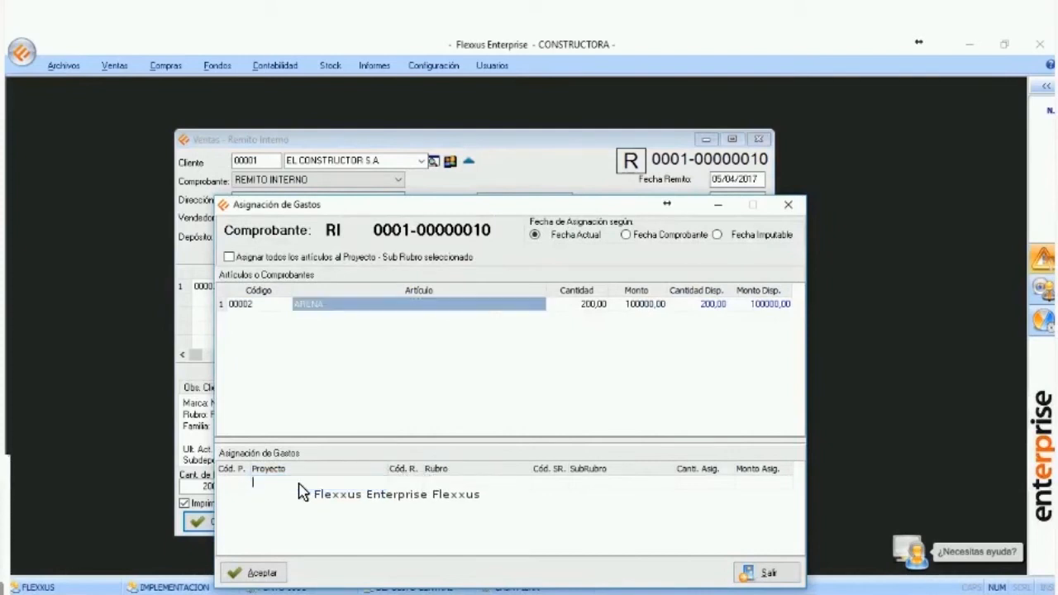
{"action": "double_click", "coordinate": [299, 484]}
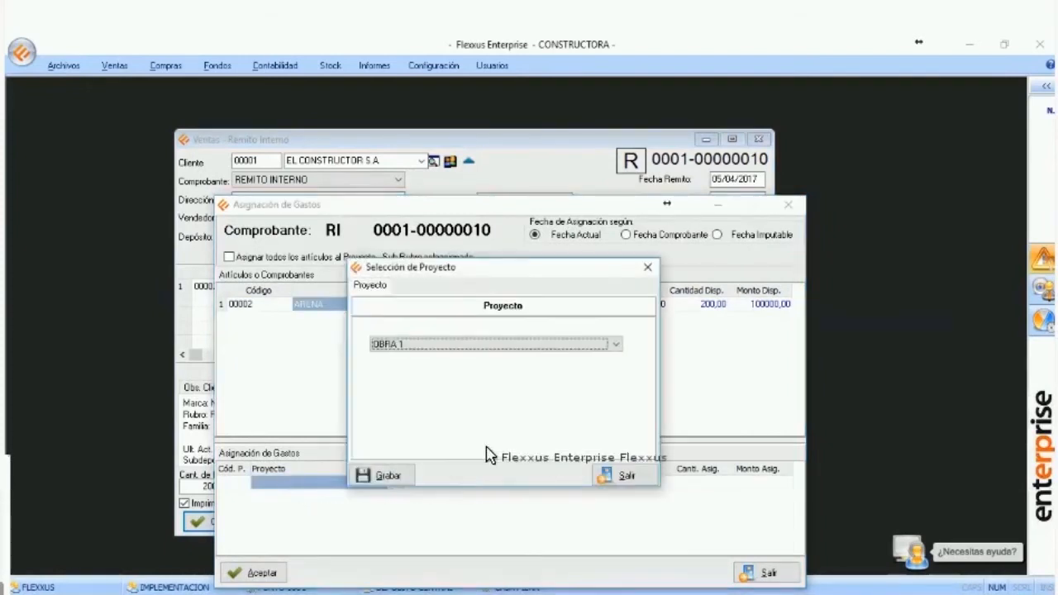
{"action": "left_click", "coordinate": [475, 344]}
{"action": "left_click", "coordinate": [468, 369]}
{"action": "left_click", "coordinate": [398, 482]}
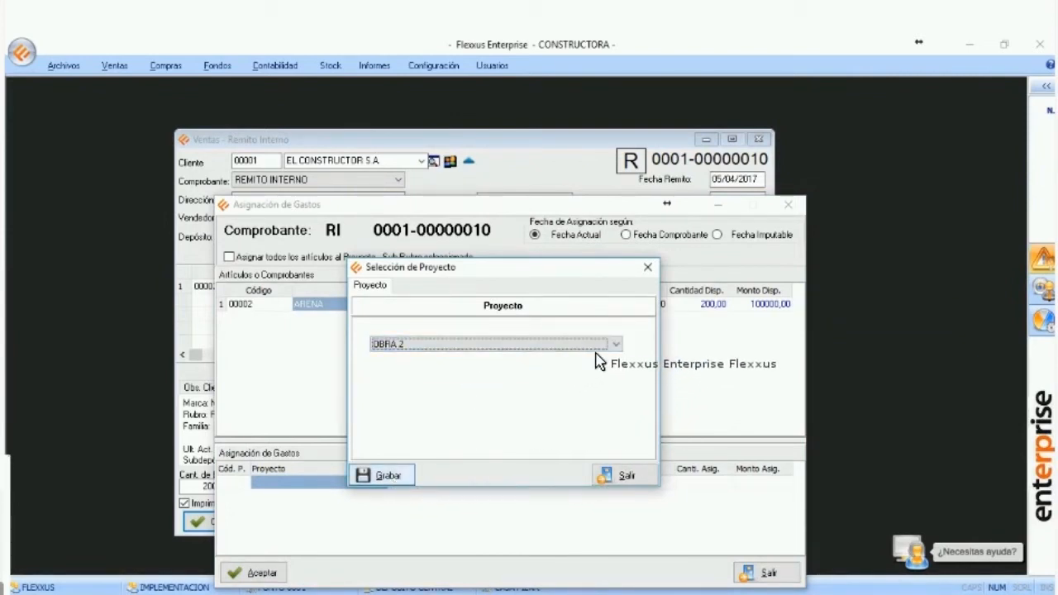
{"action": "key", "text": "Tab"}
{"action": "key", "text": "Return"}
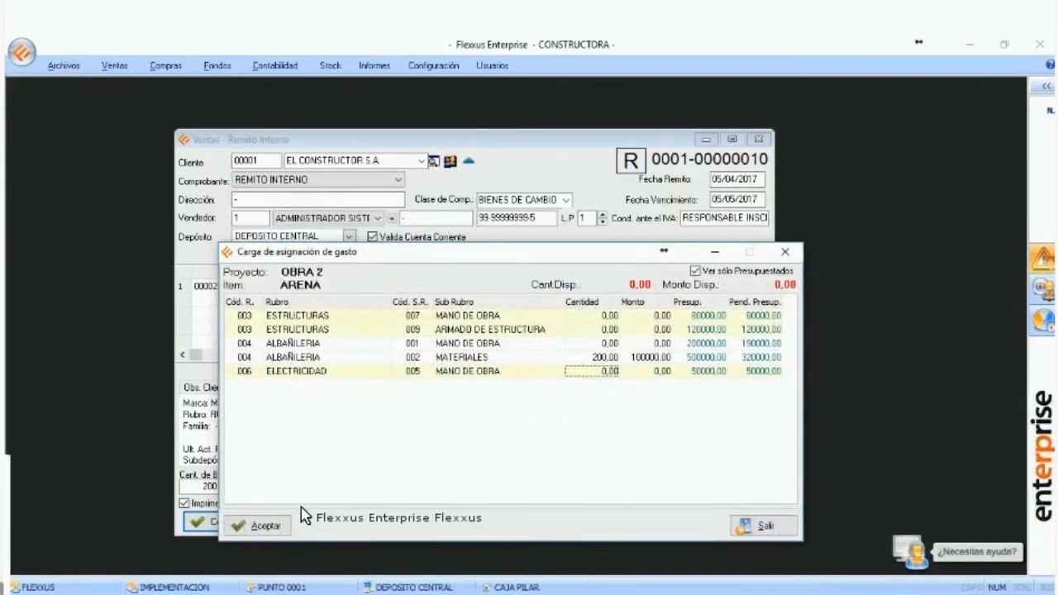
{"action": "left_click", "coordinate": [266, 526]}
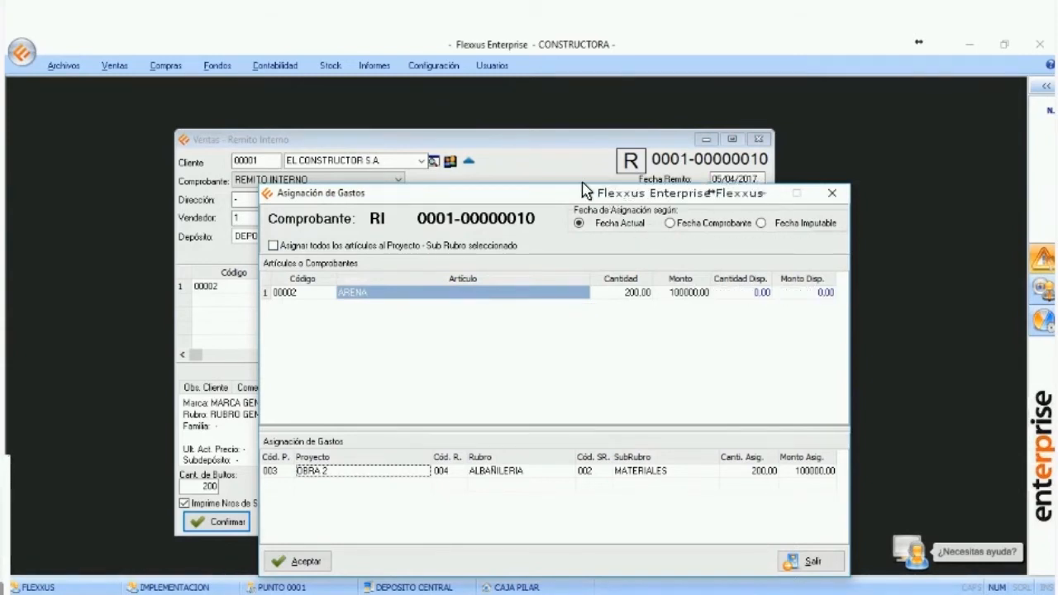
- Accept the expense assignment for the delivery note and close the Remito Interno form
{"action": "left_click_drag", "start_coordinate": [536, 192], "coordinate": [466, 159]}
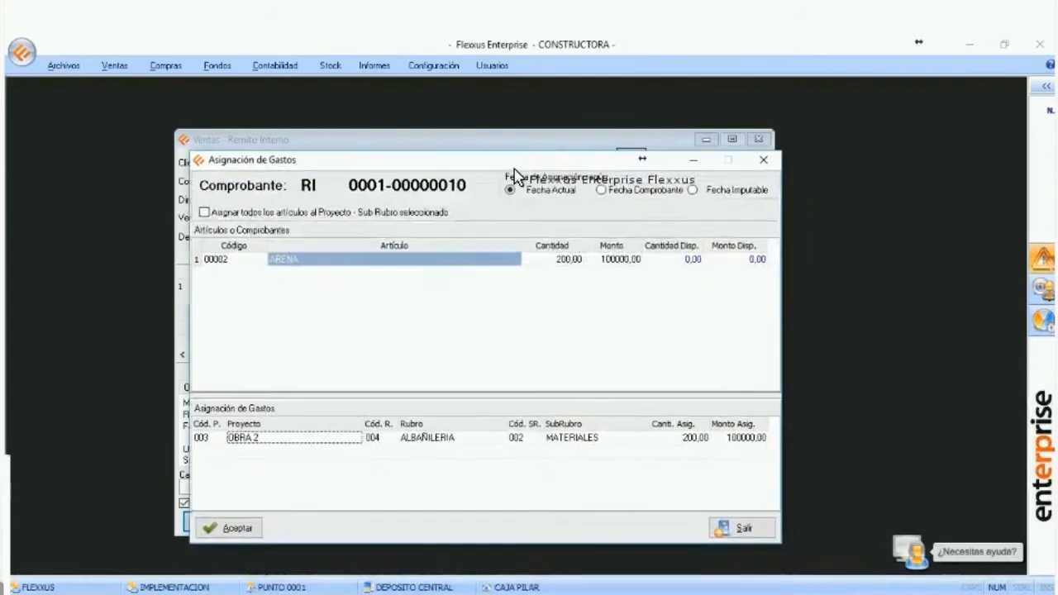
{"action": "left_click", "coordinate": [238, 524]}
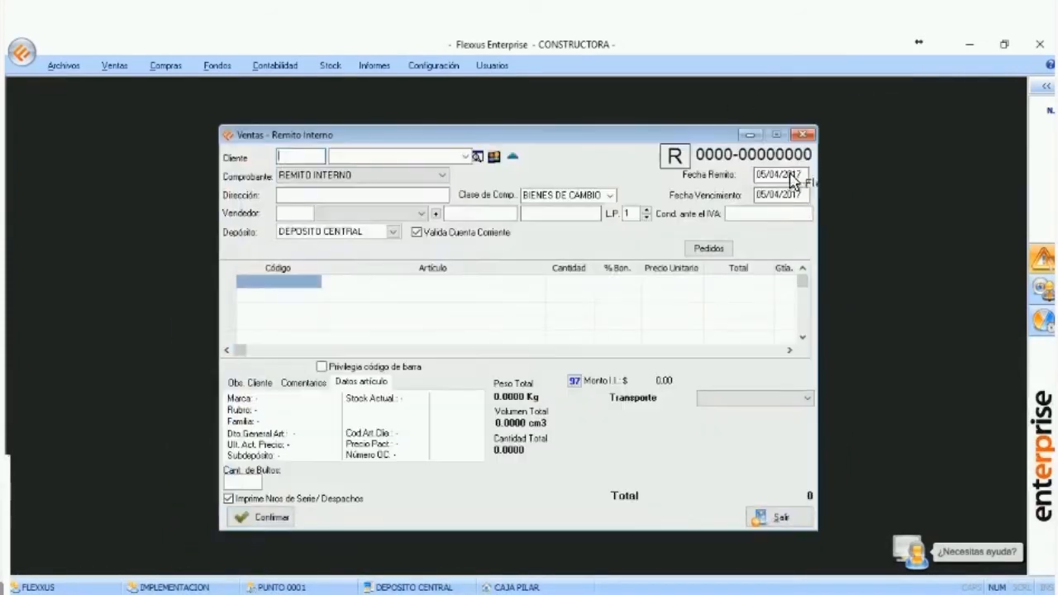
{"action": "left_click", "coordinate": [804, 135]}
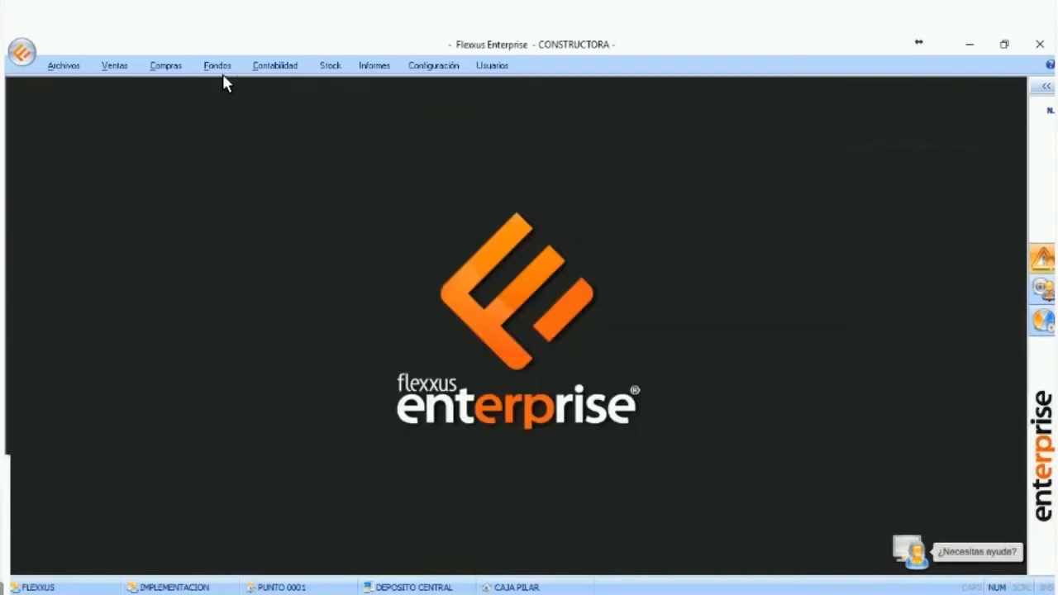
- Open the budget of EL CONSTRUCTOR S.A. for project OBRA 2 and check the amounts spent per category
{"action": "left_click", "coordinate": [169, 68]}
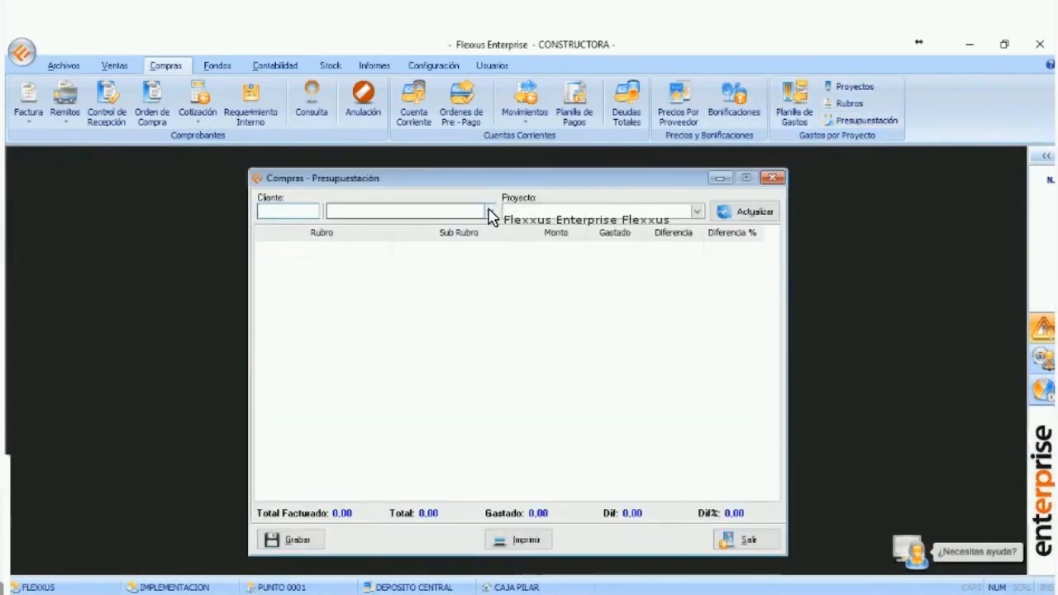
{"action": "left_click", "coordinate": [489, 211]}
{"action": "left_click", "coordinate": [484, 248]}
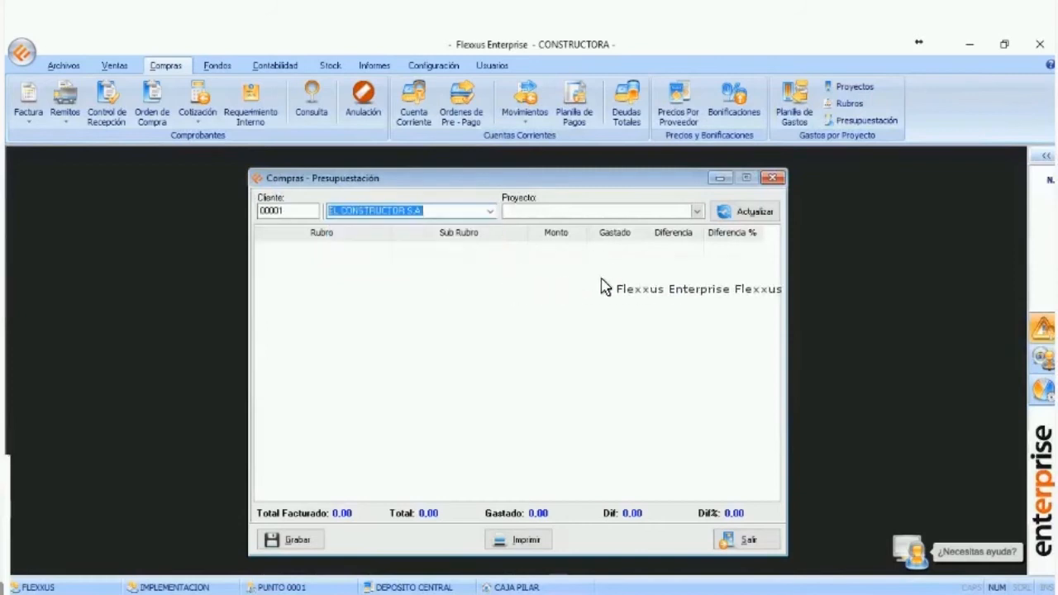
{"action": "left_click", "coordinate": [735, 213]}
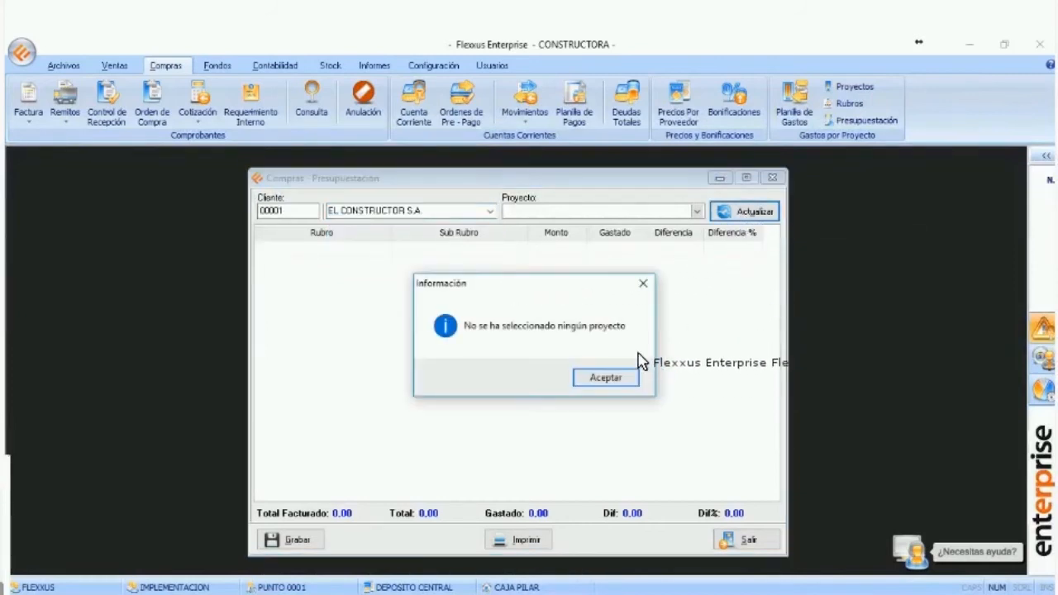
{"action": "left_click", "coordinate": [630, 376]}
{"action": "left_click", "coordinate": [697, 211]}
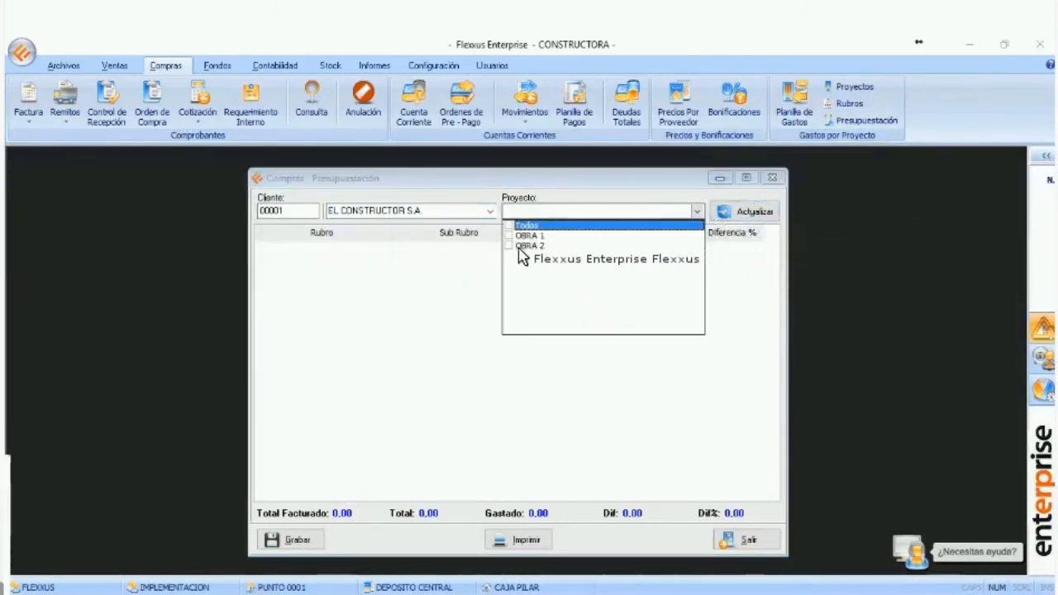
{"action": "left_click", "coordinate": [611, 245]}
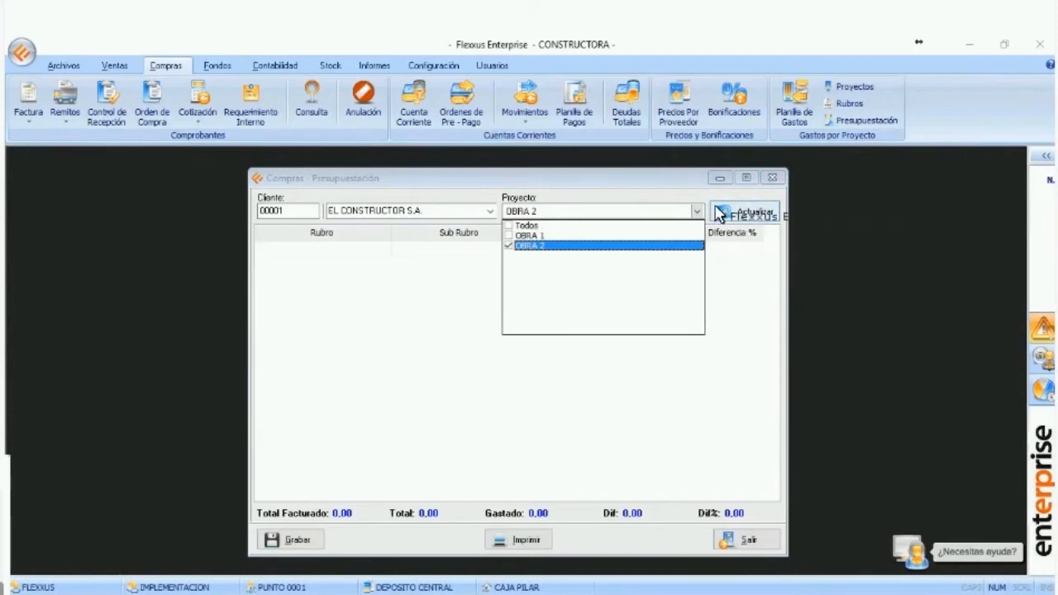
{"action": "left_click", "coordinate": [583, 187]}
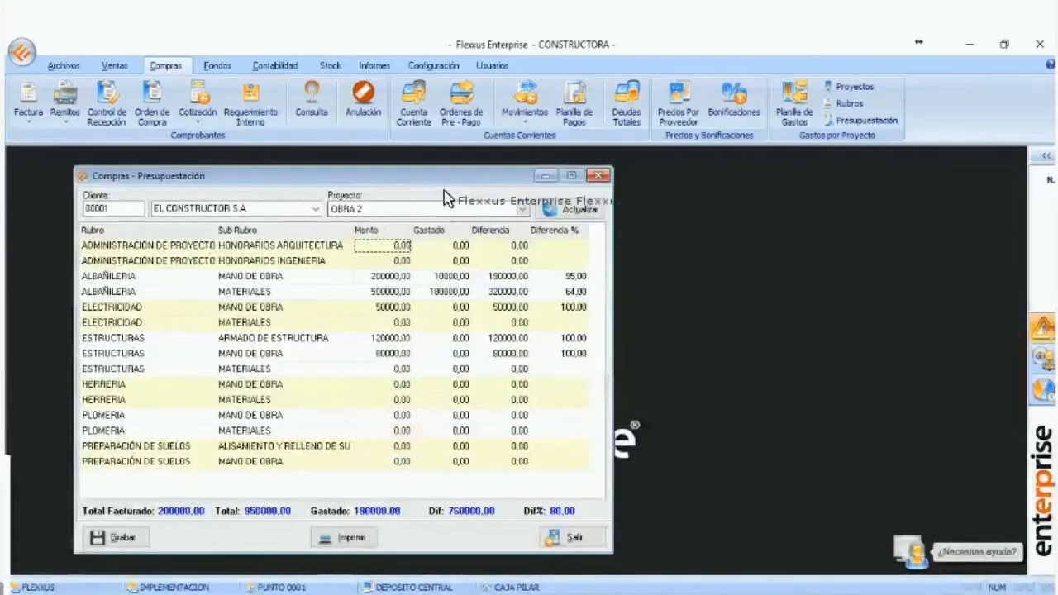
{"action": "left_click_drag", "start_coordinate": [370, 174], "coordinate": [703, 181]}
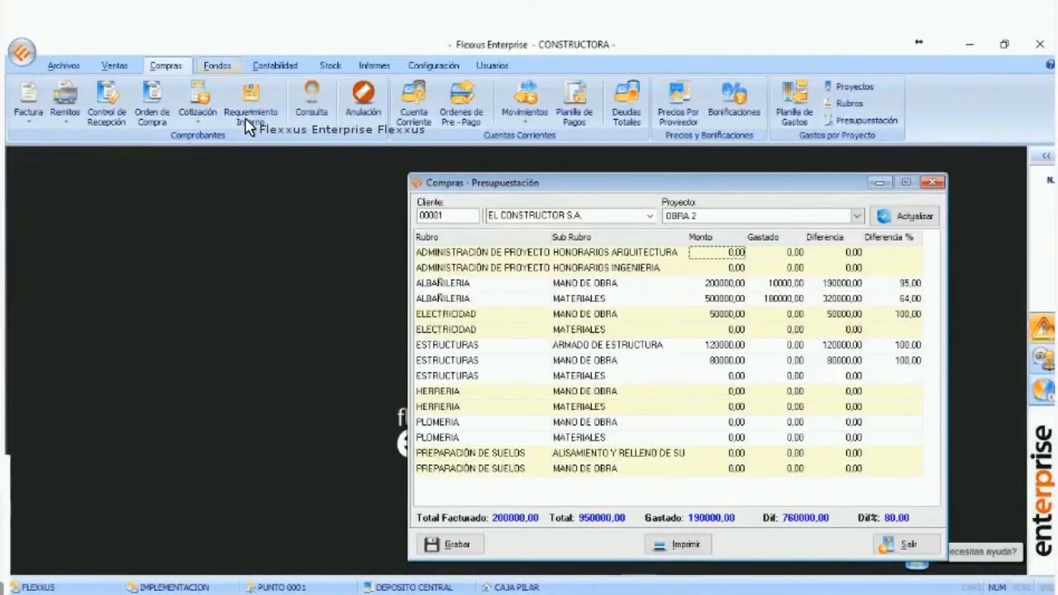
- Start a miscellaneous cash outflow (Egresos Varios) with the concept FLETES, keeping the budget view open beside it
{"action": "left_click", "coordinate": [218, 65]}
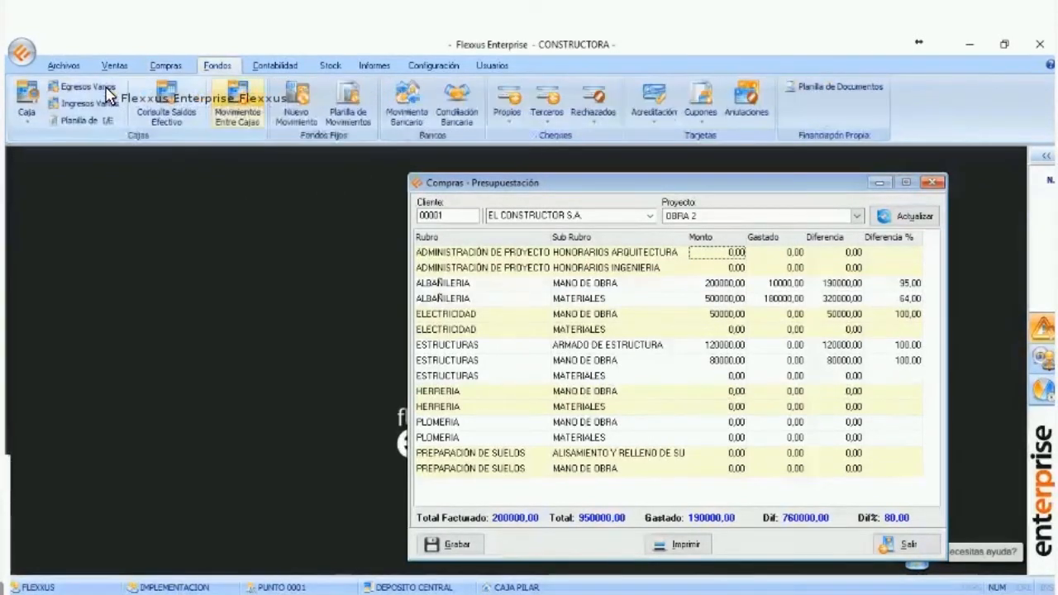
{"action": "left_click", "coordinate": [99, 86]}
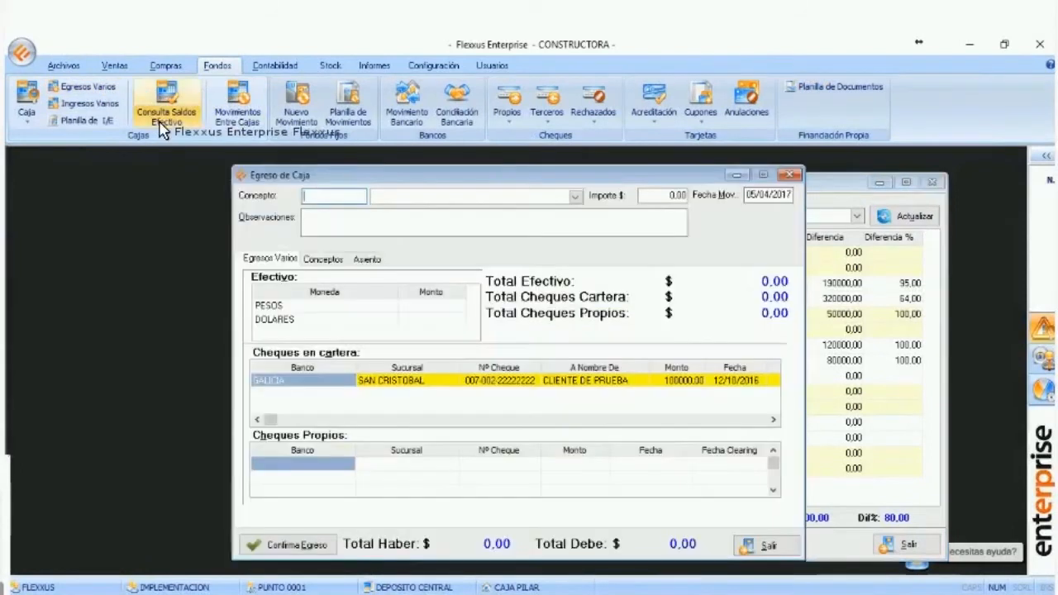
{"action": "left_click_drag", "start_coordinate": [456, 176], "coordinate": [412, 162]}
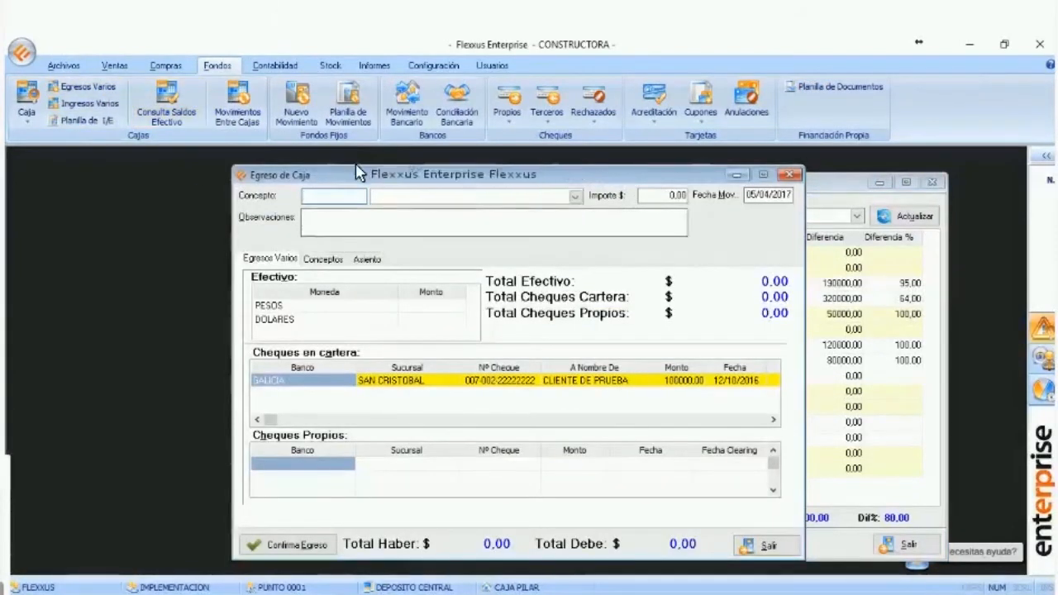
{"action": "left_click", "coordinate": [435, 181]}
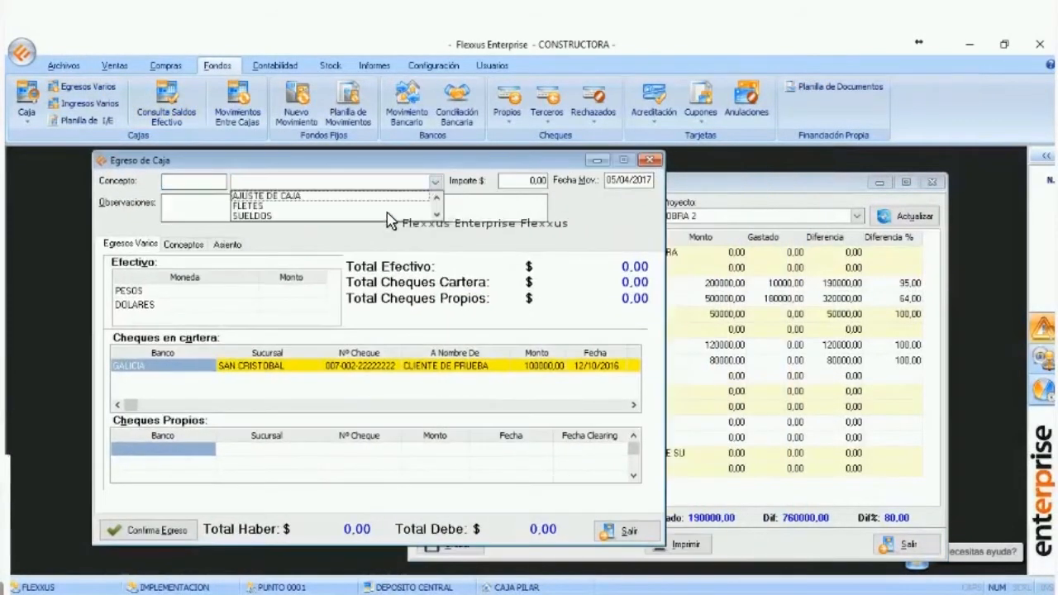
{"action": "left_click", "coordinate": [251, 206]}
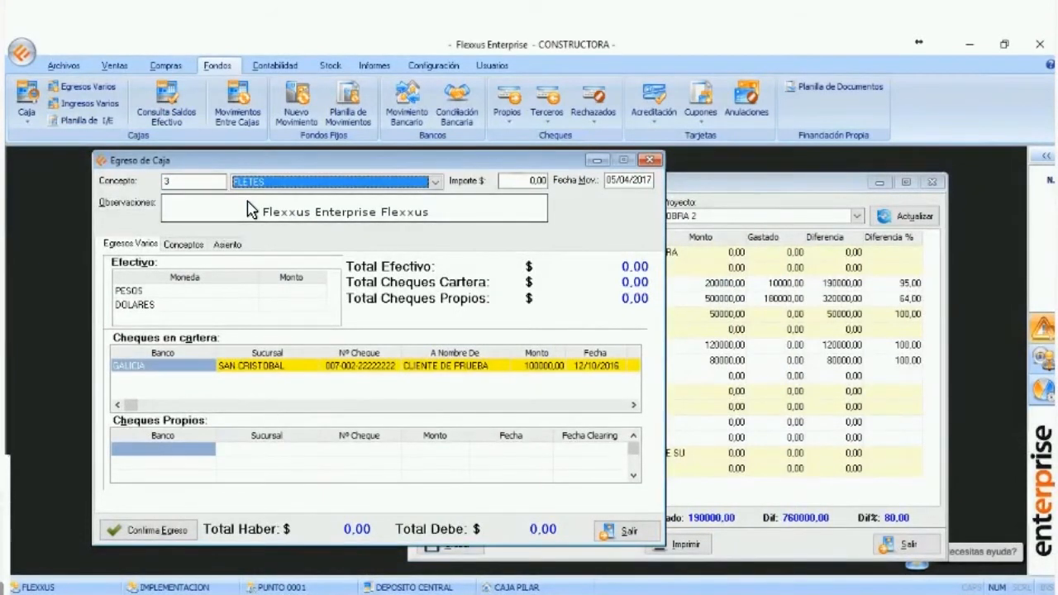
- Set the cash outflow amount to 1500 and enter the observation "Flete Obra"
{"action": "key", "text": "Tab"}
{"action": "type", "text": "1"}
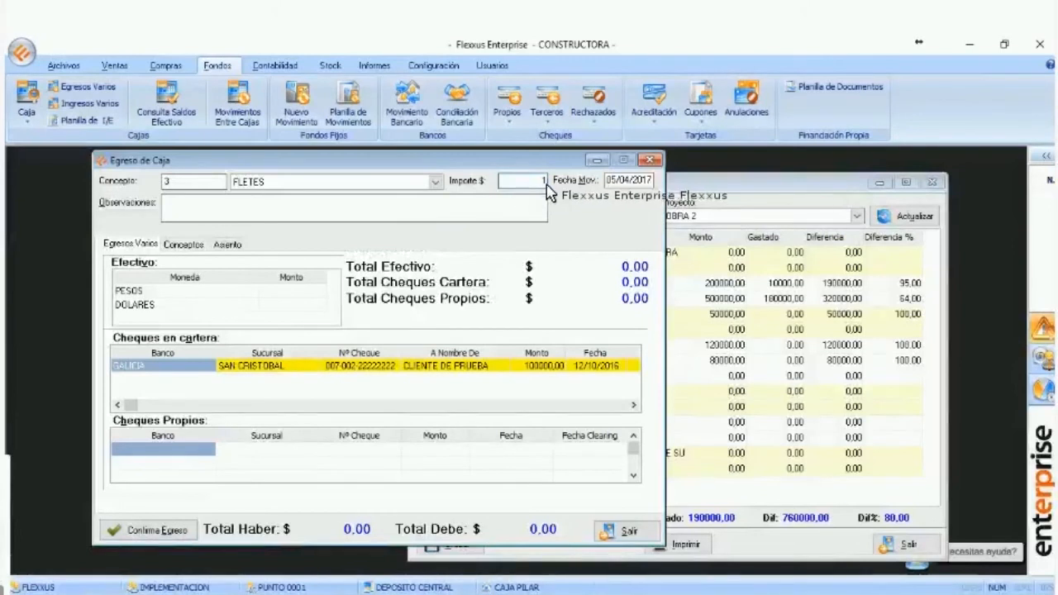
{"action": "type", "text": "500"}
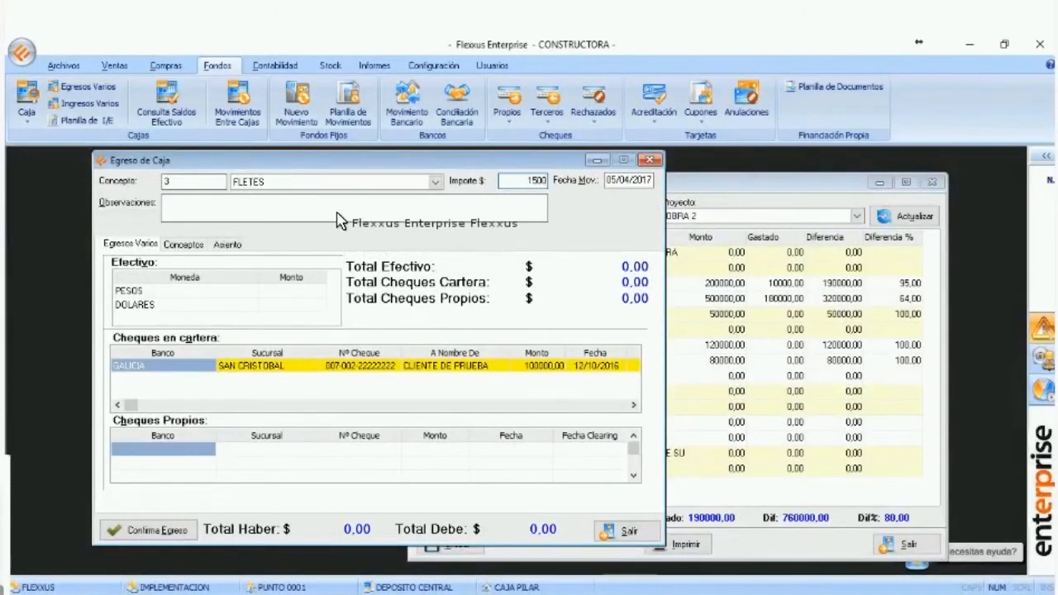
{"action": "key", "text": "Tab"}
{"action": "key", "text": "Tab"}
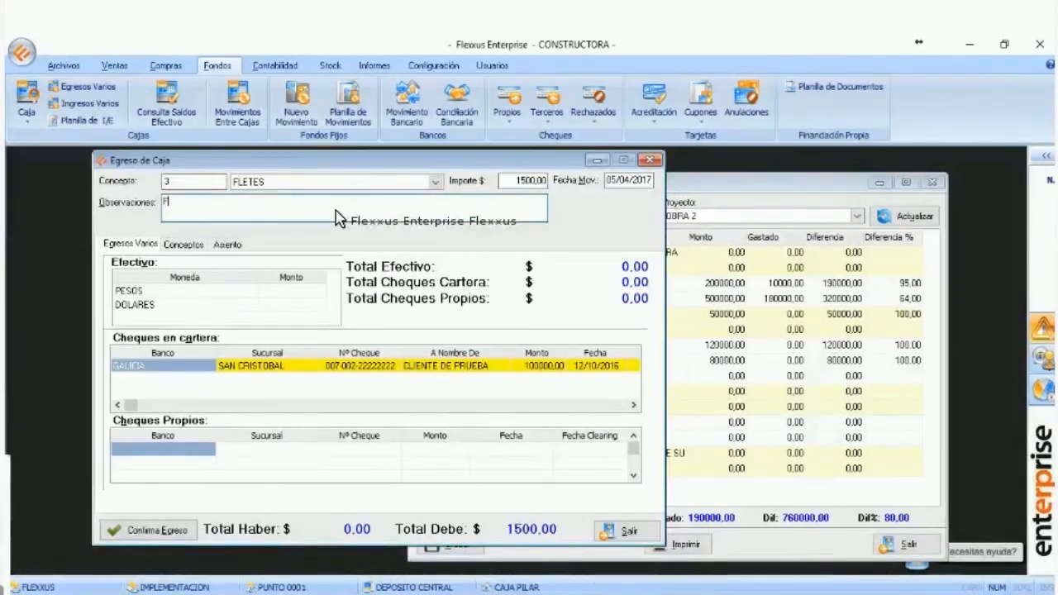
{"action": "type", "text": "Flete Obra"}
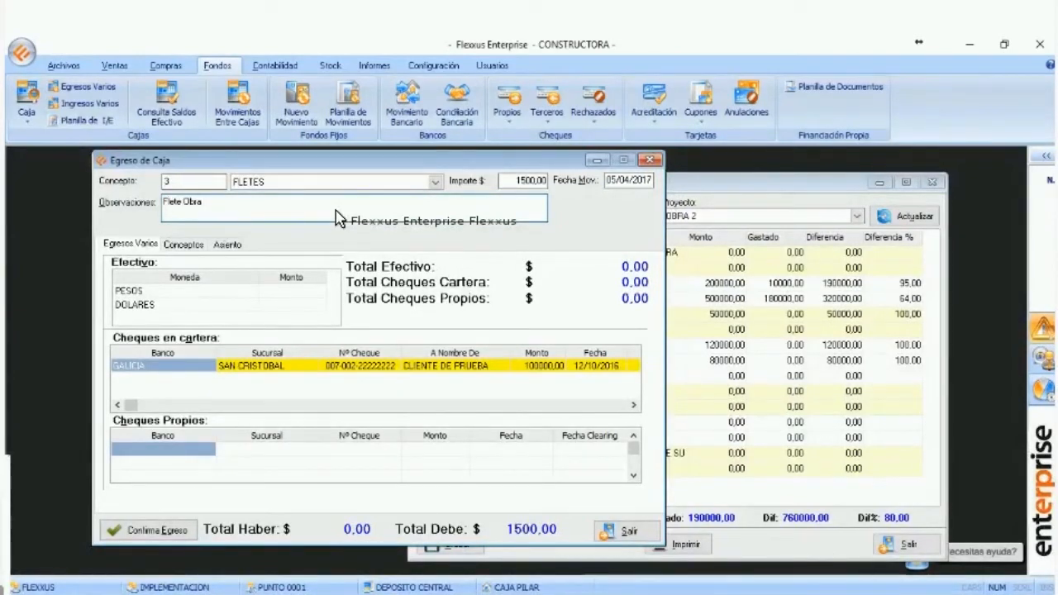
- Complete the observation as "Flete Obra 2" and confirm the cash outflow with 1500 paid in pesos
{"action": "type", "text": " 2"}
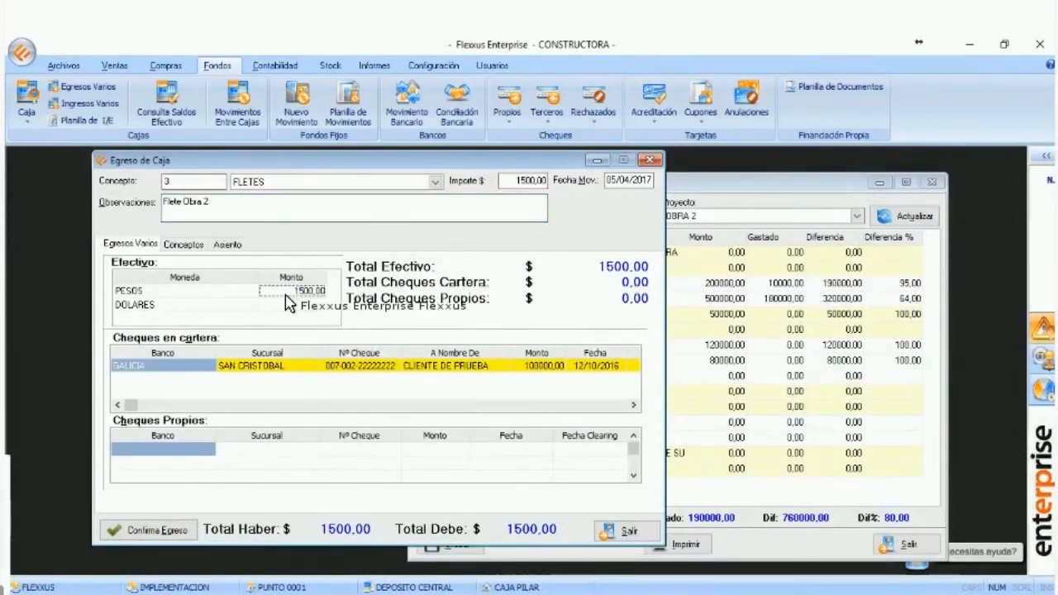
{"action": "left_click", "coordinate": [157, 530]}
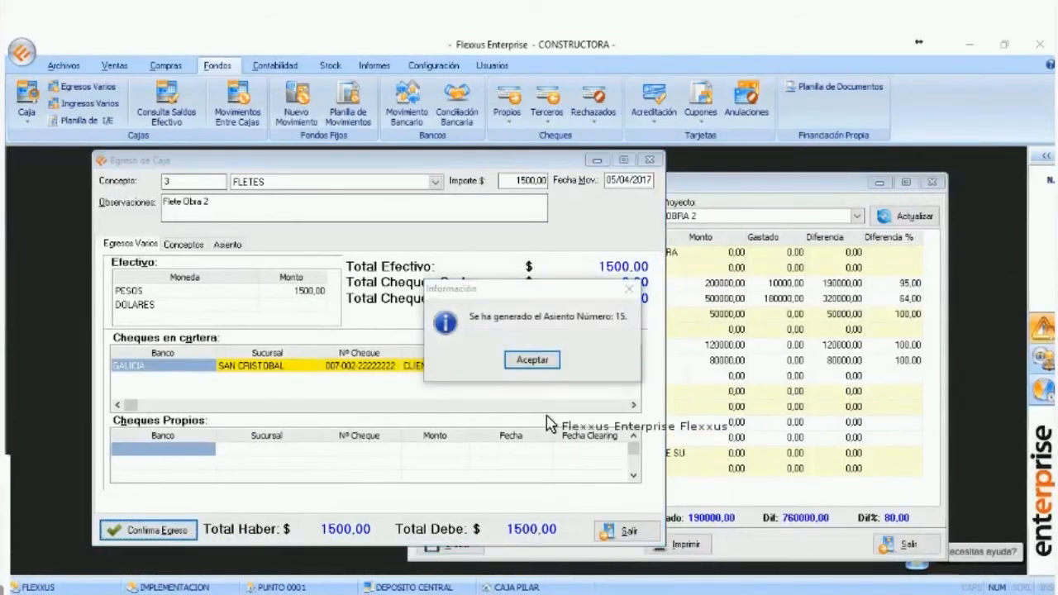
{"action": "left_click", "coordinate": [531, 360]}
{"action": "left_click", "coordinate": [556, 345]}
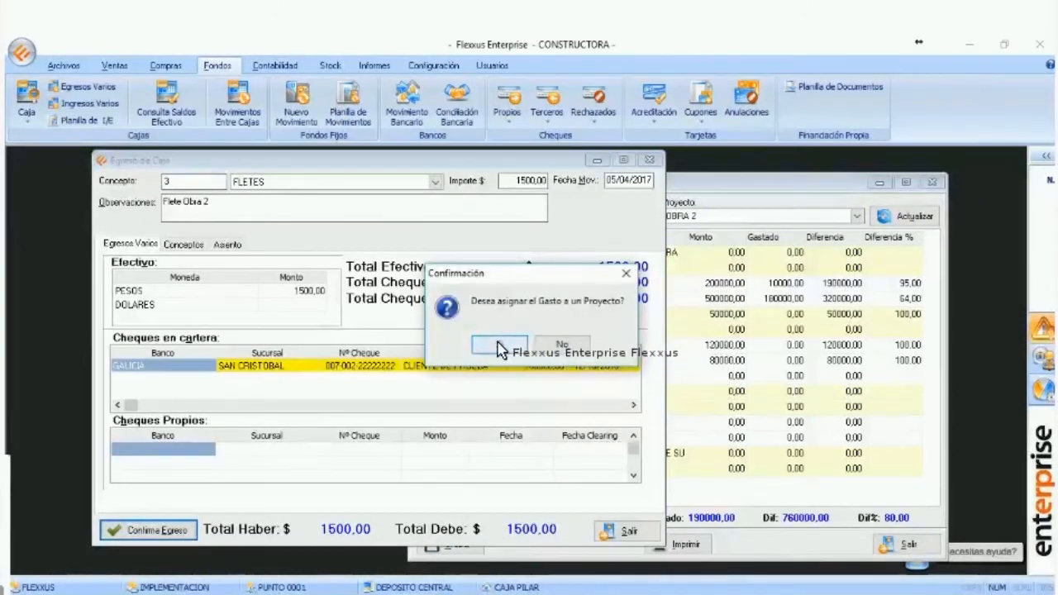
- Assign the freight expense to project OBRA 2 under rubro ELECTRICIDAD, sub rubro MATERIALES, and register it
{"action": "left_click", "coordinate": [498, 347]}
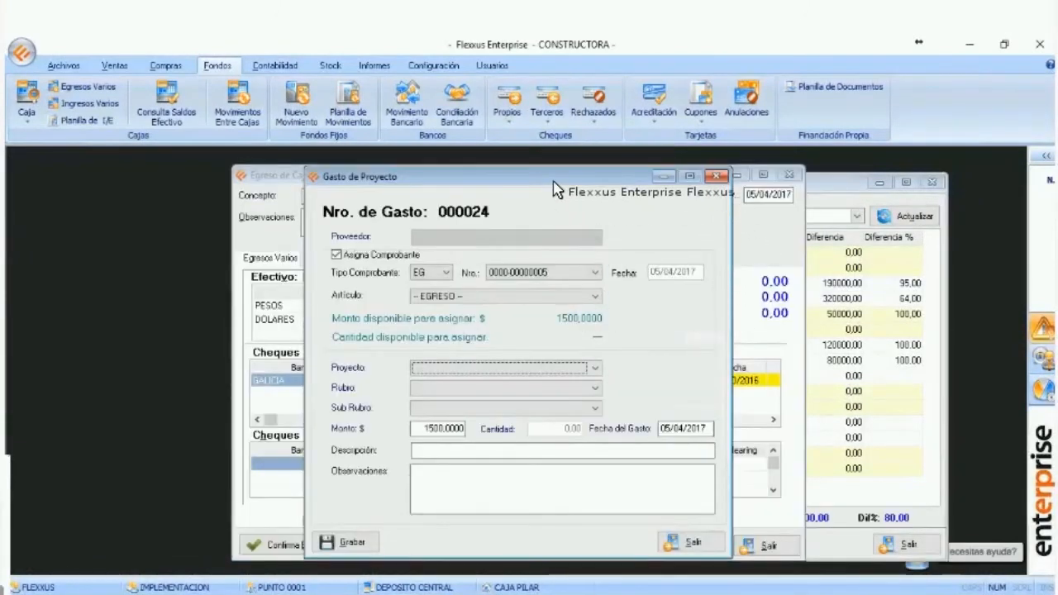
{"action": "left_click_drag", "start_coordinate": [552, 182], "coordinate": [565, 185]}
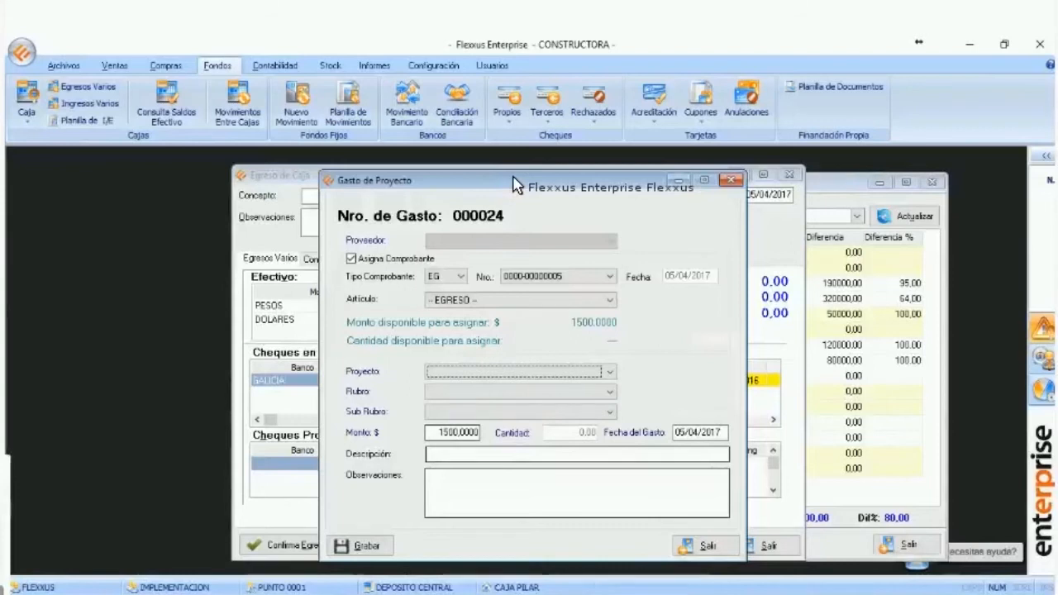
{"action": "left_click_drag", "start_coordinate": [540, 180], "coordinate": [513, 177]}
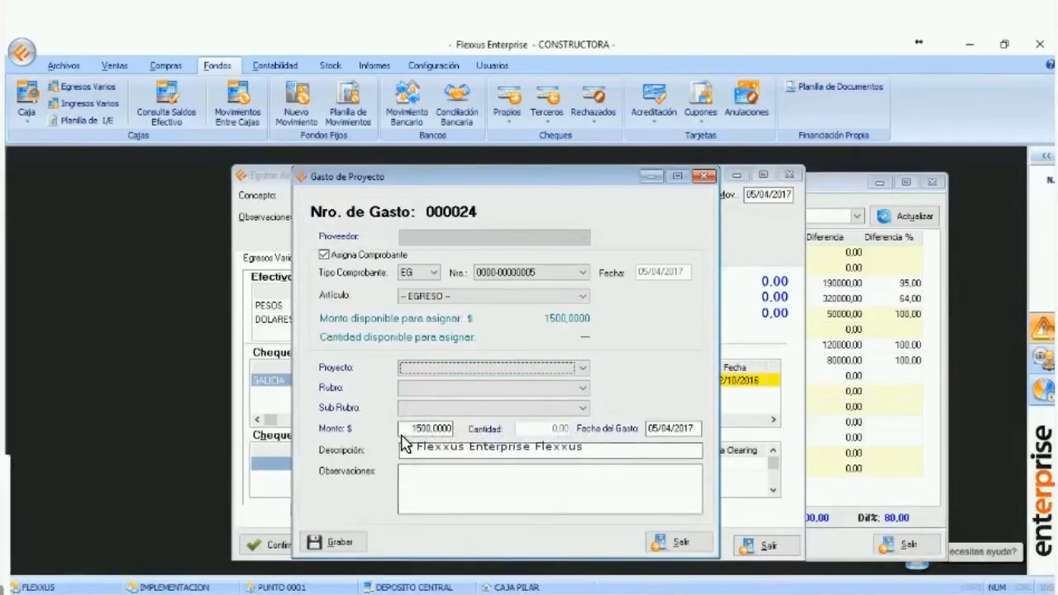
{"action": "left_click", "coordinate": [583, 368]}
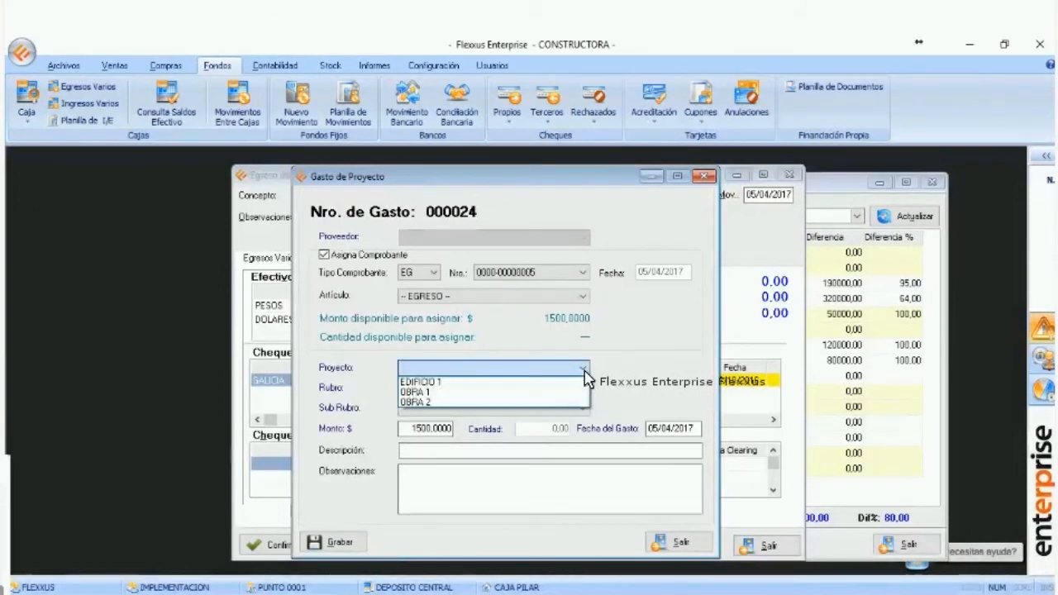
{"action": "left_click", "coordinate": [434, 403]}
{"action": "left_click", "coordinate": [454, 389]}
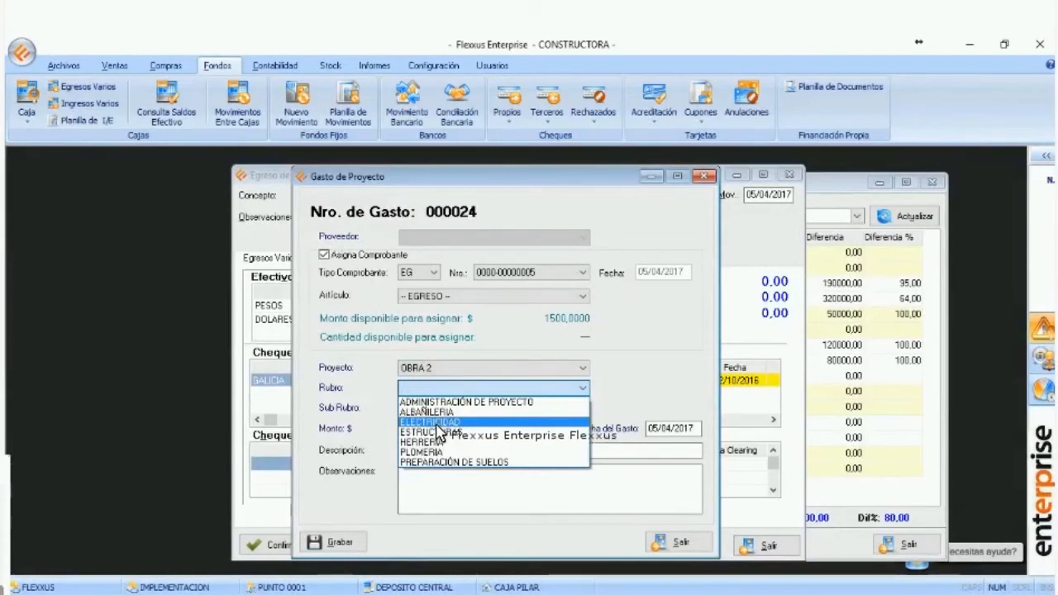
{"action": "left_click", "coordinate": [478, 422]}
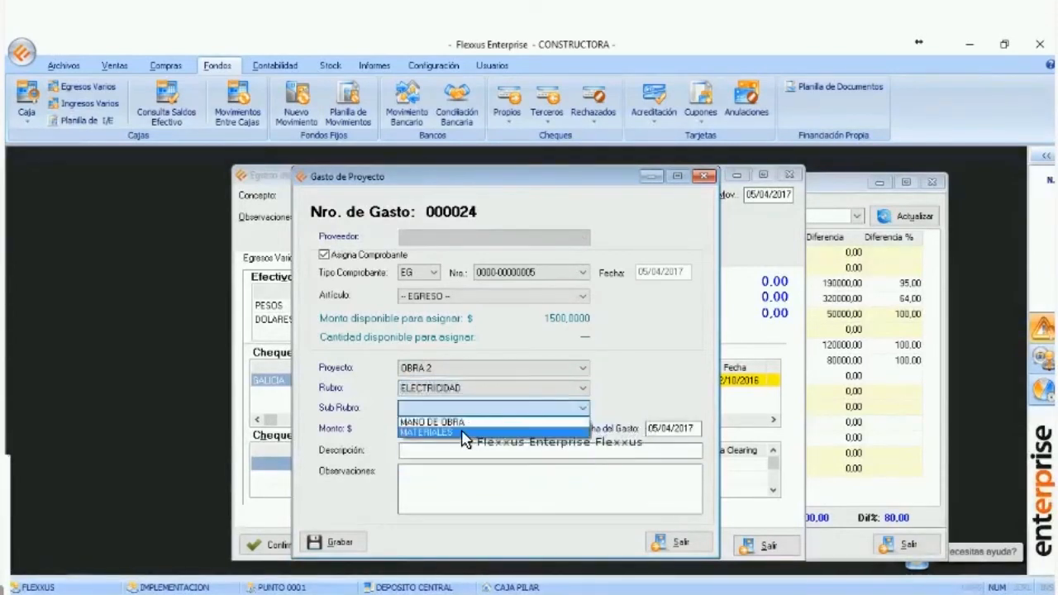
{"action": "left_click", "coordinate": [462, 433]}
{"action": "left_click", "coordinate": [344, 543]}
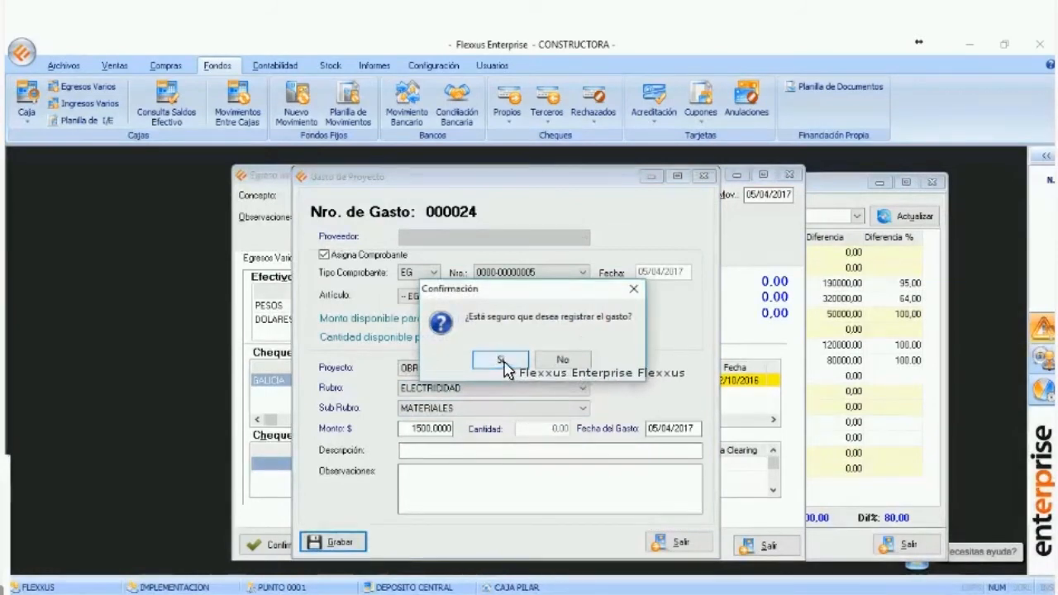
{"action": "left_click", "coordinate": [502, 361]}
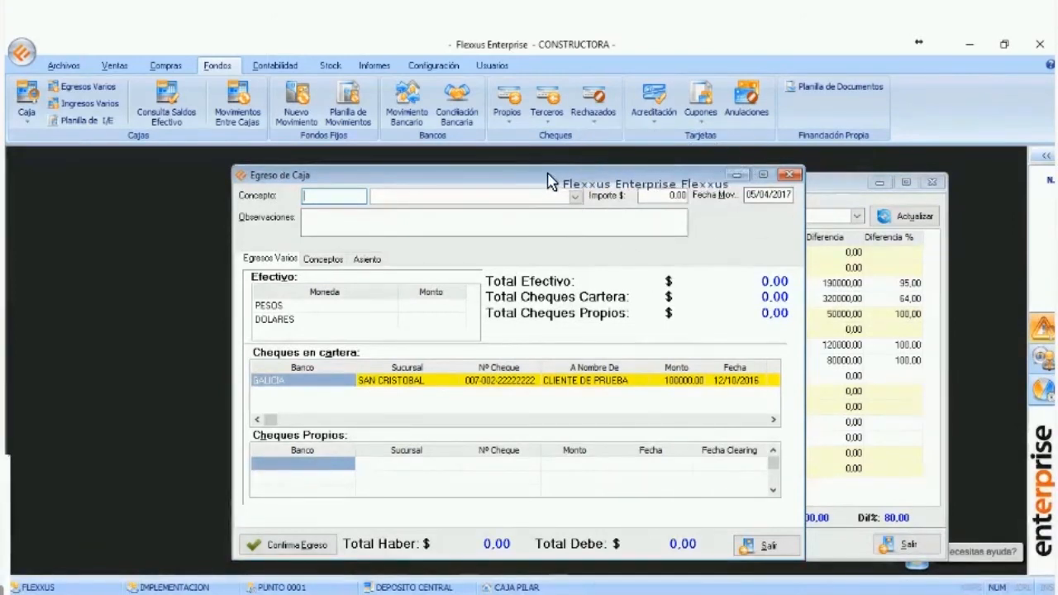
- Fill in a new cash outflow with the concept SUELDOS, an amount of 5000 and the observation "Obra 2"
{"action": "left_click_drag", "start_coordinate": [576, 177], "coordinate": [538, 180]}
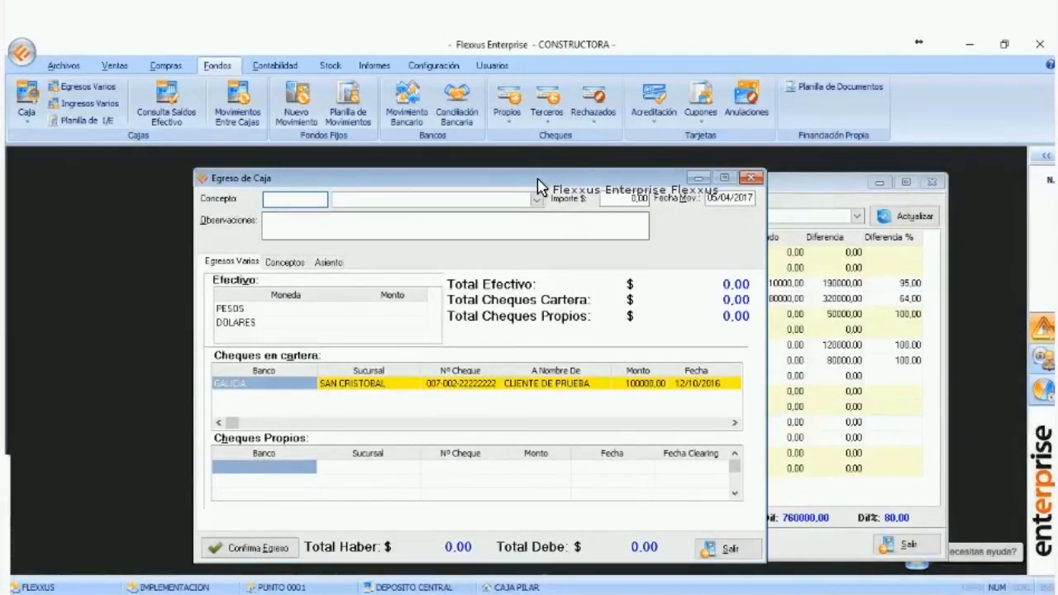
{"action": "left_click_drag", "start_coordinate": [578, 180], "coordinate": [492, 176]}
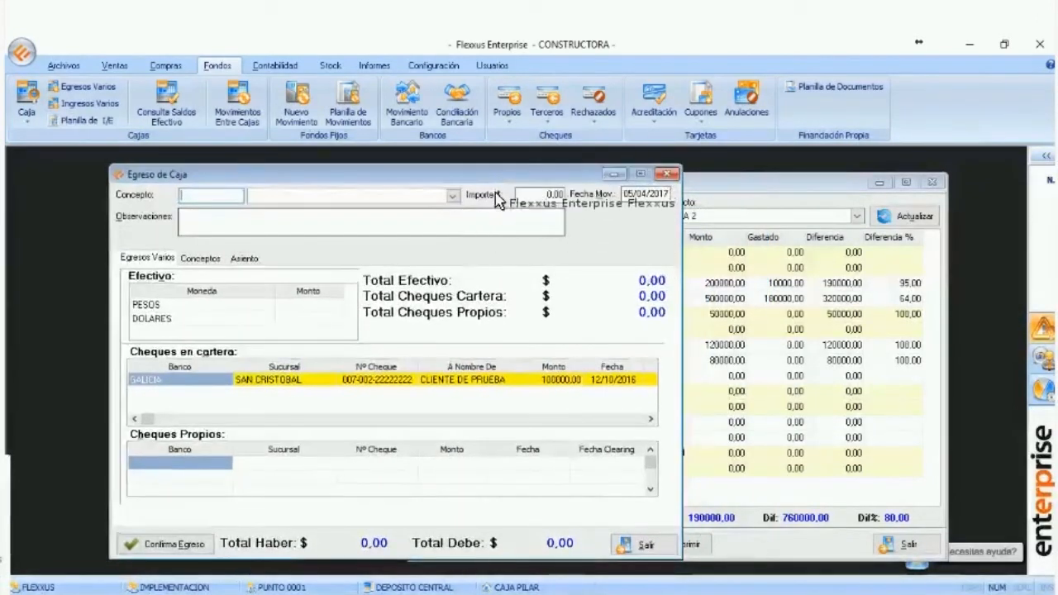
{"action": "left_click_drag", "start_coordinate": [470, 177], "coordinate": [446, 171]}
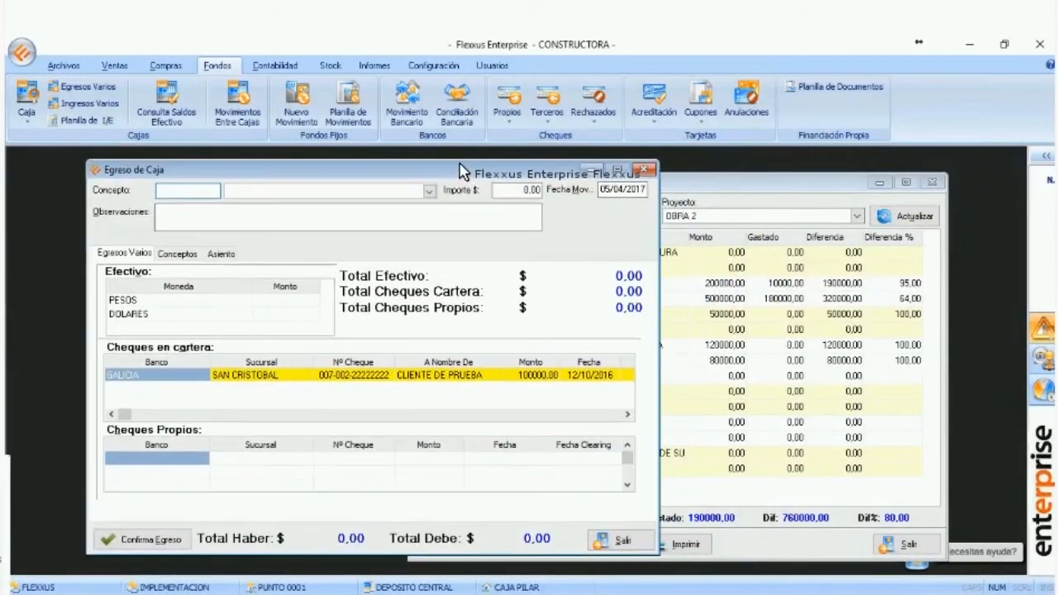
{"action": "left_click", "coordinate": [428, 193]}
{"action": "left_click", "coordinate": [298, 226]}
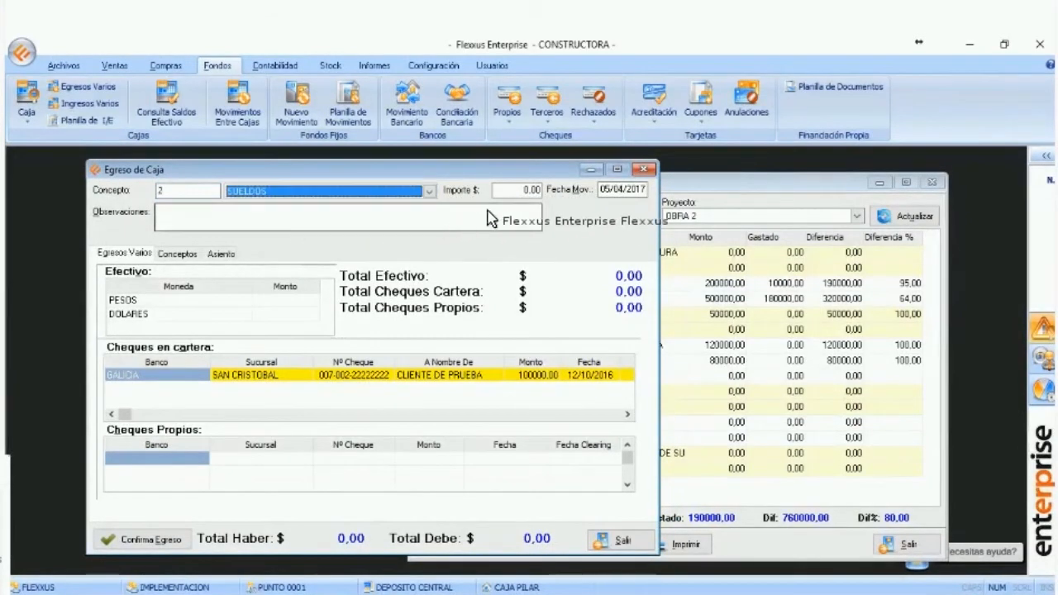
{"action": "left_click", "coordinate": [516, 193]}
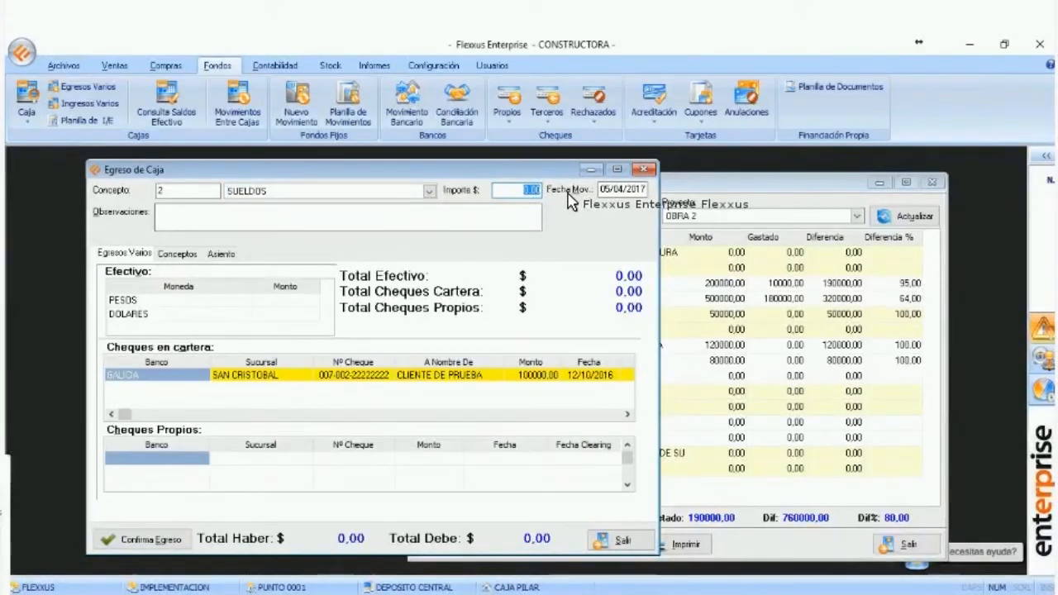
{"action": "type", "text": "5000"}
{"action": "key", "text": "Return"}
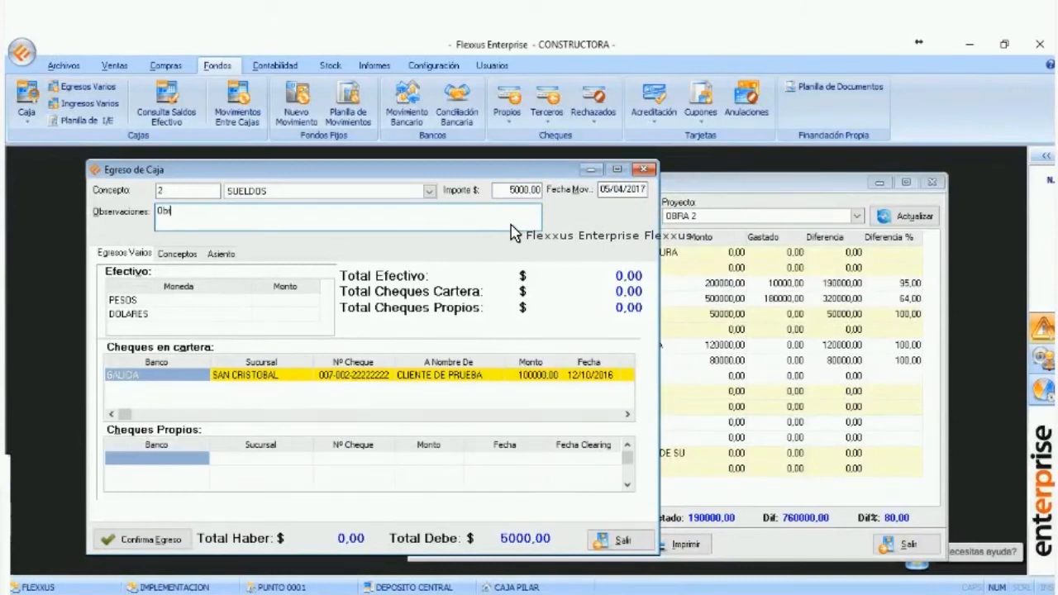
{"action": "left_click", "coordinate": [511, 225]}
{"action": "type", "text": "Obra 2"}
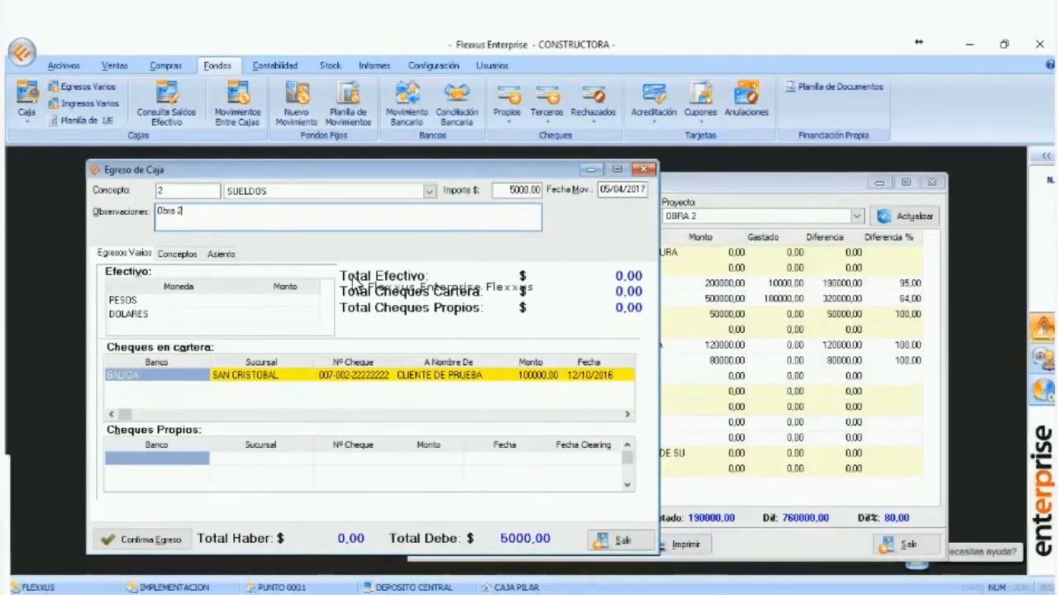
- Enter 5000 in cash pesos and confirm the SUELDOS outflow without printing the voucher
{"action": "left_click", "coordinate": [305, 300]}
{"action": "type", "text": "5000"}
{"action": "key", "text": "Return"}
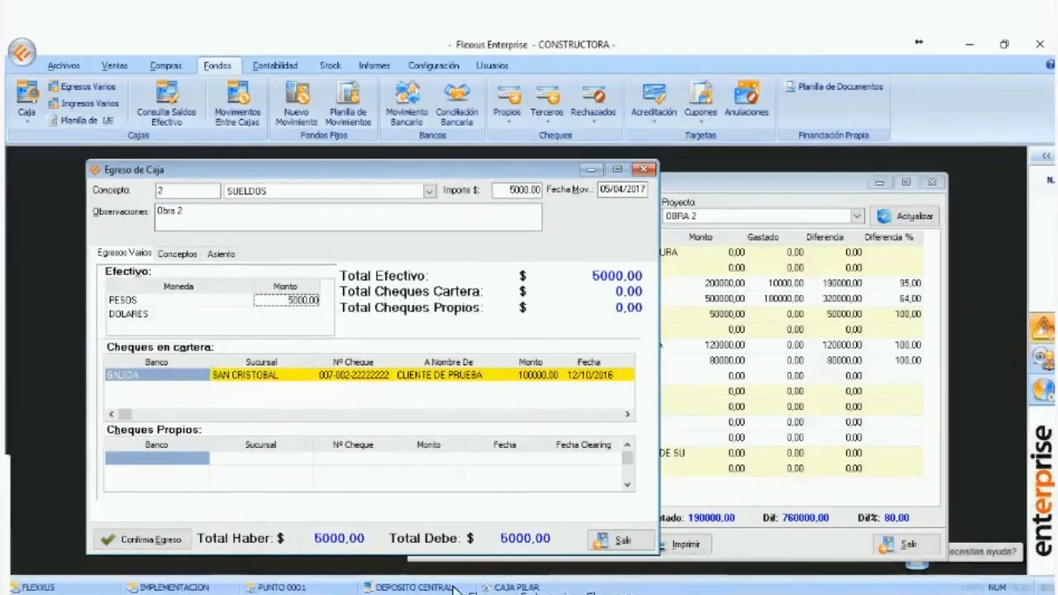
{"action": "left_click", "coordinate": [187, 545]}
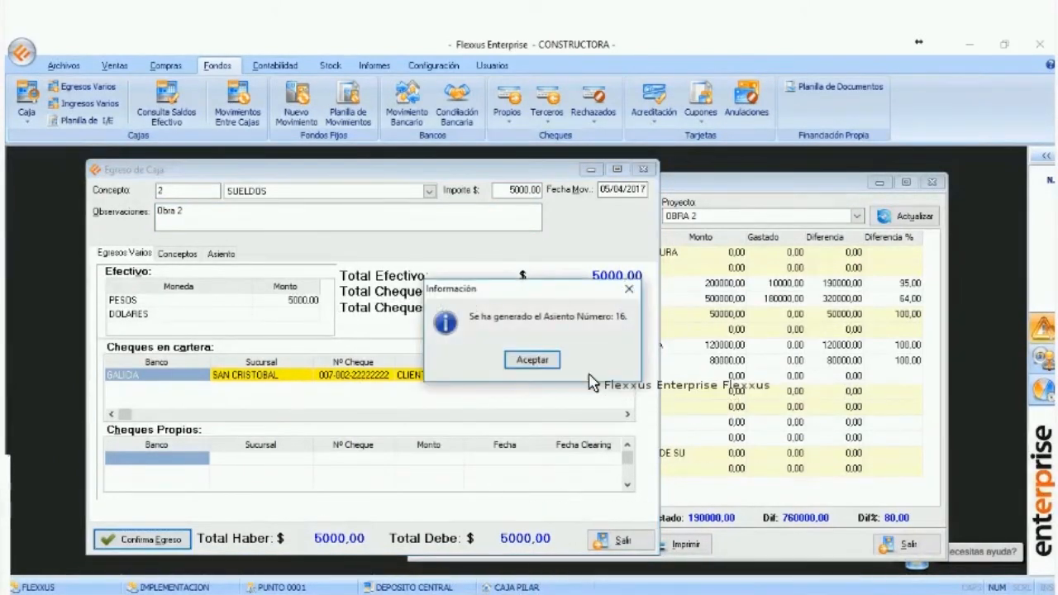
{"action": "left_click", "coordinate": [533, 364]}
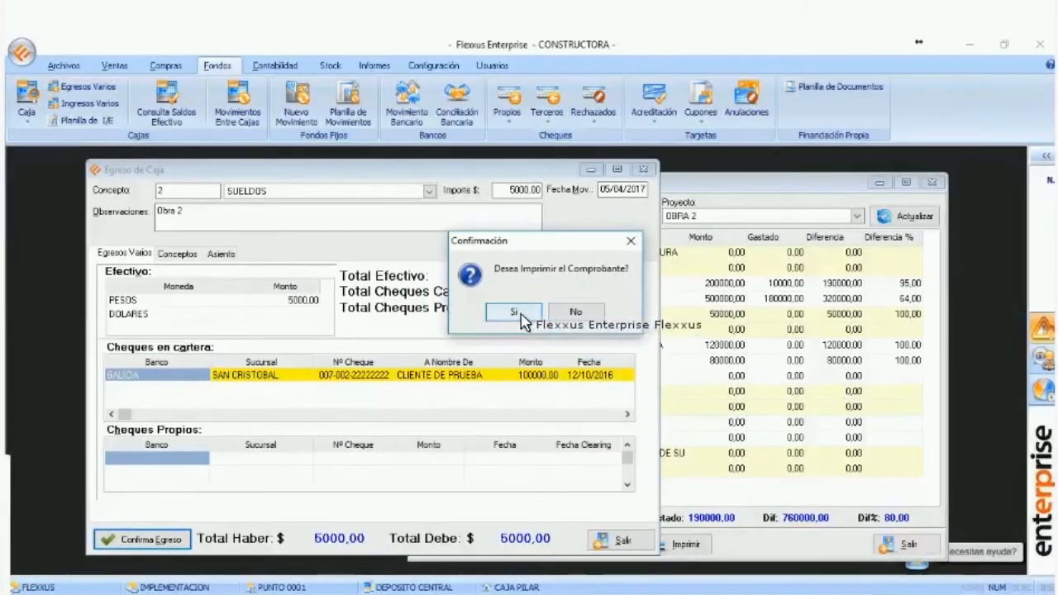
{"action": "left_click", "coordinate": [567, 316]}
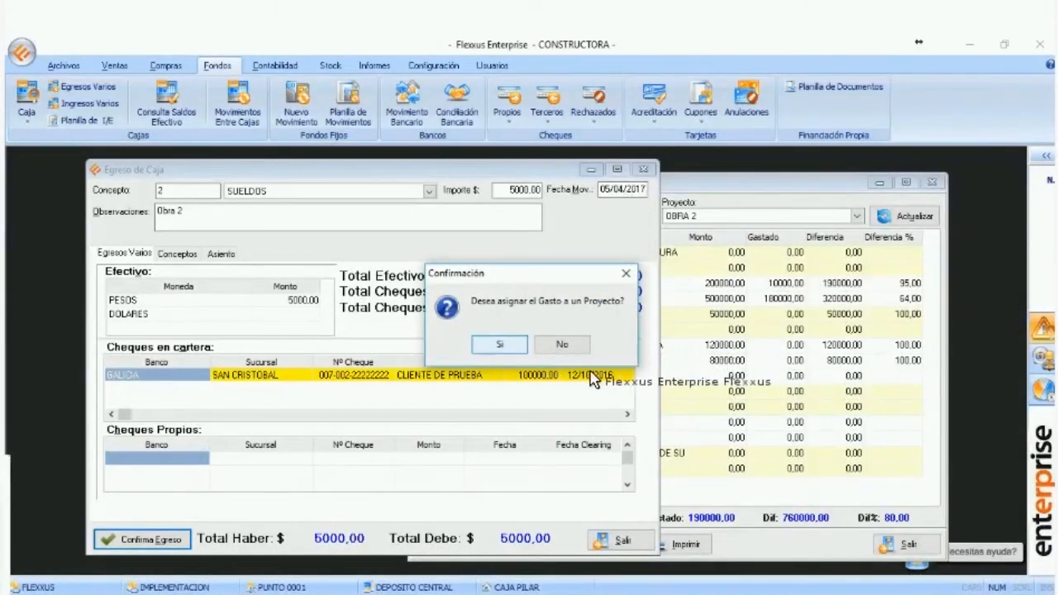
- Assign the SUELDOS expense to project OBRA 2 under rubro ALBAÑILERIA, sub rubro MANO DE OBRA, and register it
{"action": "key", "text": "Return"}
{"action": "left_click", "coordinate": [650, 371]}
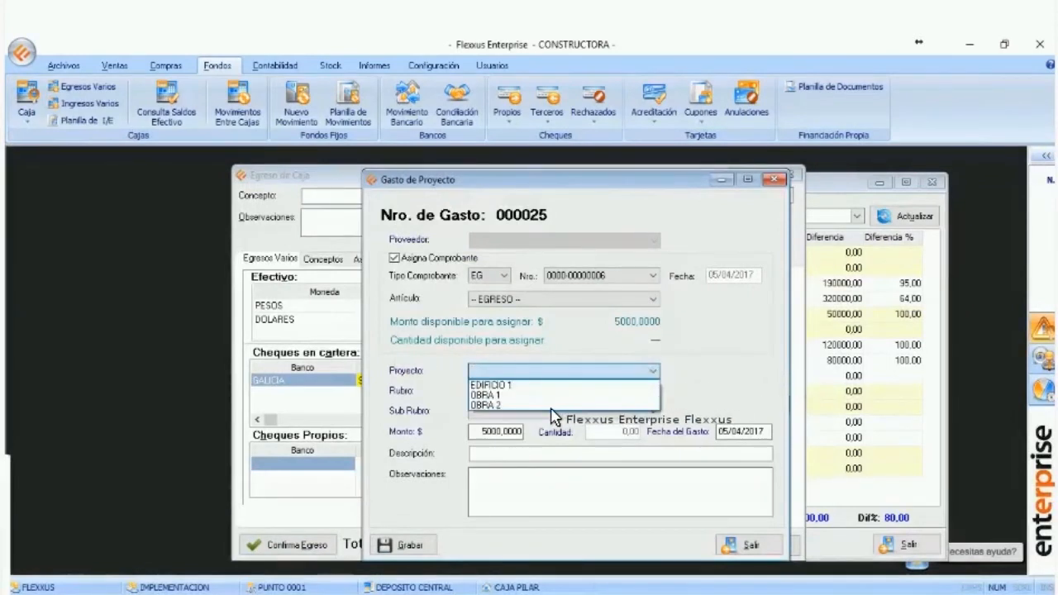
{"action": "left_click", "coordinate": [562, 406]}
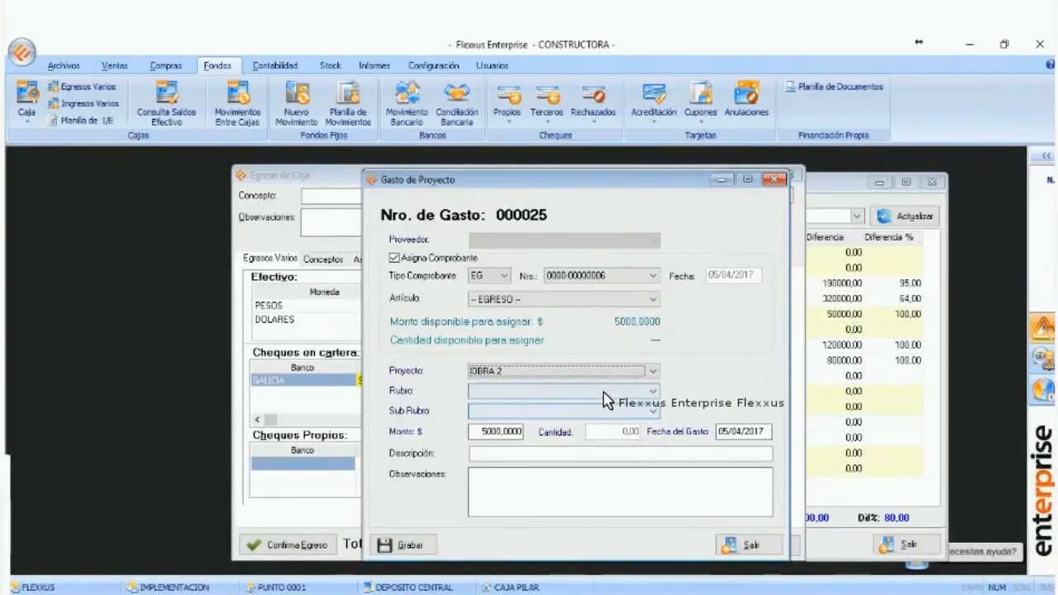
{"action": "left_click", "coordinate": [572, 394]}
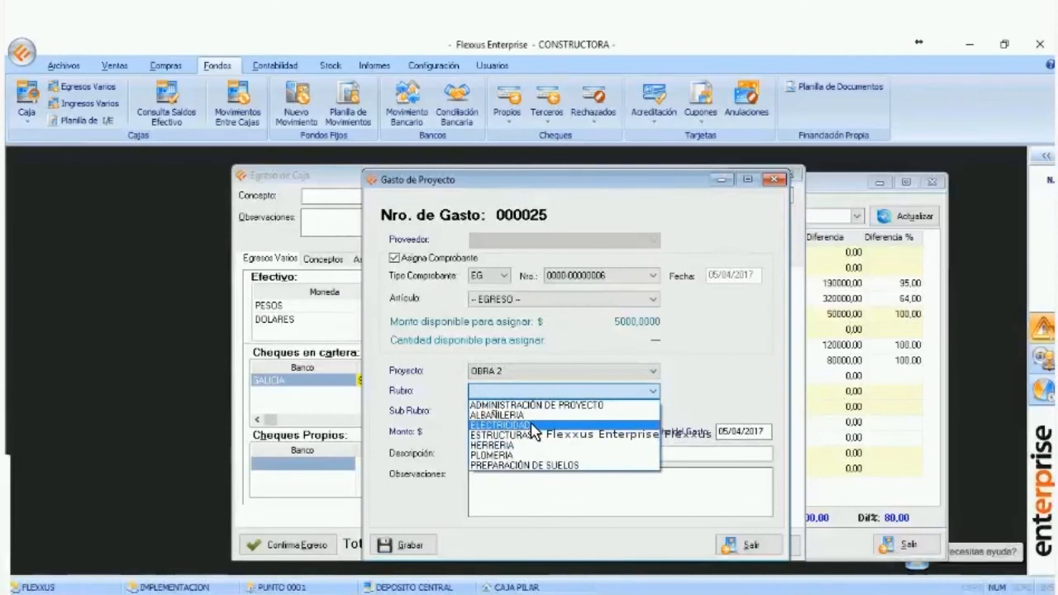
{"action": "left_click", "coordinate": [537, 415]}
{"action": "left_click", "coordinate": [558, 411]}
{"action": "left_click", "coordinate": [550, 422]}
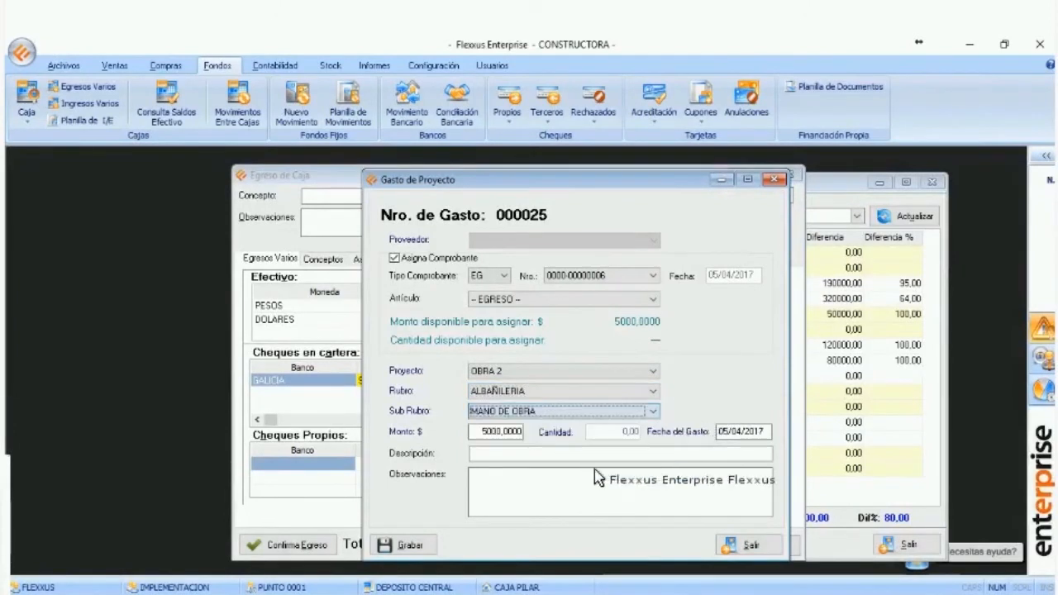
{"action": "left_click", "coordinate": [405, 545]}
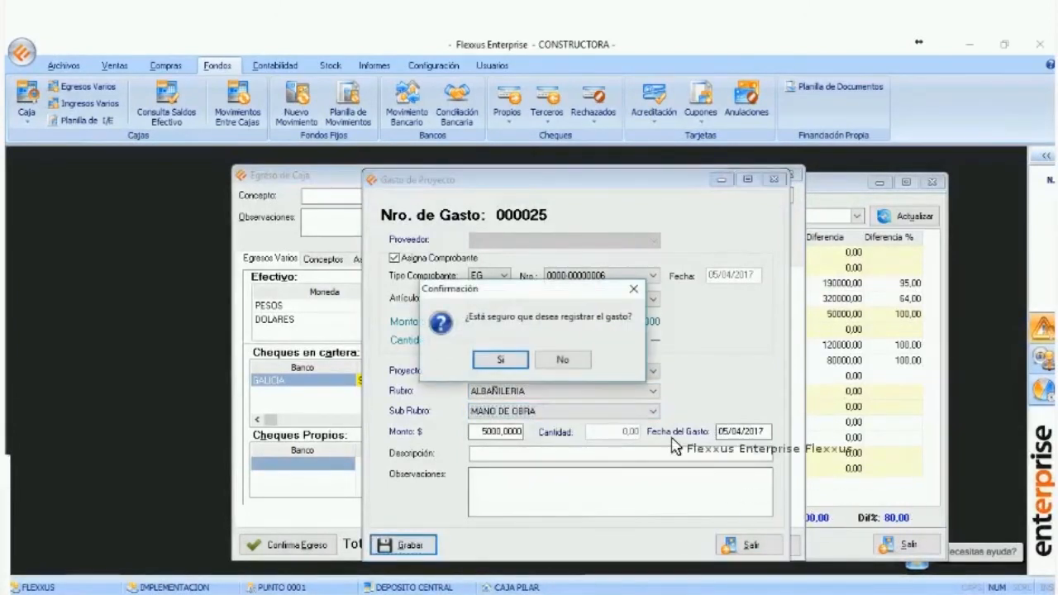
{"action": "left_click", "coordinate": [502, 364]}
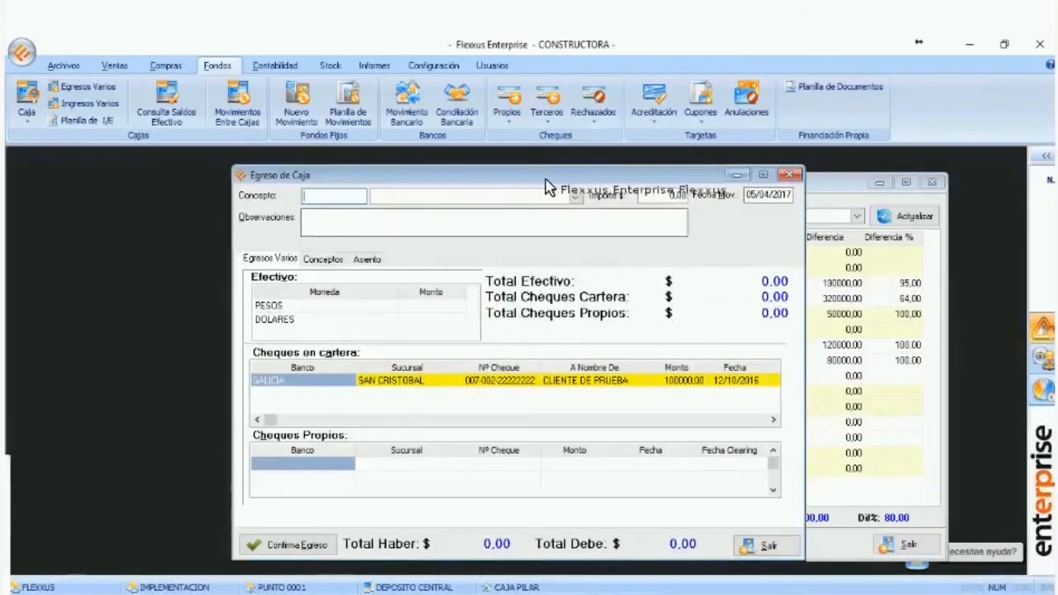
- Close the cash outflow form and refresh the OBRA 2 budget to check the amounts spent per category
{"action": "left_click", "coordinate": [789, 175]}
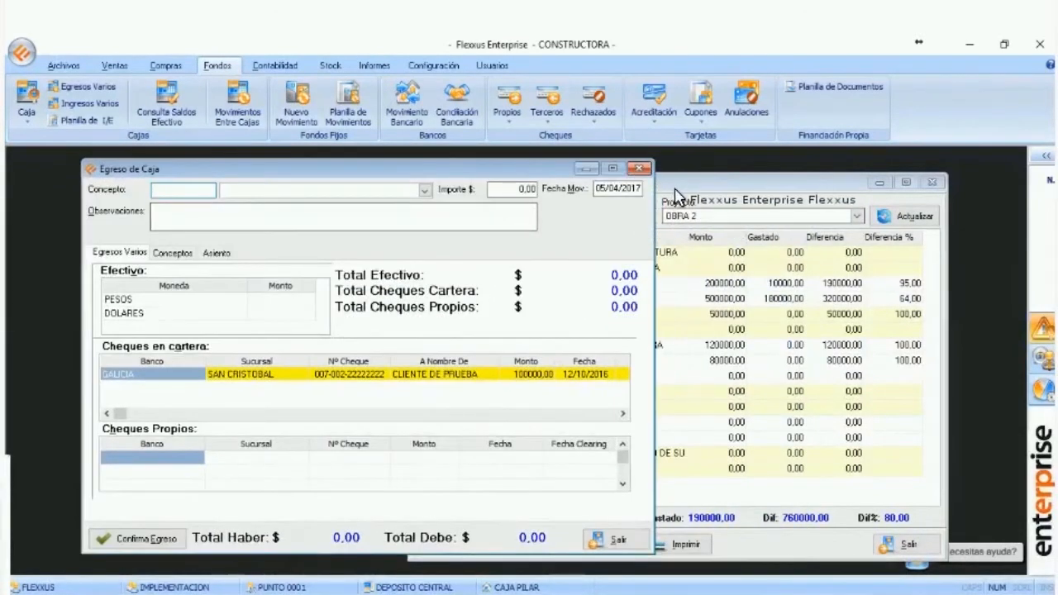
{"action": "left_click_drag", "start_coordinate": [583, 183], "coordinate": [430, 169]}
{"action": "left_click", "coordinate": [751, 207]}
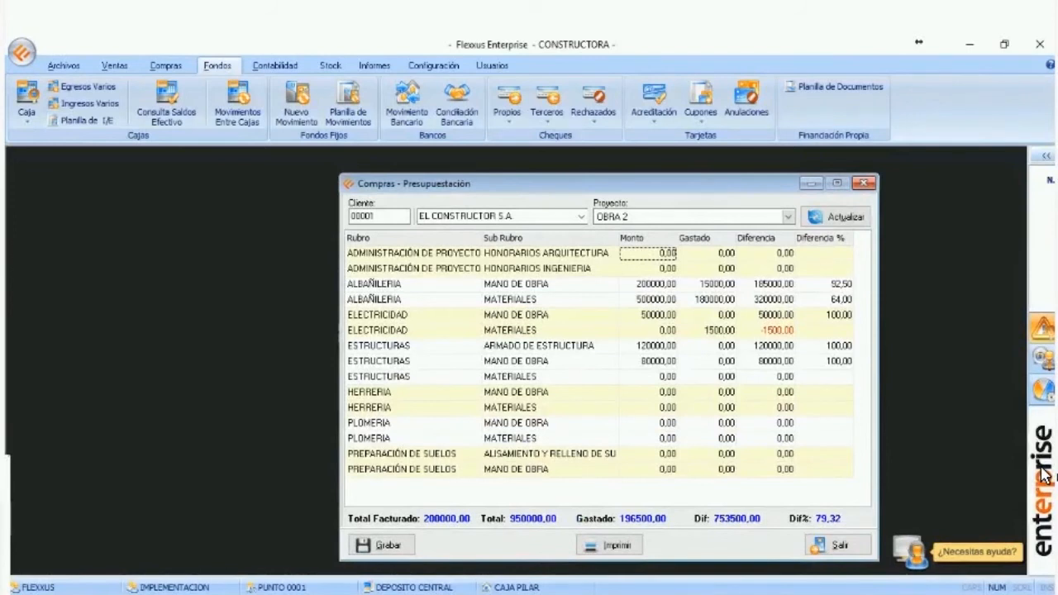
{"action": "left_click", "coordinate": [1045, 475]}
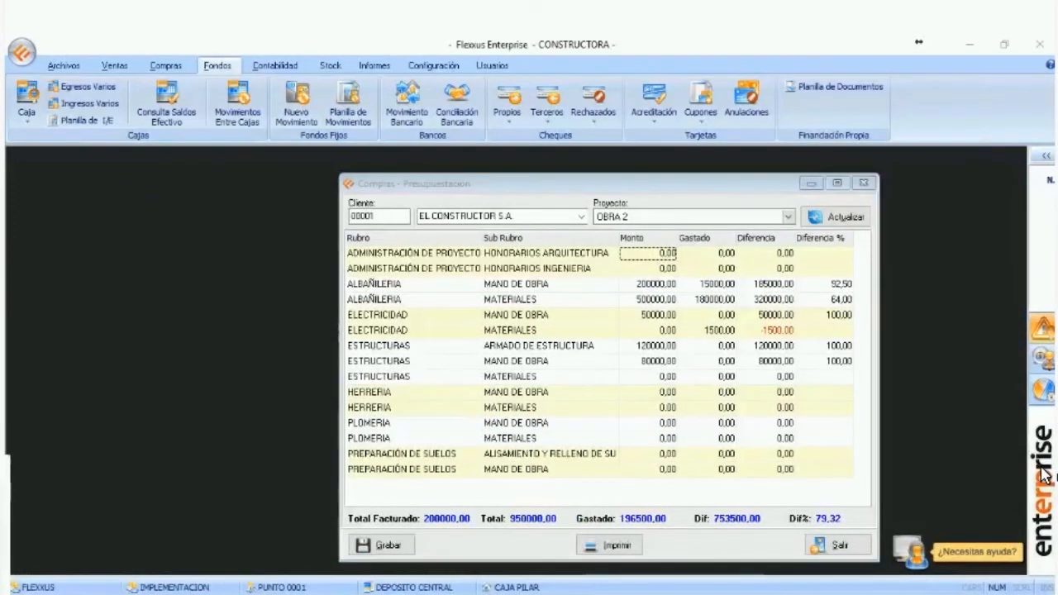
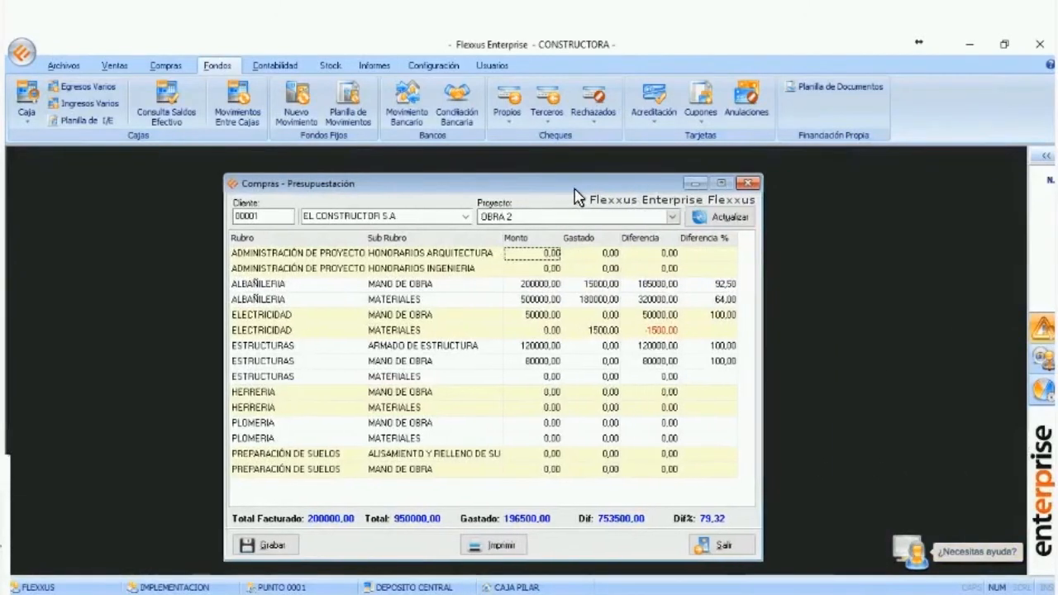
- Open the expense sheet (Planilla de Gastos) alongside the budget and limit its project filter to OBRA 2
{"action": "left_click_drag", "start_coordinate": [579, 183], "coordinate": [423, 183]}
{"action": "left_click", "coordinate": [166, 65]}
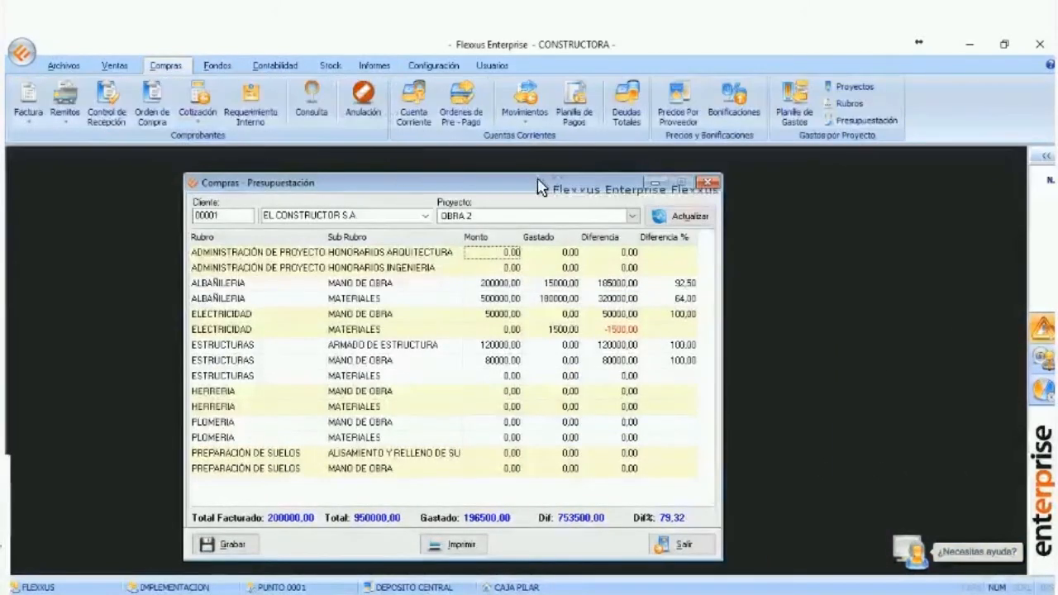
{"action": "left_click_drag", "start_coordinate": [610, 183], "coordinate": [494, 178]}
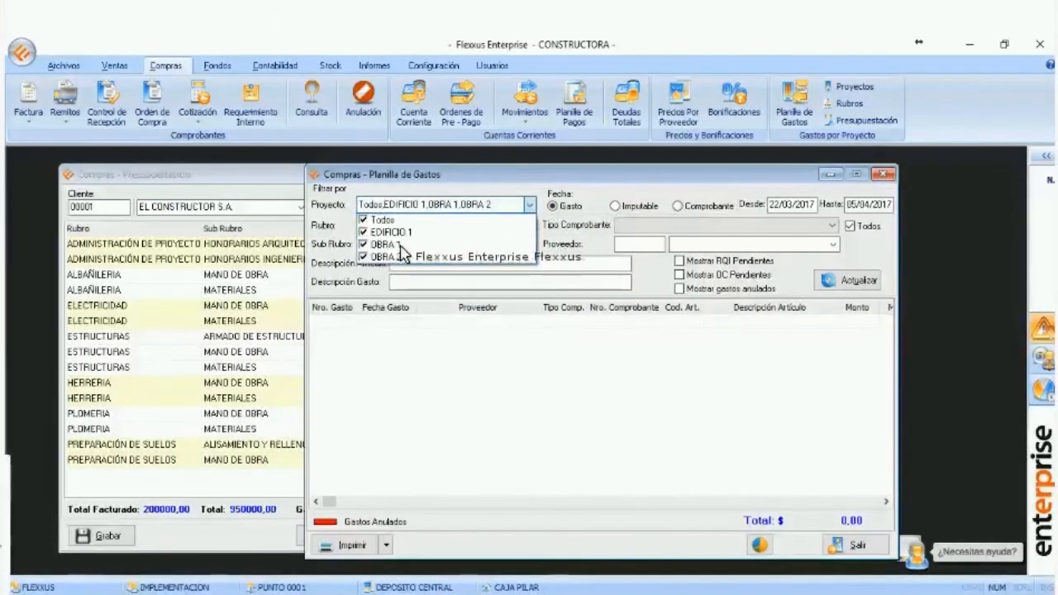
{"action": "left_click", "coordinate": [364, 221]}
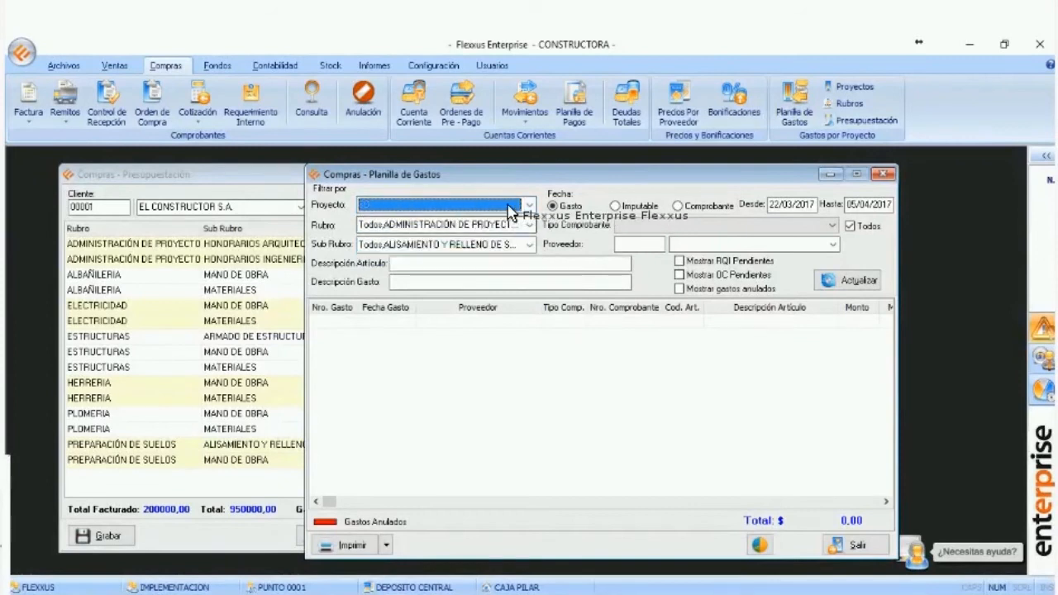
{"action": "left_click", "coordinate": [529, 207]}
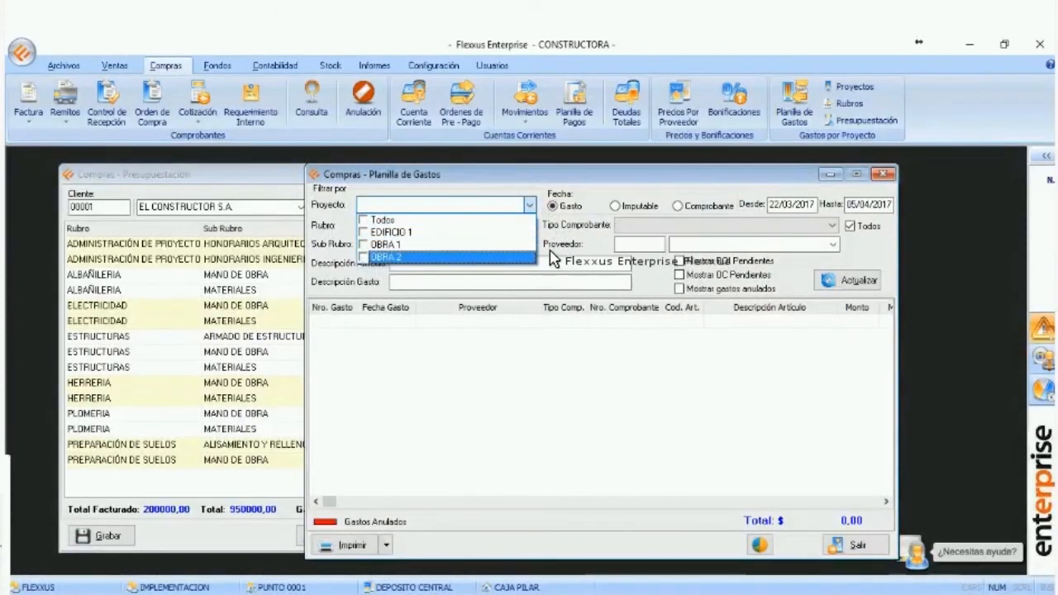
{"action": "left_click", "coordinate": [587, 244]}
{"action": "left_click_drag", "start_coordinate": [537, 182], "coordinate": [502, 182]}
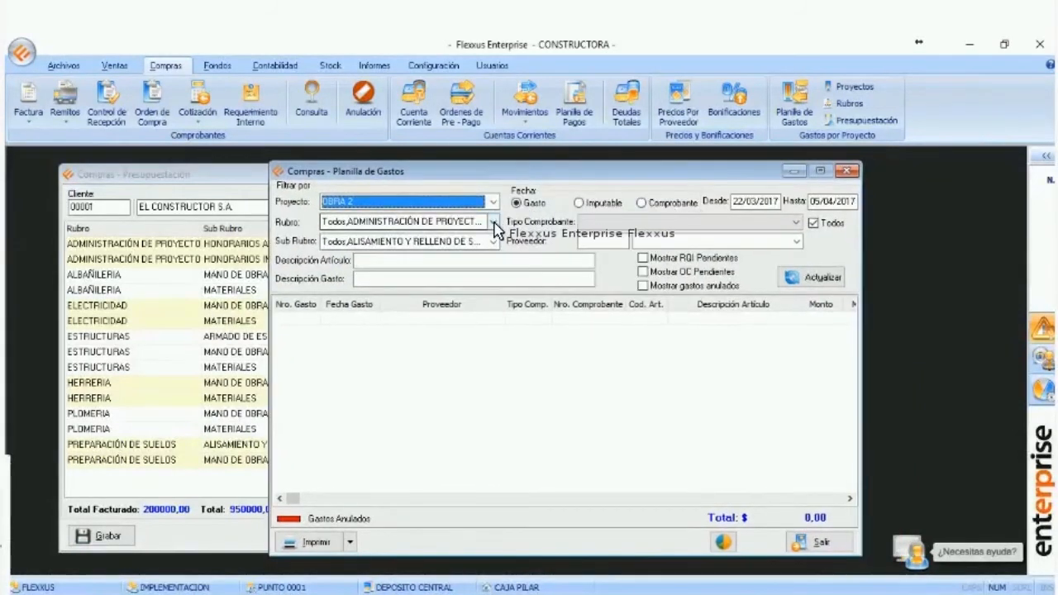
- Keep all rubros and sub rubros included, list the OBRA 2 expenses and review the entries
{"action": "left_click", "coordinate": [493, 223]}
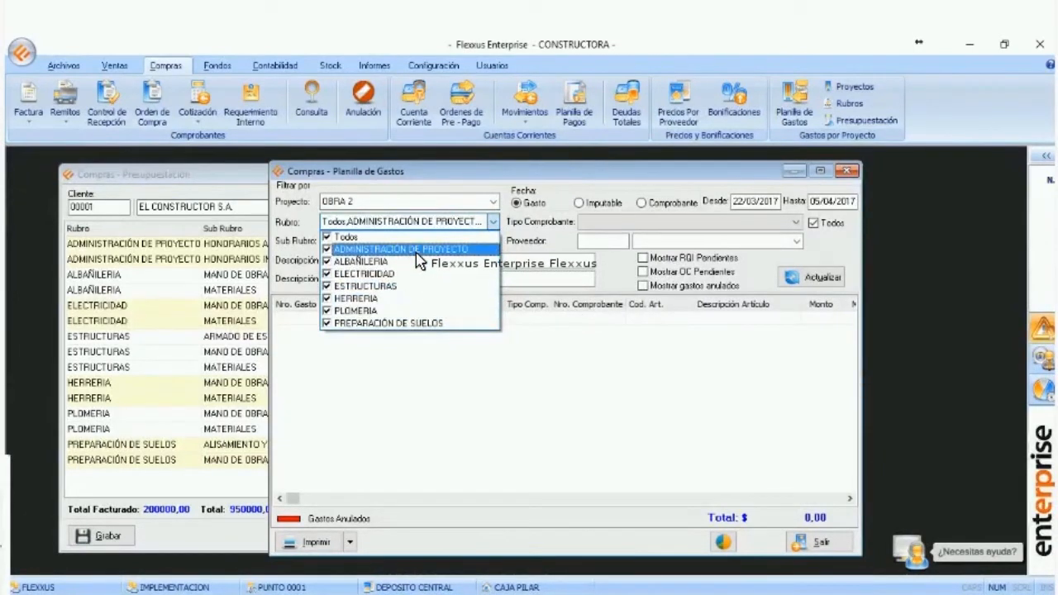
{"action": "left_click", "coordinate": [453, 195]}
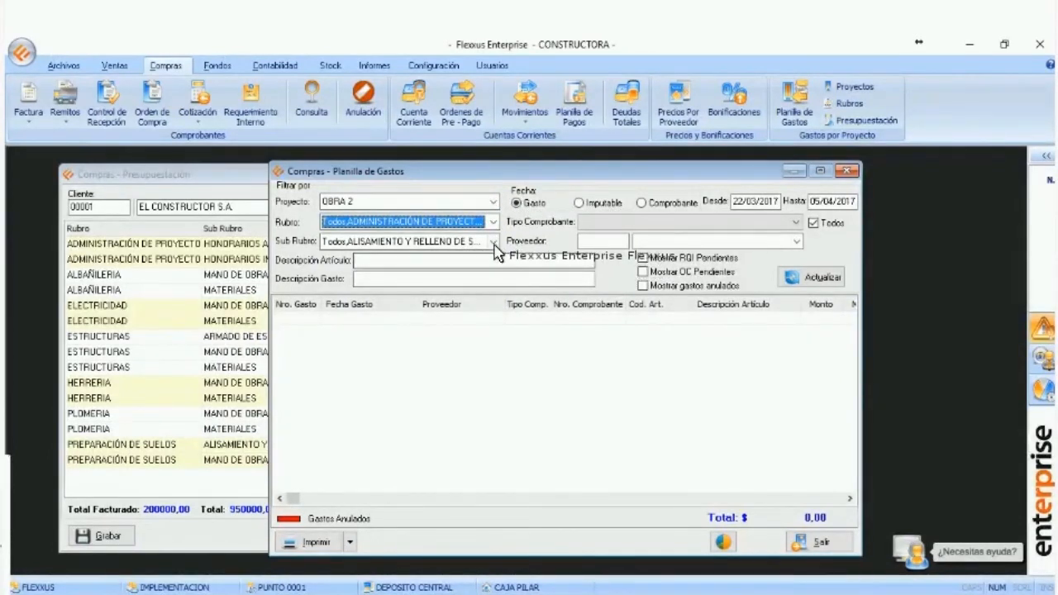
{"action": "left_click_drag", "start_coordinate": [502, 175], "coordinate": [495, 174]}
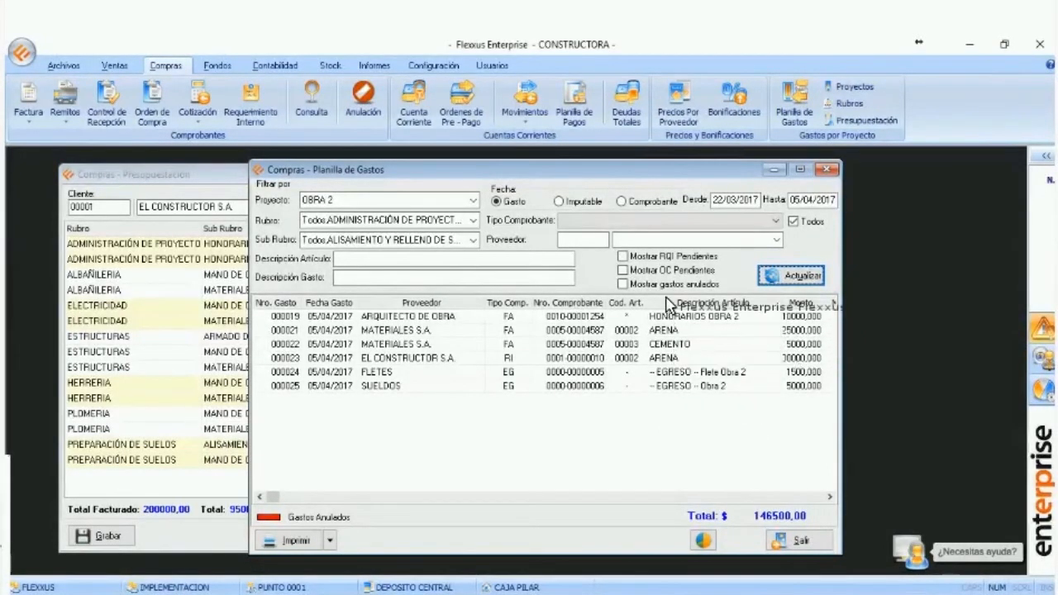
{"action": "left_click_drag", "start_coordinate": [647, 176], "coordinate": [526, 174]}
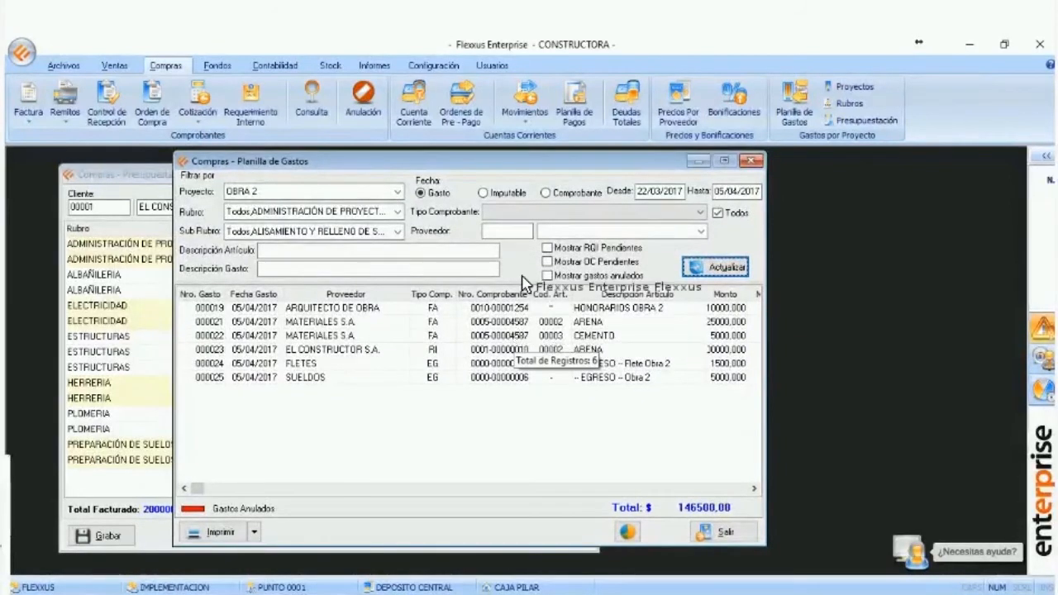
{"action": "left_click_drag", "start_coordinate": [545, 166], "coordinate": [506, 174]}
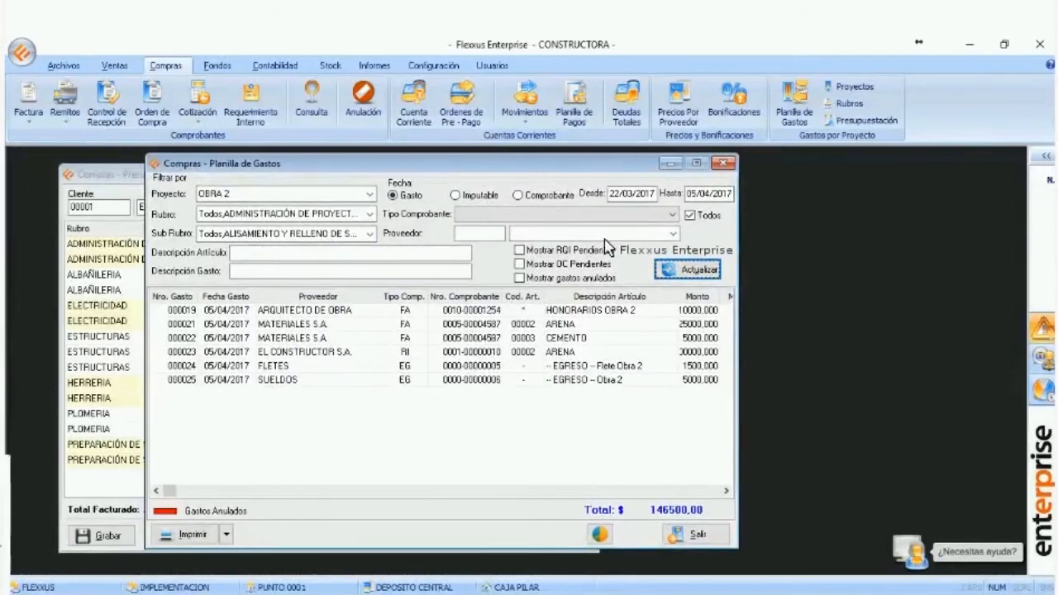
- List the vouchers pending allocation (Comprobantes Pendientes de Imputación), examine their suppliers and available amounts, and close the list
{"action": "left_click", "coordinate": [794, 124]}
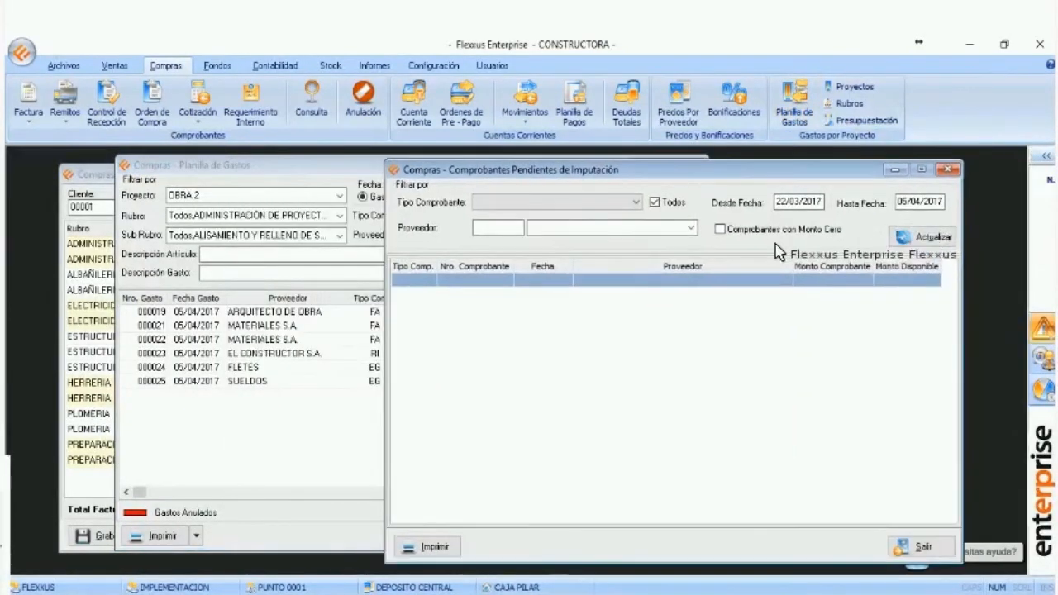
{"action": "left_click", "coordinate": [916, 240]}
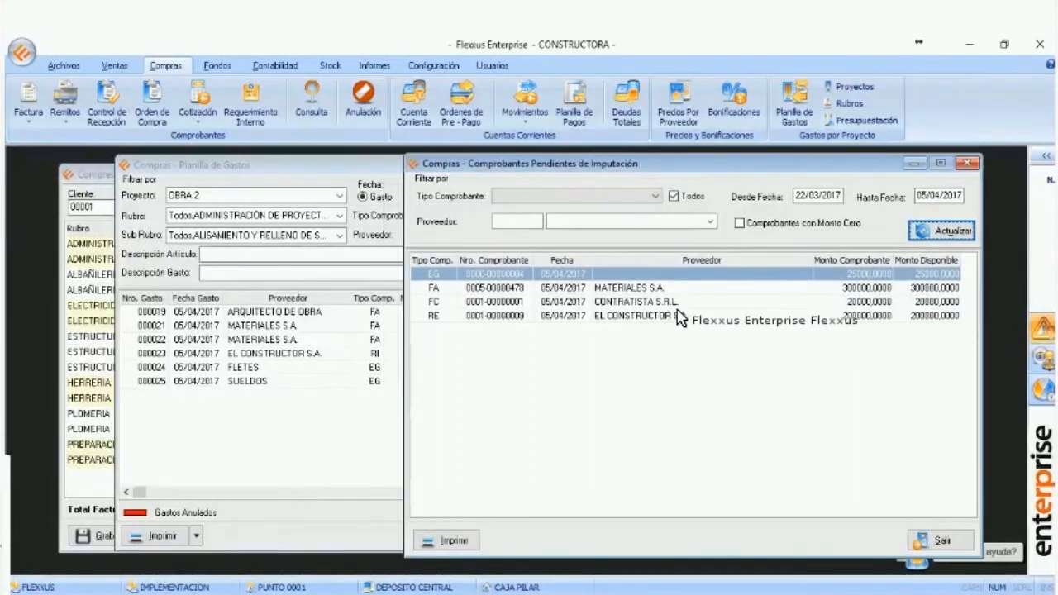
{"action": "left_click", "coordinate": [634, 303]}
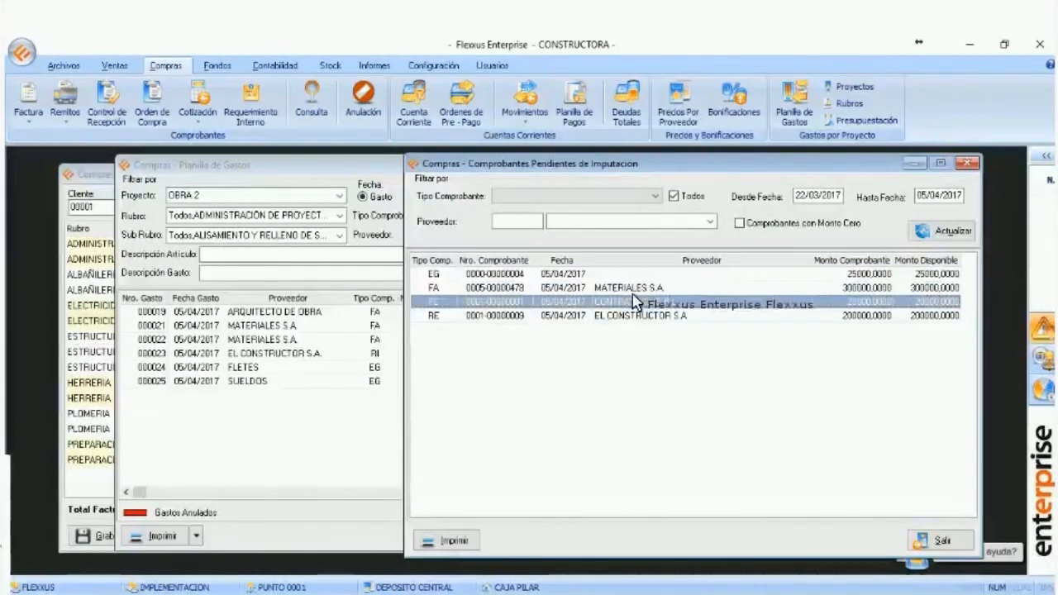
{"action": "key", "text": "Up"}
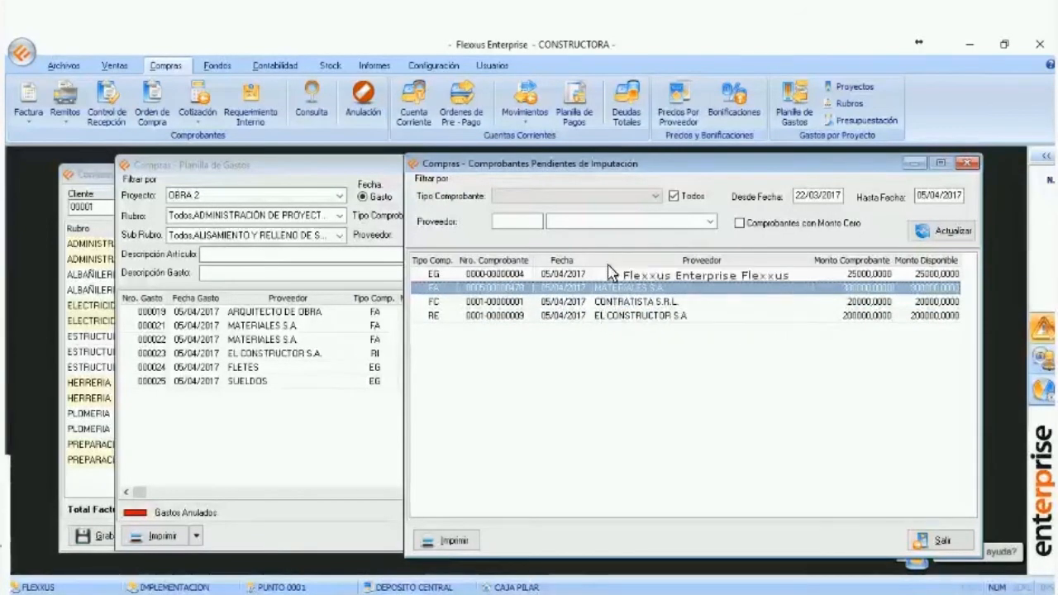
{"action": "mouse_move", "coordinate": [580, 164]}
{"action": "left_mouse_down"}
{"action": "mouse_move", "coordinate": [613, 164]}
{"action": "mouse_move", "coordinate": [564, 168]}
{"action": "left_mouse_up"}
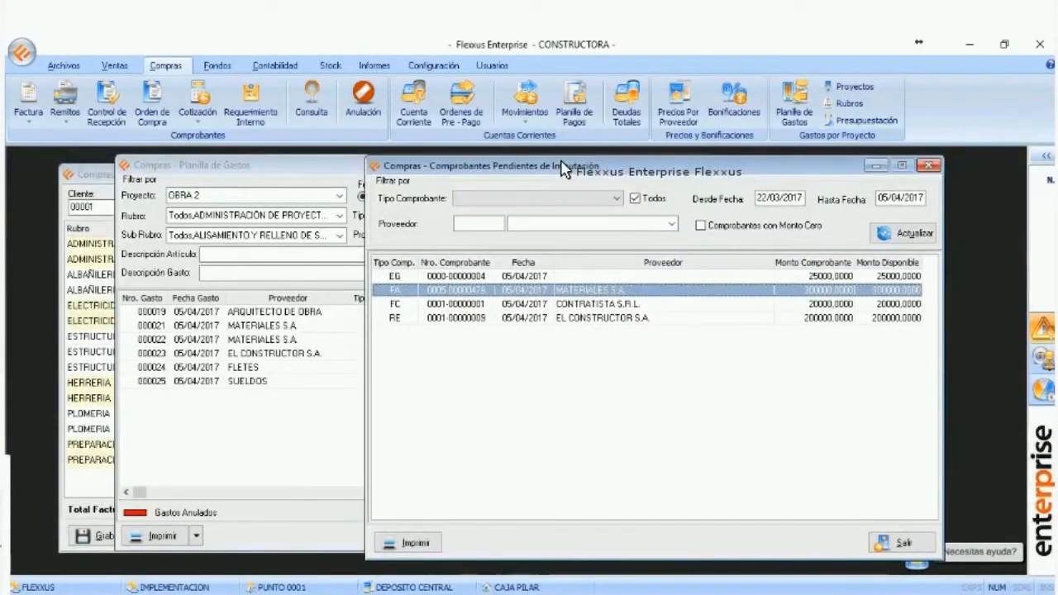
{"action": "left_click_drag", "start_coordinate": [561, 163], "coordinate": [560, 162]}
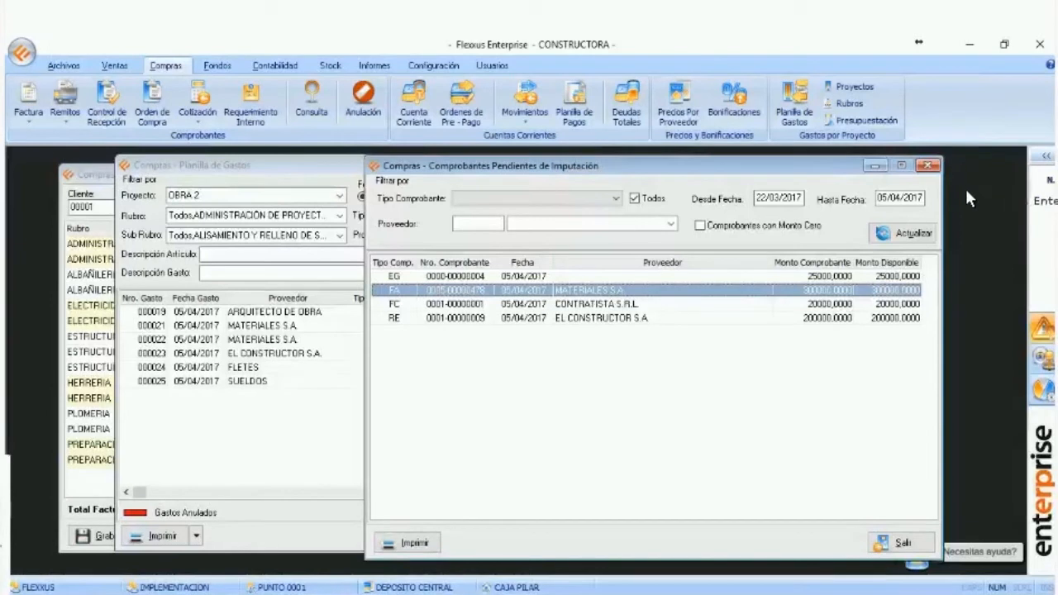
{"action": "key", "text": "Escape"}
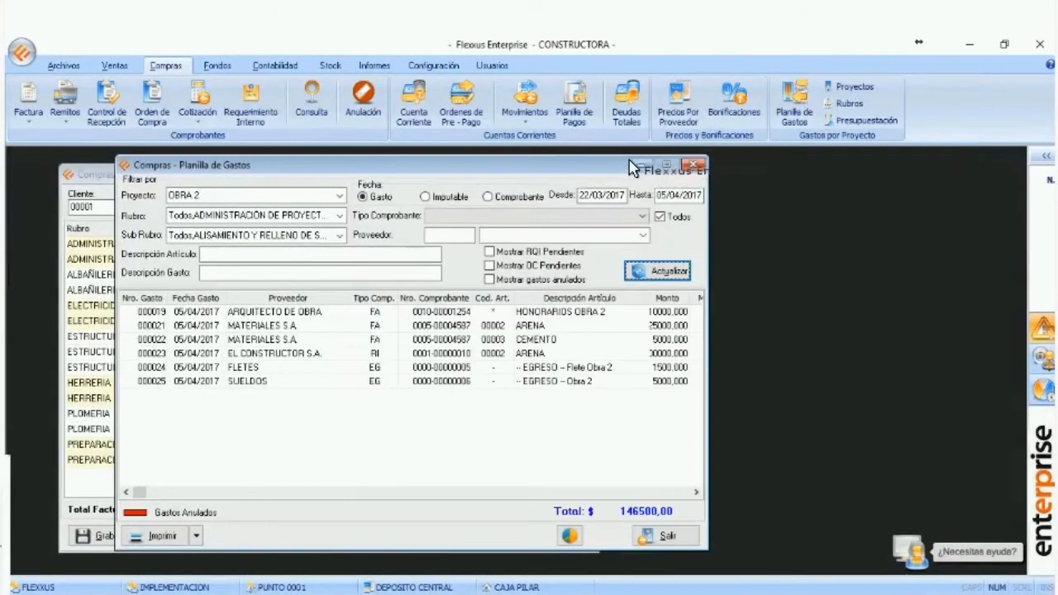
- Bring the OBRA 2 budget into view beside the expense sheet, compare them, and return to the expense sheet
{"action": "left_click_drag", "start_coordinate": [571, 164], "coordinate": [657, 161]}
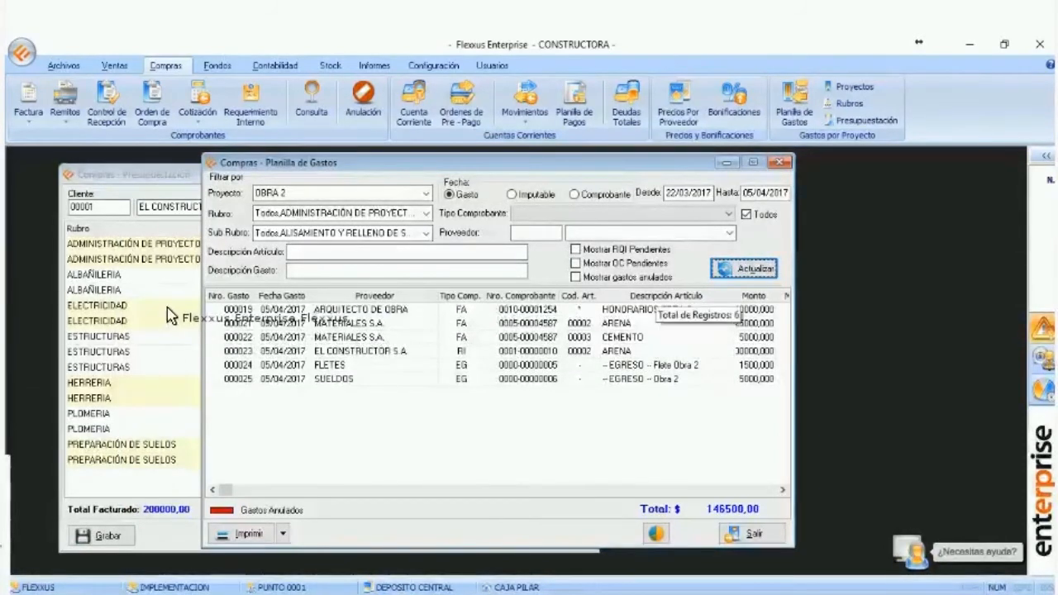
{"action": "left_click", "coordinate": [189, 182]}
{"action": "left_click_drag", "start_coordinate": [186, 179], "coordinate": [143, 172]}
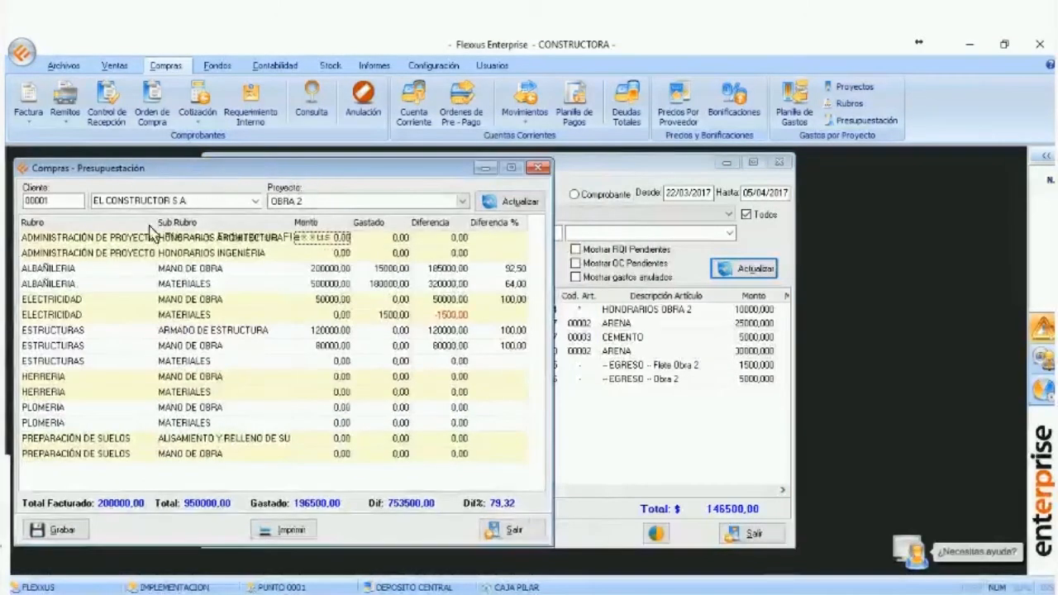
{"action": "left_click_drag", "start_coordinate": [583, 166], "coordinate": [490, 176]}
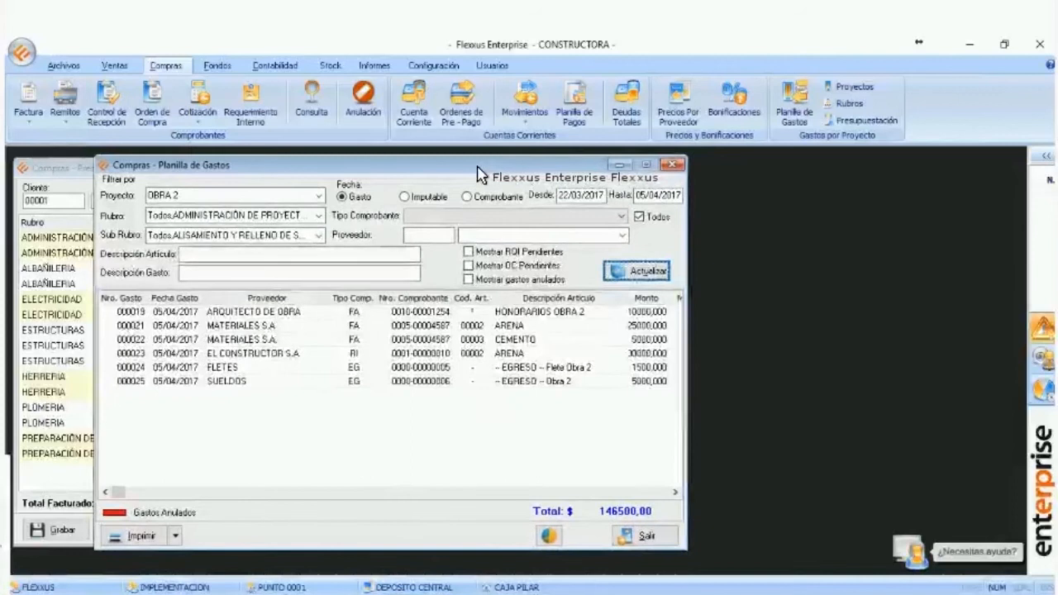
- List the vouchers pending allocation again and start assigning the pending EG voucher as a project expense
{"action": "left_click", "coordinate": [797, 125]}
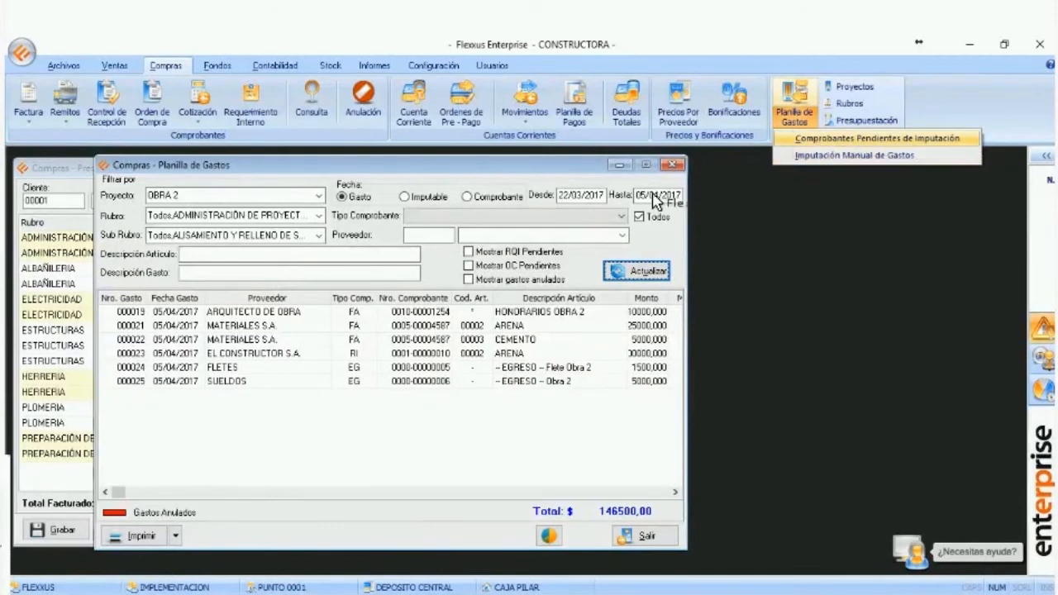
{"action": "left_click", "coordinate": [819, 139]}
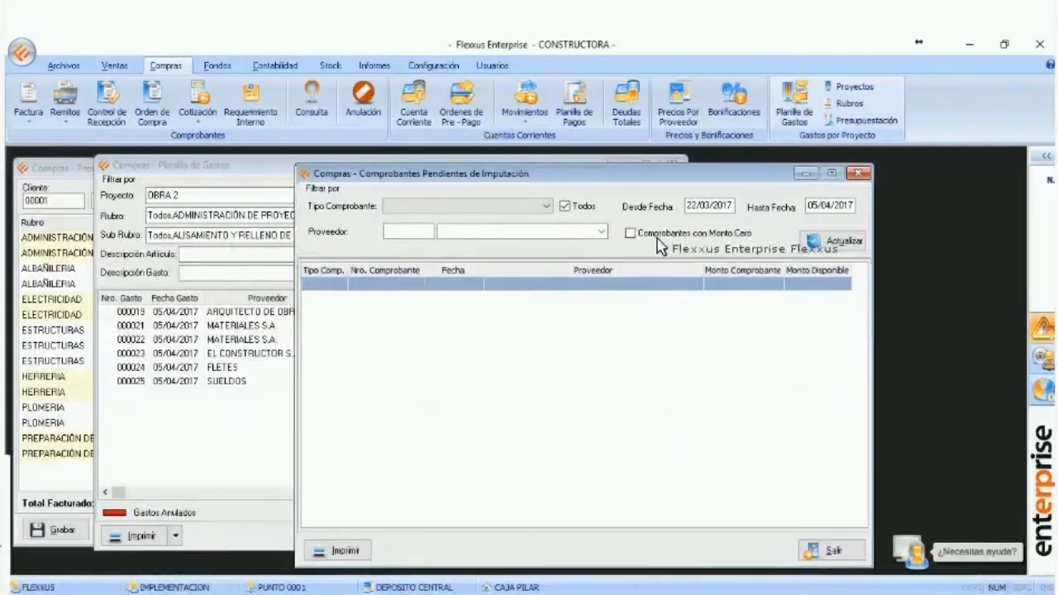
{"action": "left_click", "coordinate": [843, 242]}
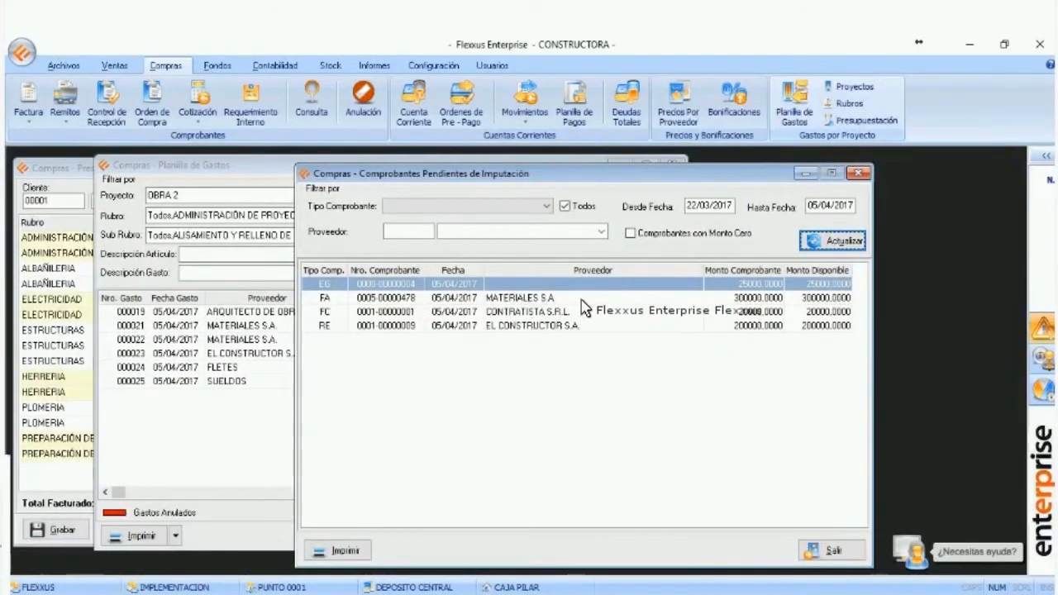
{"action": "left_click_drag", "start_coordinate": [620, 174], "coordinate": [589, 166]}
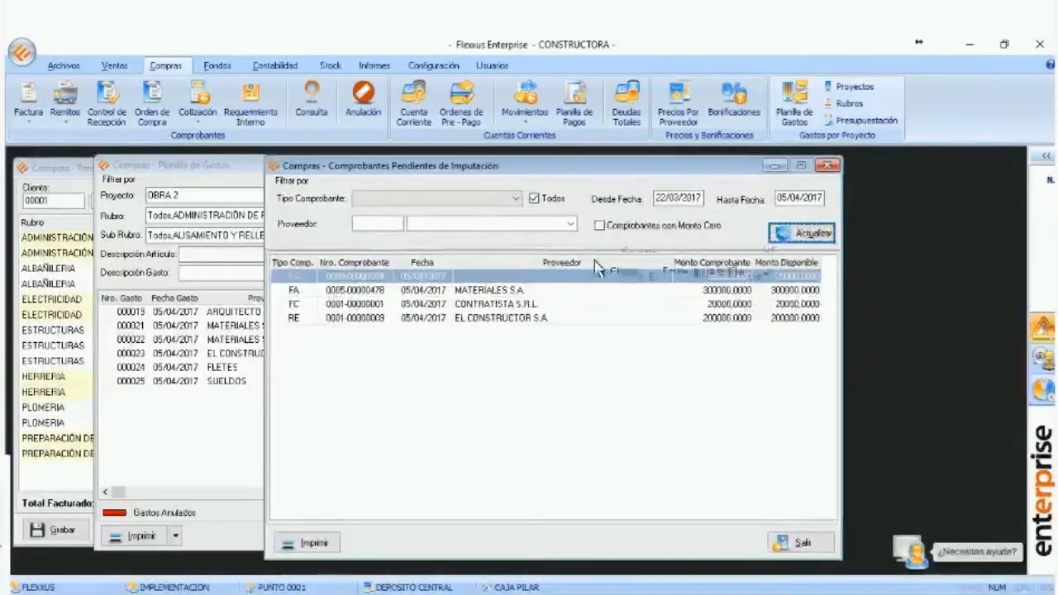
{"action": "right_click", "coordinate": [503, 285]}
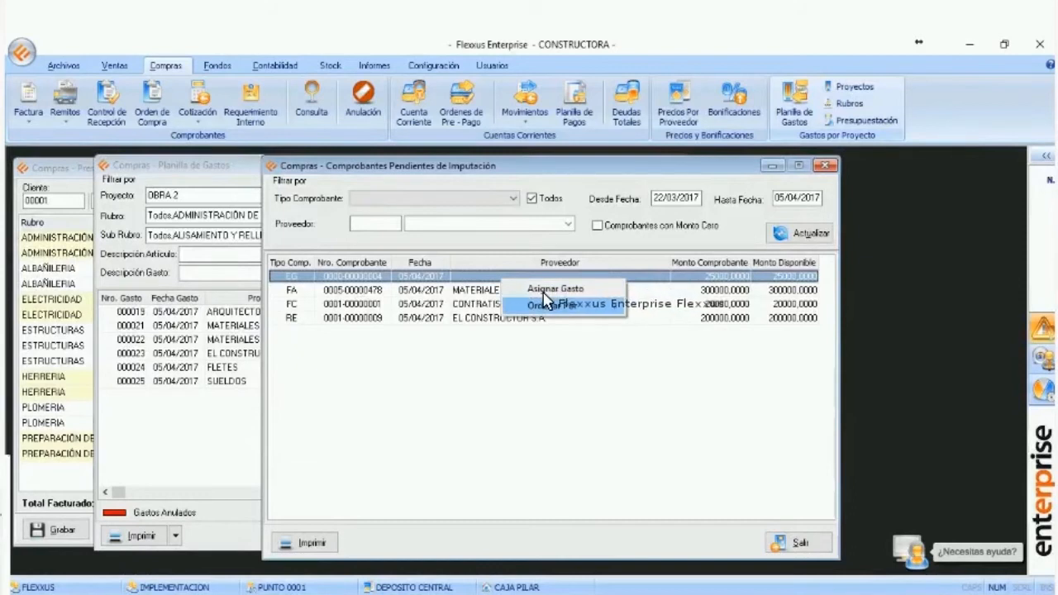
{"action": "left_click", "coordinate": [578, 289]}
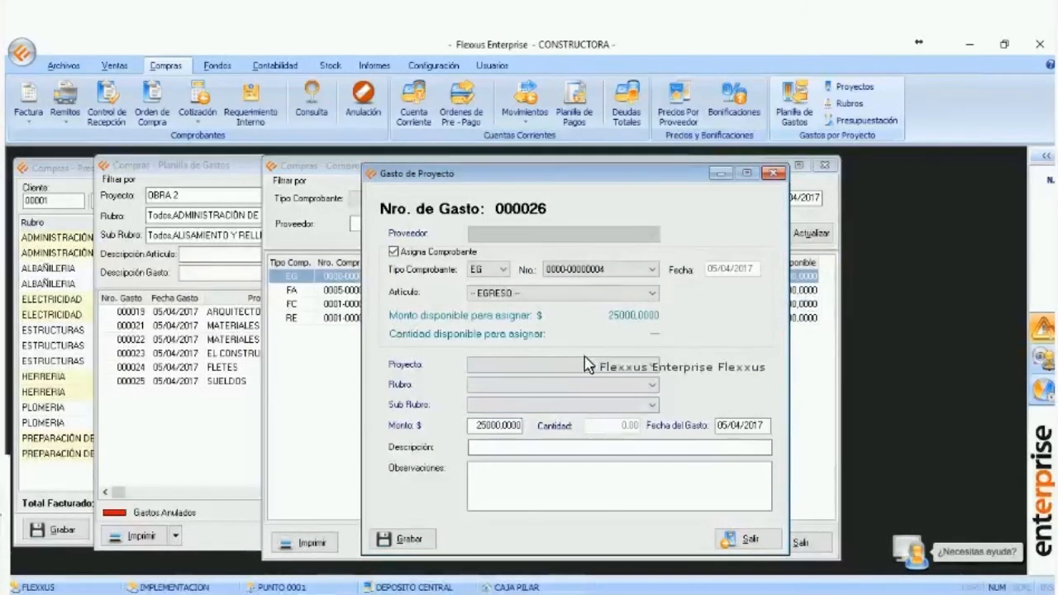
- Assign the 25000 EG expense to project OBRA 2, rubro ESTRUCTURAS, sub rubro MANO DE OBRA, and register it
{"action": "left_click", "coordinate": [642, 369]}
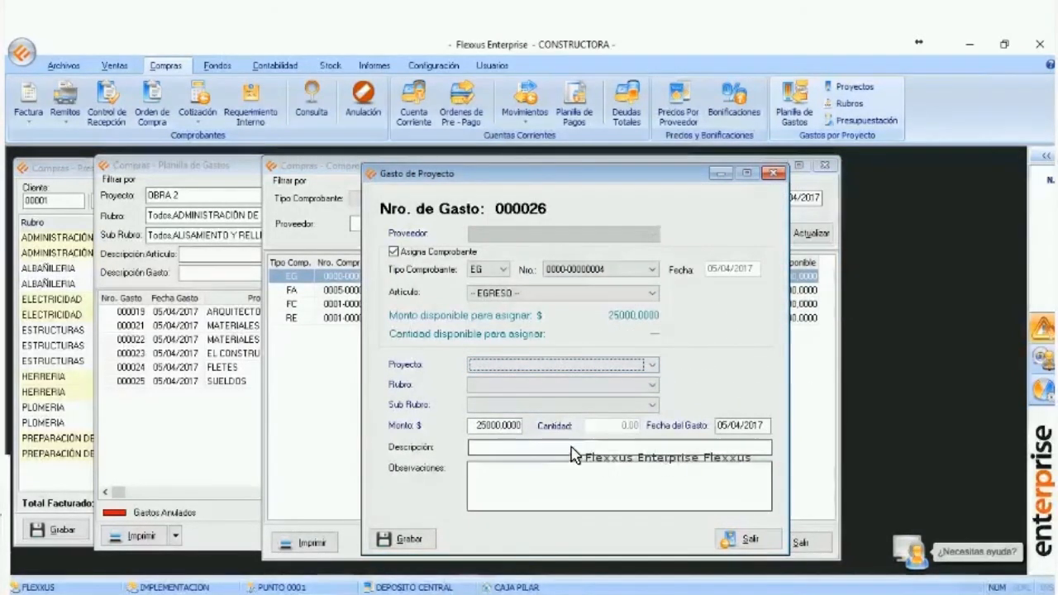
{"action": "left_click", "coordinate": [653, 368]}
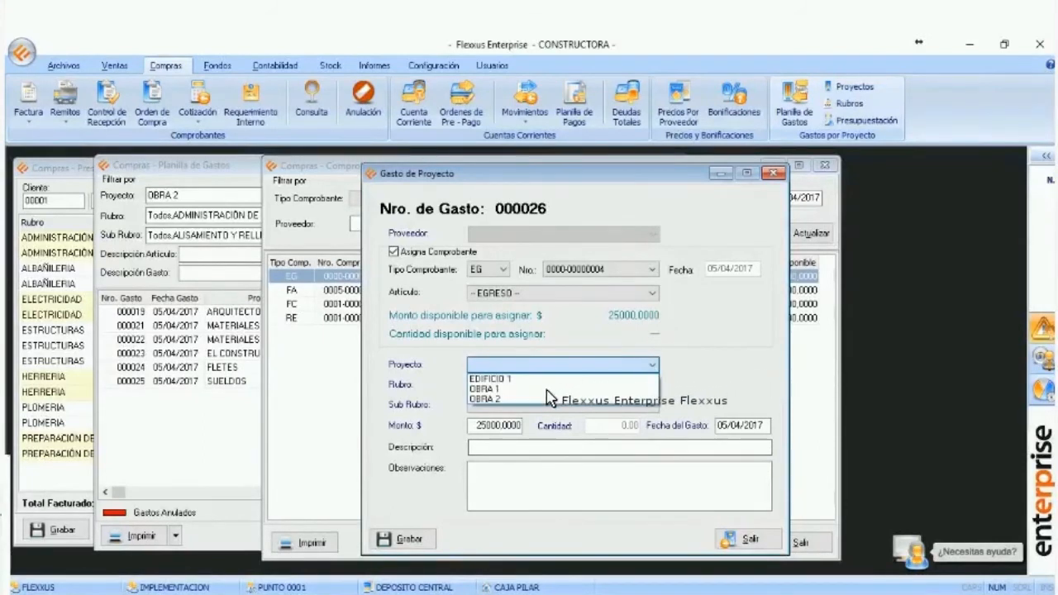
{"action": "left_click", "coordinate": [603, 399]}
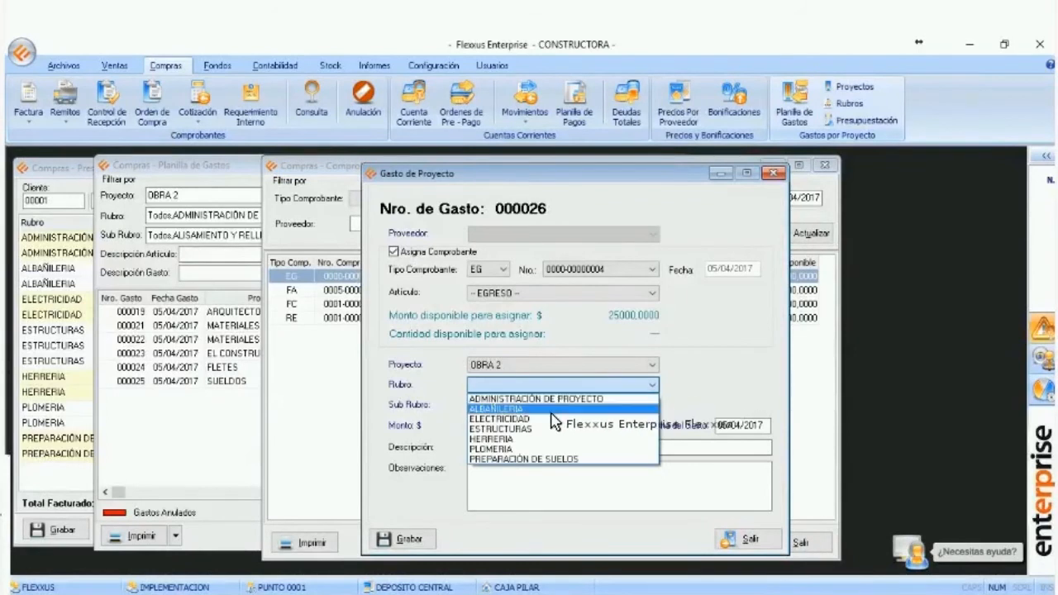
{"action": "left_click", "coordinate": [537, 435]}
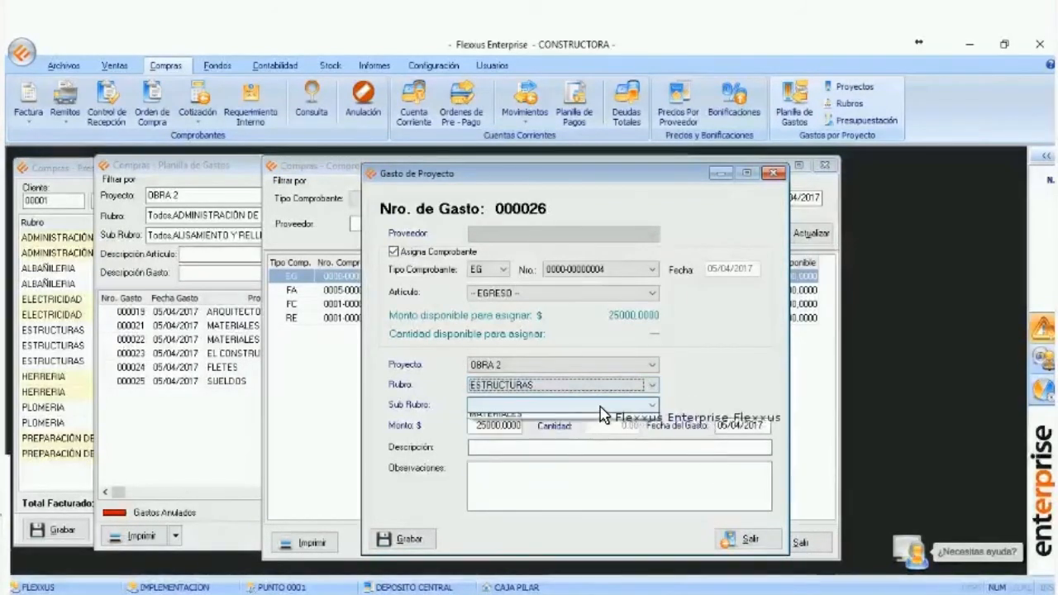
{"action": "left_click", "coordinate": [538, 429]}
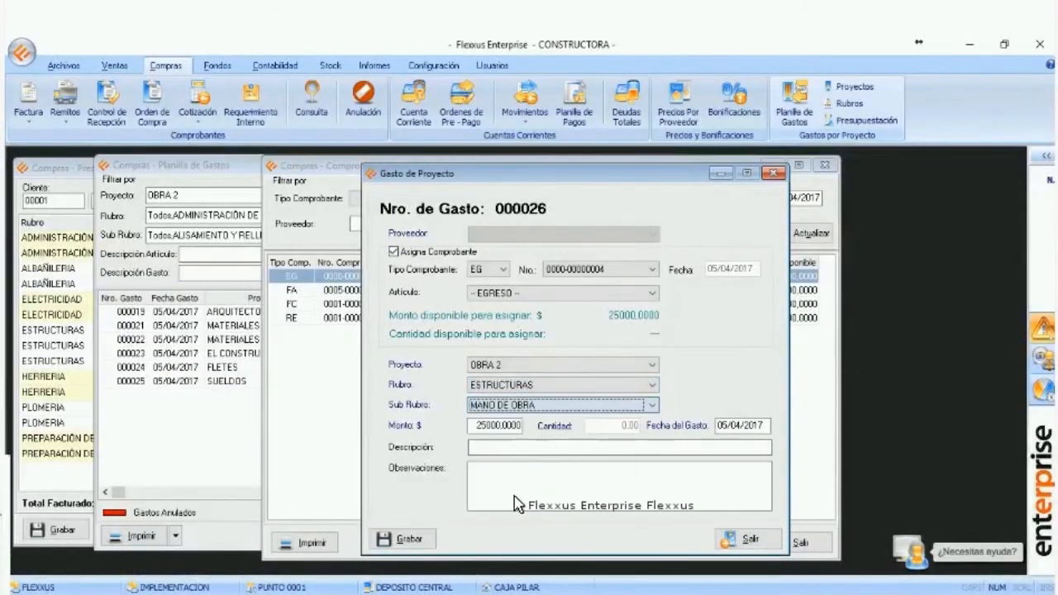
{"action": "left_click", "coordinate": [410, 544]}
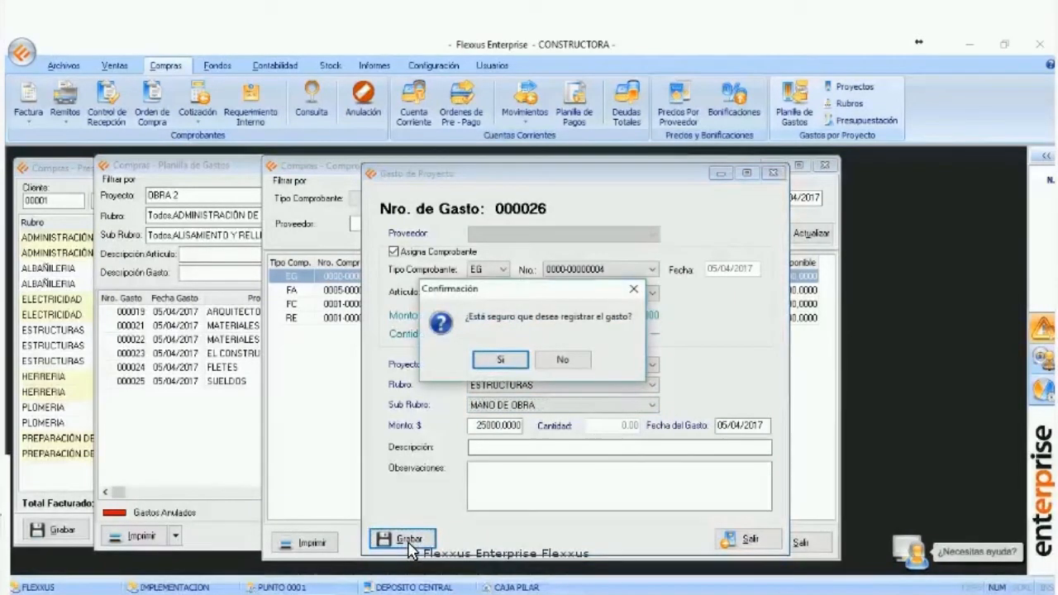
{"action": "key", "text": "Return"}
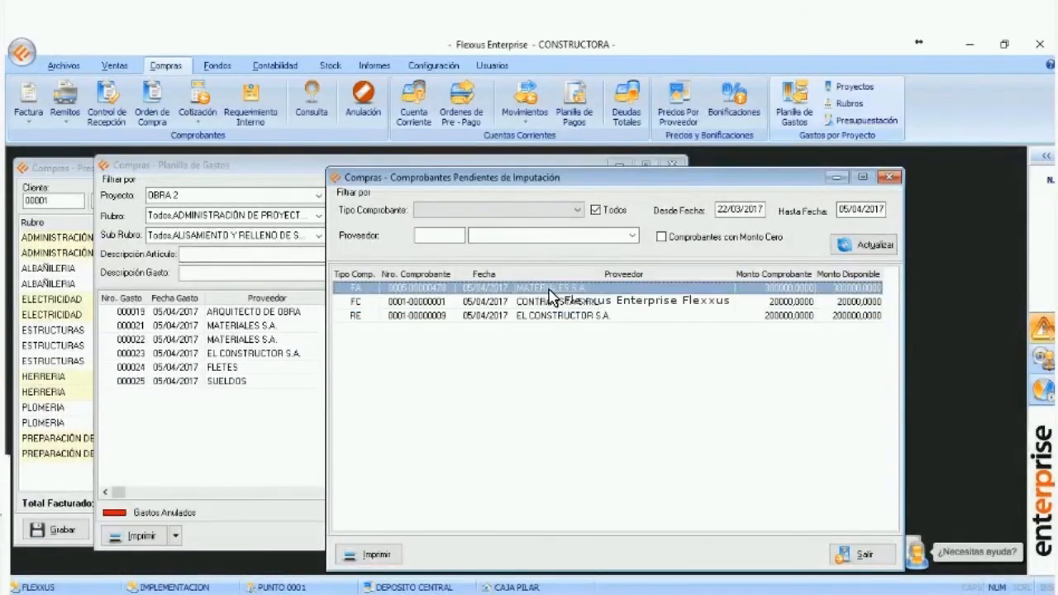
- Open the manual expense form (Imputación Manual de Gastos) beside the pending vouchers list, compare the two, and return to the list
{"action": "left_click_drag", "start_coordinate": [537, 178], "coordinate": [396, 170]}
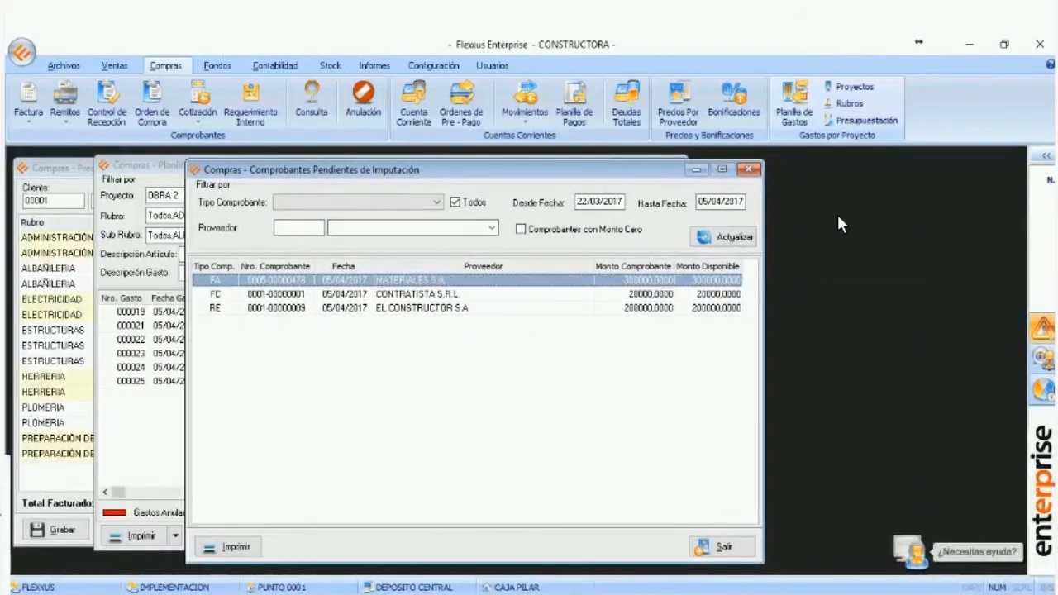
{"action": "left_click", "coordinate": [795, 122]}
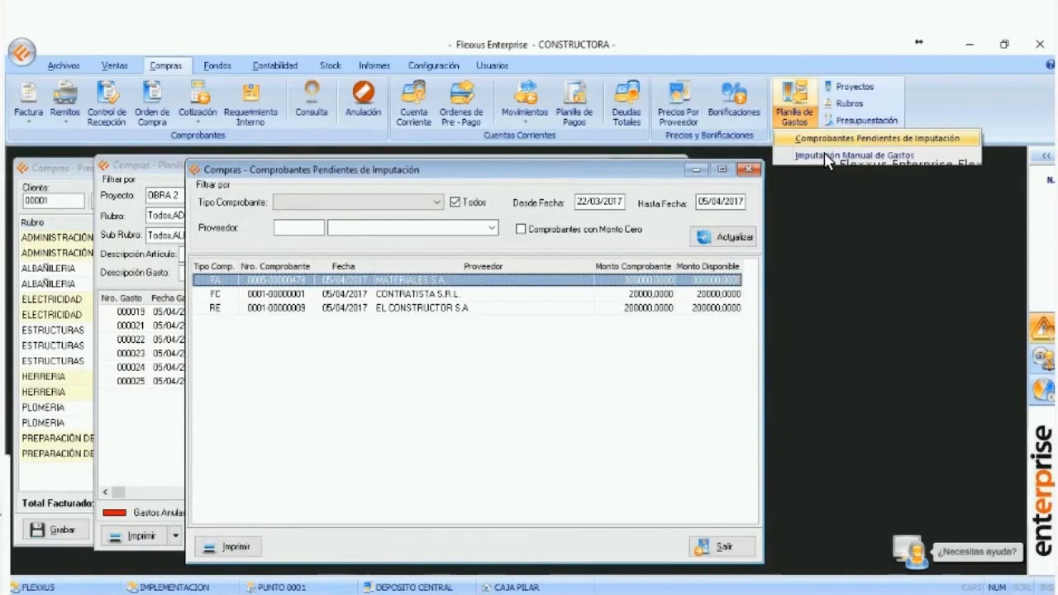
{"action": "left_click", "coordinate": [851, 154]}
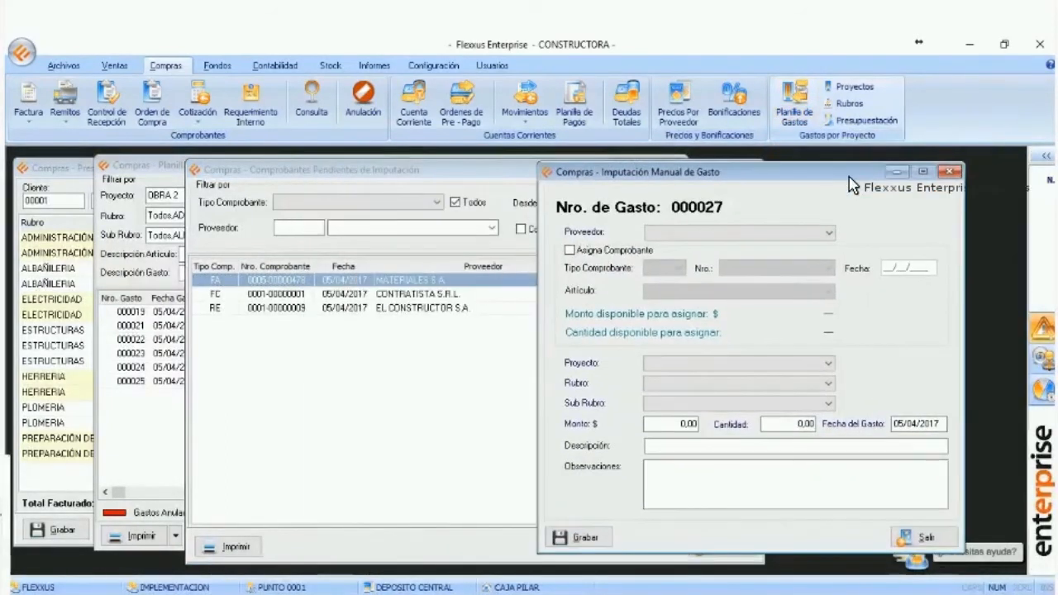
{"action": "left_click", "coordinate": [460, 228]}
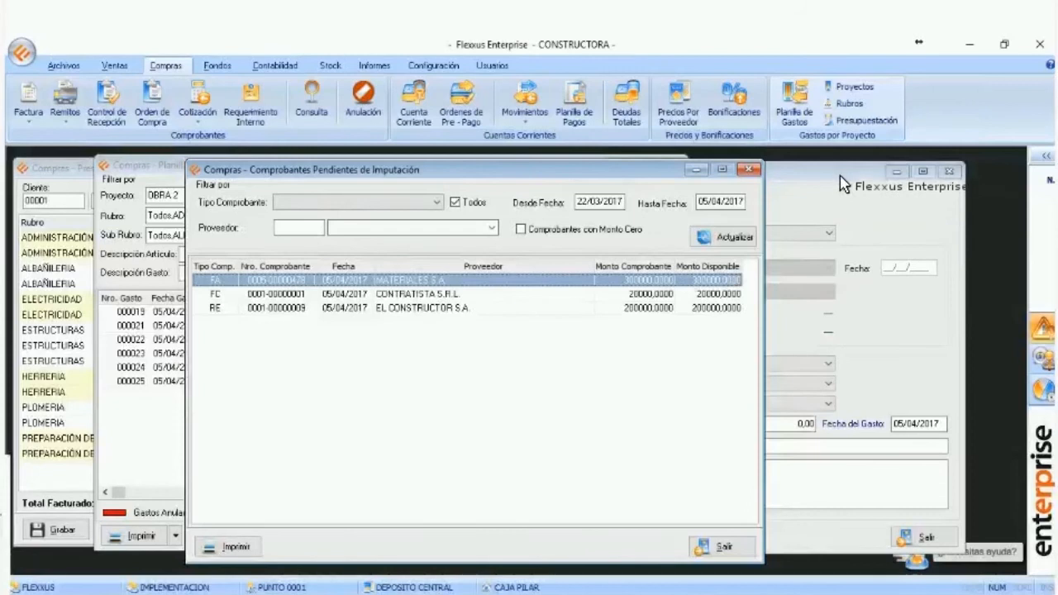
{"action": "left_click", "coordinate": [838, 178]}
{"action": "left_click", "coordinate": [469, 176]}
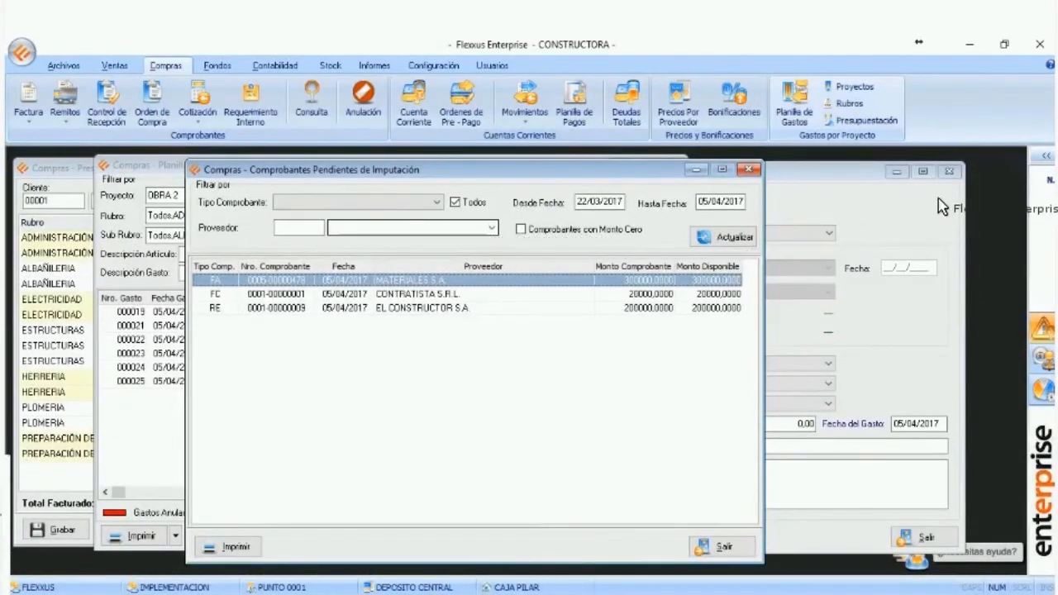
{"action": "right_click", "coordinate": [485, 282]}
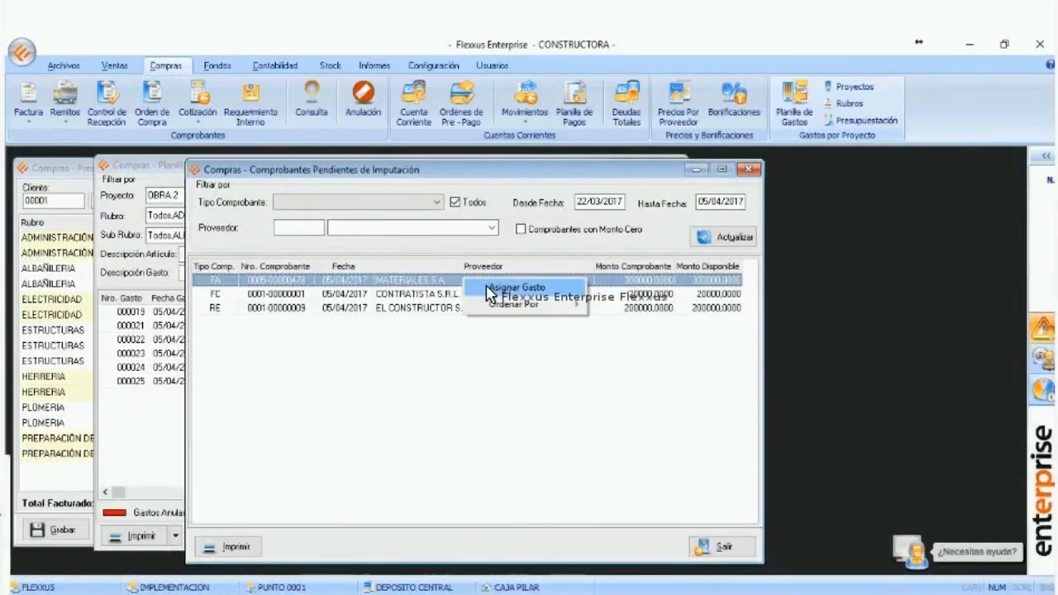
{"action": "left_click", "coordinate": [794, 114]}
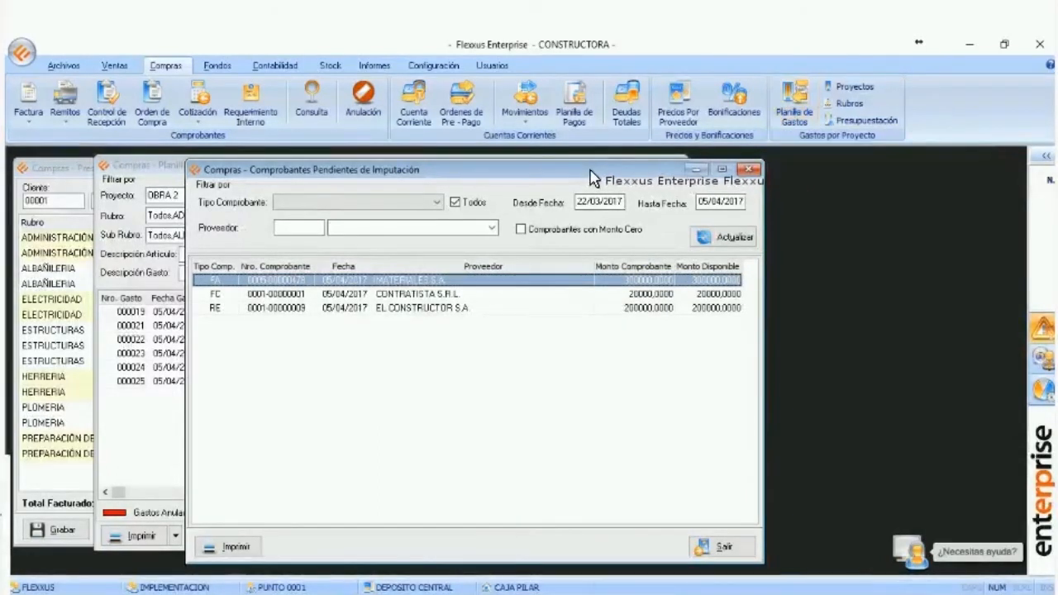
- Start assigning the pending MATERIALES S.A. FA voucher to project EDIFICIO 1, with all its articles going to the selected project and sub rubro
{"action": "right_click", "coordinate": [402, 285]}
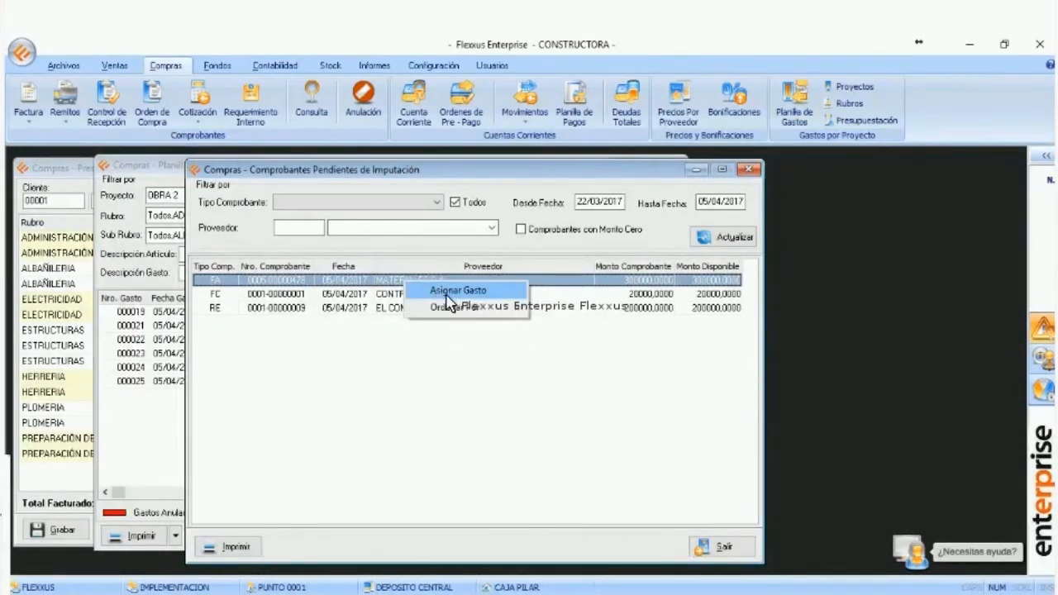
{"action": "left_click", "coordinate": [456, 290]}
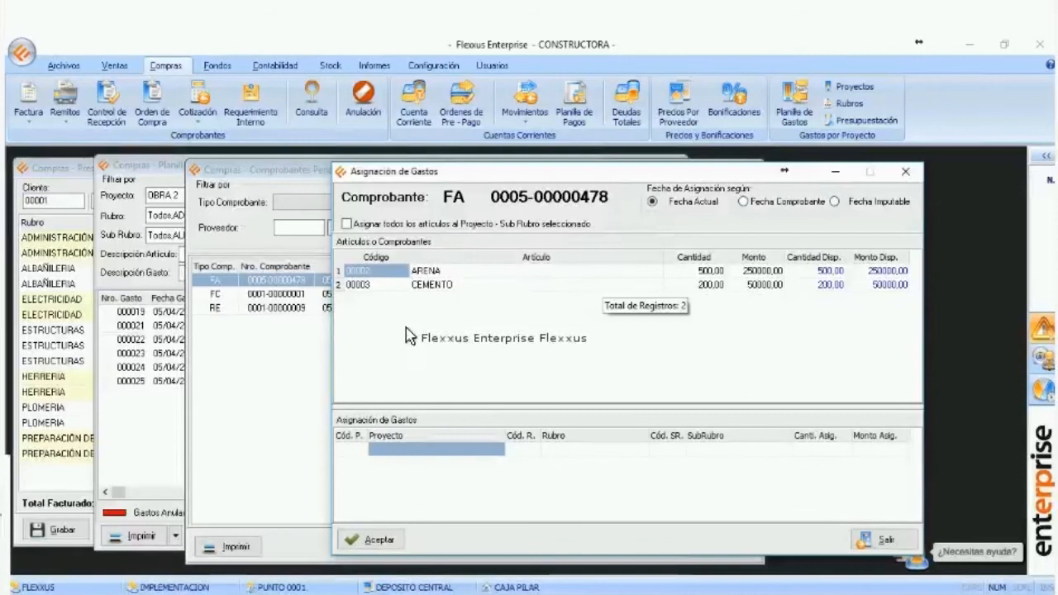
{"action": "left_click", "coordinate": [346, 224]}
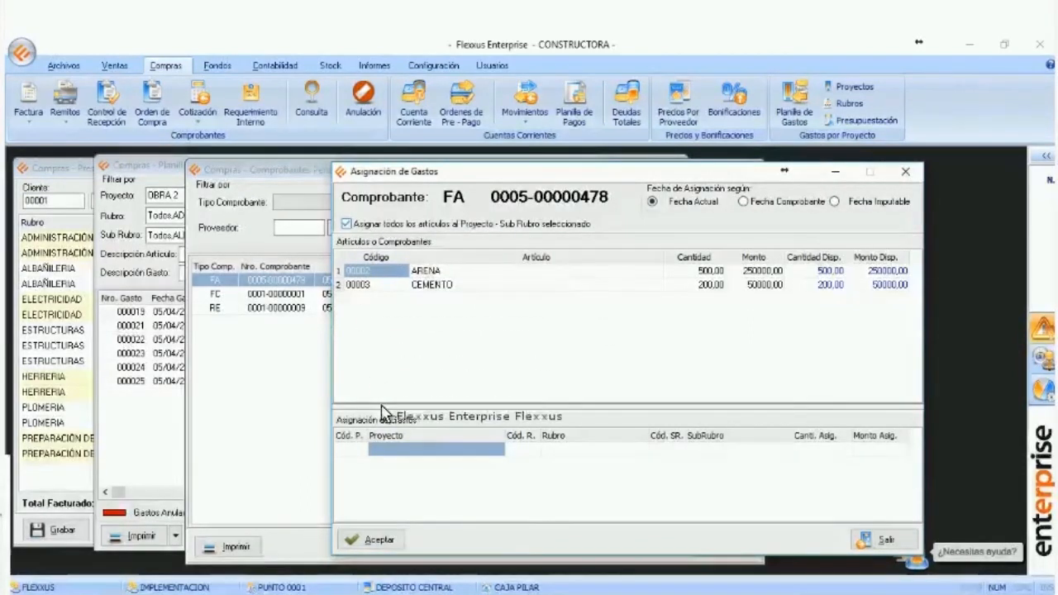
{"action": "left_click", "coordinate": [408, 450]}
{"action": "double_click", "coordinate": [415, 450]}
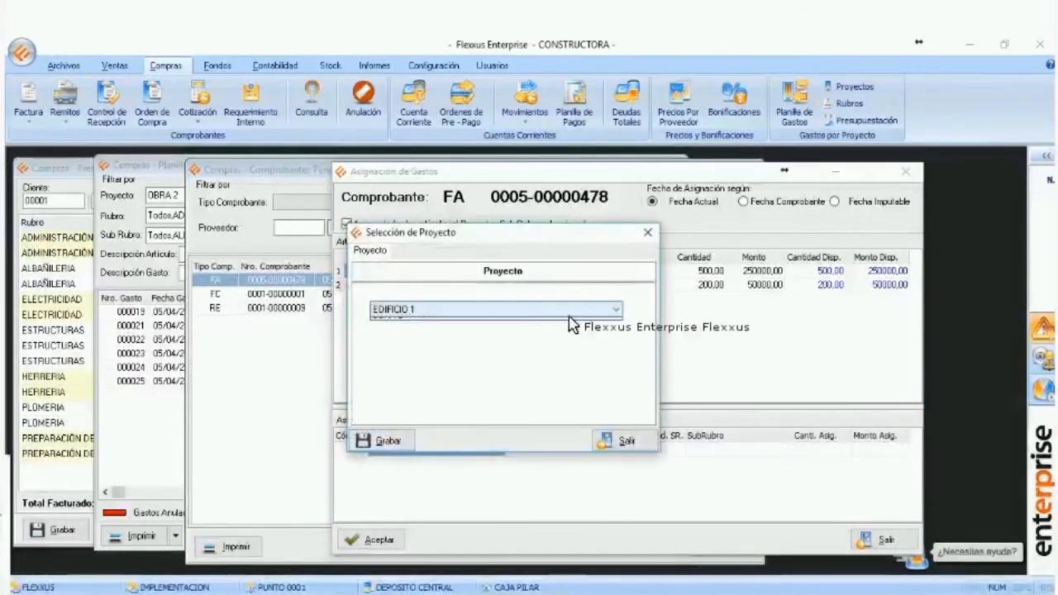
{"action": "left_click", "coordinate": [533, 309]}
{"action": "left_click", "coordinate": [498, 328]}
{"action": "left_click", "coordinate": [373, 440]}
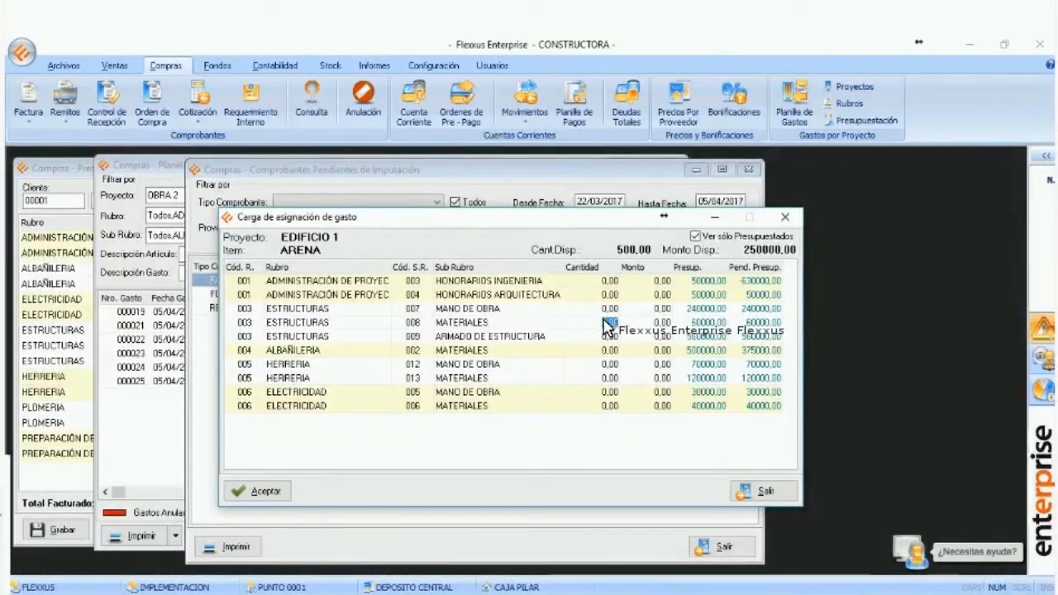
- Allocate the full 500 units of ARENA to ESTRUCTURAS, MATERIALES, confirm the assignment for all articles, and refresh the pending vouchers list
{"action": "key", "text": "Return"}
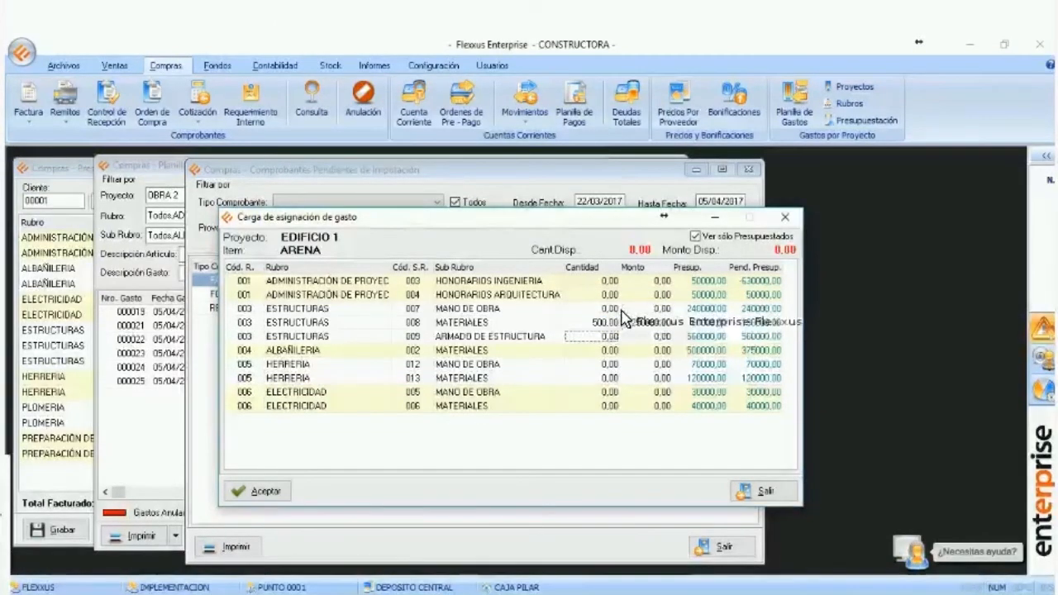
{"action": "left_click", "coordinate": [266, 493]}
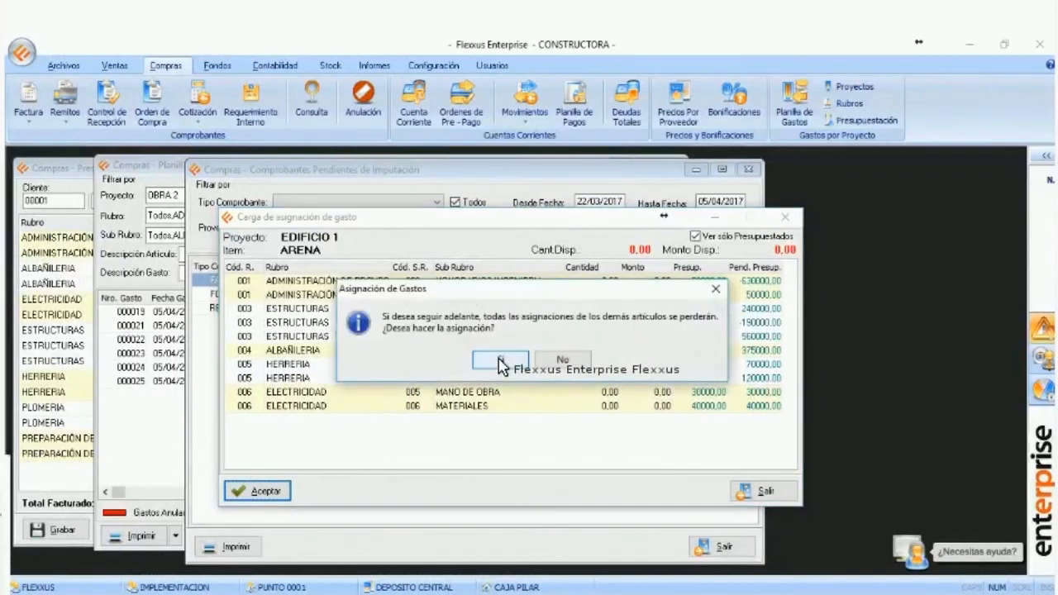
{"action": "key", "text": "Return"}
{"action": "left_click", "coordinate": [372, 540]}
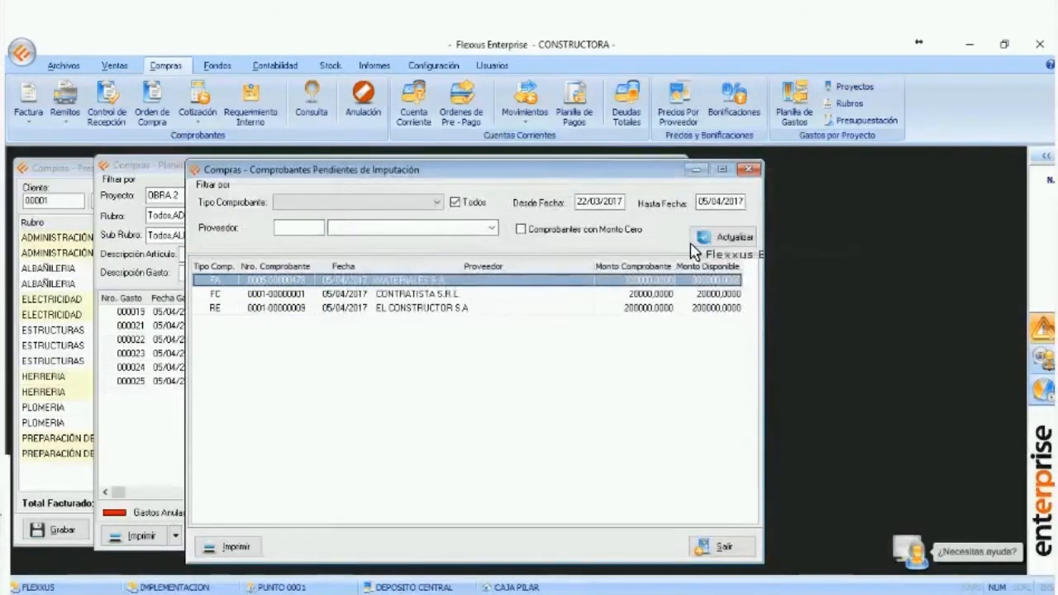
{"action": "left_click", "coordinate": [716, 240]}
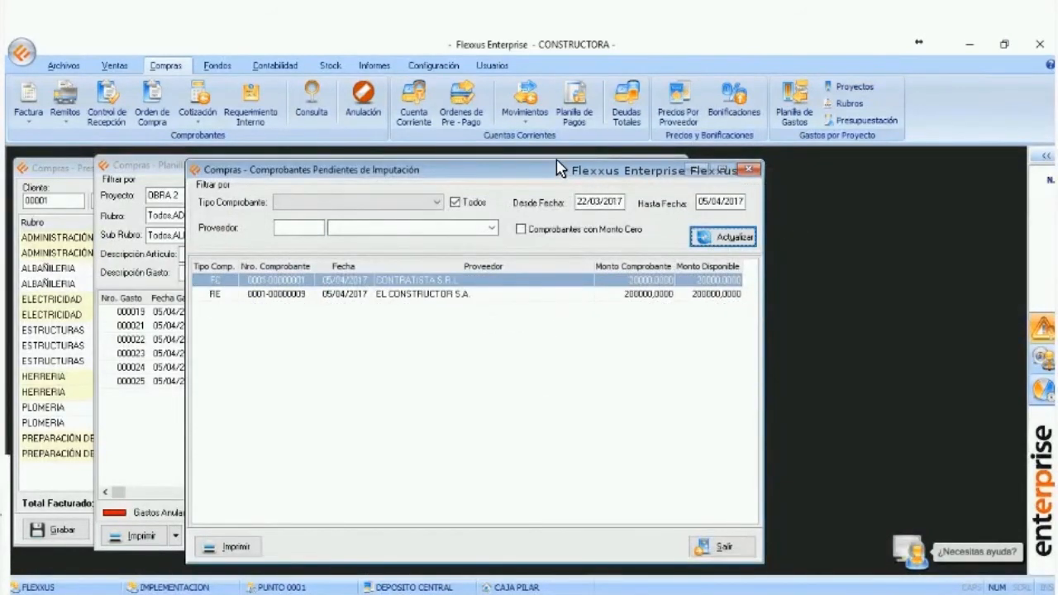
- Try a manual expense for supplier ARQUITECTO DE OBRA with Asigna Comprobante enabled
{"action": "left_click_drag", "start_coordinate": [559, 167], "coordinate": [571, 175]}
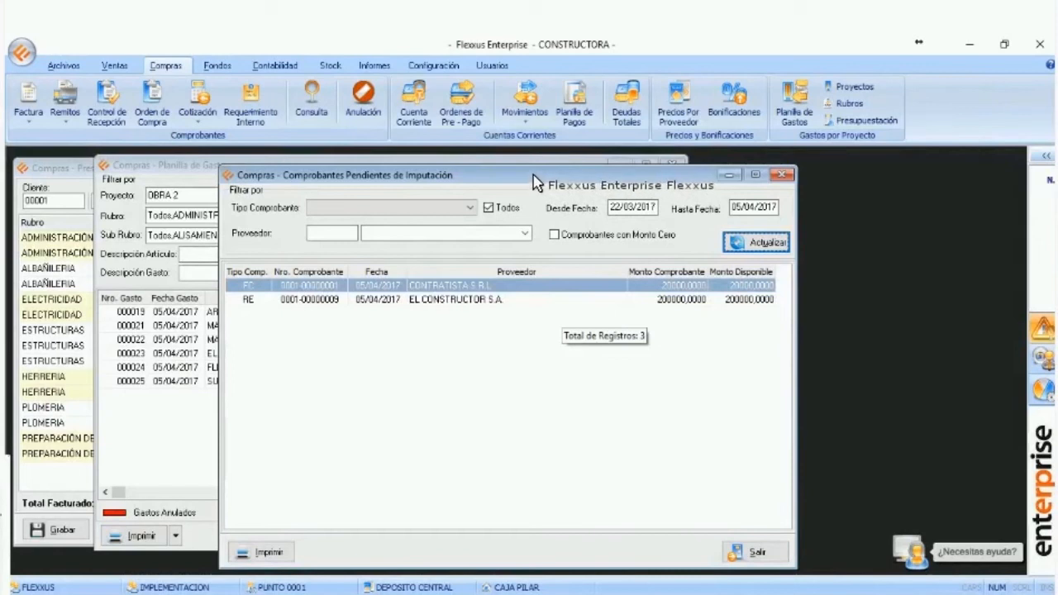
{"action": "left_click_drag", "start_coordinate": [529, 184], "coordinate": [526, 190]}
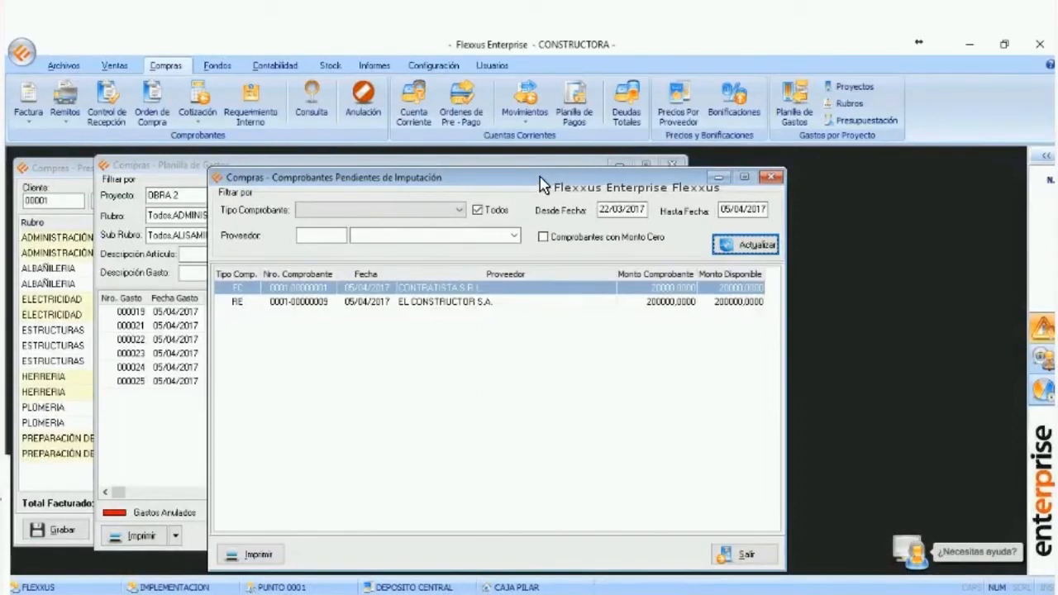
{"action": "left_click", "coordinate": [793, 116]}
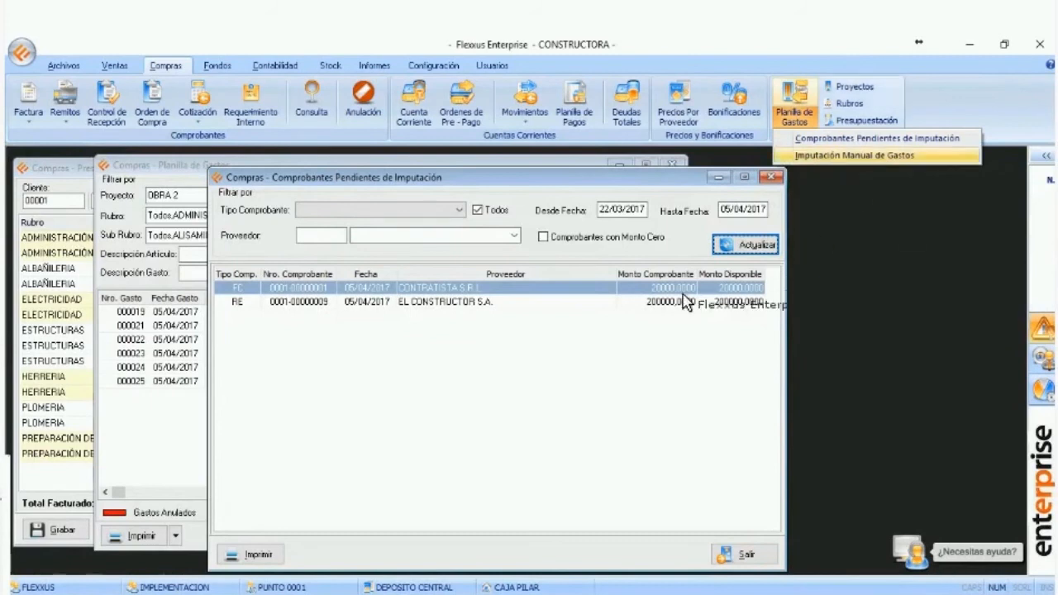
{"action": "left_click", "coordinate": [846, 156]}
{"action": "left_click", "coordinate": [464, 236]}
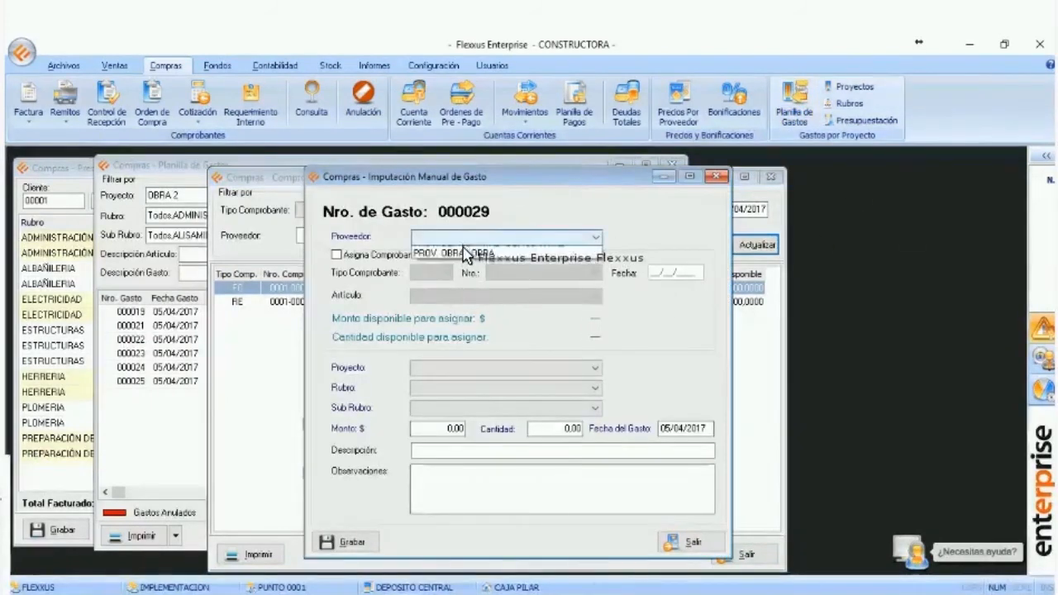
{"action": "left_click", "coordinate": [446, 265]}
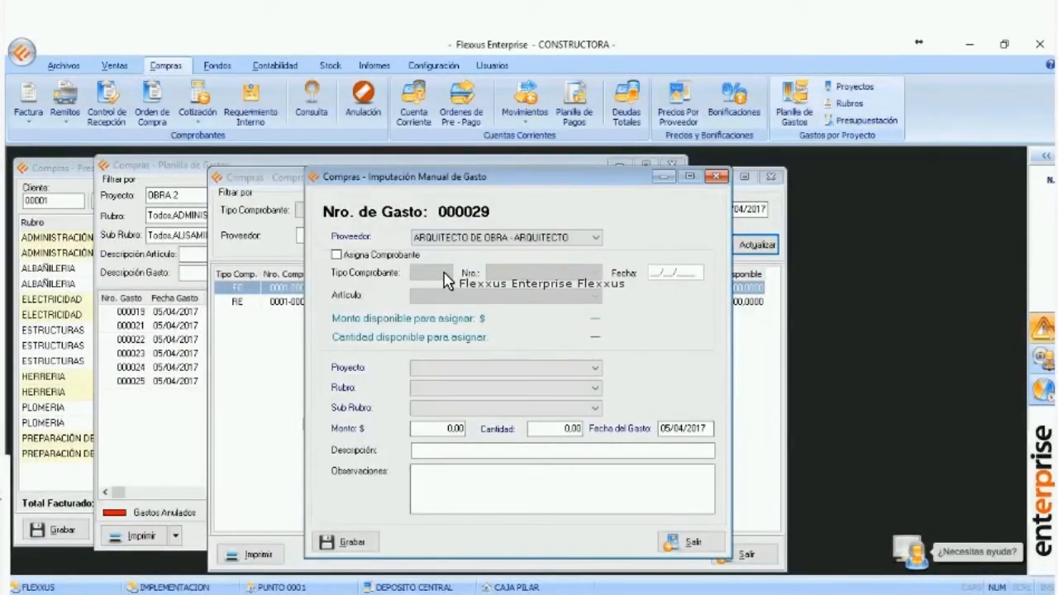
{"action": "left_click", "coordinate": [337, 255]}
{"action": "left_click", "coordinate": [423, 266]}
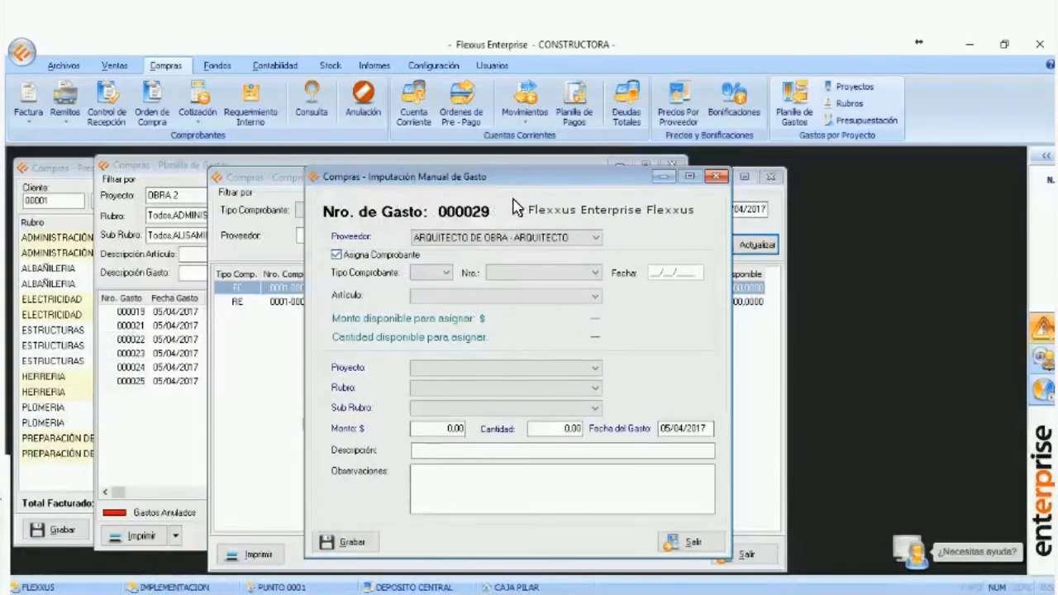
{"action": "left_click_drag", "start_coordinate": [438, 176], "coordinate": [513, 201]}
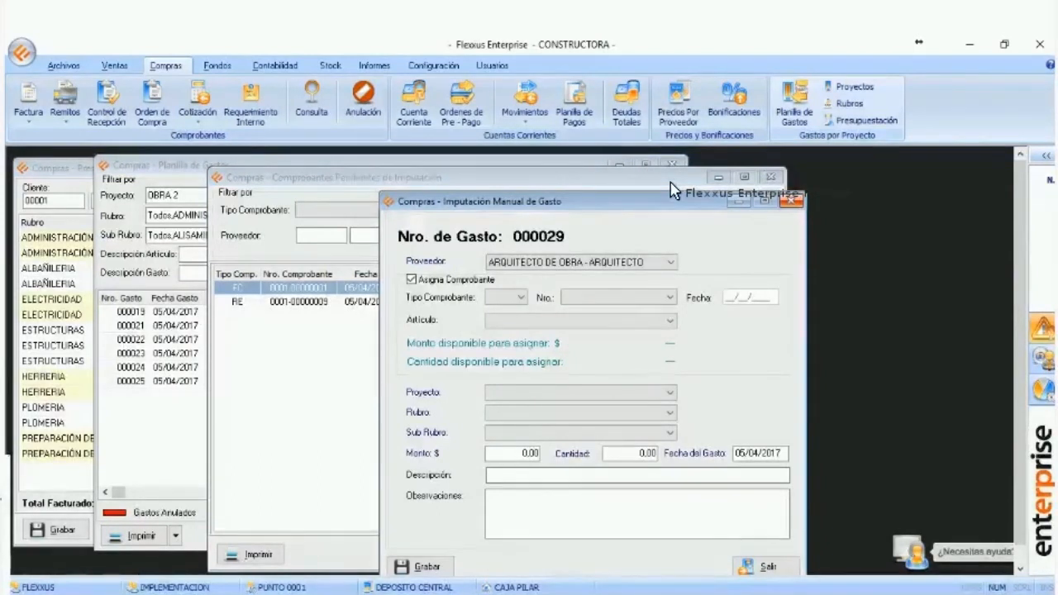
- Close the pending vouchers list and refresh the OBRA 2 expense sheet
{"action": "left_click_drag", "start_coordinate": [643, 183], "coordinate": [670, 183]}
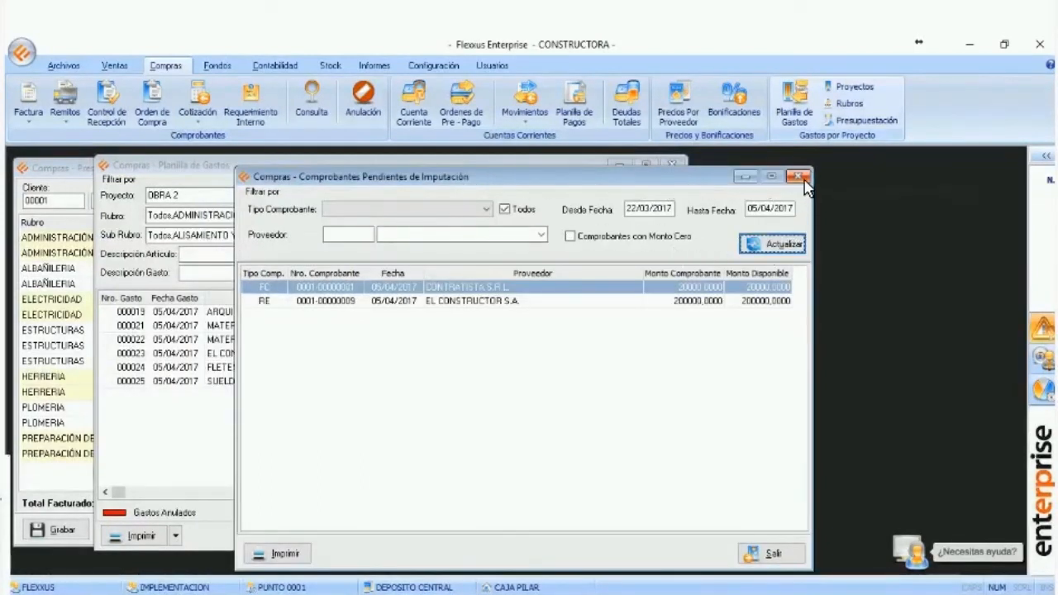
{"action": "key", "text": "Escape"}
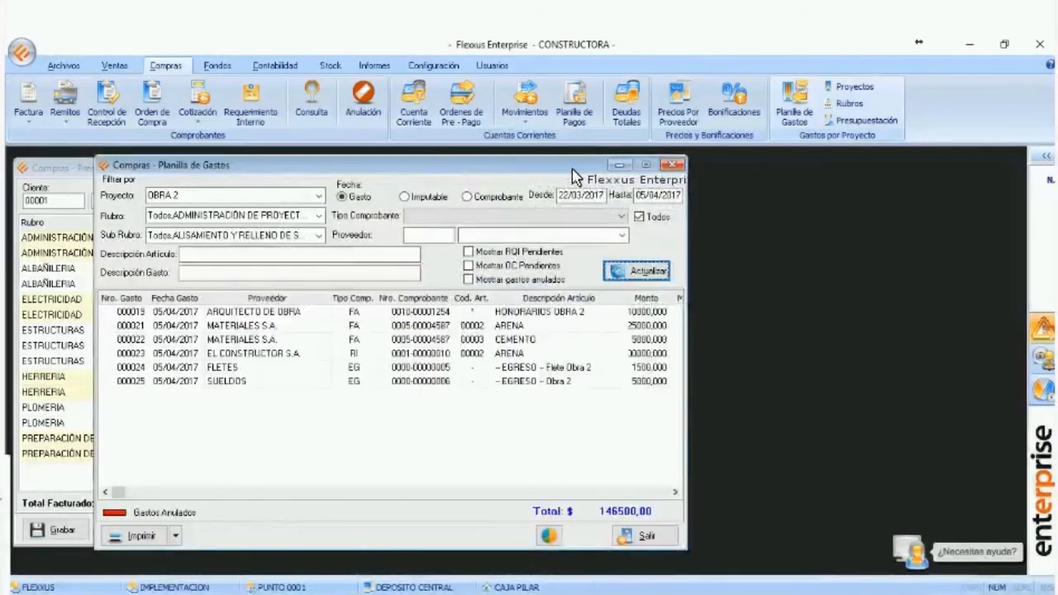
{"action": "left_click_drag", "start_coordinate": [612, 172], "coordinate": [721, 175]}
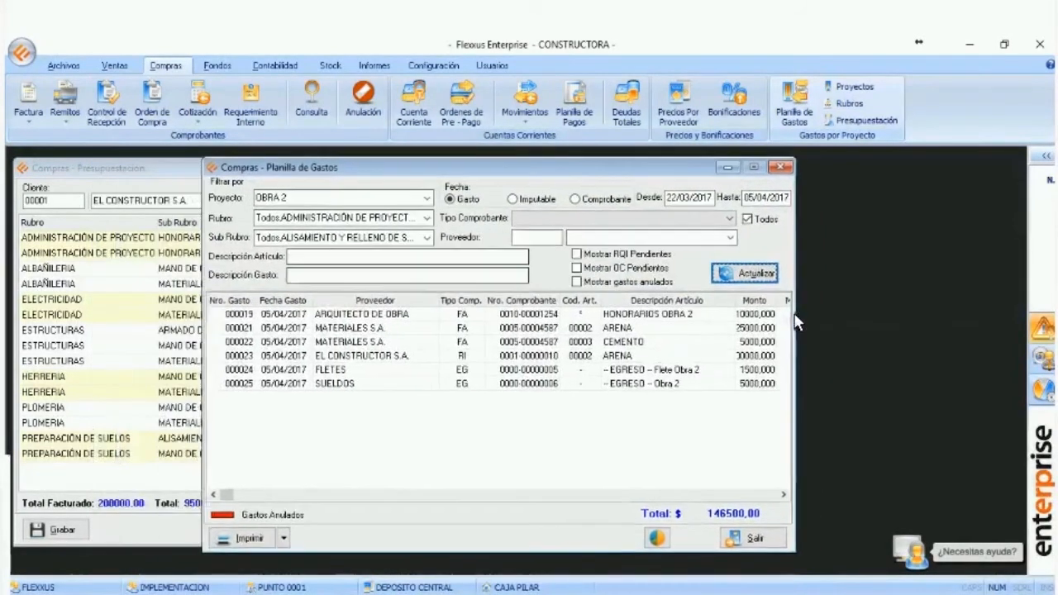
{"action": "left_click", "coordinate": [754, 278]}
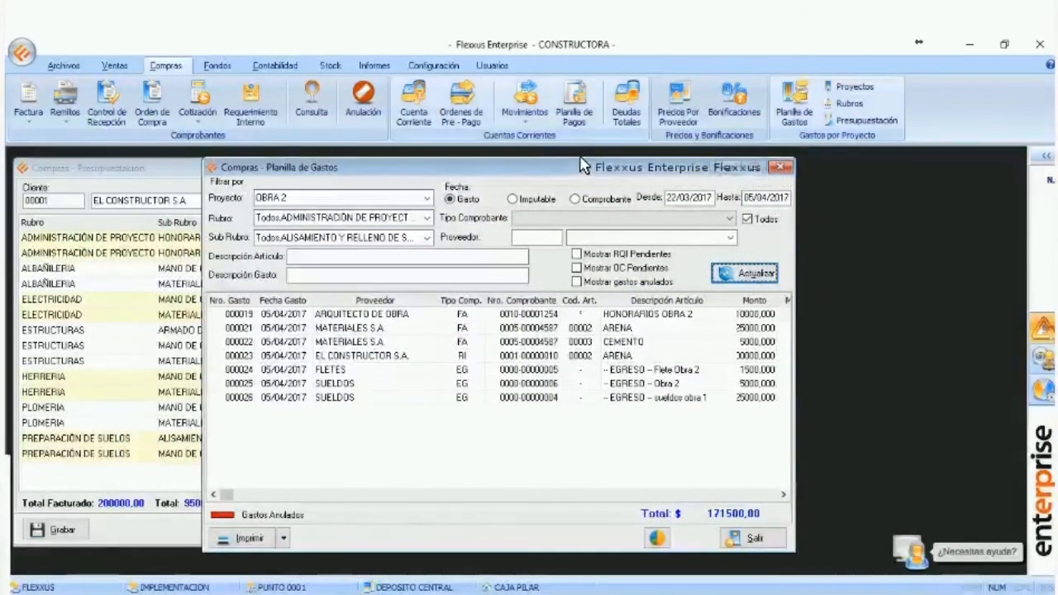
- Bring the OBRA 2 budget into view beside the expense sheet, refresh it, and examine the spent amounts and differences per rubro
{"action": "left_click_drag", "start_coordinate": [777, 168], "coordinate": [995, 164]}
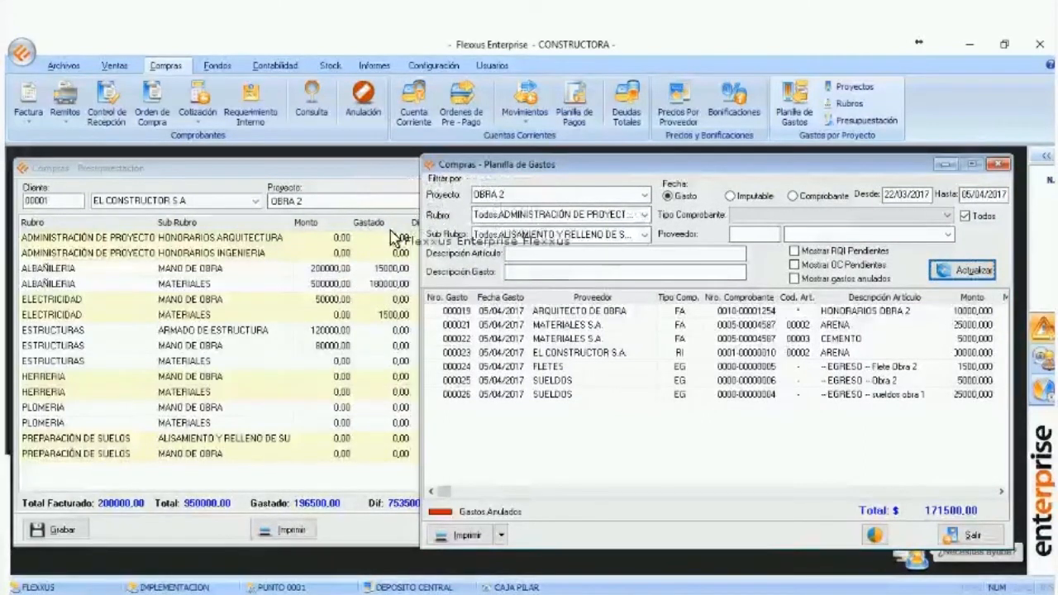
{"action": "left_click", "coordinate": [363, 226]}
{"action": "left_click", "coordinate": [506, 201]}
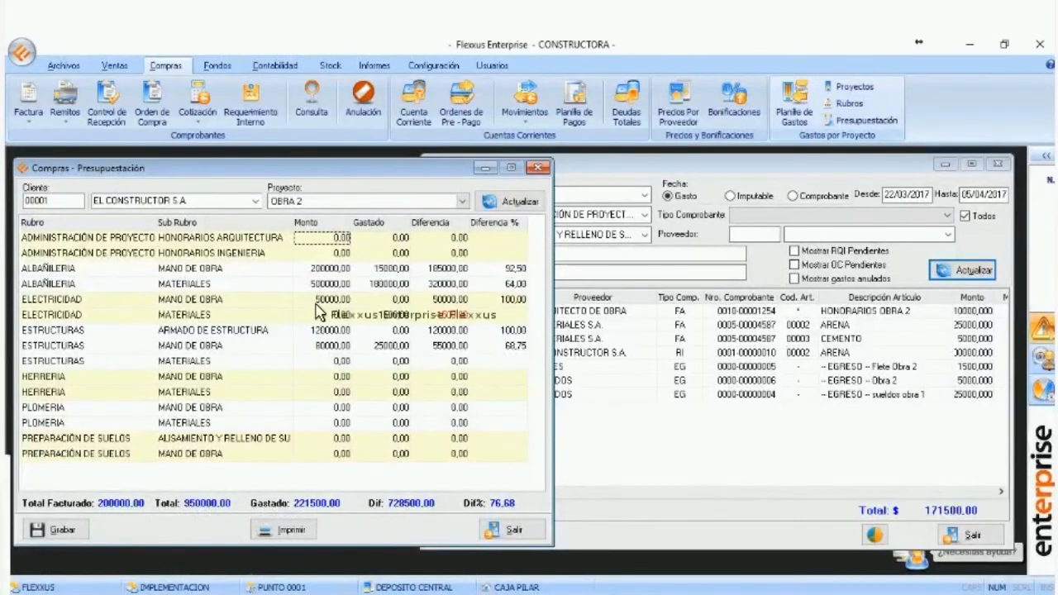
{"action": "left_click_drag", "start_coordinate": [351, 174], "coordinate": [348, 178]}
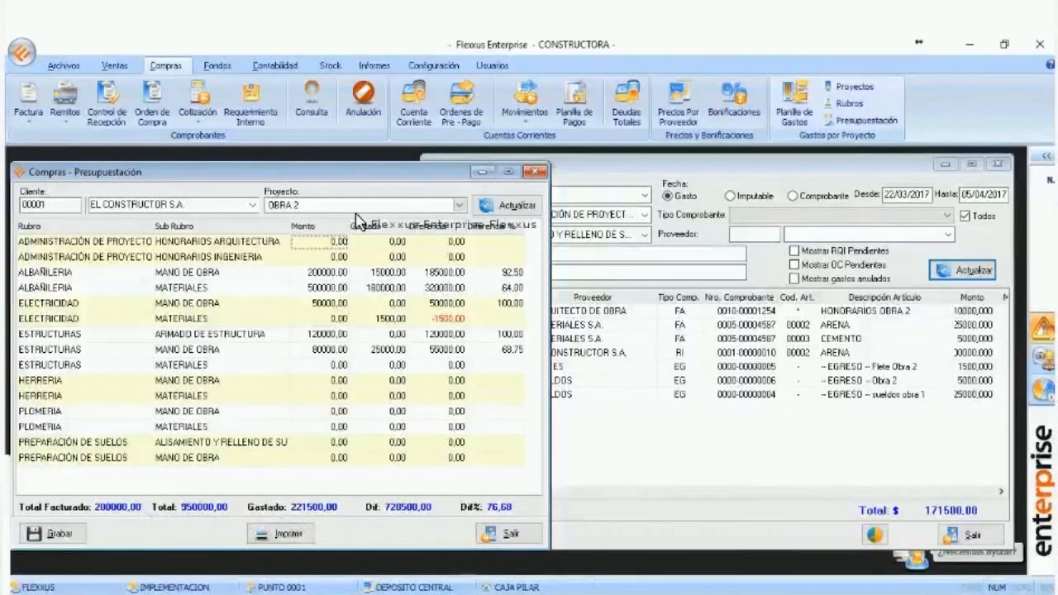
{"action": "left_click_drag", "start_coordinate": [369, 170], "coordinate": [393, 167]}
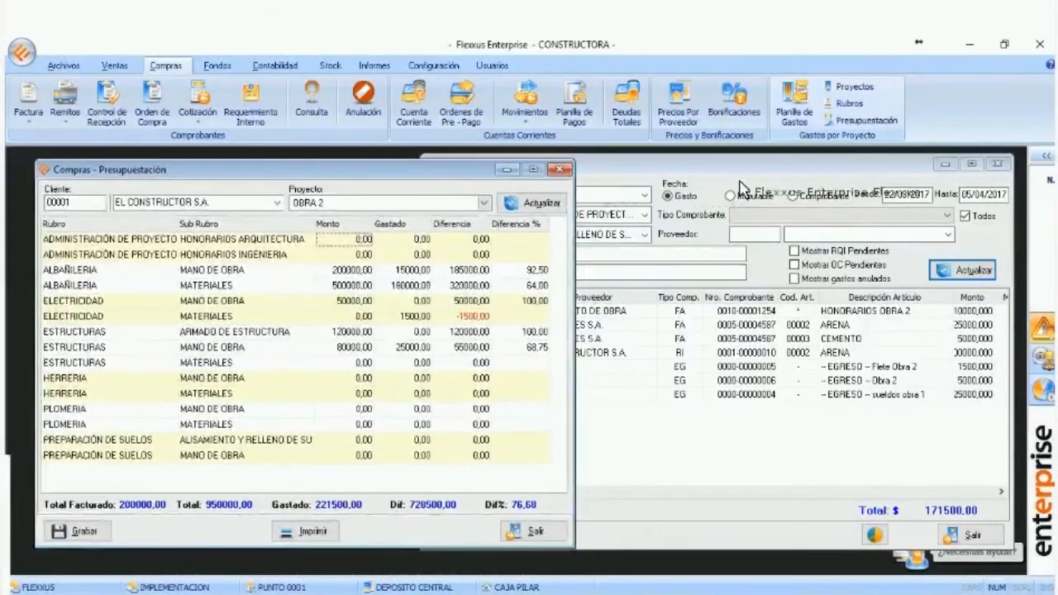
- Return to the OBRA 2 expense sheet and filter it by the article description ARENA
{"action": "left_click_drag", "start_coordinate": [721, 165], "coordinate": [594, 161]}
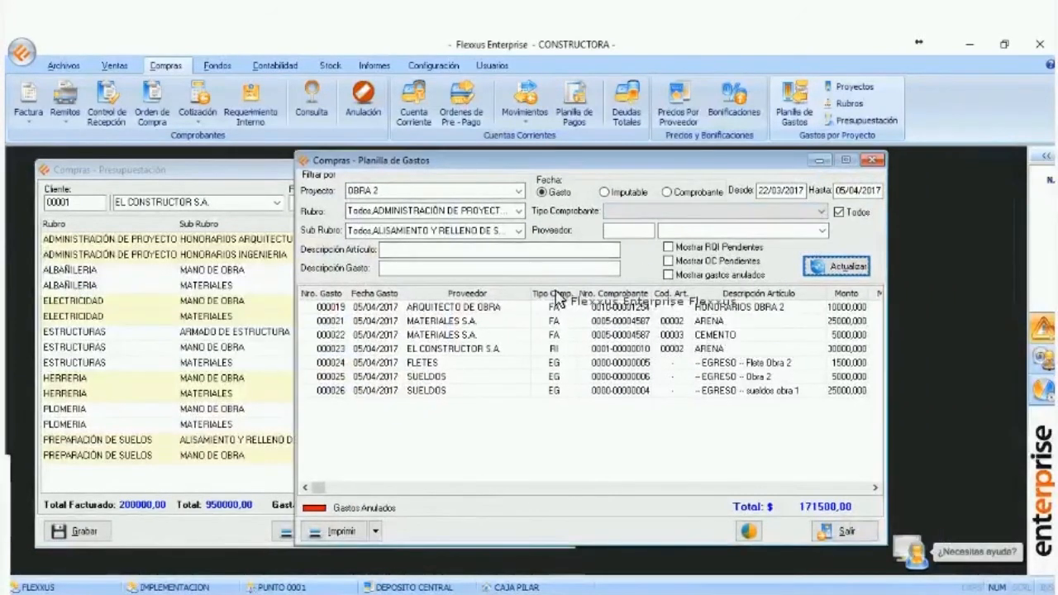
{"action": "left_click", "coordinate": [509, 249]}
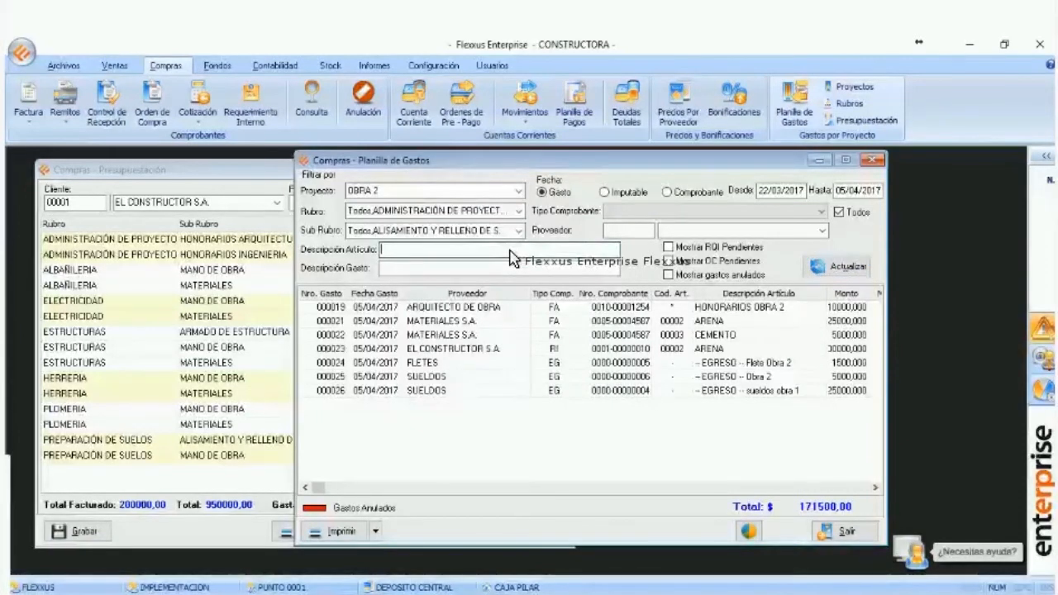
{"action": "type", "text": "ARENA"}
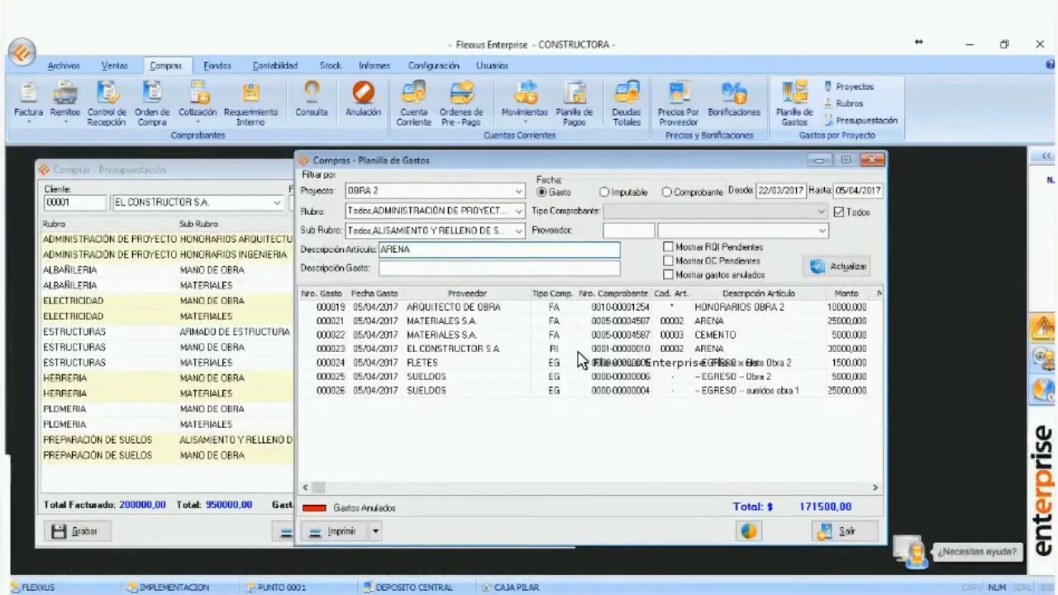
{"action": "key", "text": "Return"}
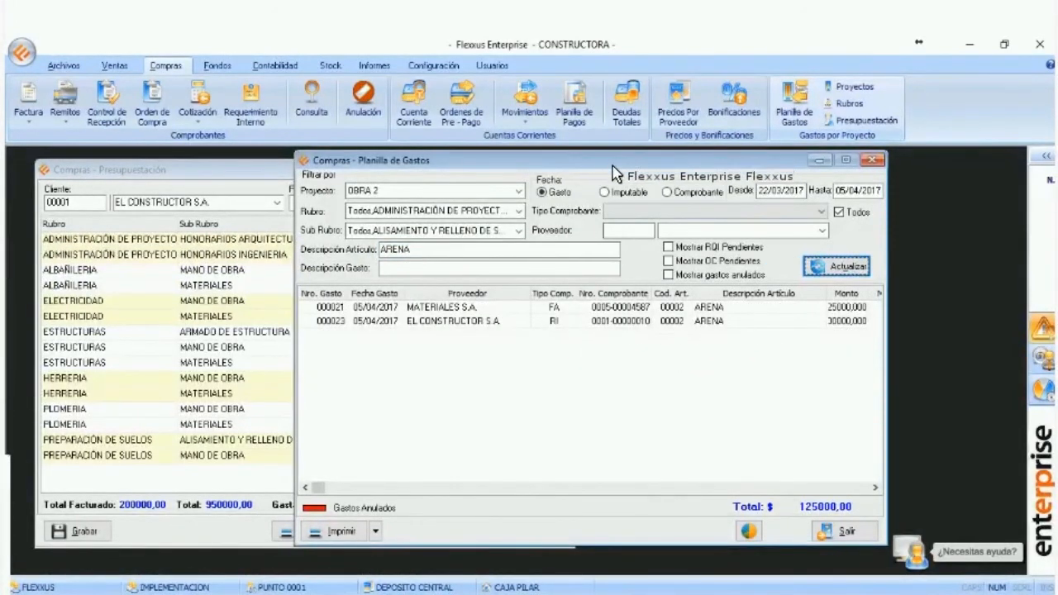
- Clear the ARENA article description filter from the OBRA 2 expense sheet and refresh the list
{"action": "mouse_move", "coordinate": [609, 164]}
{"action": "left_mouse_down"}
{"action": "mouse_move", "coordinate": [641, 182]}
{"action": "mouse_move", "coordinate": [626, 174]}
{"action": "left_mouse_up"}
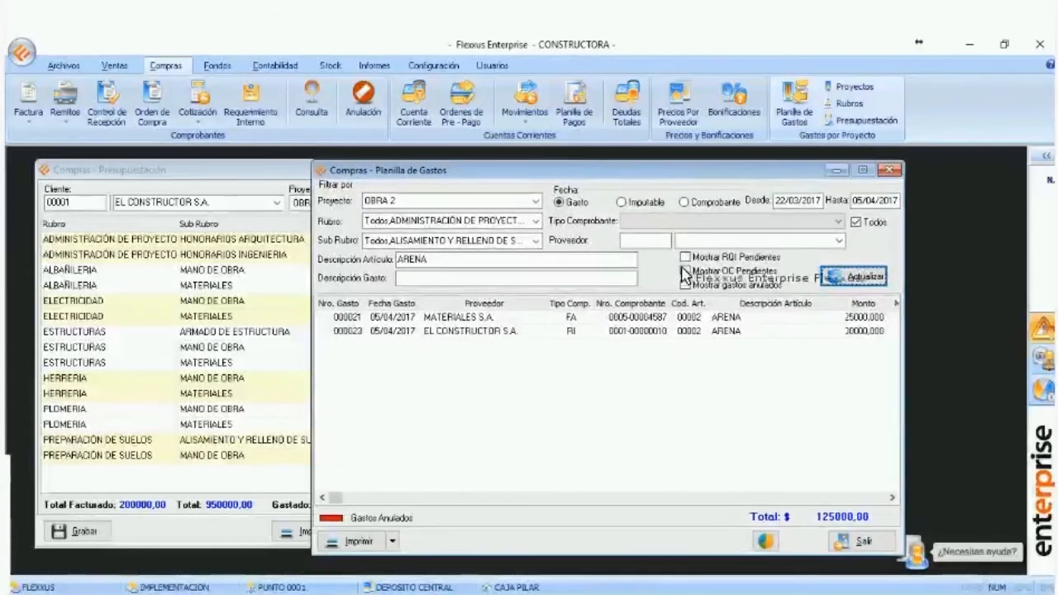
{"action": "left_click_drag", "start_coordinate": [621, 263], "coordinate": [362, 261]}
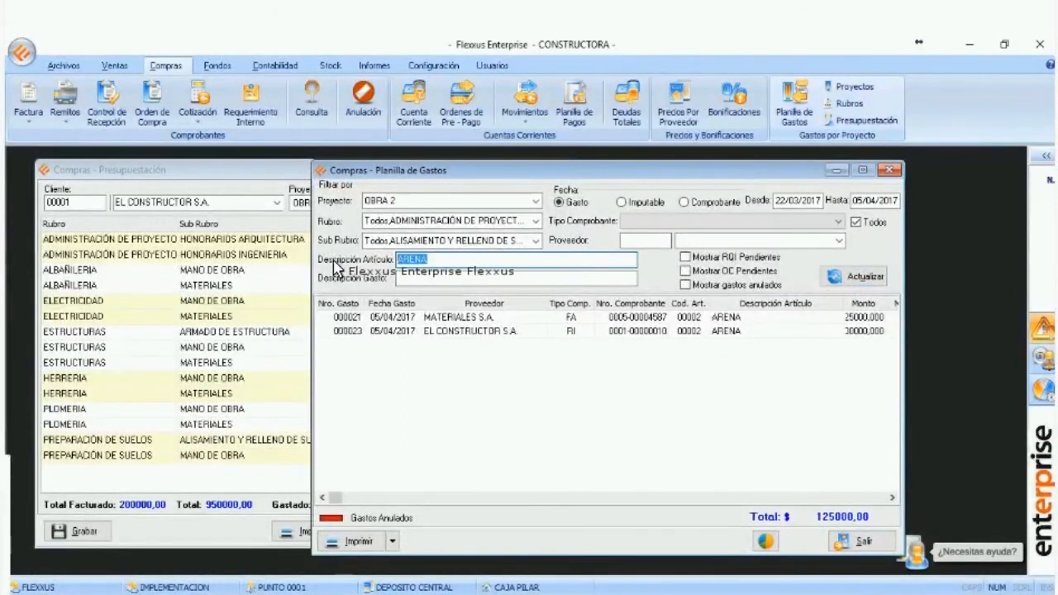
{"action": "key", "text": "BackSpace"}
{"action": "left_click", "coordinate": [856, 276]}
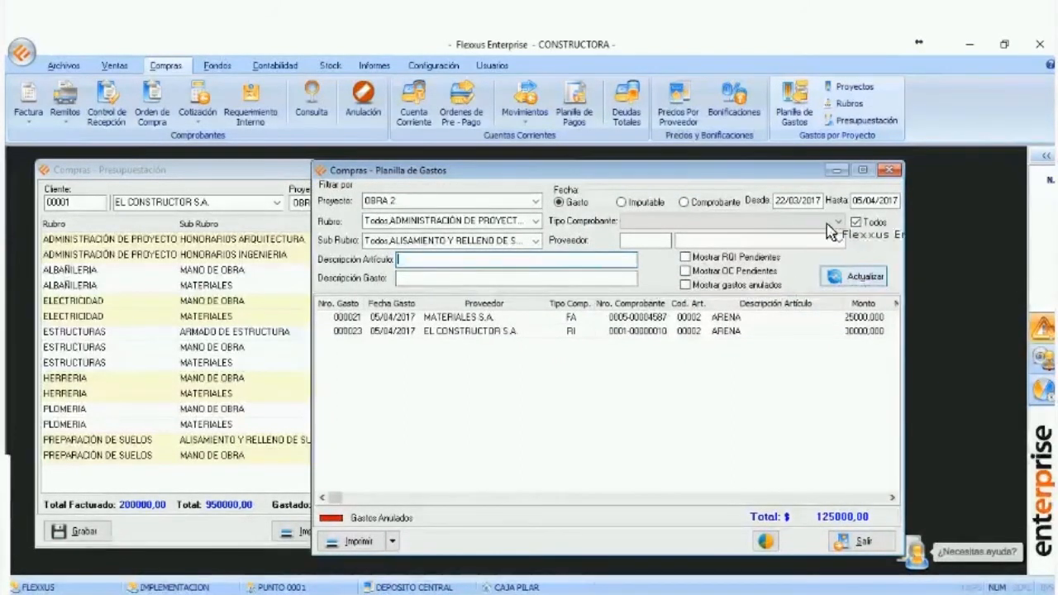
{"action": "left_click_drag", "start_coordinate": [743, 174], "coordinate": [711, 169]}
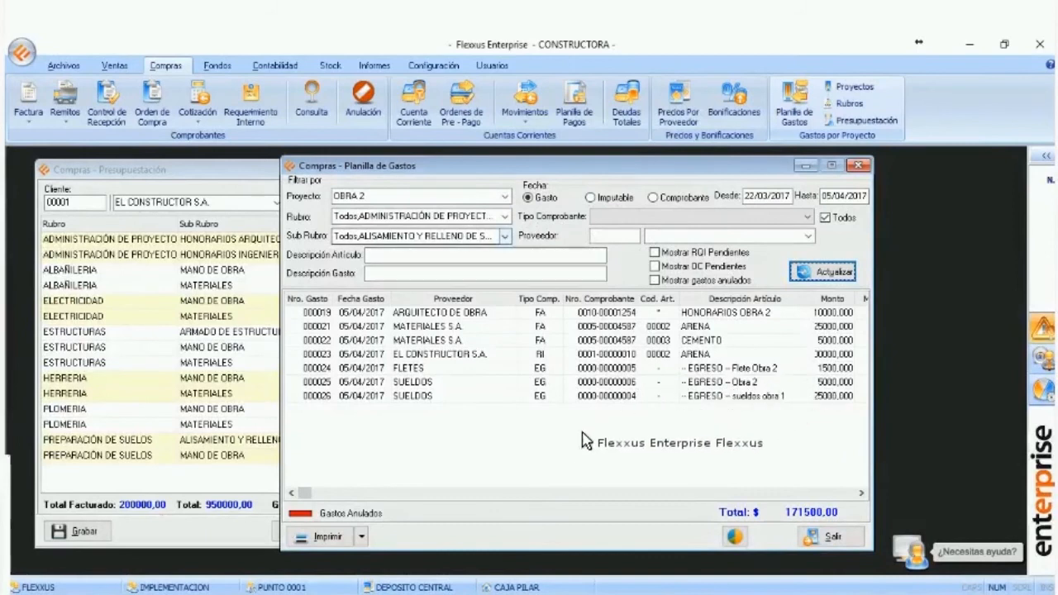
- Open the print preview of the OBRA 2 expenses grouped by rubro and sub rubro, and read through its first page
{"action": "left_click", "coordinate": [362, 537]}
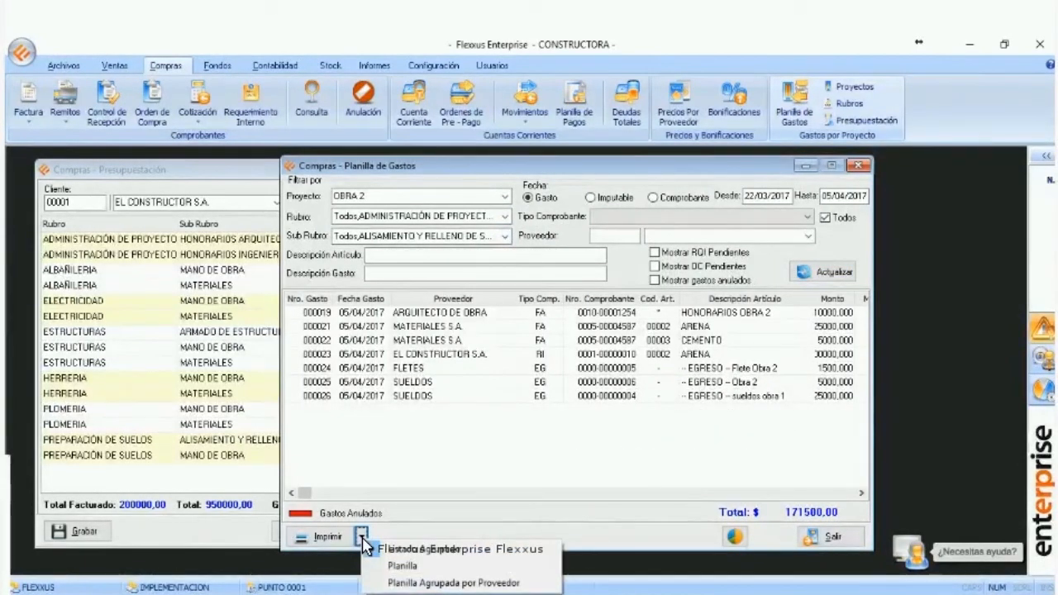
{"action": "left_click", "coordinate": [323, 540]}
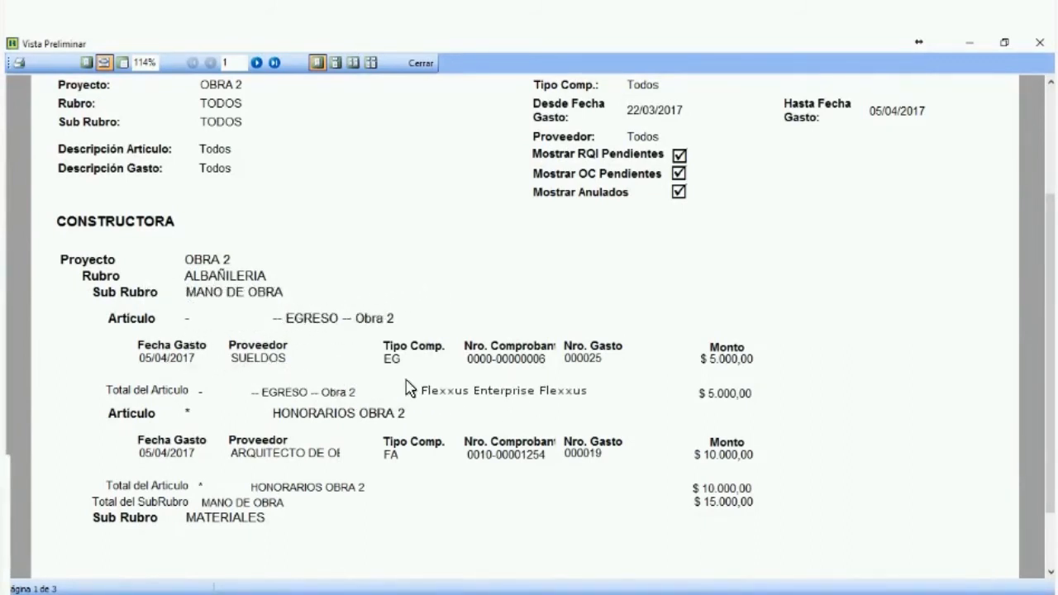
{"action": "scroll", "coordinate": [488, 396], "scroll_direction": "down", "scroll_amount": 1}
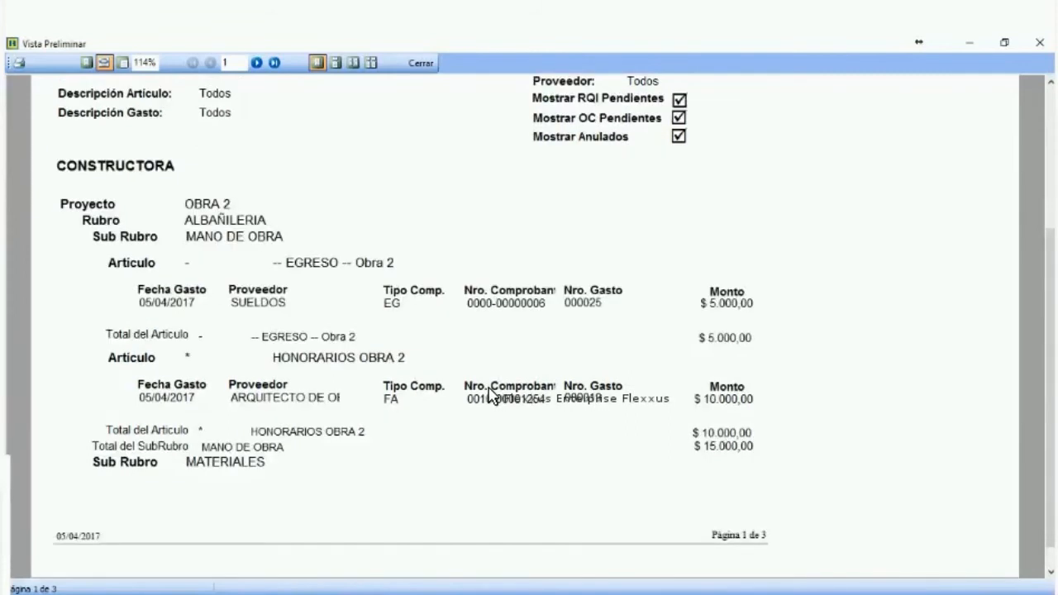
{"action": "scroll", "coordinate": [492, 395], "scroll_direction": "down", "scroll_amount": 1}
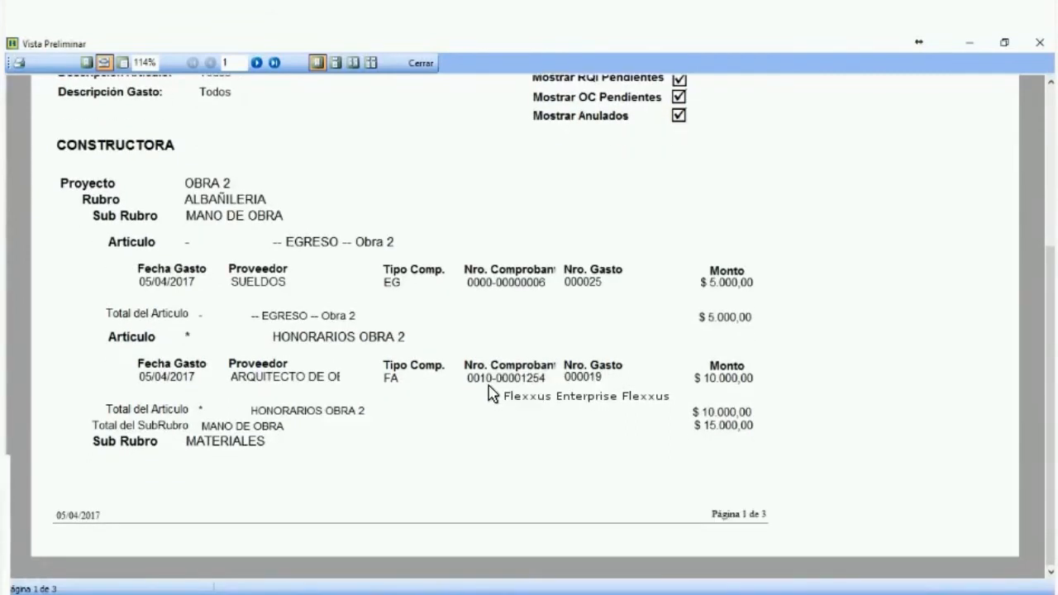
{"action": "scroll", "coordinate": [486, 392], "scroll_direction": "up", "scroll_amount": 1}
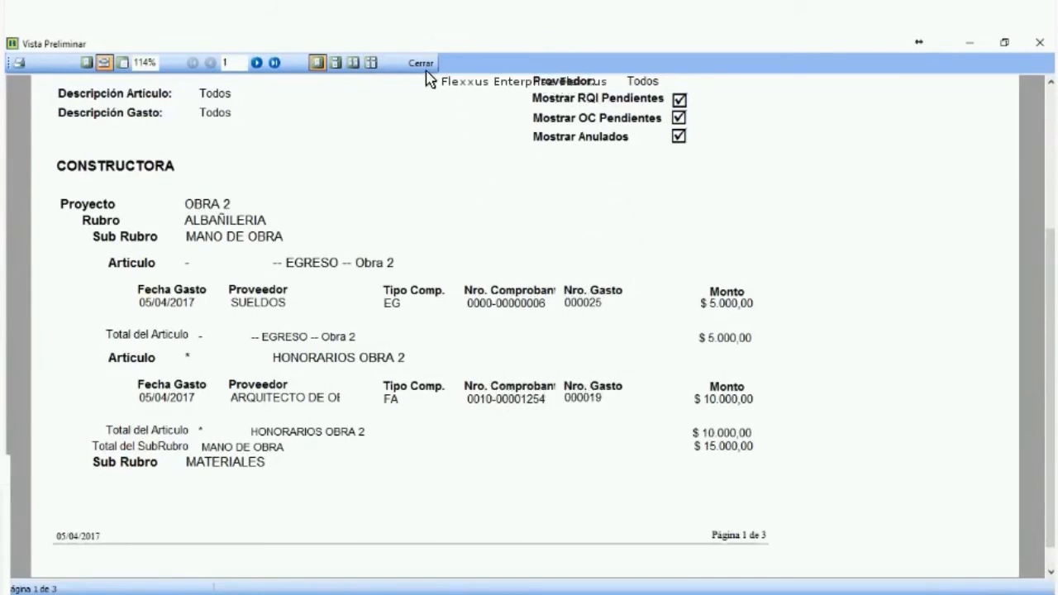
{"action": "scroll", "coordinate": [426, 75], "scroll_direction": "up", "scroll_amount": 2}
{"action": "scroll", "coordinate": [330, 390], "scroll_direction": "down", "scroll_amount": 1}
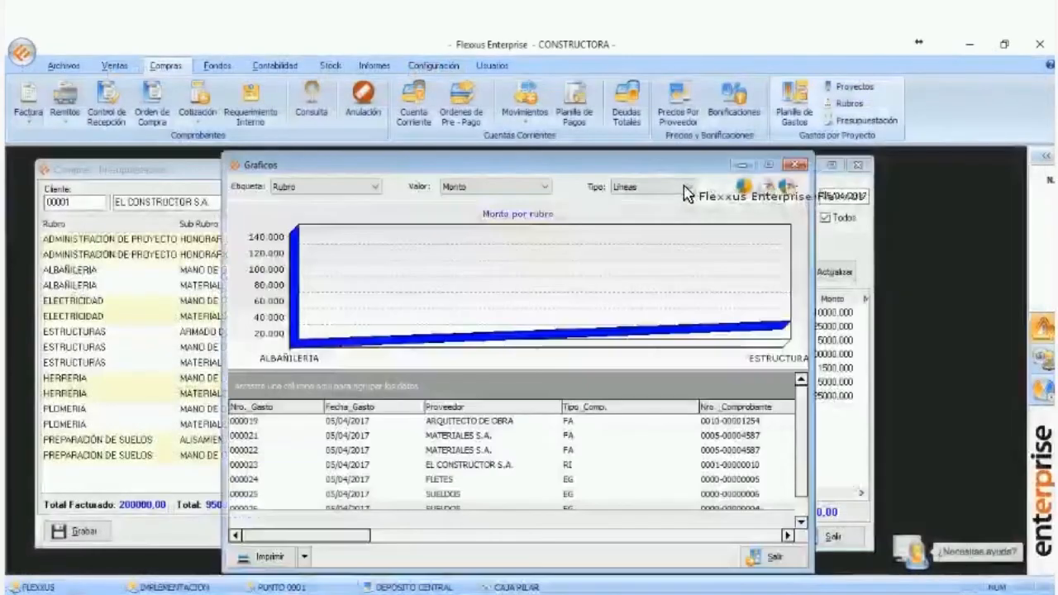
- Show the expense chart as a Torta of Monto, with Sub Rubro as the label
{"action": "left_click", "coordinate": [688, 187]}
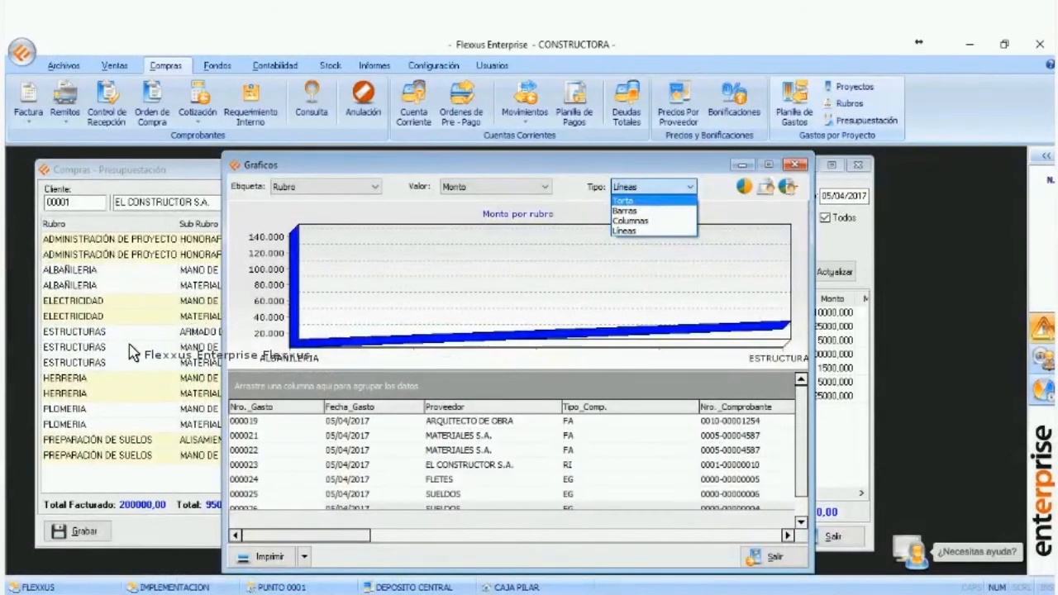
{"action": "key", "text": "Return"}
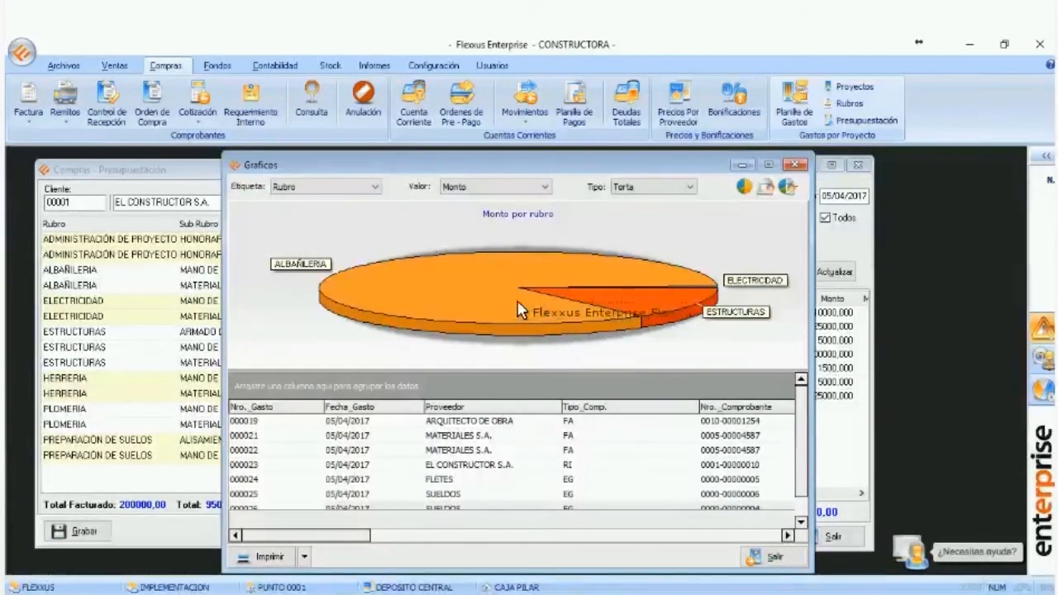
{"action": "left_click", "coordinate": [376, 188]}
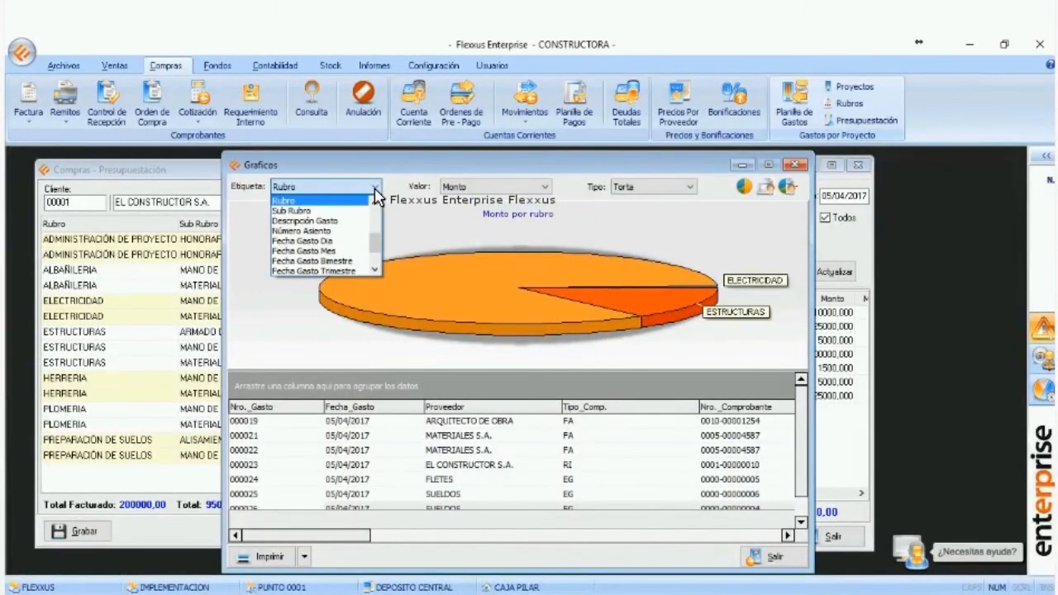
{"action": "left_click", "coordinate": [305, 213]}
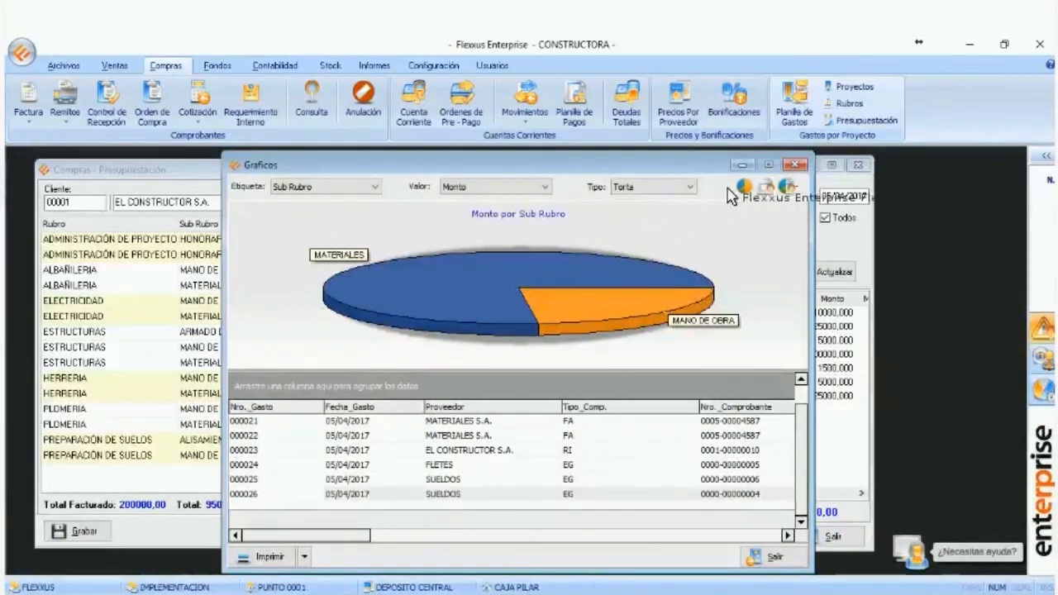
- Close the chart, the OBRA 2 expense sheet and the budget window
{"action": "left_click", "coordinate": [793, 165]}
{"action": "left_click_drag", "start_coordinate": [615, 174], "coordinate": [547, 171]}
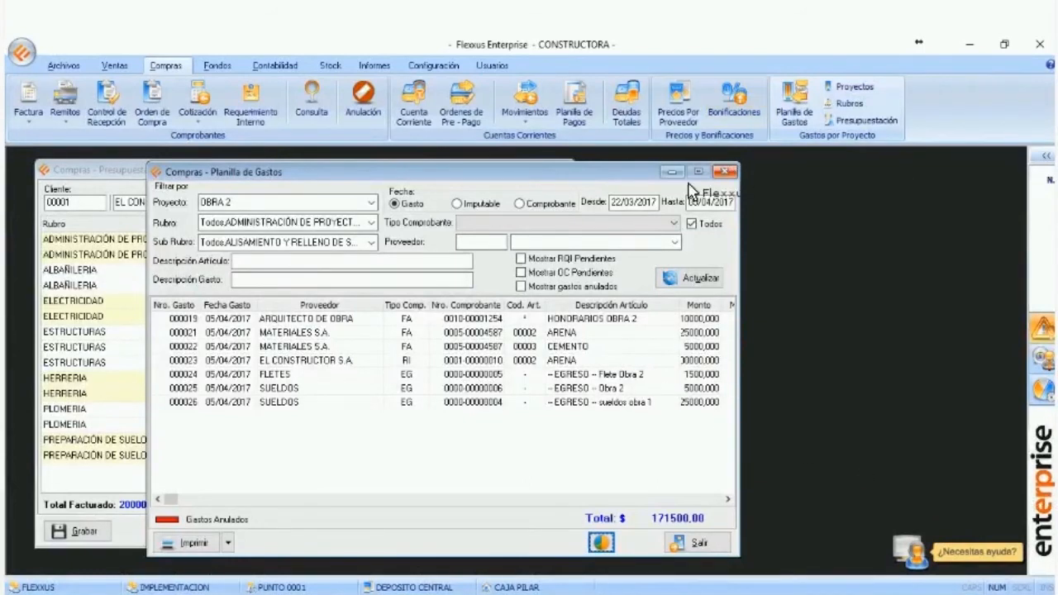
{"action": "left_click", "coordinate": [724, 172]}
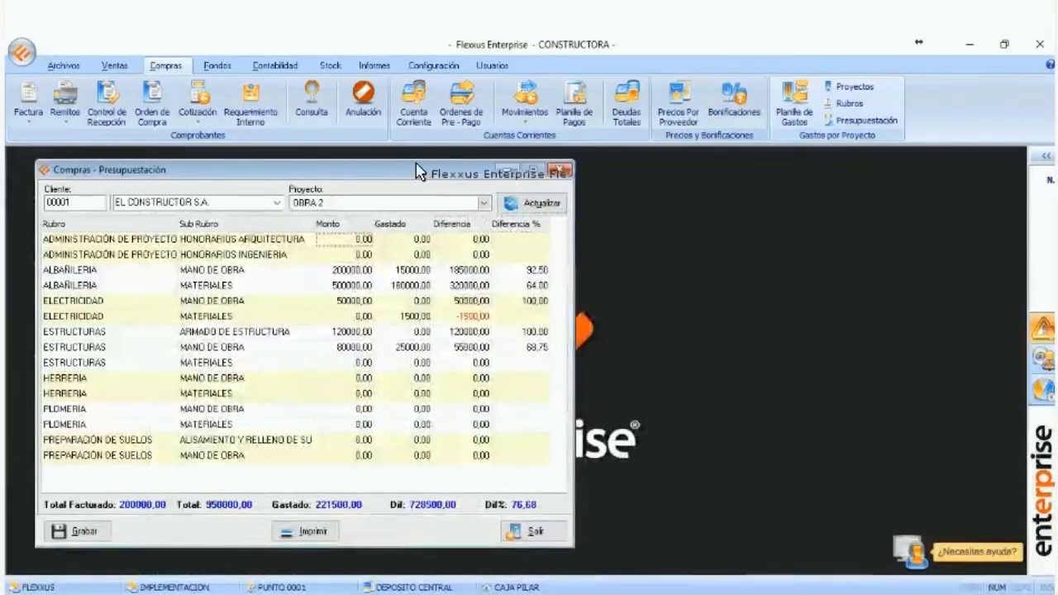
{"action": "left_click_drag", "start_coordinate": [416, 174], "coordinate": [520, 169]}
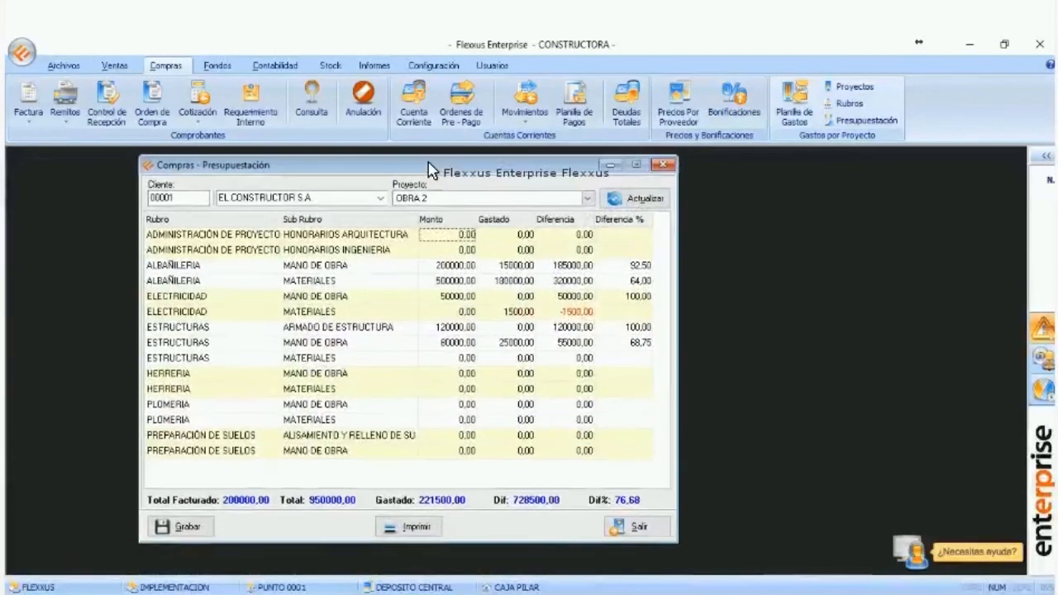
{"action": "left_click", "coordinate": [664, 165]}
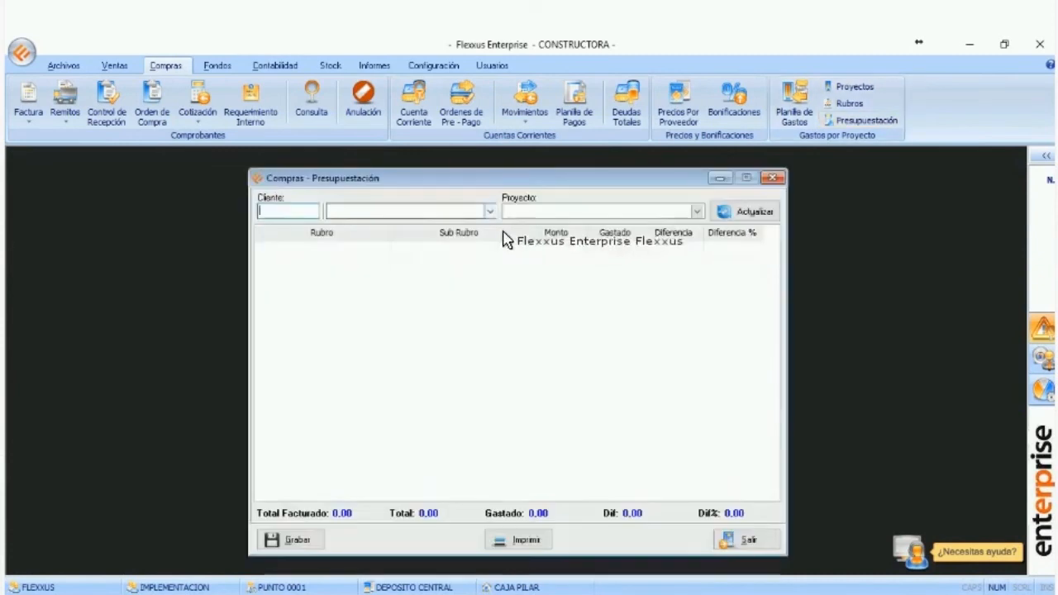
- Load the OBRA 2 budget for client EL CONSTRUCTOR S.A. and examine its invoiced, spent and difference totals
{"action": "left_click", "coordinate": [490, 213]}
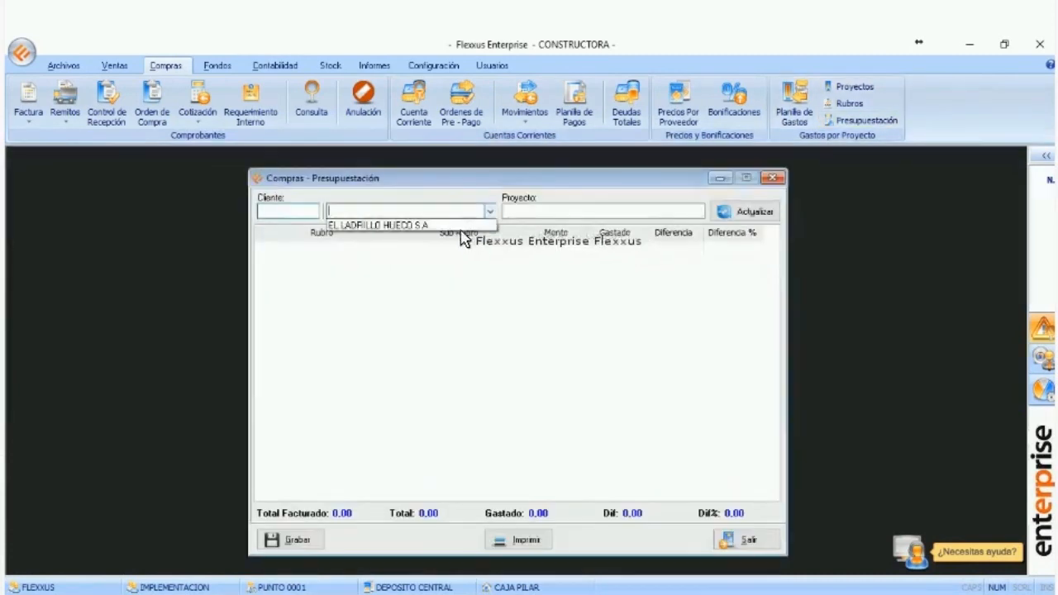
{"action": "left_click", "coordinate": [624, 223]}
{"action": "left_click", "coordinate": [697, 212]}
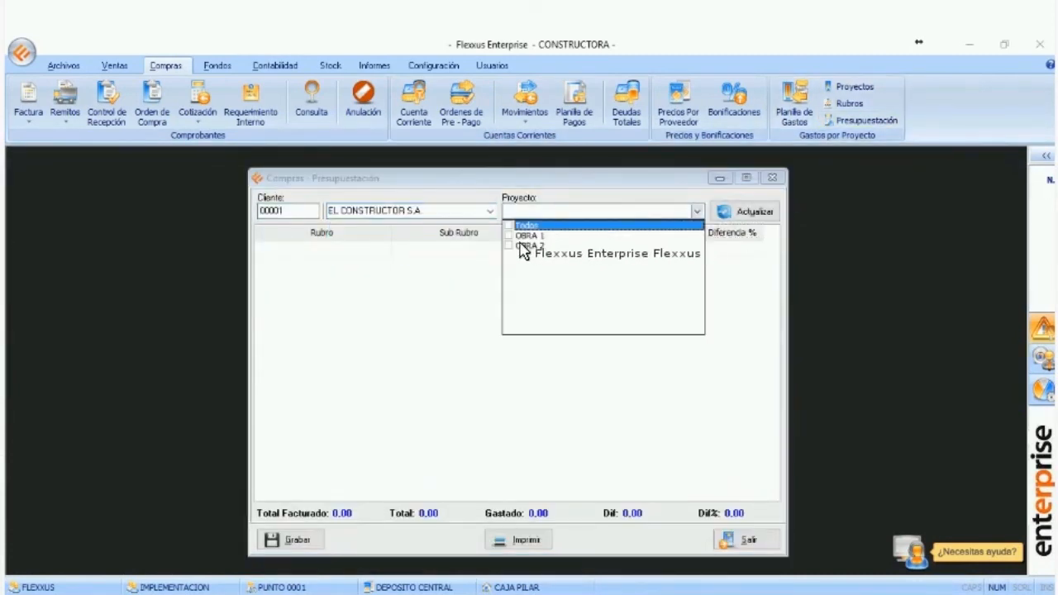
{"action": "left_click", "coordinate": [525, 245]}
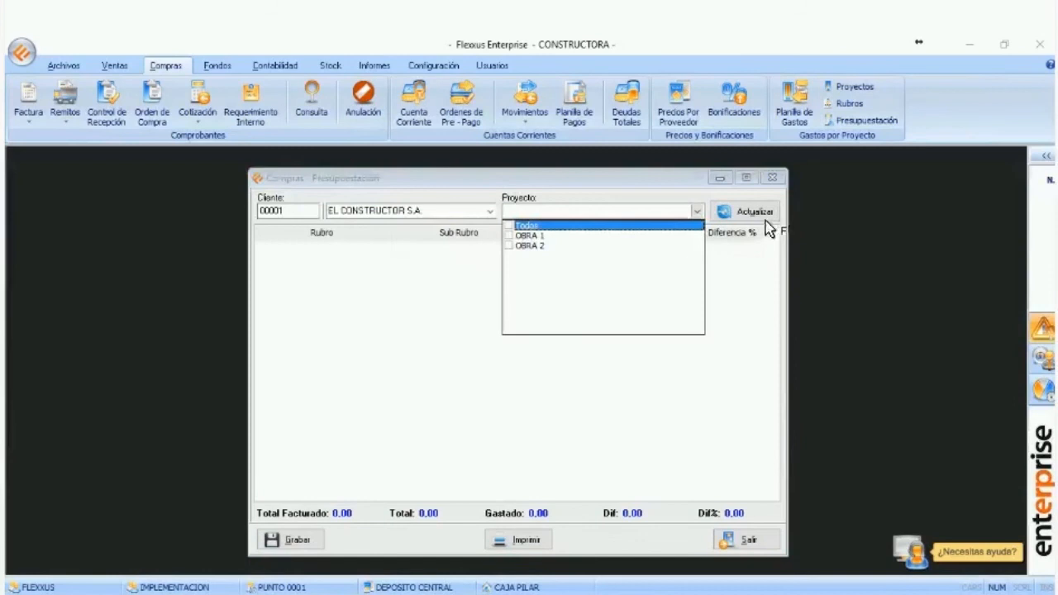
{"action": "left_click", "coordinate": [613, 347]}
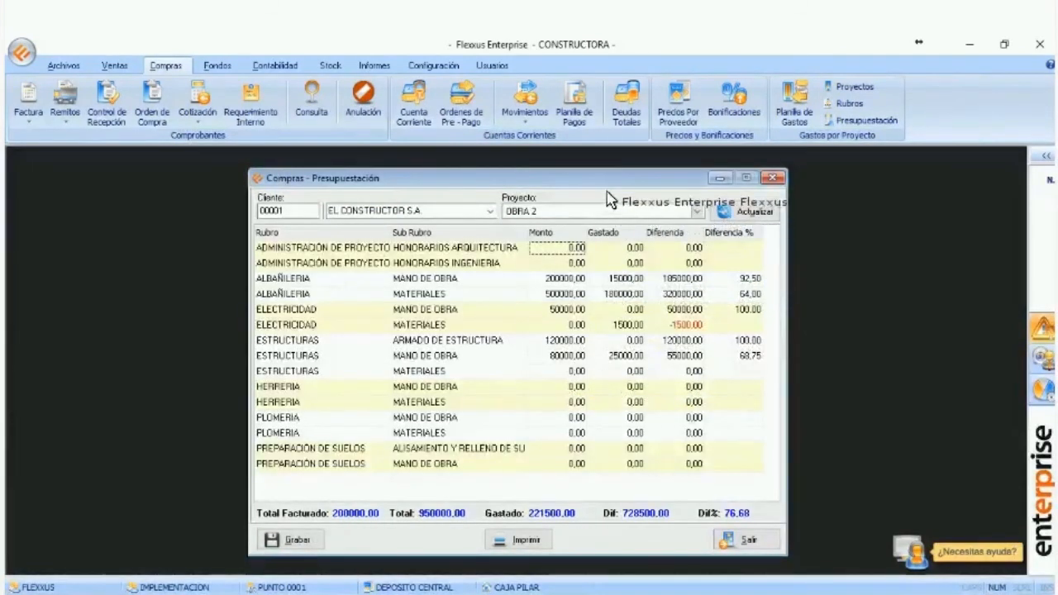
{"action": "left_click_drag", "start_coordinate": [640, 184], "coordinate": [697, 178]}
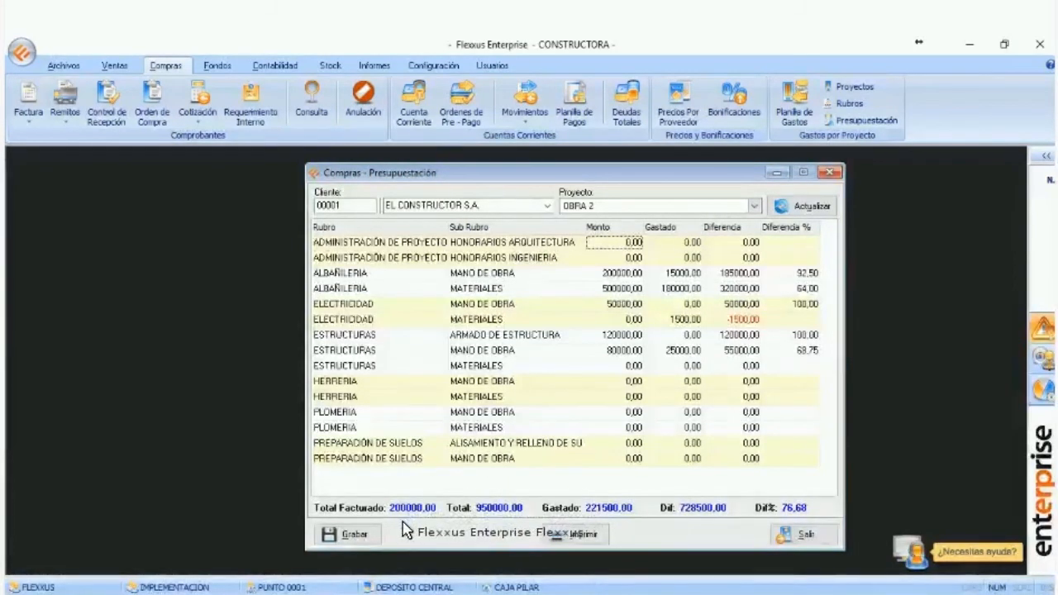
{"action": "left_click_drag", "start_coordinate": [552, 176], "coordinate": [593, 170]}
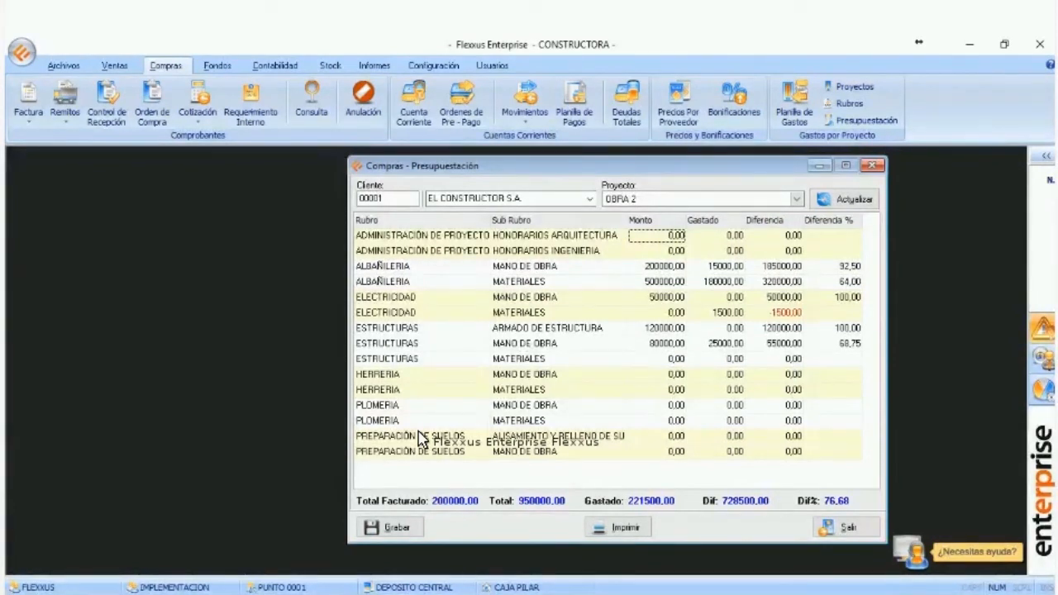
{"action": "left_click_drag", "start_coordinate": [622, 169], "coordinate": [714, 167]}
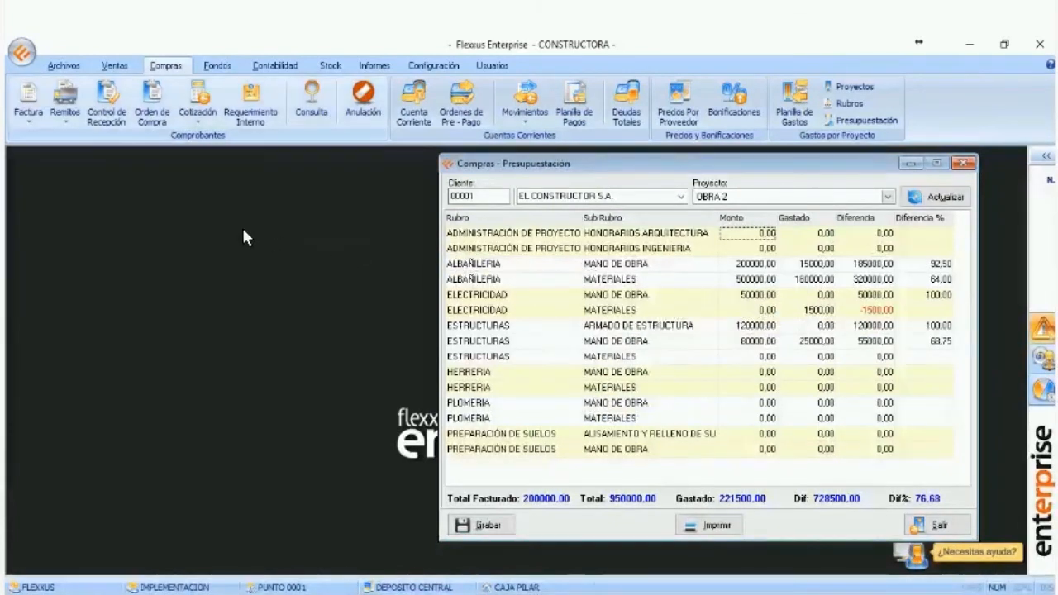
- Open the accounting cost centres beside the budget and compare their super rubros and rubros with the budget's structure
{"action": "left_click", "coordinate": [269, 68]}
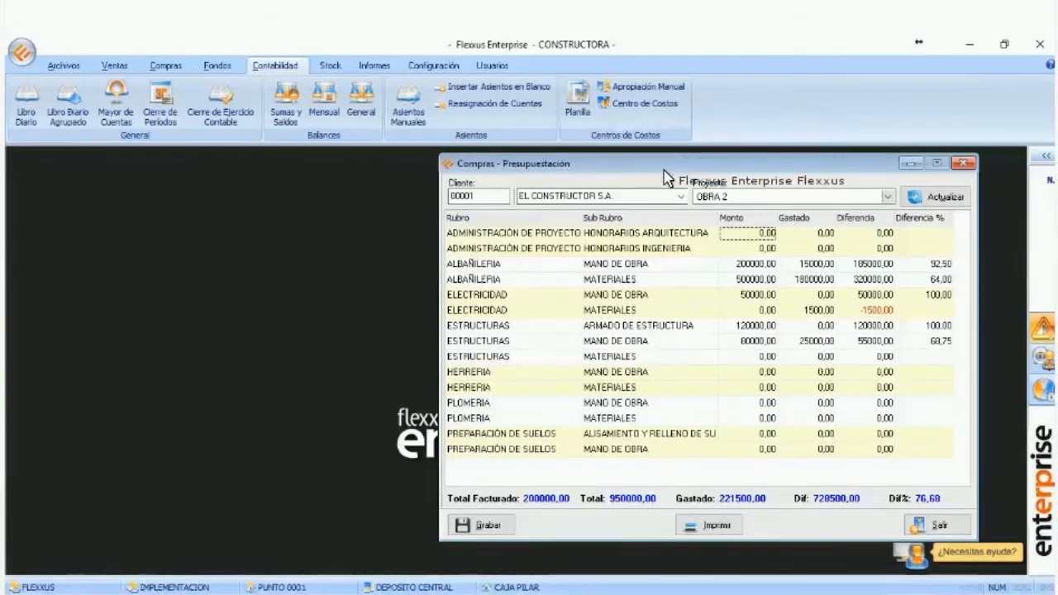
{"action": "left_click", "coordinate": [642, 103]}
{"action": "left_click", "coordinate": [545, 169]}
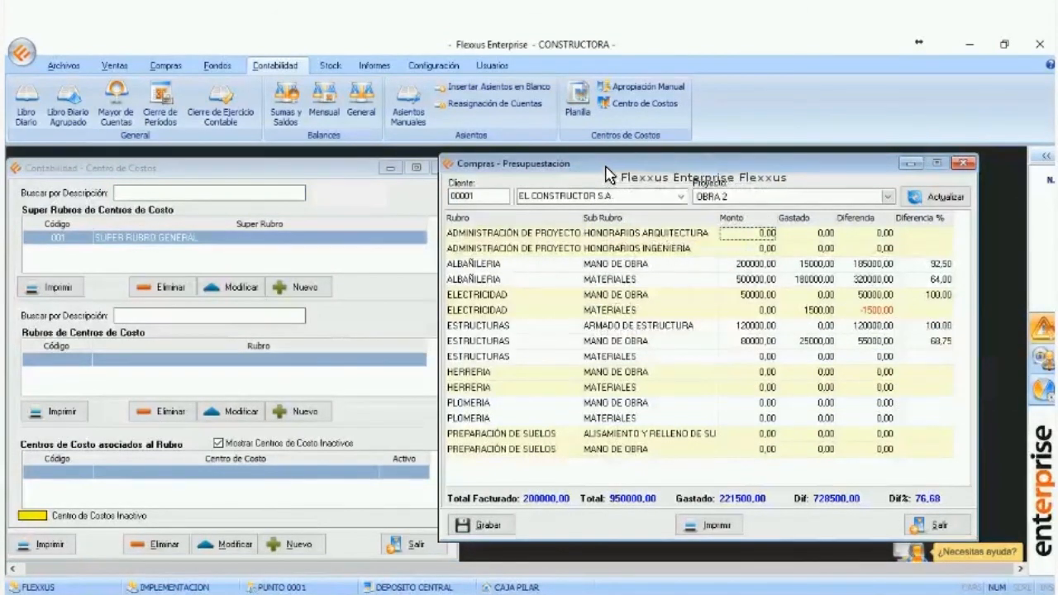
{"action": "left_click_drag", "start_coordinate": [595, 164], "coordinate": [607, 166]}
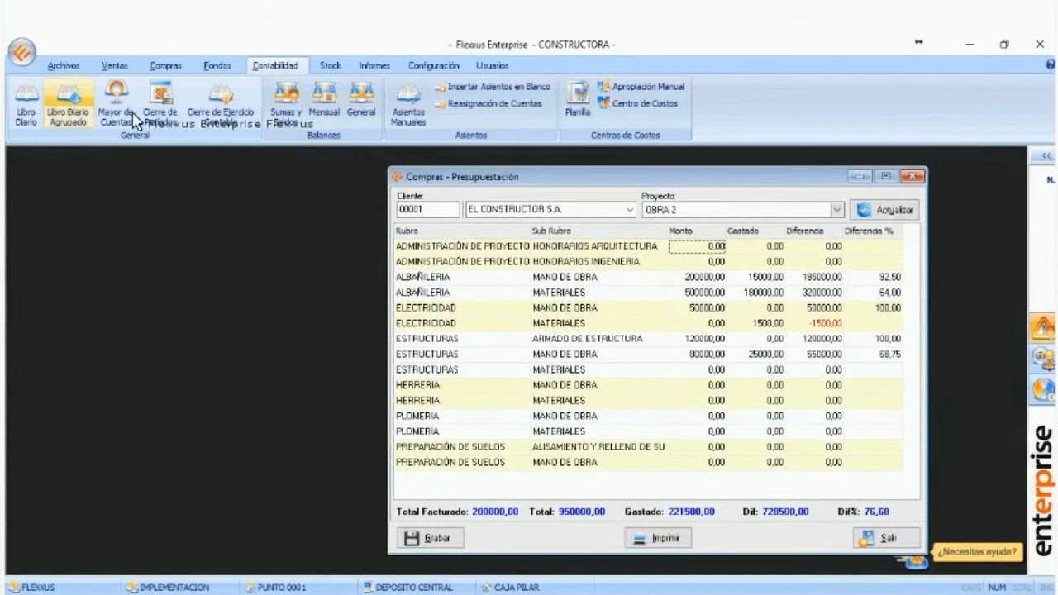
- Review the article rubros and super rubros beside the budget, and close both the rubros and budget windows
{"action": "left_click", "coordinate": [64, 66]}
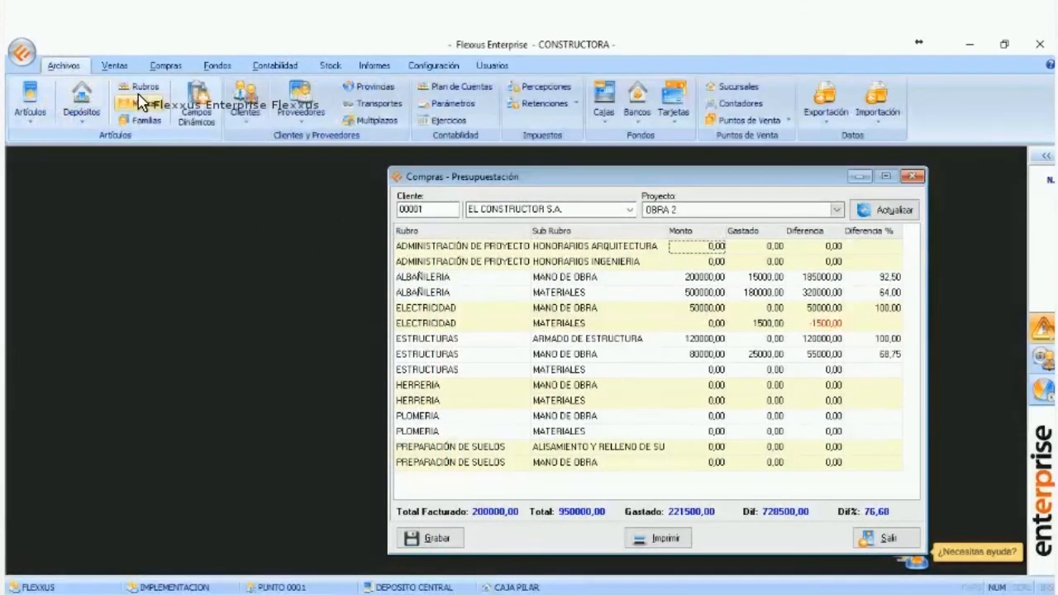
{"action": "left_click", "coordinate": [142, 86]}
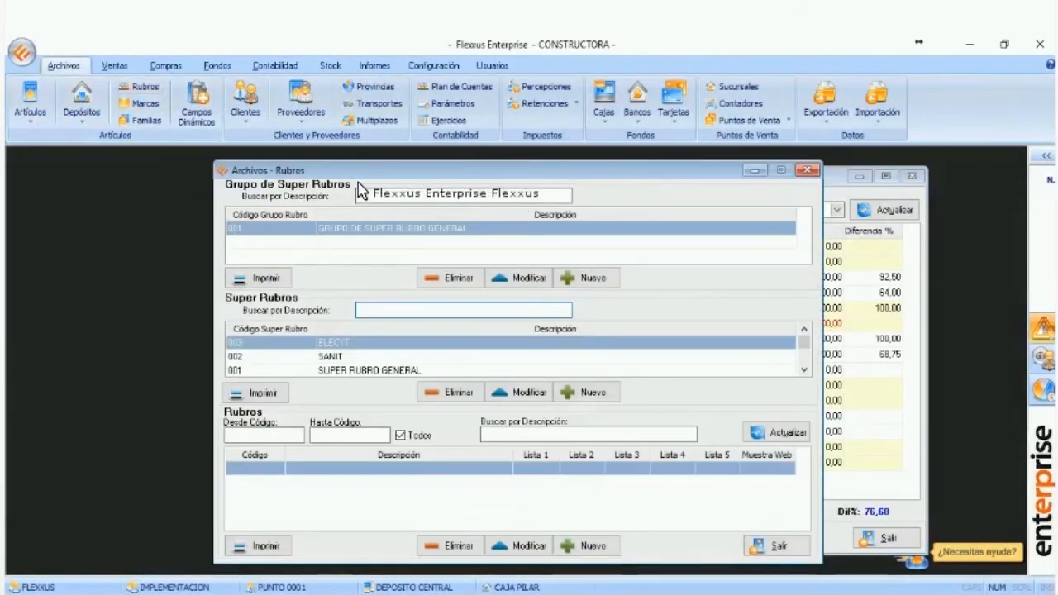
{"action": "left_click_drag", "start_coordinate": [529, 169], "coordinate": [308, 171]}
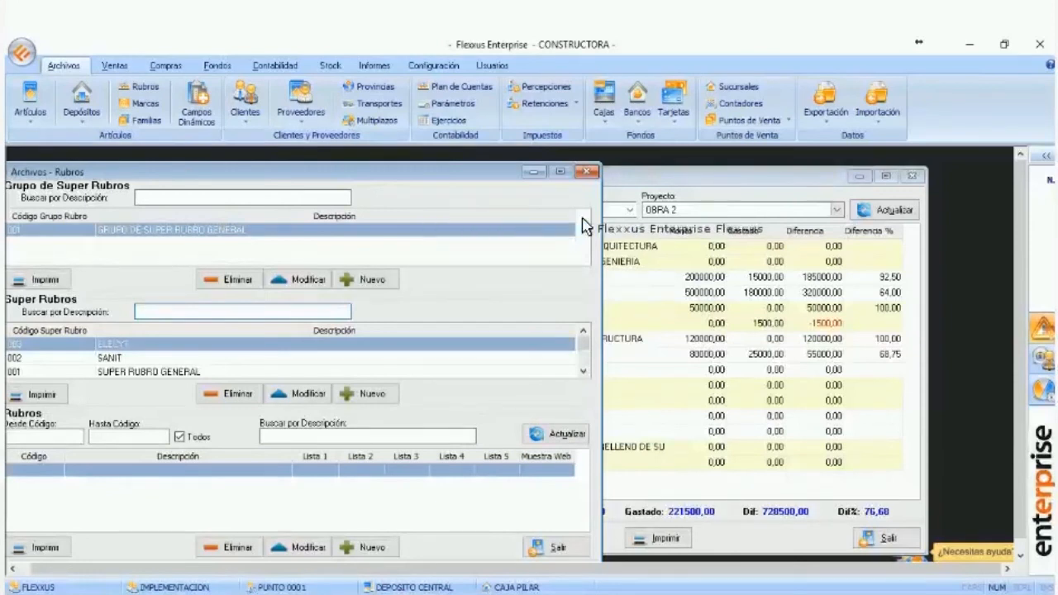
{"action": "left_click", "coordinate": [586, 172]}
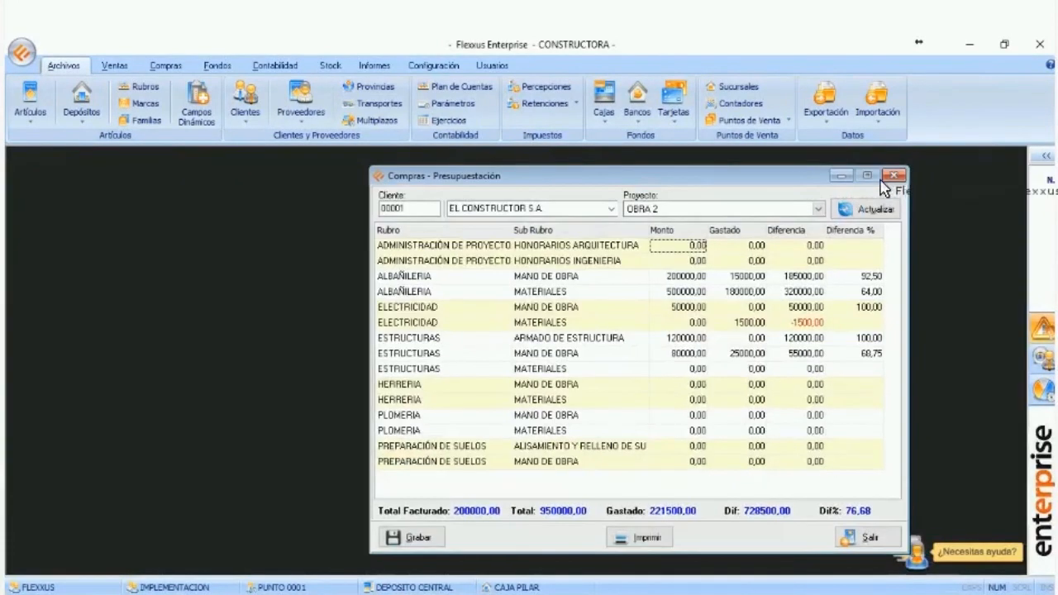
{"action": "left_click", "coordinate": [894, 175]}
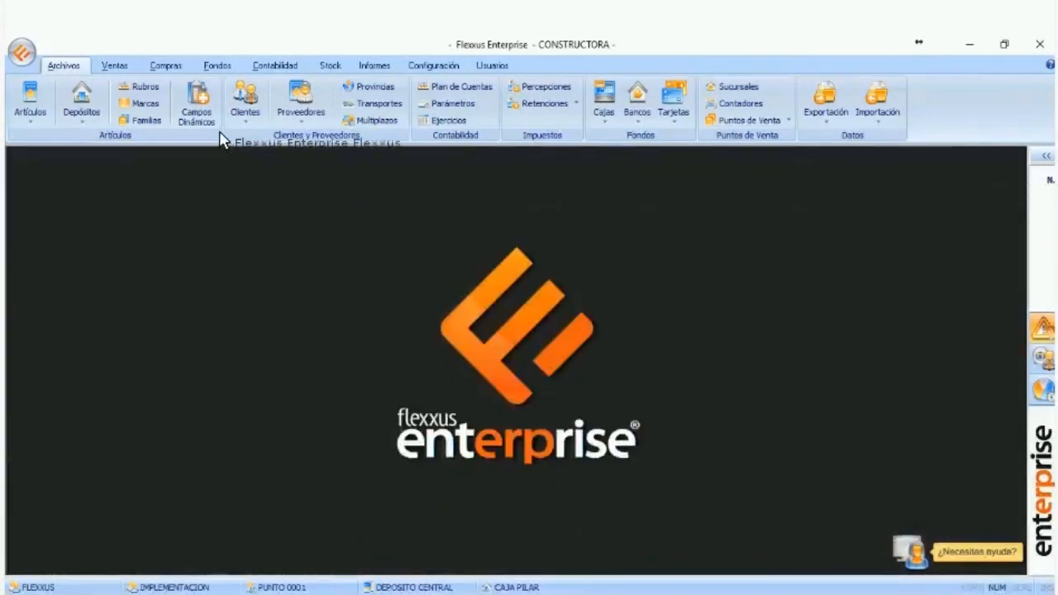
- Open a blank sales Remito Interno
{"action": "left_click", "coordinate": [170, 66]}
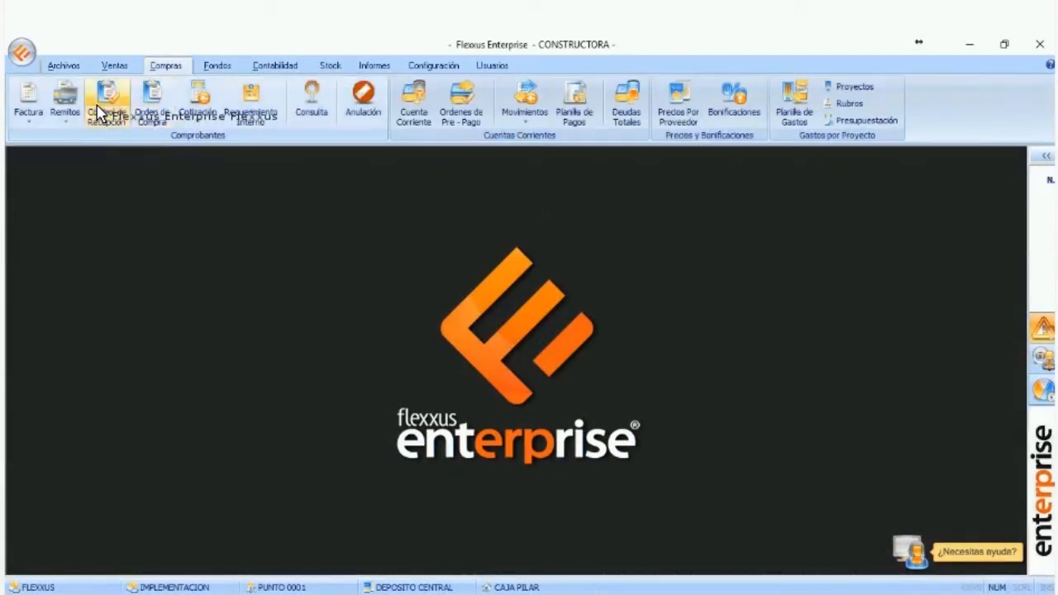
{"action": "left_click", "coordinate": [116, 67]}
{"action": "left_click", "coordinate": [30, 122]}
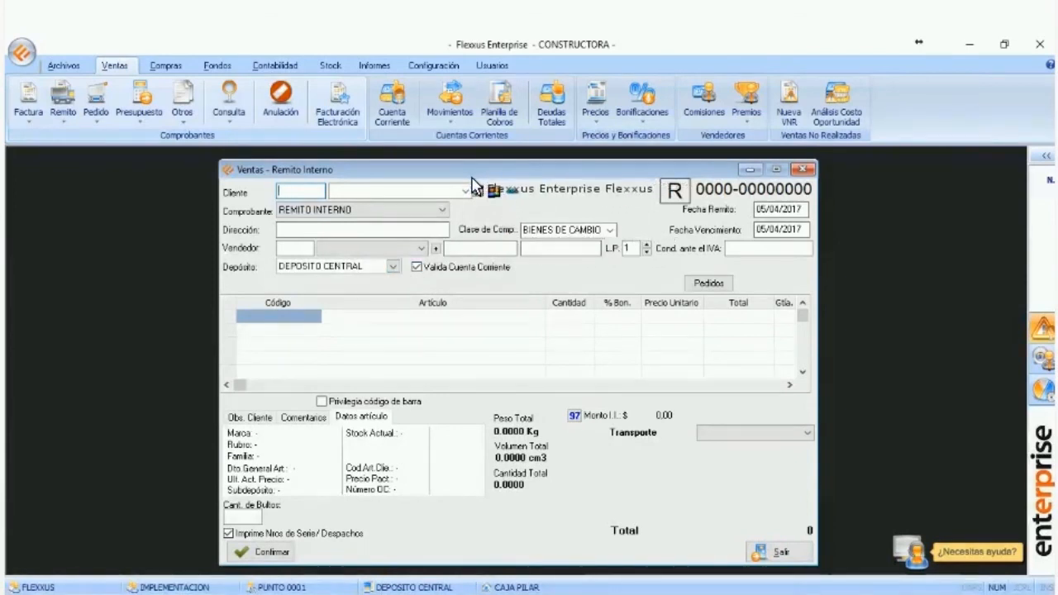
{"action": "left_click_drag", "start_coordinate": [510, 173], "coordinate": [472, 178]}
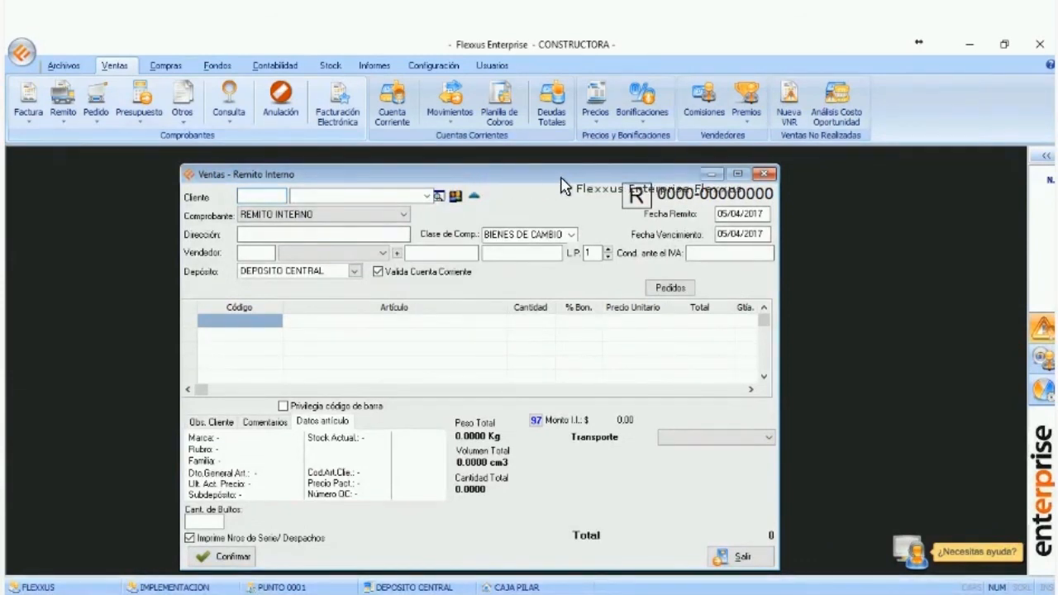
{"action": "left_click_drag", "start_coordinate": [562, 178], "coordinate": [609, 173]}
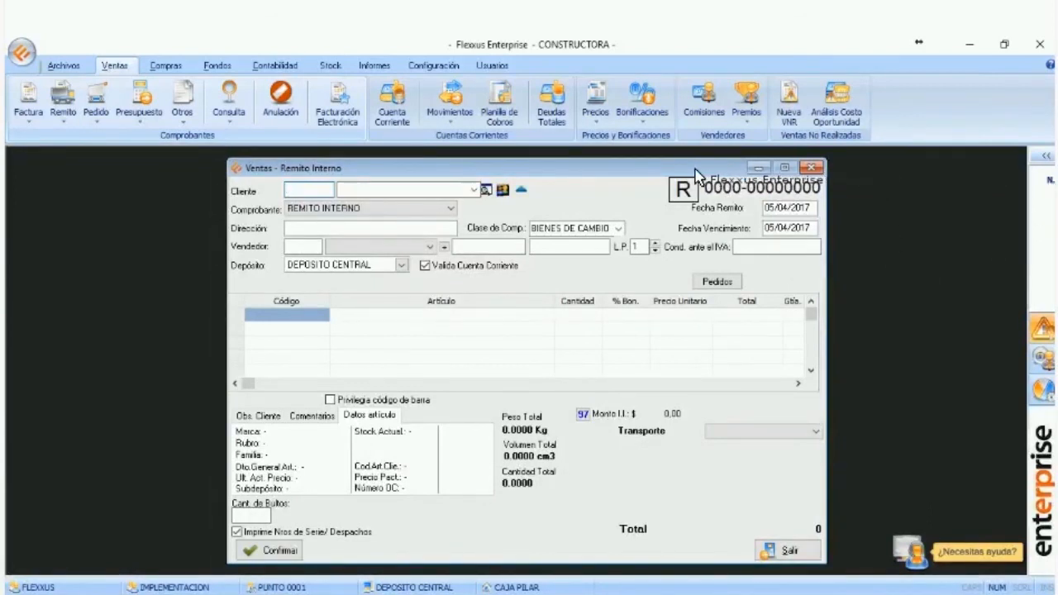
{"action": "left_click_drag", "start_coordinate": [680, 171], "coordinate": [626, 172]}
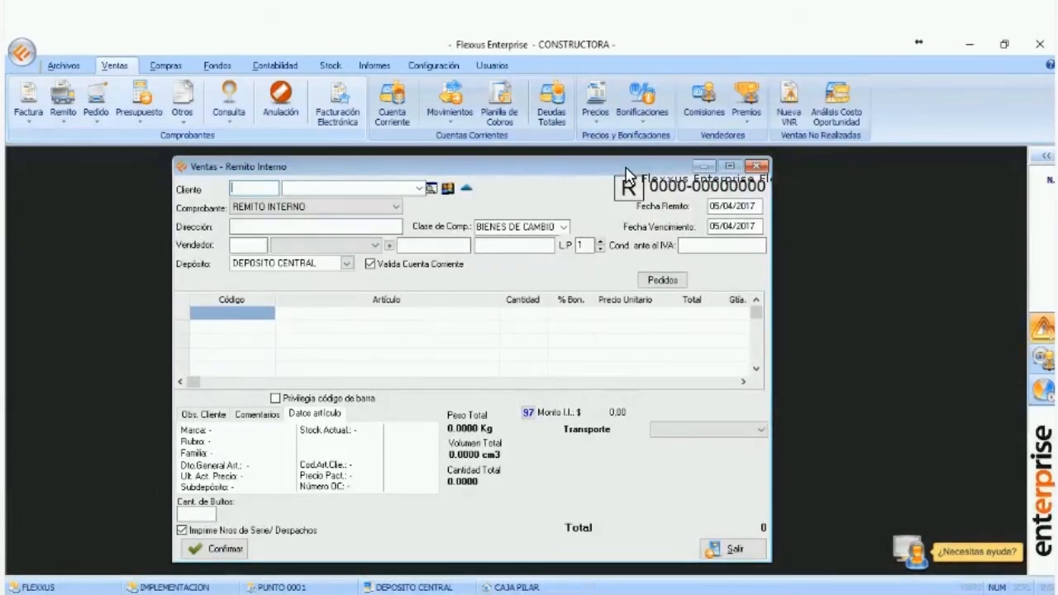
{"action": "left_click_drag", "start_coordinate": [636, 173], "coordinate": [655, 172]}
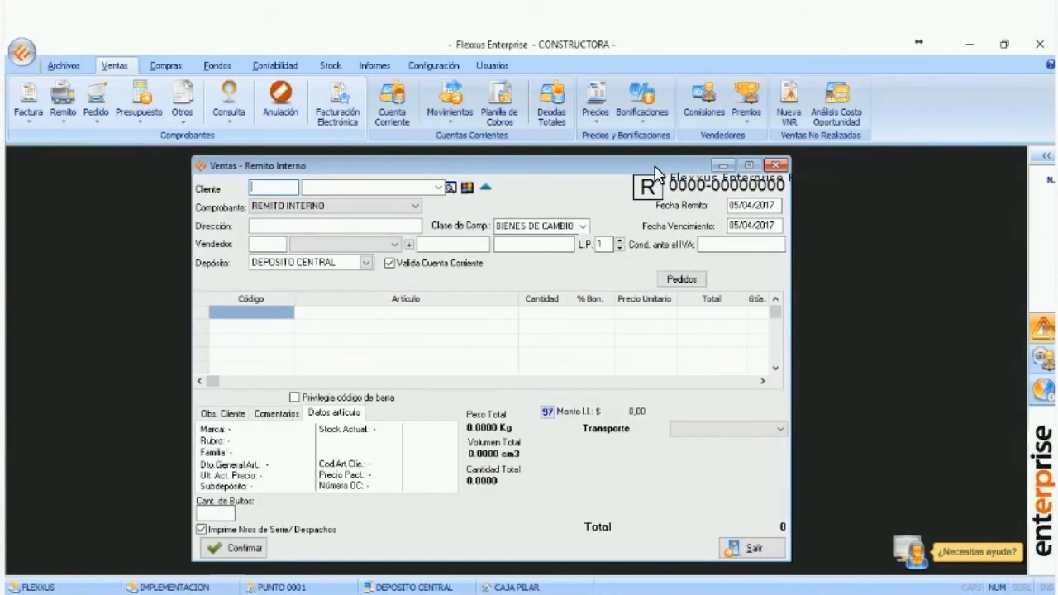